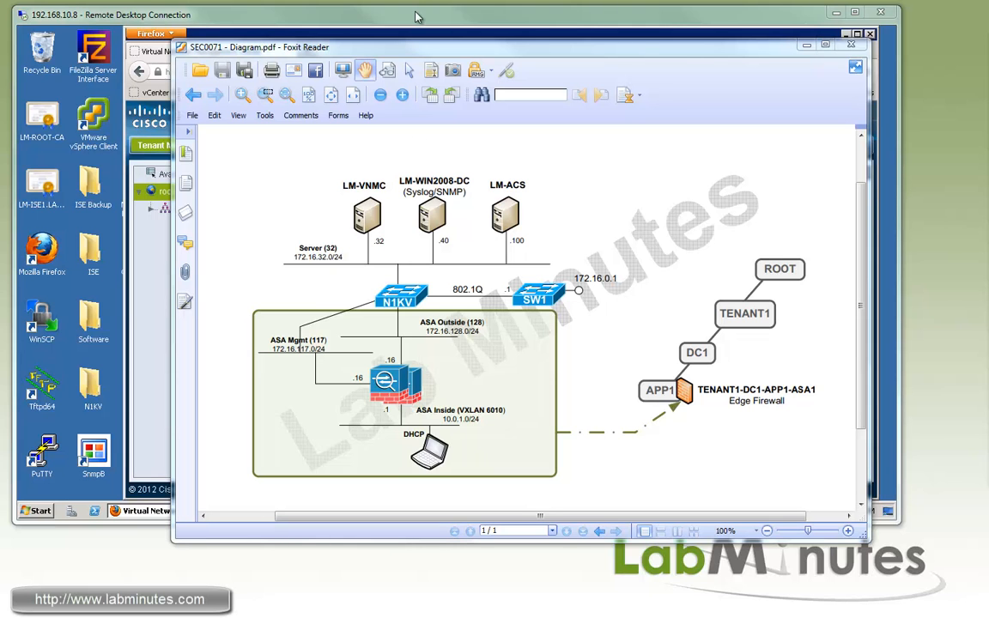
# - Switch to the remote desktop session and open DC1 under TENANT1 in the Policy Management device configurations
pyautogui.click(376, 13)
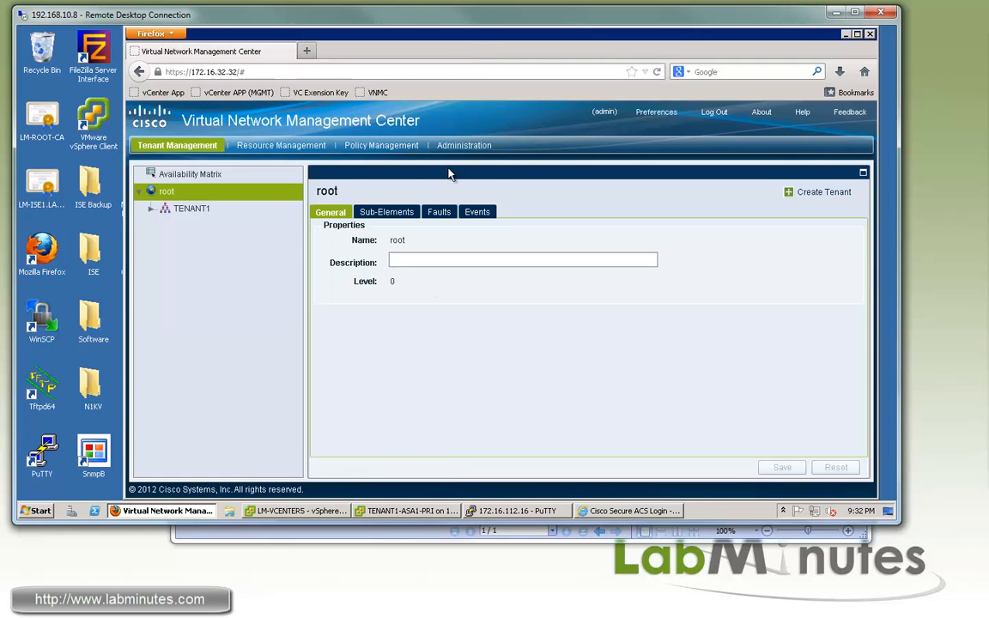
pyautogui.click(380, 146)
pyautogui.click(314, 169)
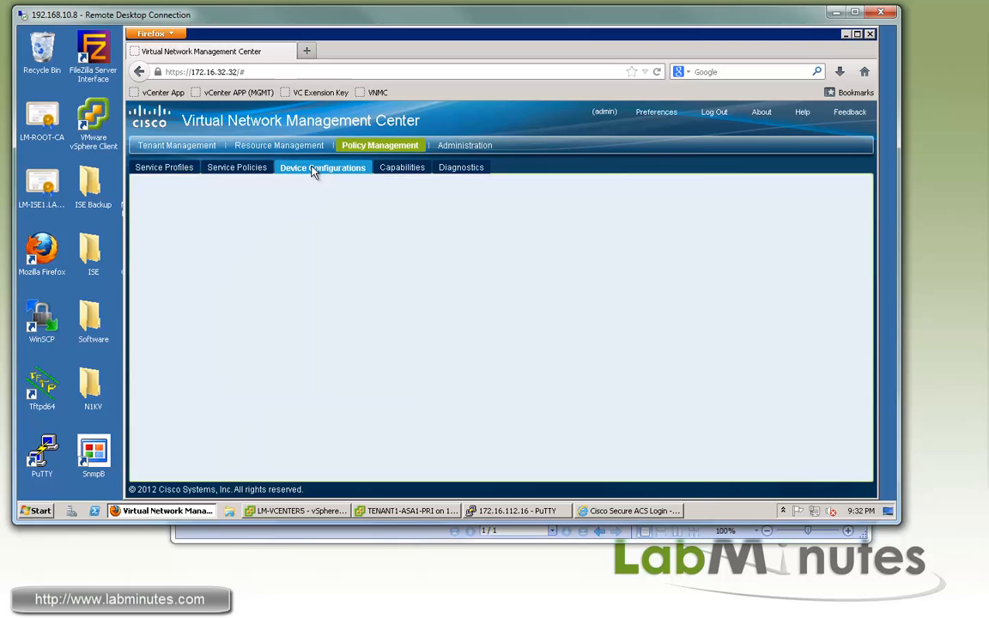
pyautogui.click(148, 236)
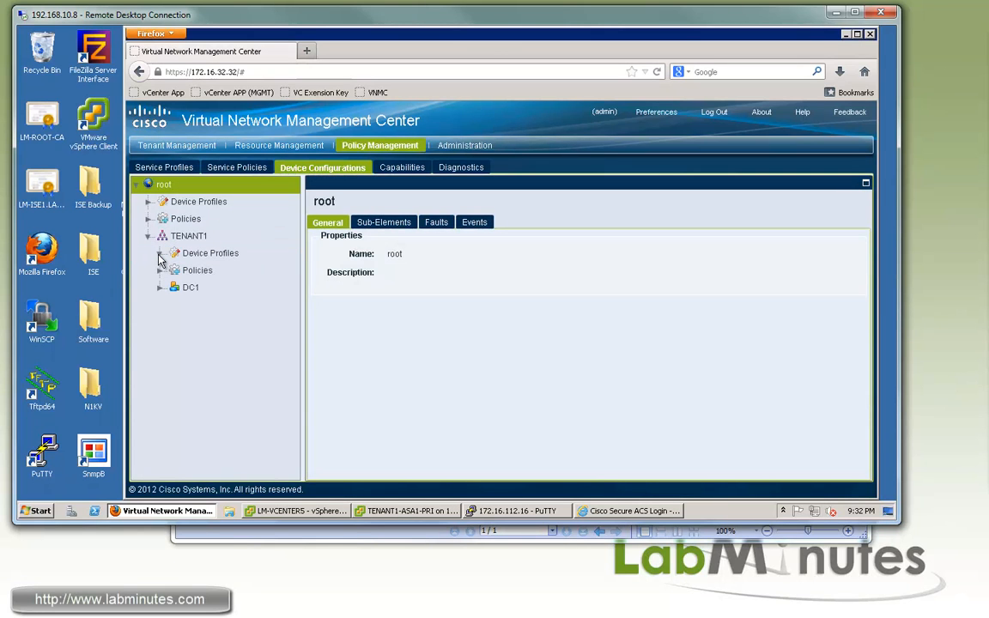
pyautogui.click(160, 271)
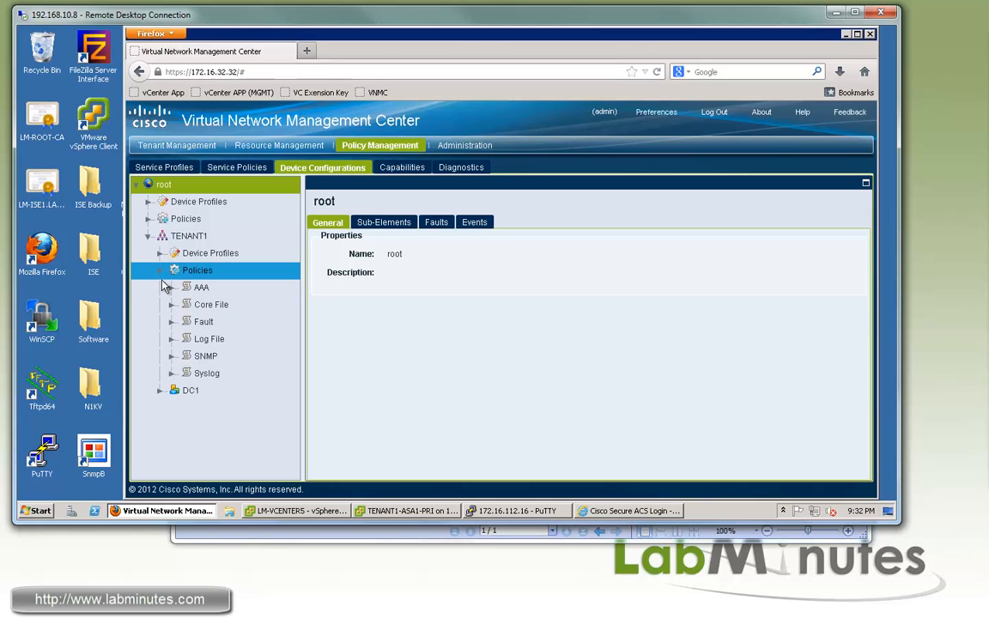
pyautogui.click(160, 391)
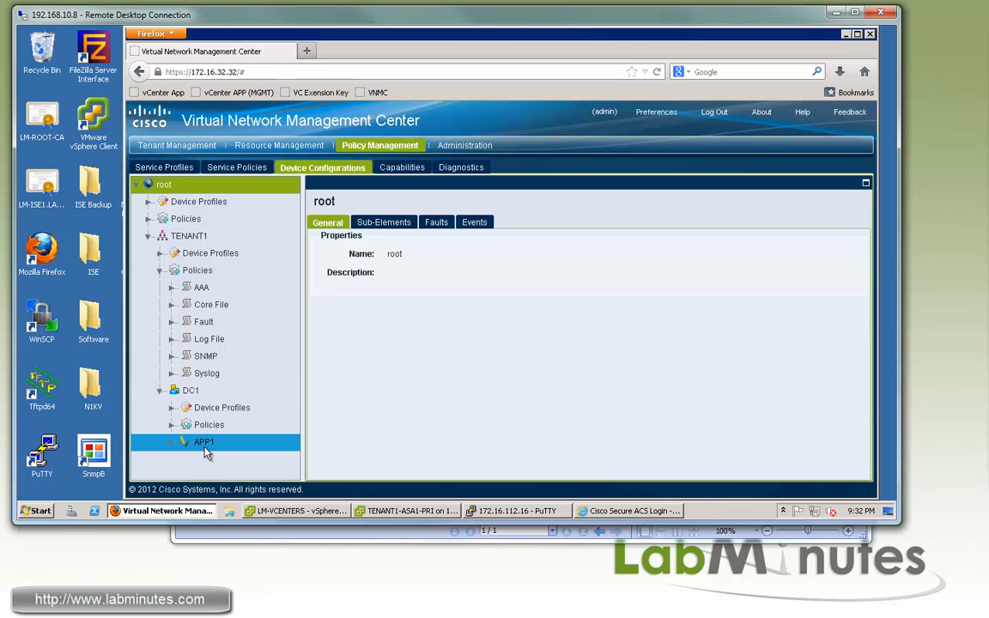
pyautogui.click(203, 392)
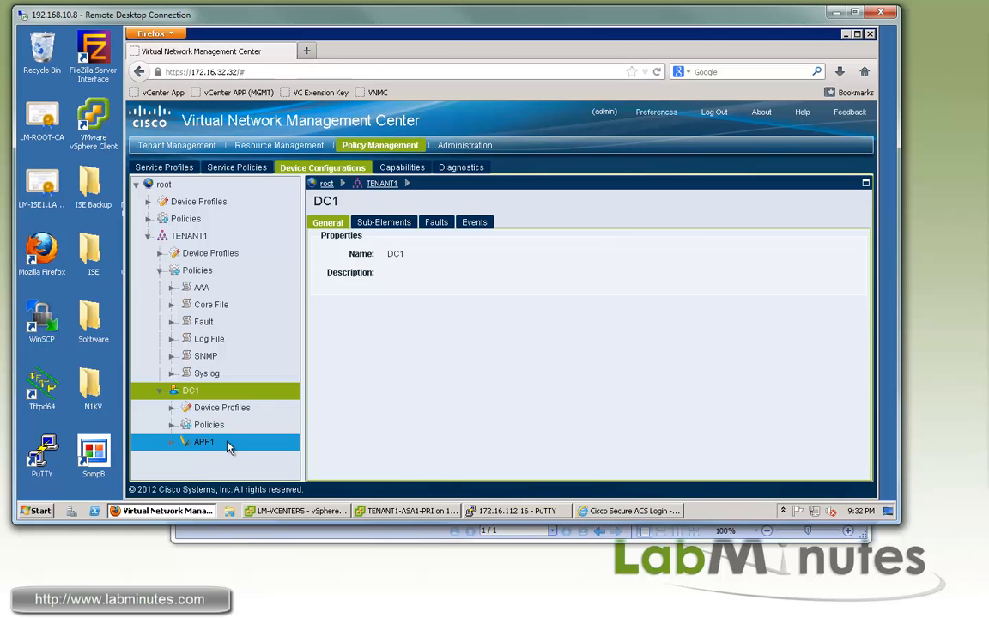
# - Open the Remote Server Groups within the AAA policies of DC1
pyautogui.click(172, 425)
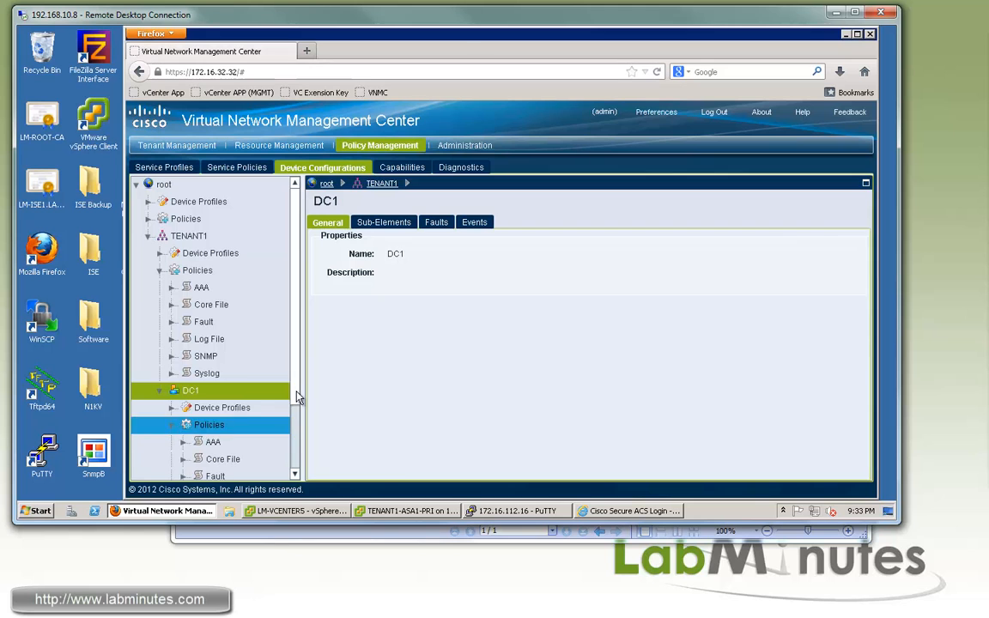
pyautogui.scroll(-2, 215, 361)
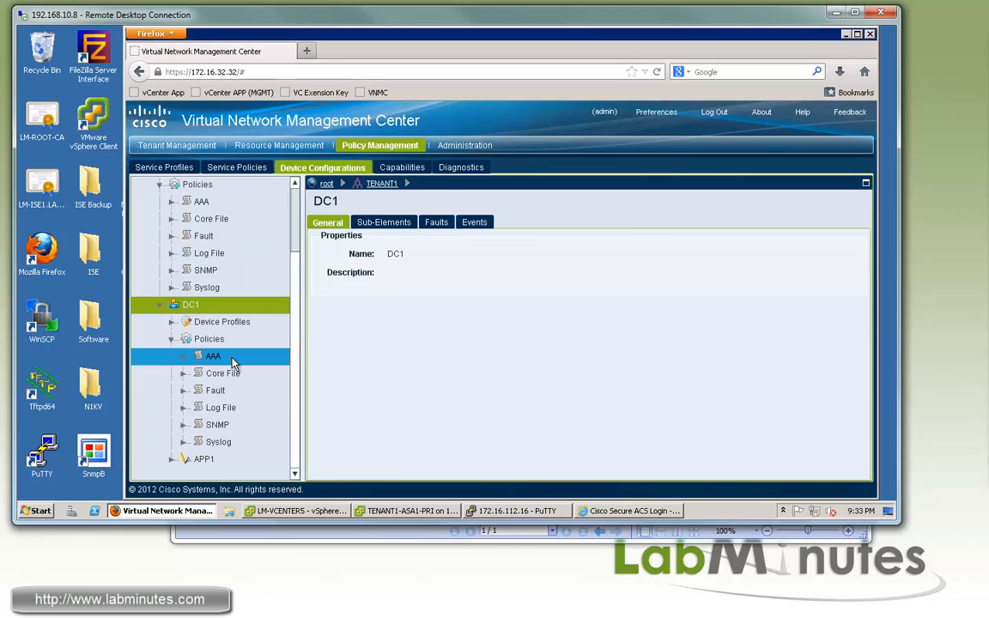
pyautogui.click(223, 359)
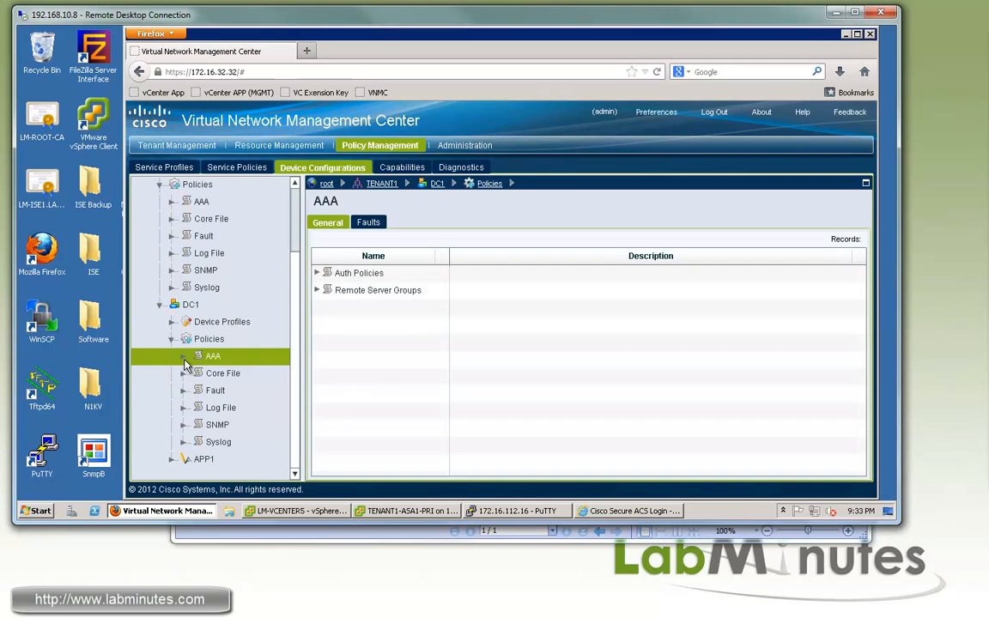
pyautogui.click(182, 357)
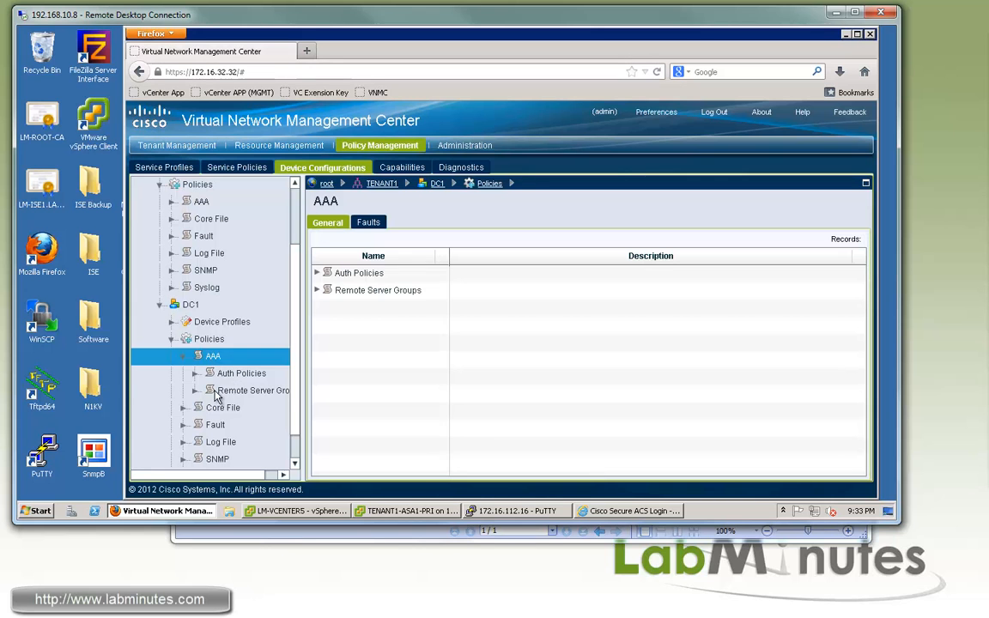
pyautogui.click(227, 393)
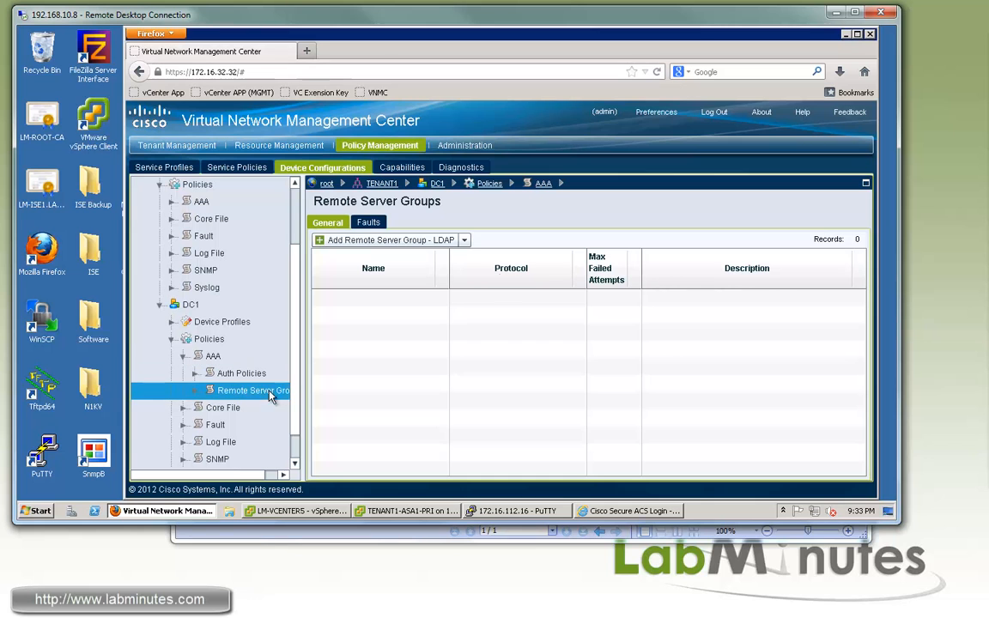
# - Start a new TACACS+ remote server group named LM_TACACS for DC1
pyautogui.click(465, 242)
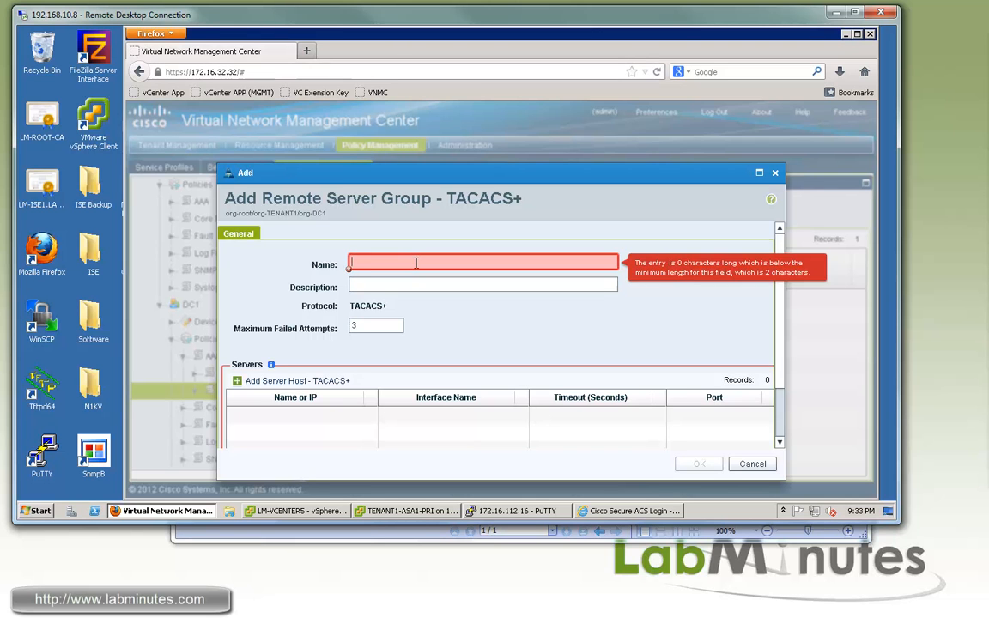
pyautogui.write('LM_')
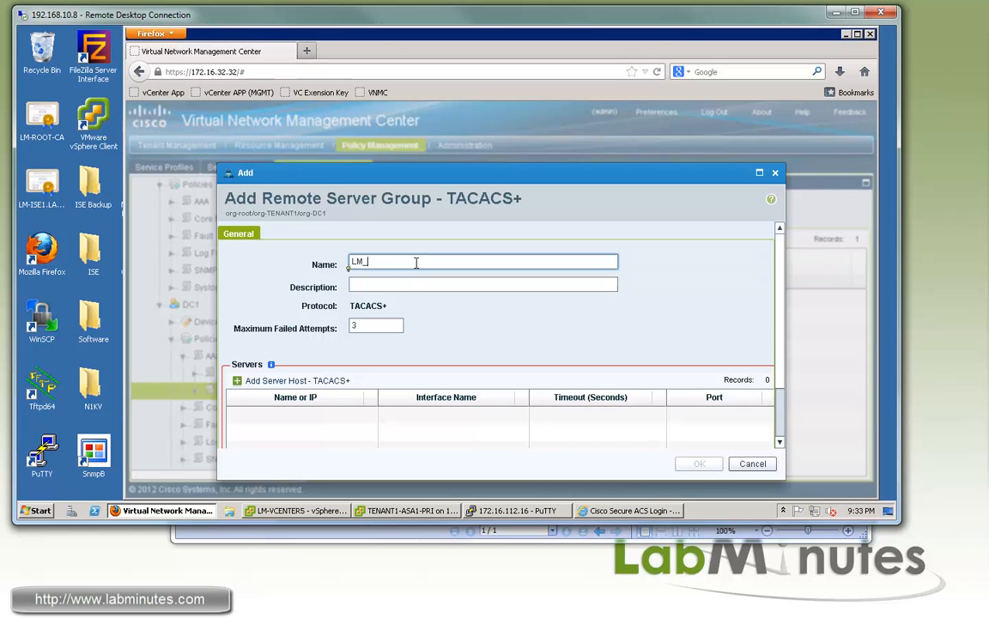
pyautogui.write('TACACS')
# - Add a TACACS+ server host to the group with interface management and IP address 172.16.32.100
pyautogui.click(302, 382)
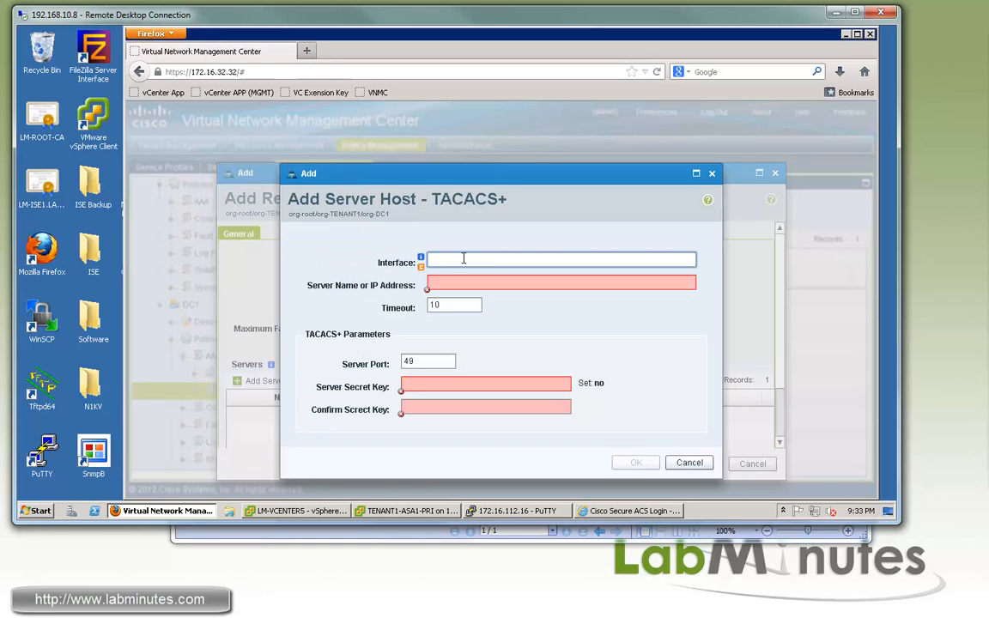
pyautogui.write('management')
pyautogui.click(464, 258)
pyautogui.write('e')
pyautogui.click(464, 259)
pyautogui.press('BackSpace')
pyautogui.click(478, 283)
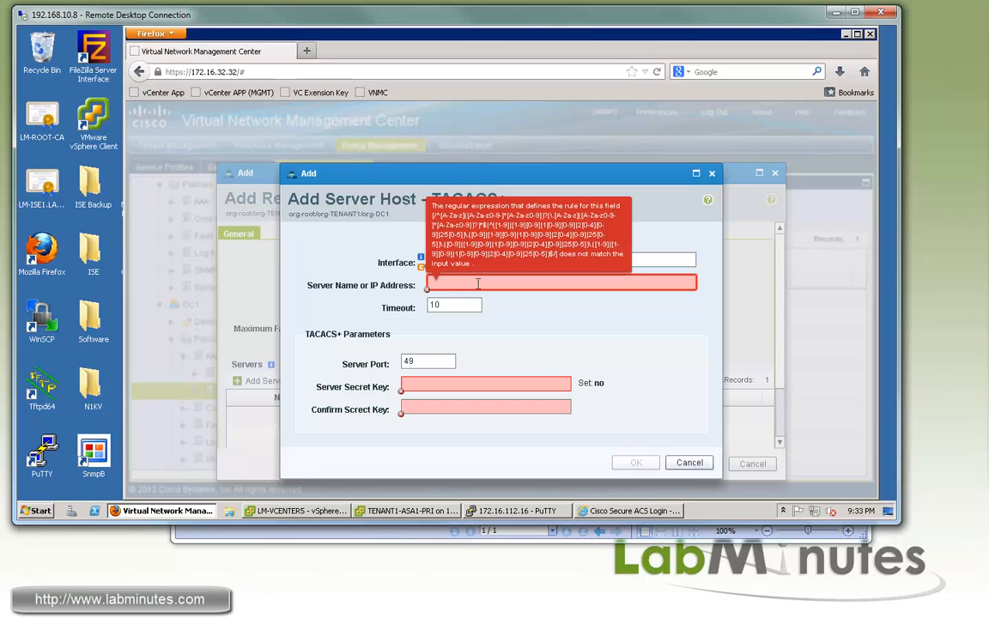
pyautogui.write('172.1')
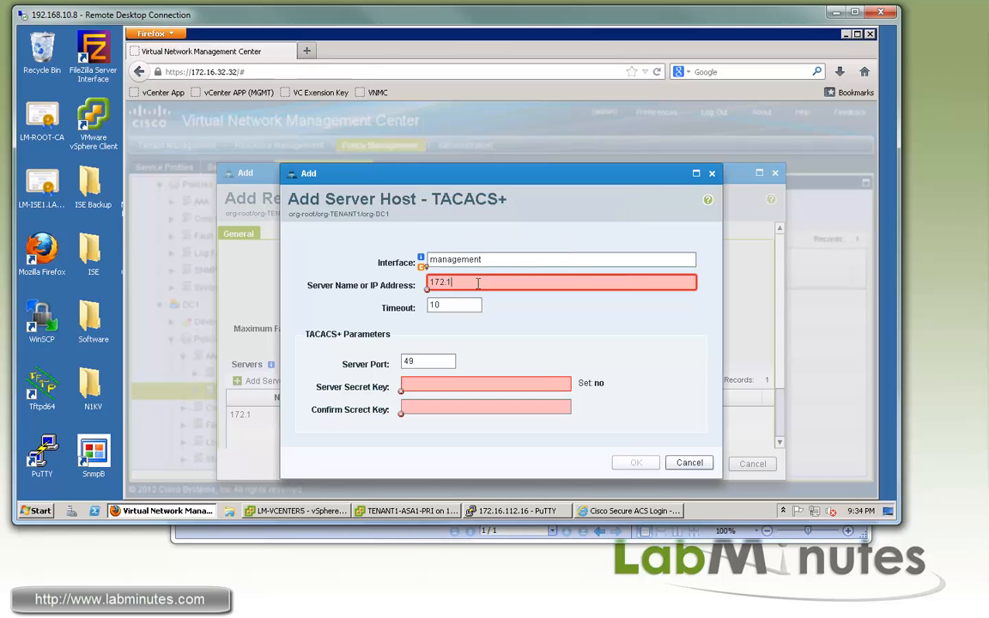
pyautogui.write('6.32.100')
# - Enter and confirm the server secret key, then save the server host and the LM_TACACS group
pyautogui.click(490, 379)
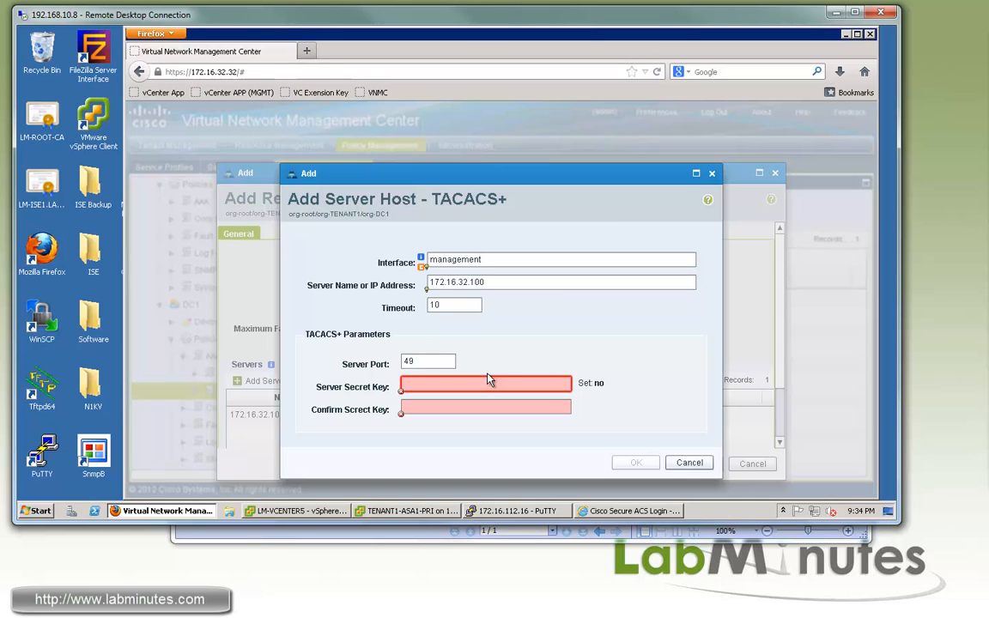
pyautogui.write('cisco123')
pyautogui.press('Tab')
pyautogui.write('cisco123')
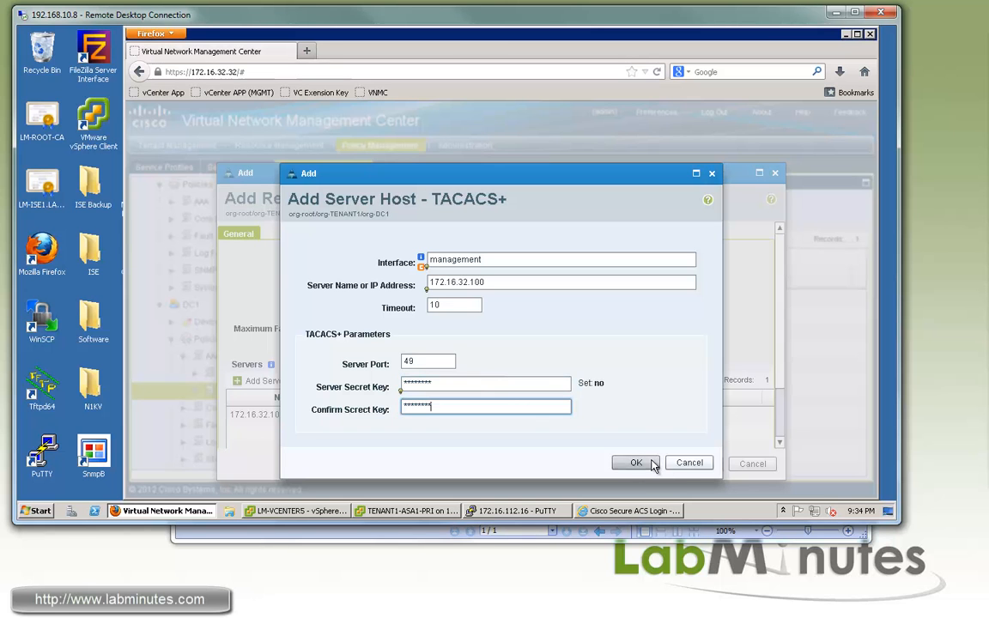
pyautogui.click(653, 465)
pyautogui.click(695, 464)
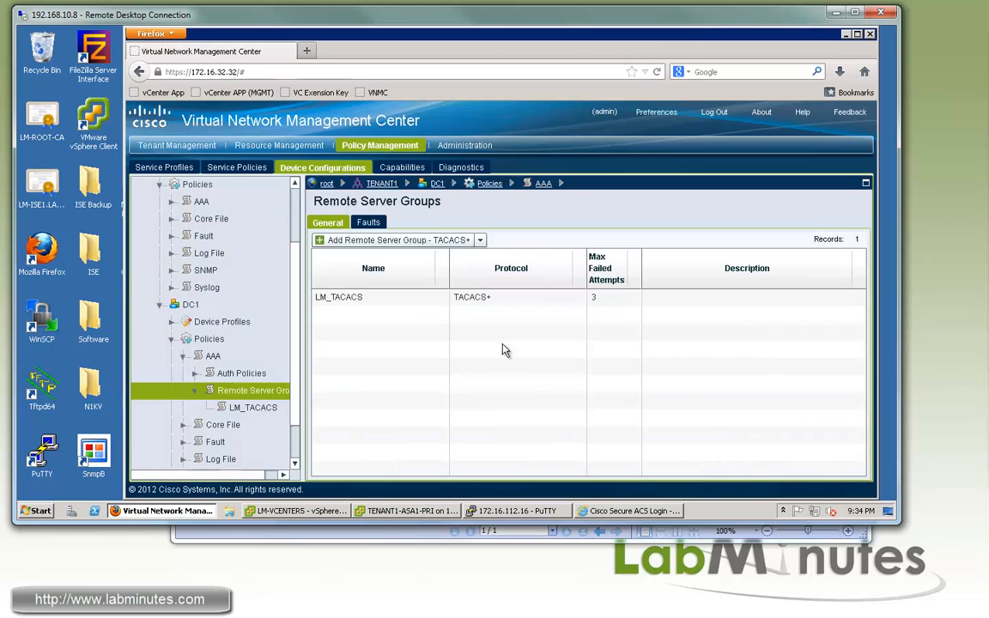
# - Start a new auth policy named LM_AUTH in DC1's AAA policies
pyautogui.click(236, 374)
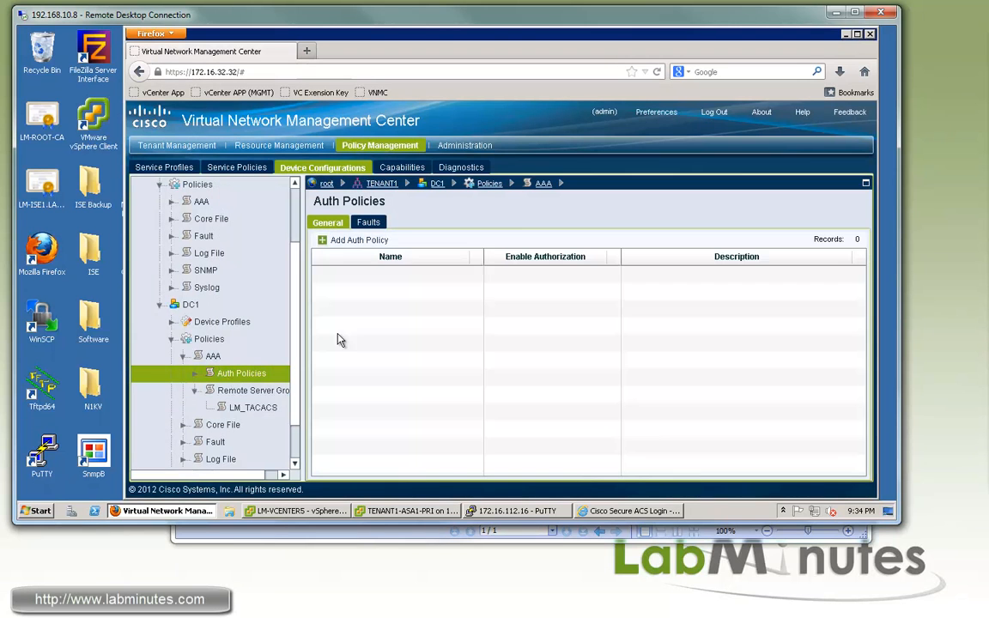
pyautogui.click(354, 239)
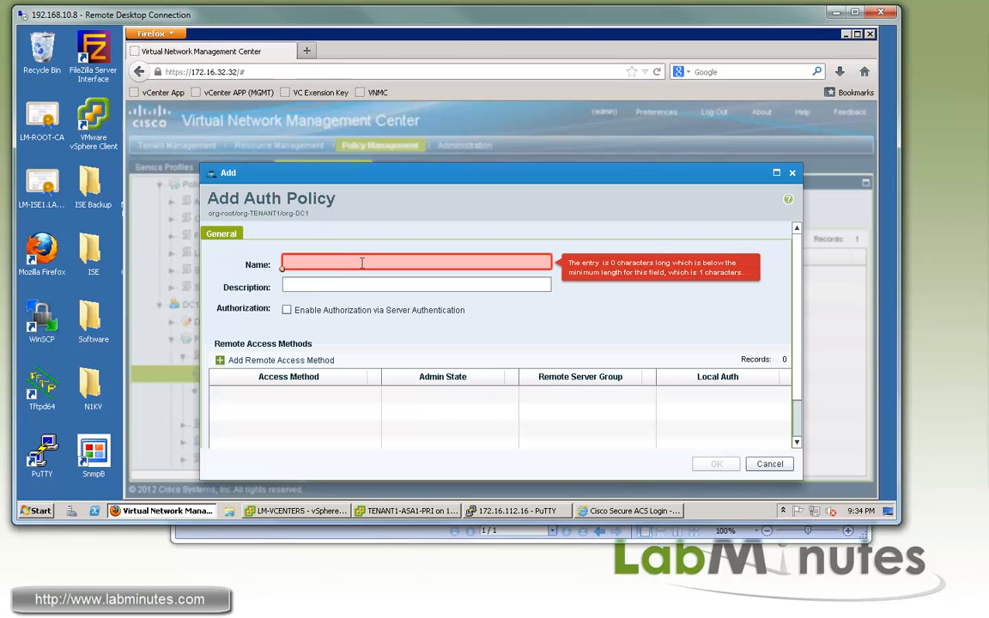
pyautogui.write('LM_AUTH')
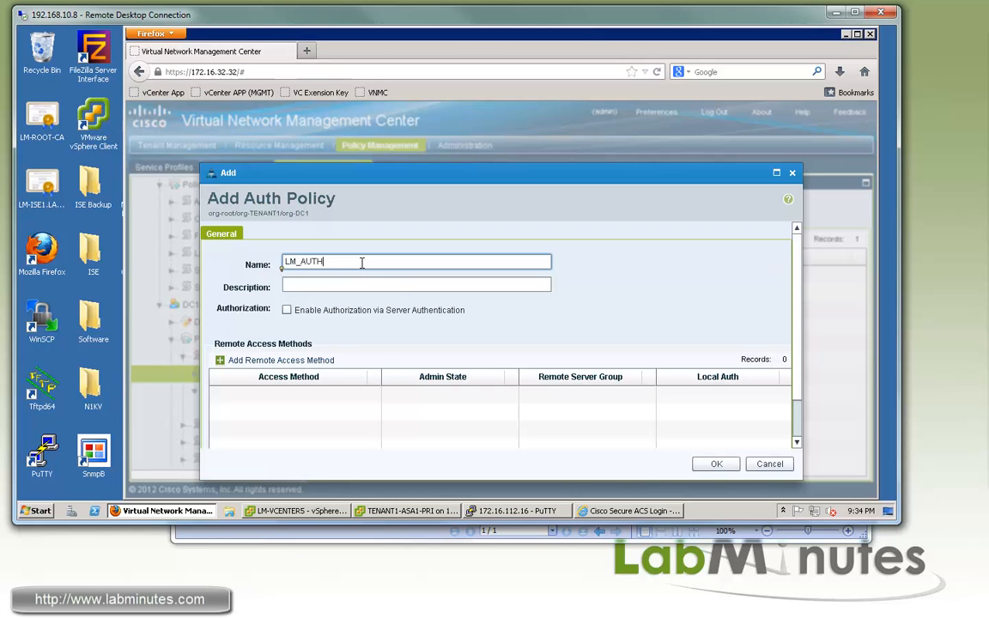
# - Add an enabled Enable Mode remote access method using server group LM_TACACS, with TACACS+ as the protocol for creation
pyautogui.click(331, 360)
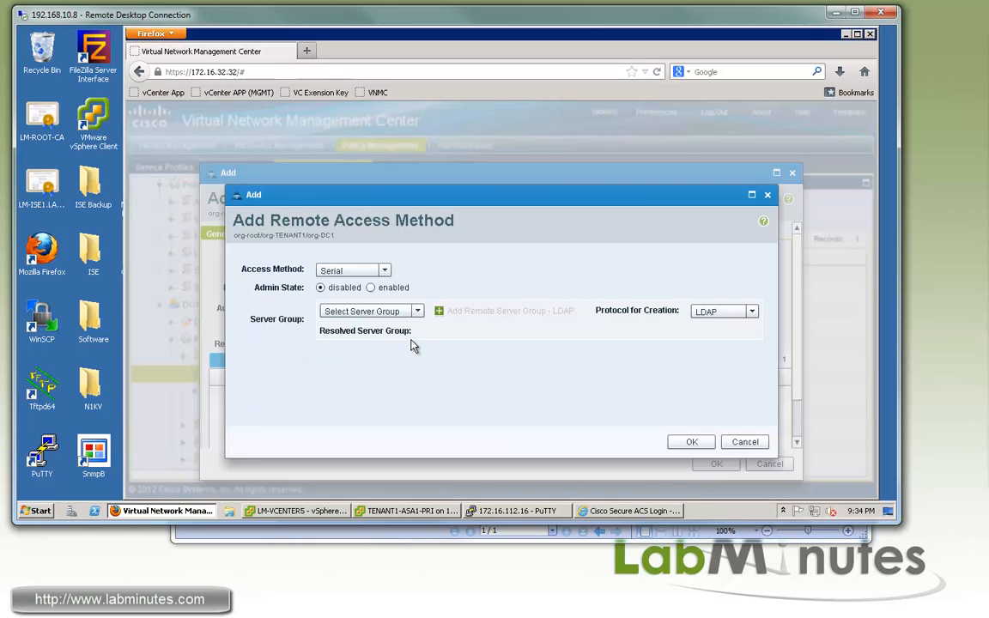
pyautogui.click(386, 271)
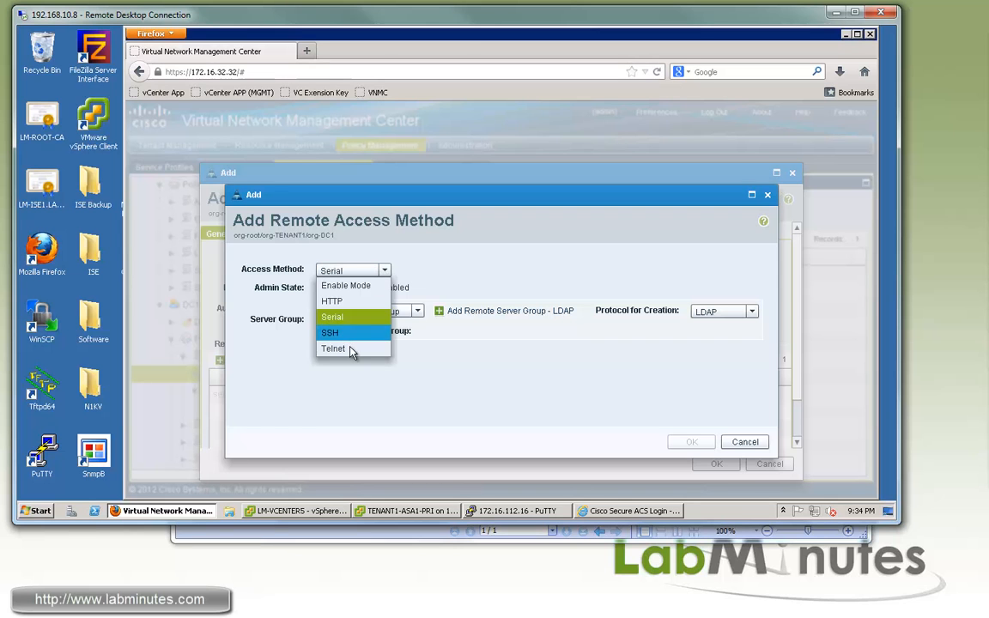
pyautogui.click(339, 285)
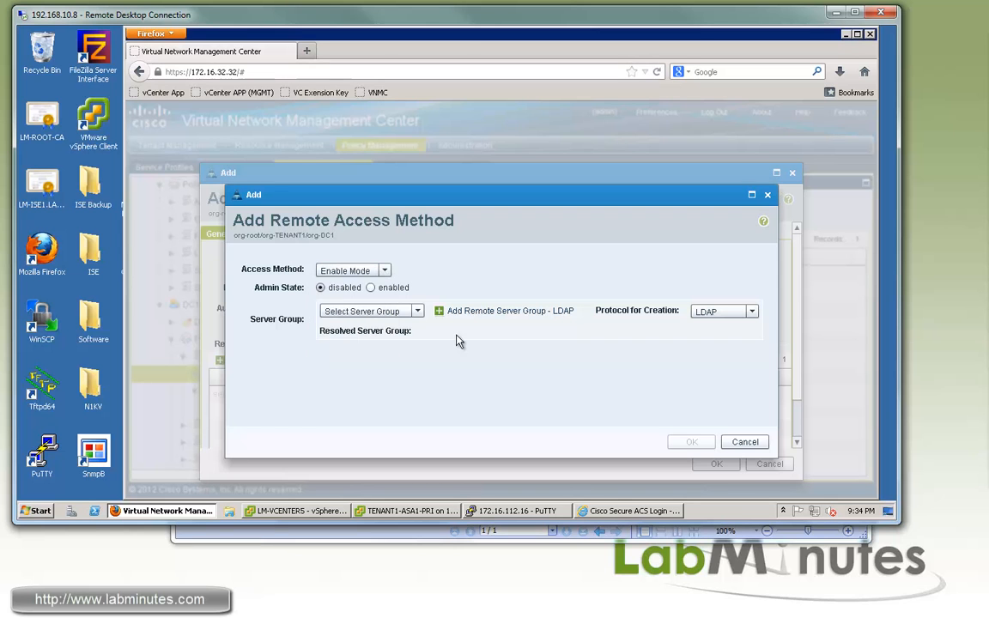
pyautogui.click(416, 311)
pyautogui.click(368, 327)
pyautogui.click(336, 290)
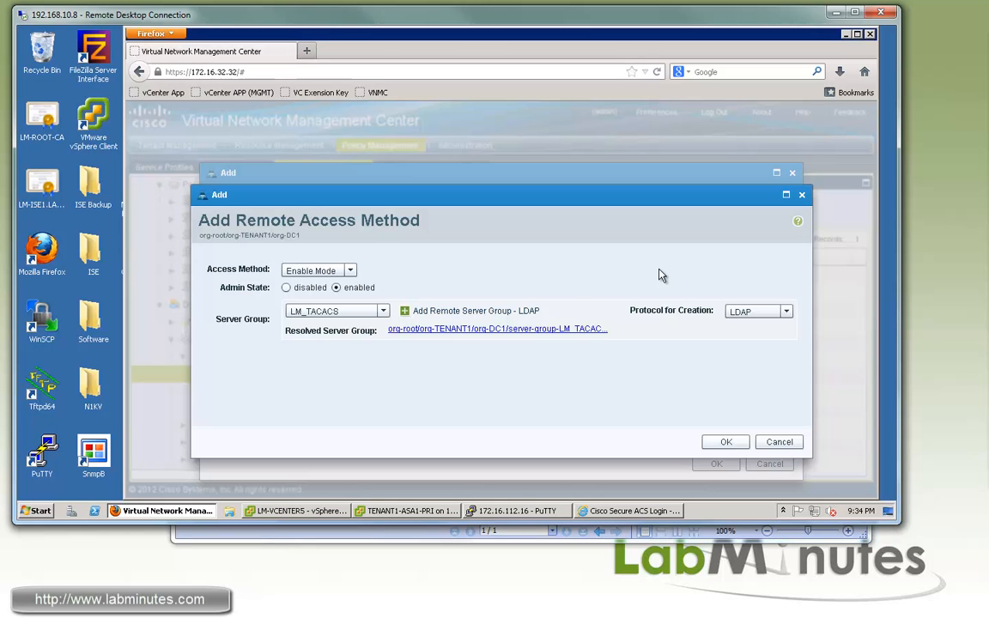
pyautogui.click(787, 314)
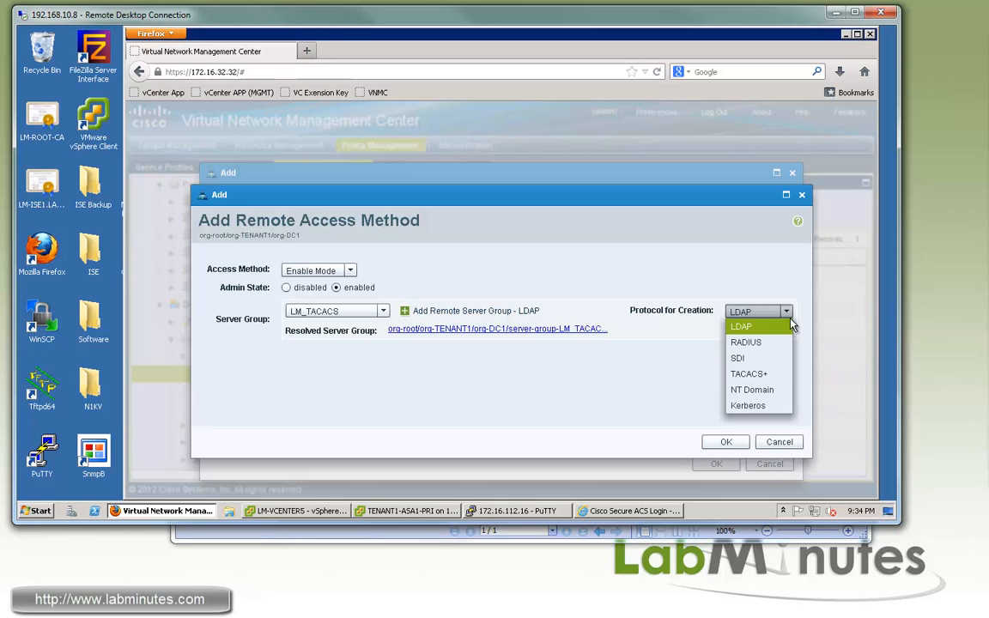
pyautogui.click(746, 374)
pyautogui.click(722, 441)
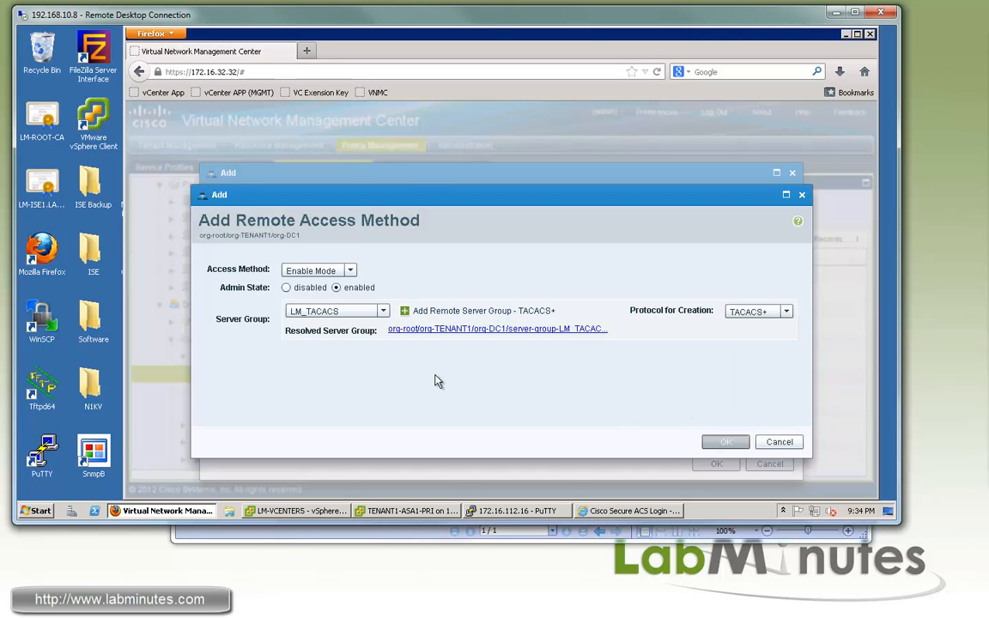
# - Add an enabled HTTP remote access method using server group LM_TACACS, with TACACS+ as the protocol for creation
pyautogui.click(292, 360)
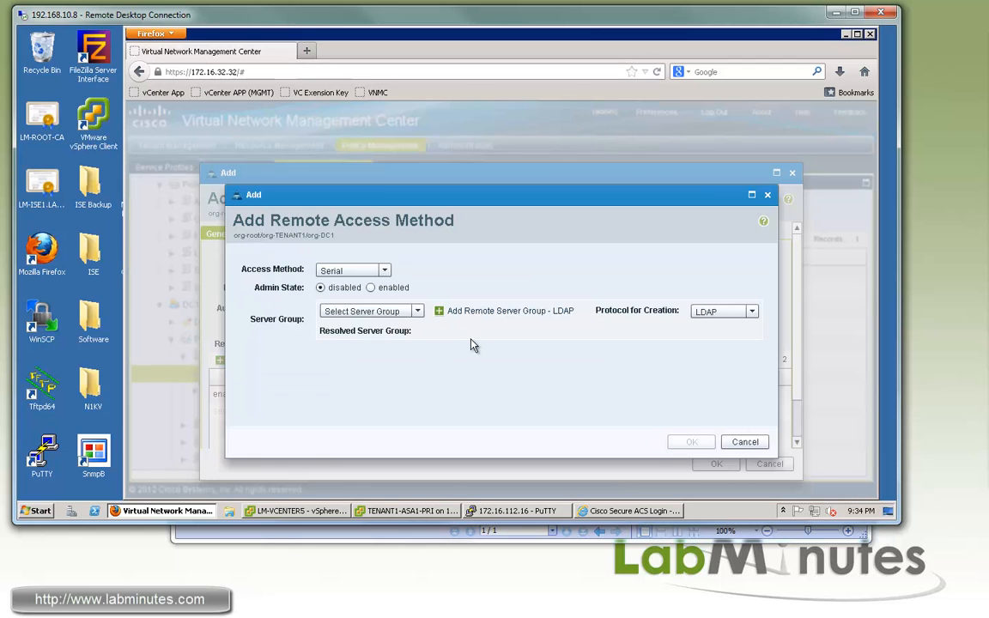
pyautogui.click(385, 271)
pyautogui.click(372, 300)
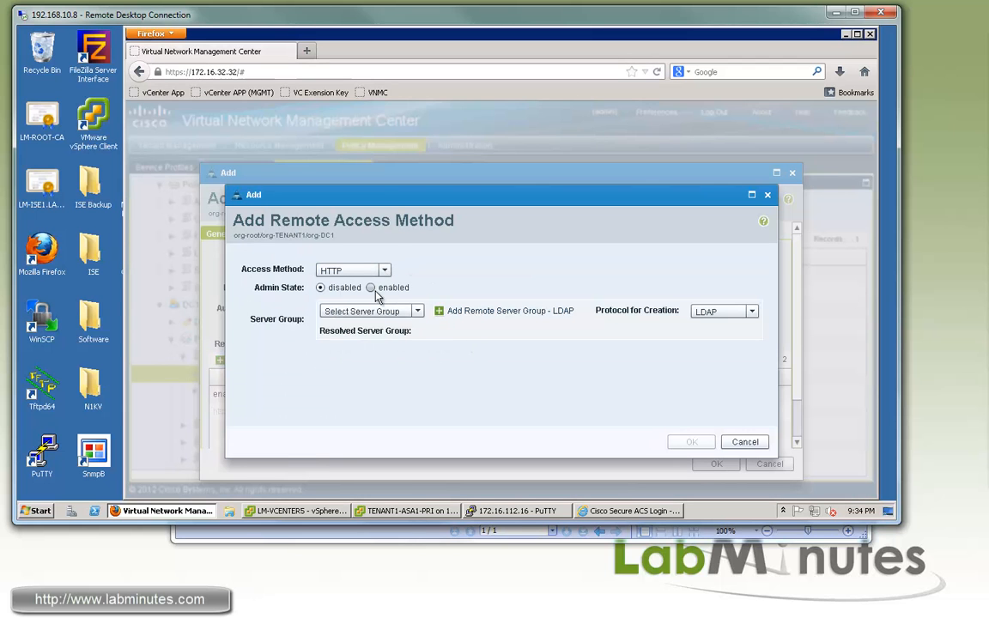
pyautogui.click(418, 311)
pyautogui.click(787, 312)
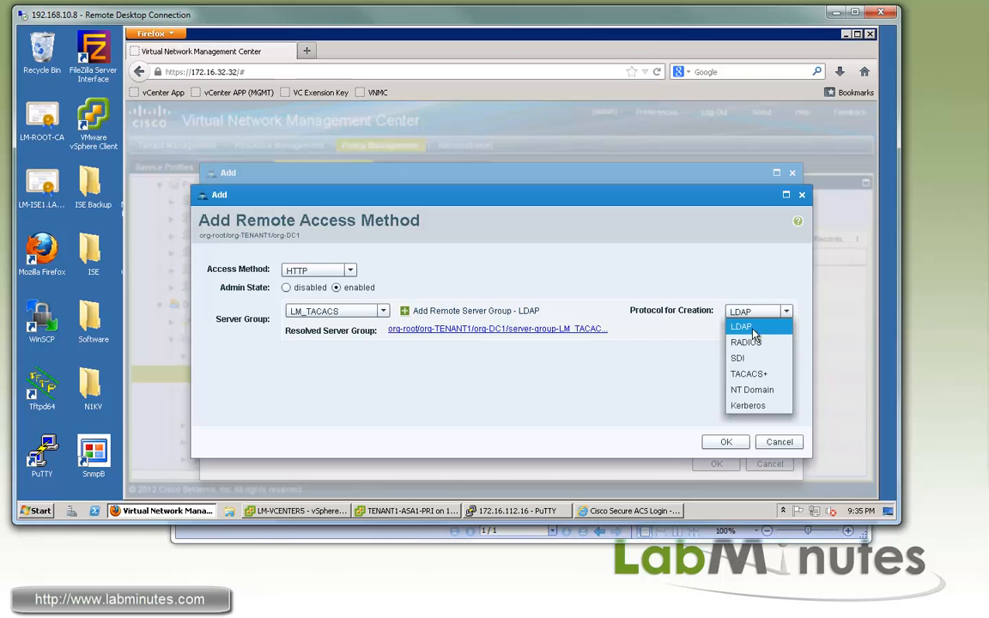
pyautogui.click(738, 374)
pyautogui.click(727, 443)
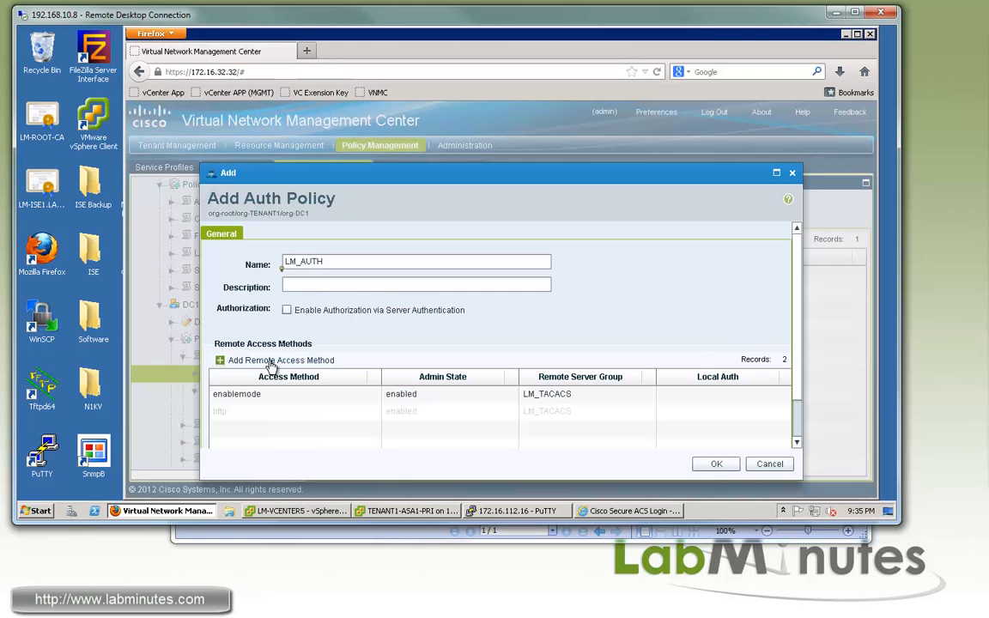
# - Add an enabled SSH remote access method using server group LM_TACACS, and save the LM_AUTH policy
pyautogui.click(348, 359)
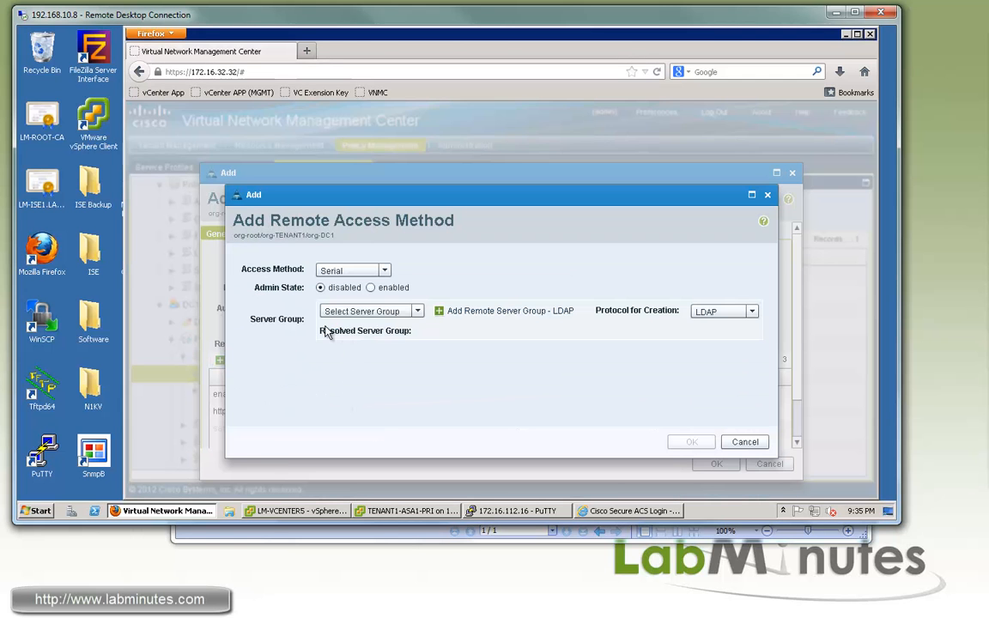
pyautogui.click(384, 272)
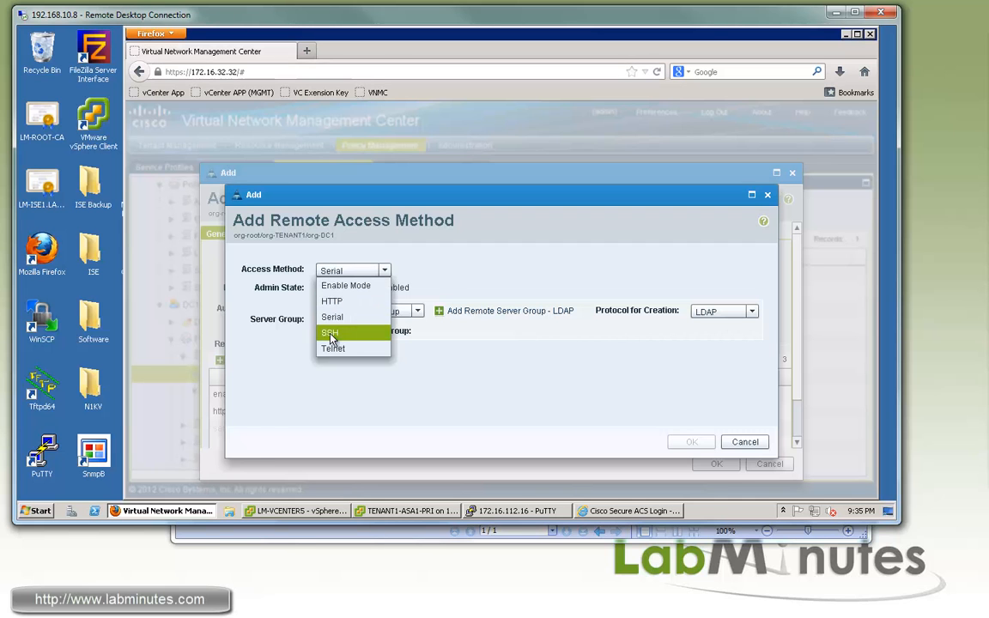
pyautogui.click(332, 337)
pyautogui.click(370, 287)
pyautogui.click(417, 311)
pyautogui.click(368, 327)
pyautogui.click(785, 311)
pyautogui.click(749, 374)
pyautogui.click(724, 440)
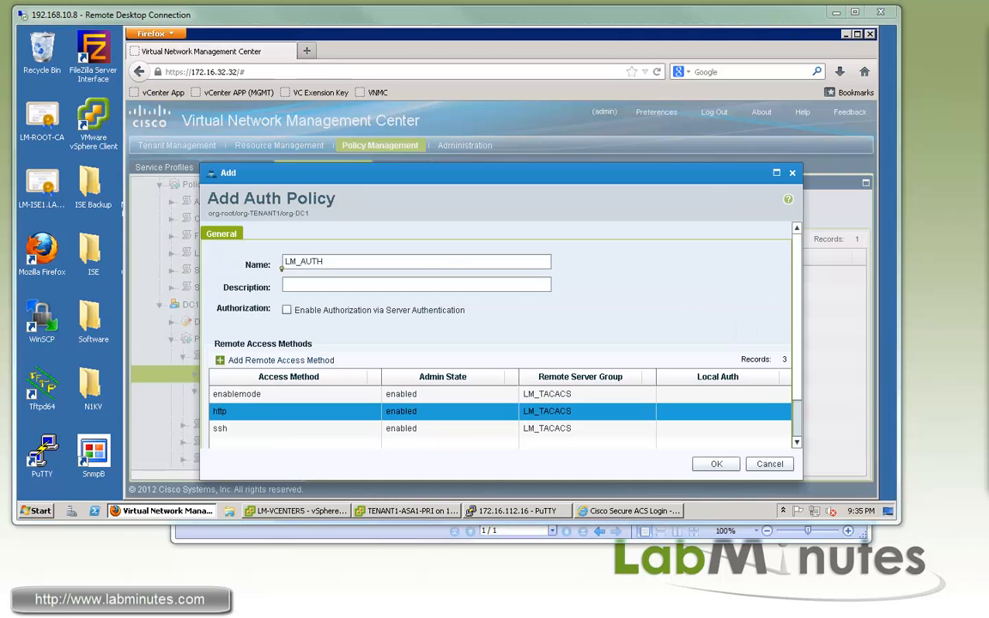
pyautogui.click(715, 464)
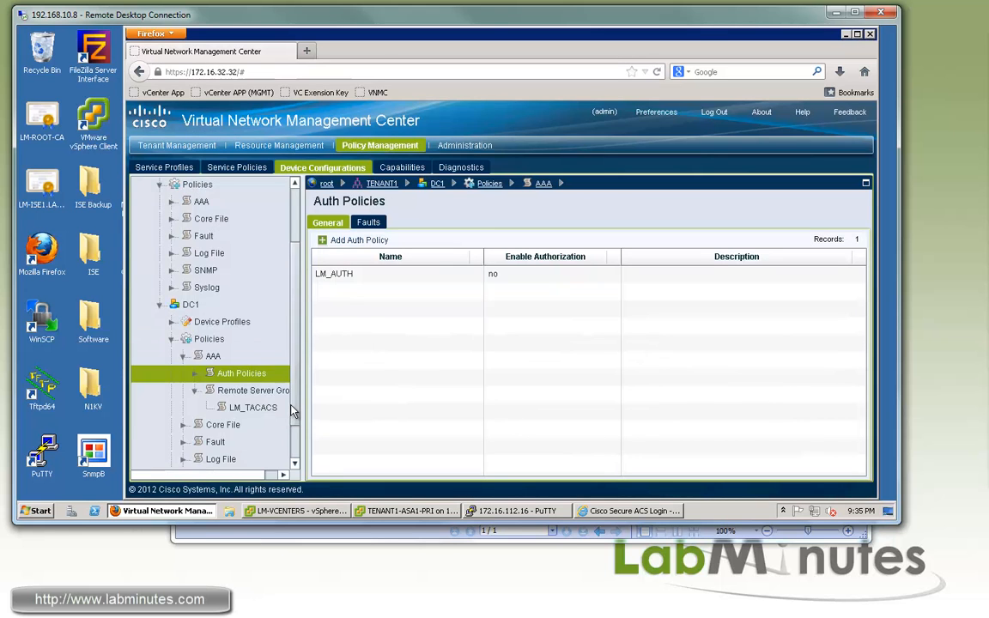
# - Examine the settings offered for a new core file policy under TENANT1, and close the form without saving
pyautogui.moveTo(294, 410); pyautogui.dragTo(294, 447)
pyautogui.click(184, 305)
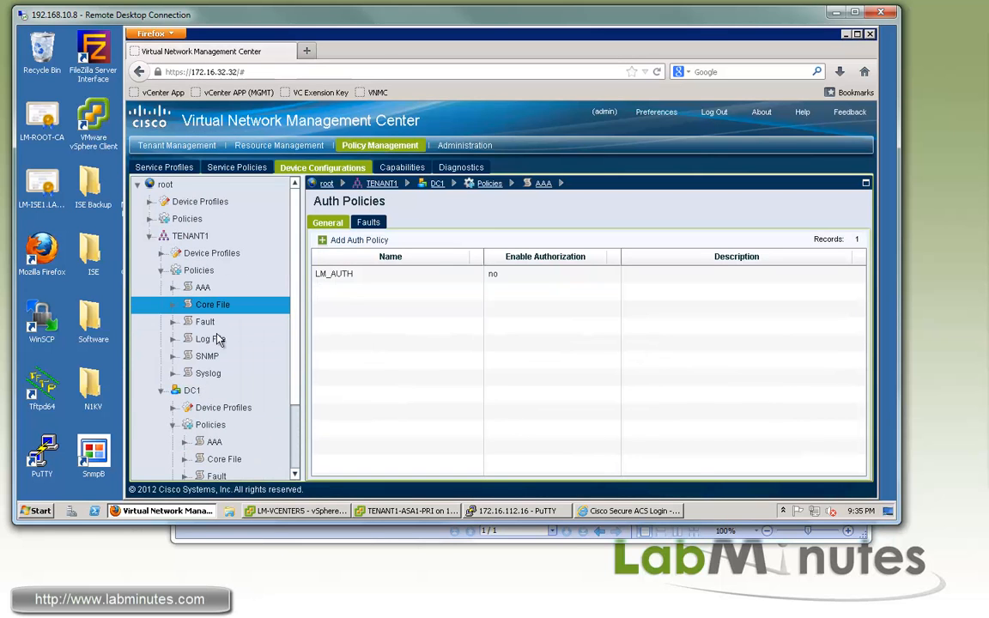
pyautogui.click(287, 340)
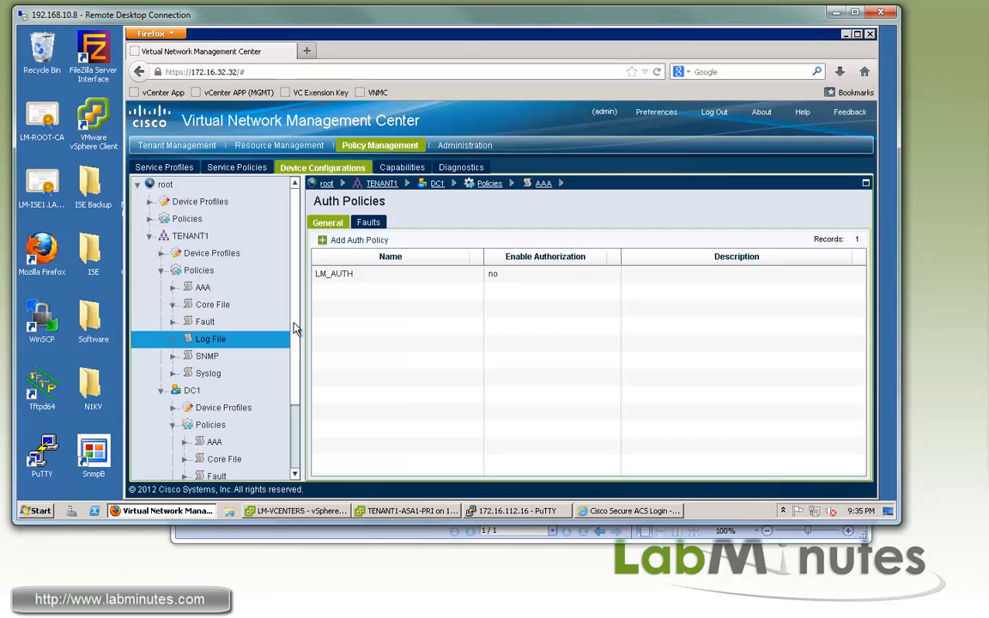
pyautogui.click(249, 306)
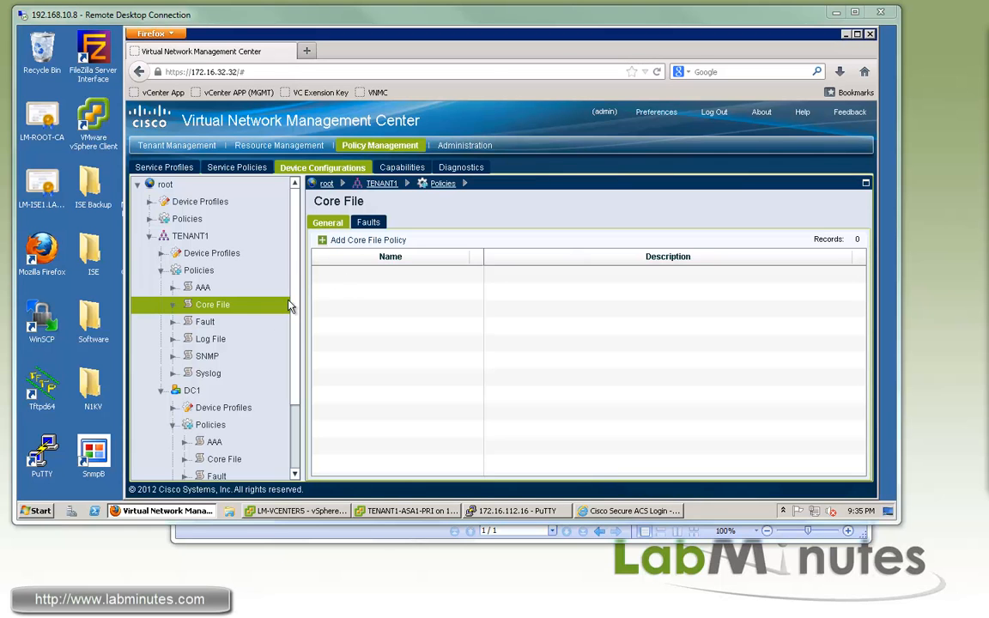
pyautogui.click(356, 241)
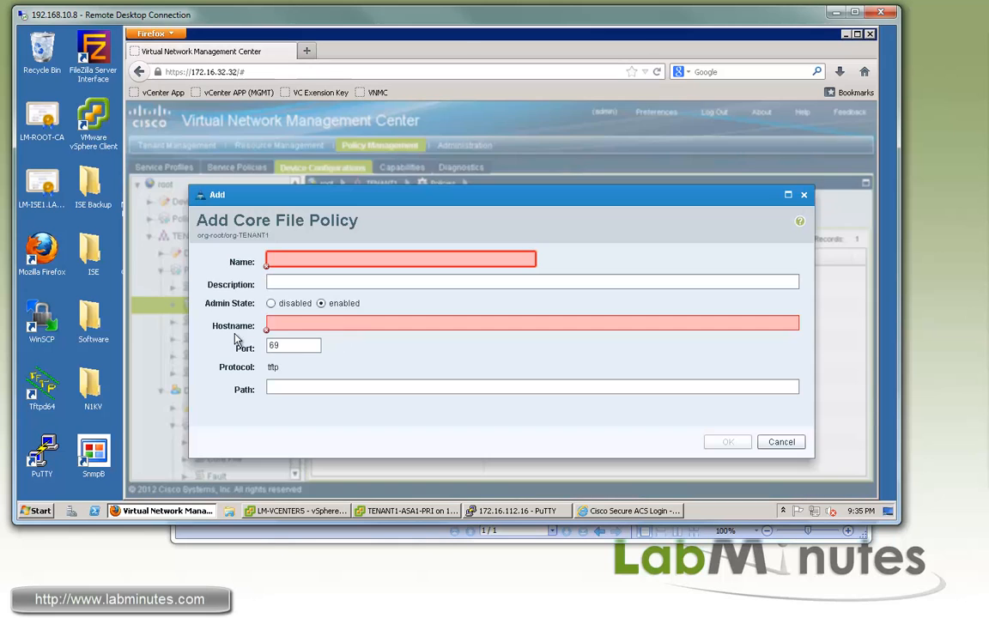
pyautogui.click(268, 325)
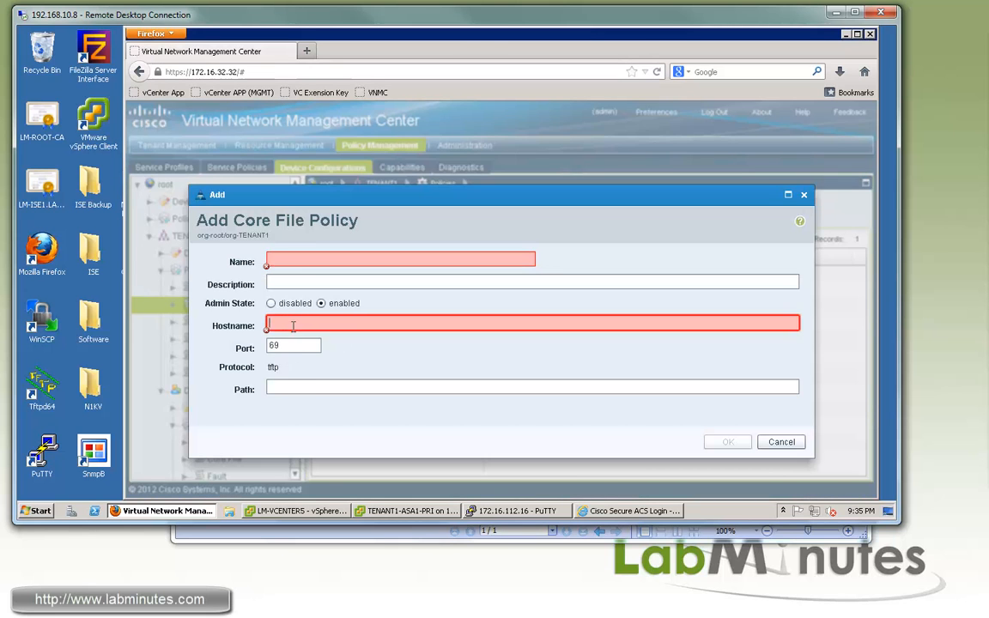
pyautogui.click(759, 443)
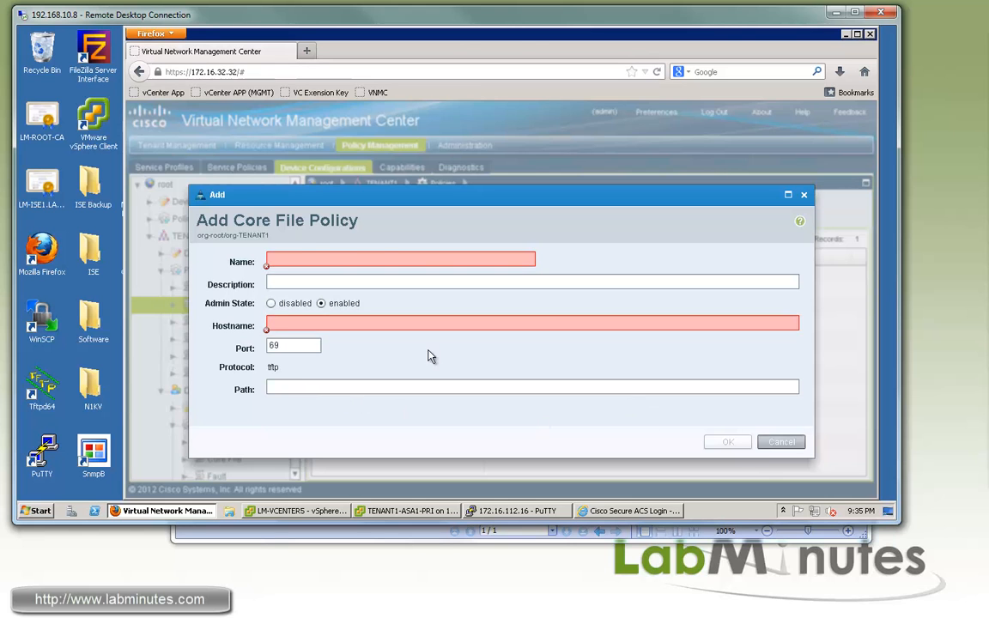
# - Examine the settings offered for a new fault policy under TENANT1, and close the form without saving
pyautogui.click(175, 323)
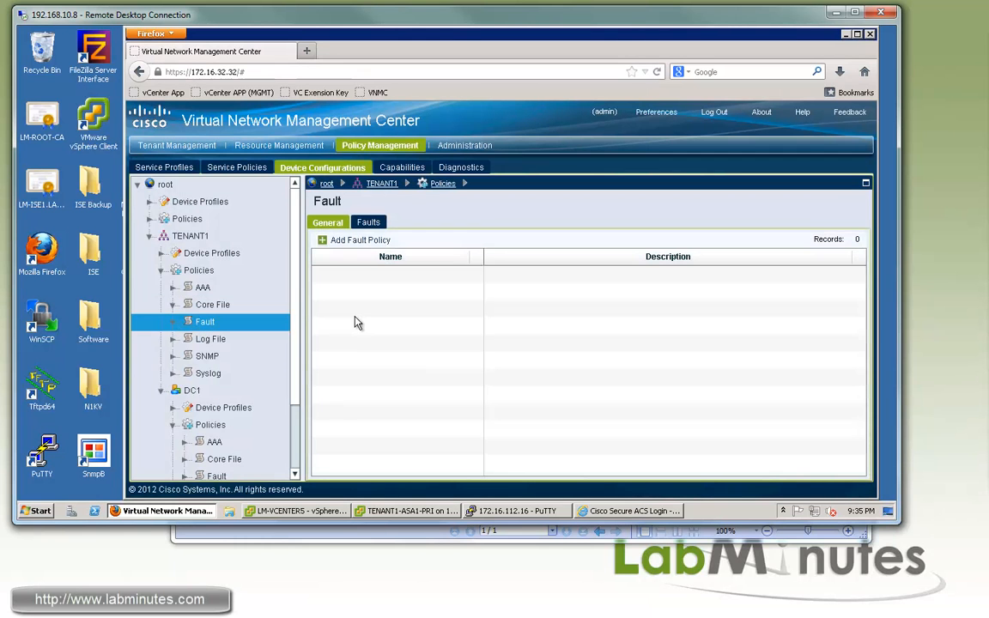
pyautogui.click(356, 241)
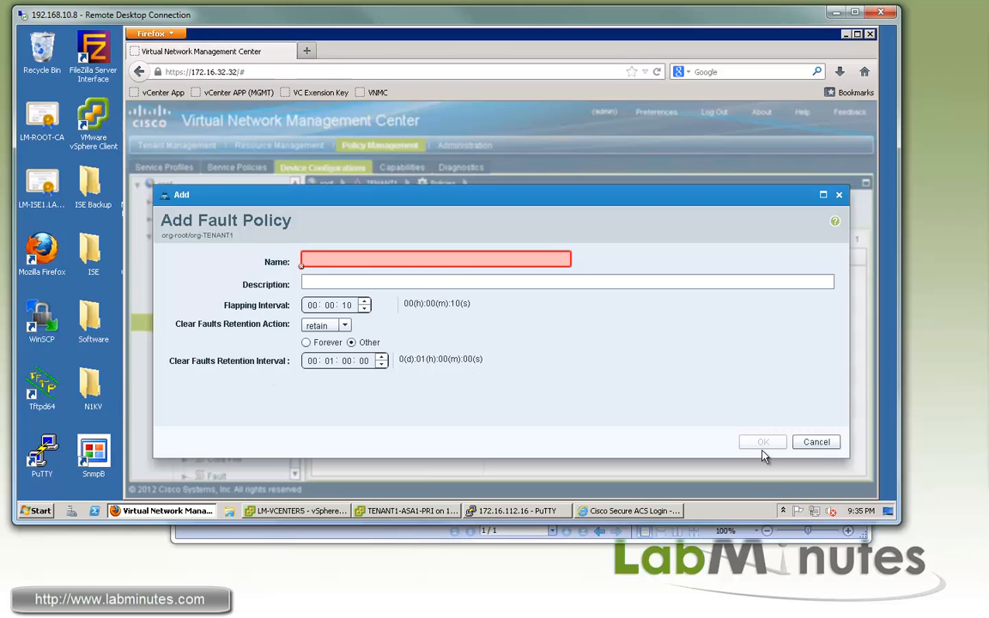
pyautogui.click(820, 443)
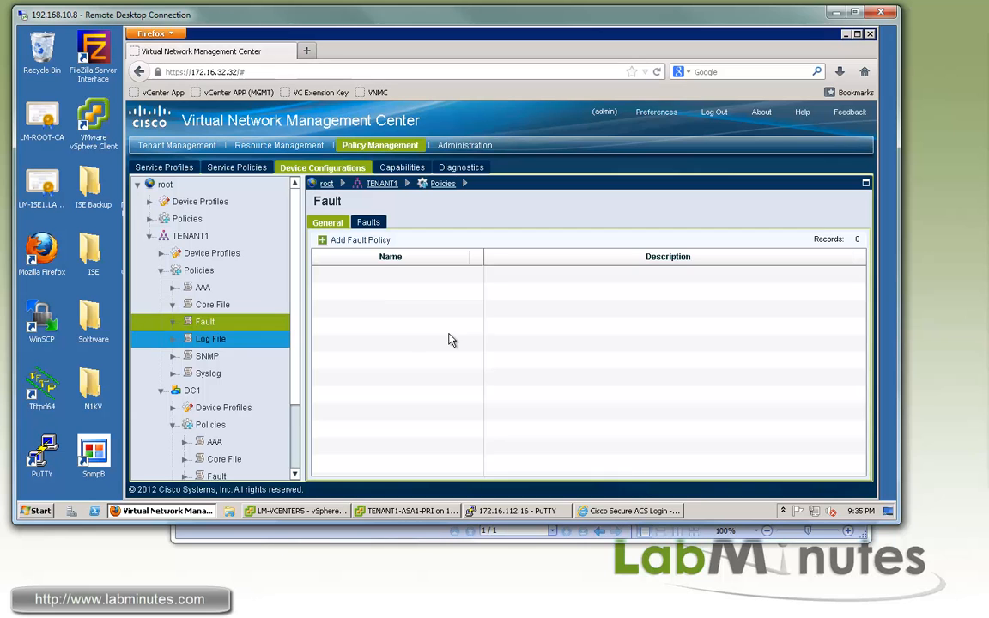
# - Examine the new logging policy settings under TENANT1's log file policies, including backup files count and file size, and cancel
pyautogui.click(211, 339)
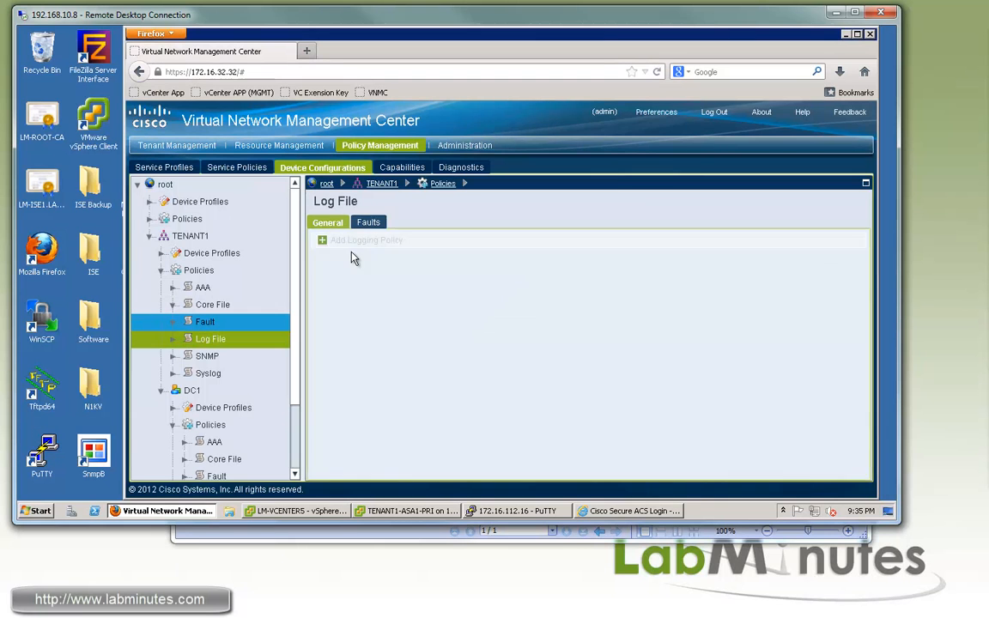
pyautogui.click(361, 240)
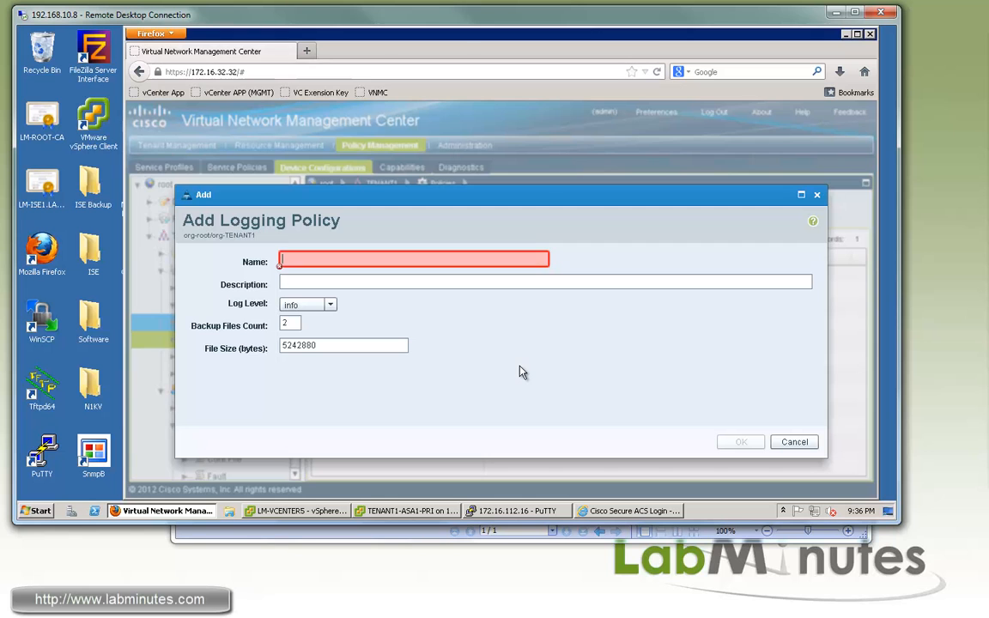
pyautogui.click(358, 345)
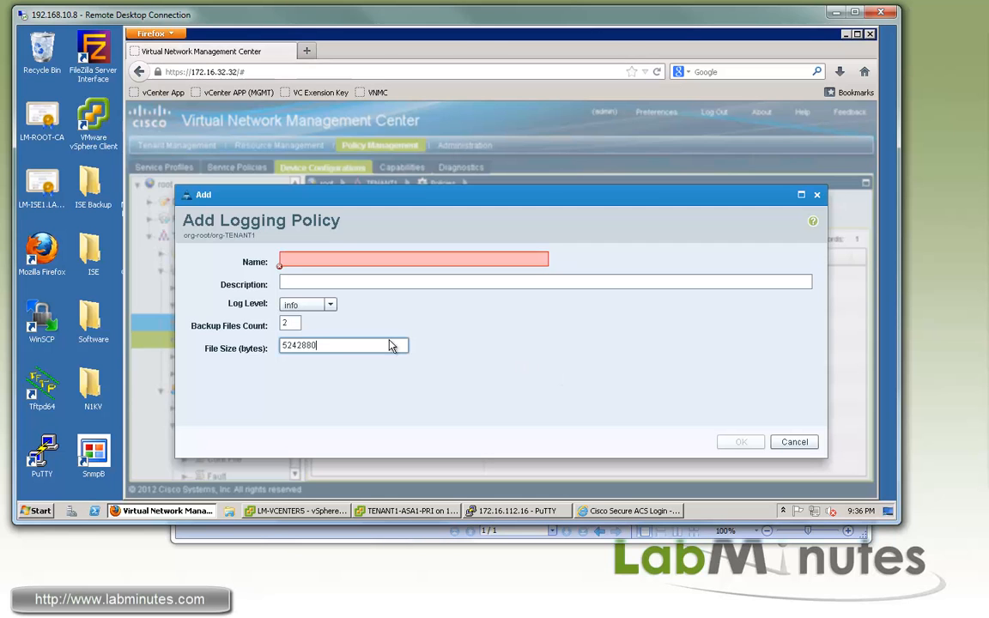
pyautogui.doubleClick(341, 347)
pyautogui.click(282, 324)
pyautogui.click(792, 445)
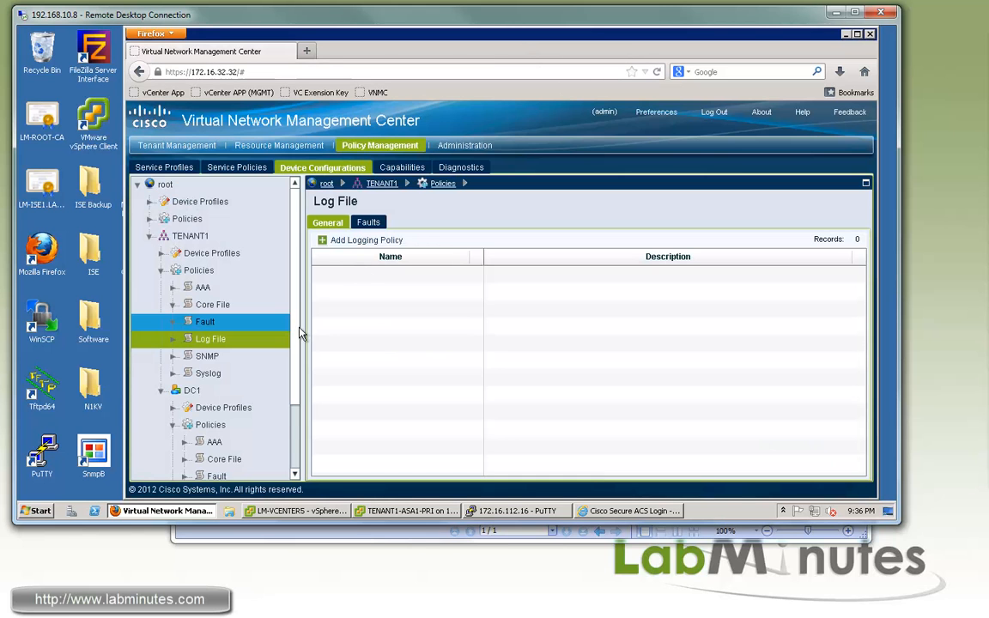
# - View TENANT1's SNMP and AAA policies, and expand DC1's AAA policies down to its auth policies and remote server groups
pyautogui.scroll(-1, 232, 318)
pyautogui.click(171, 326)
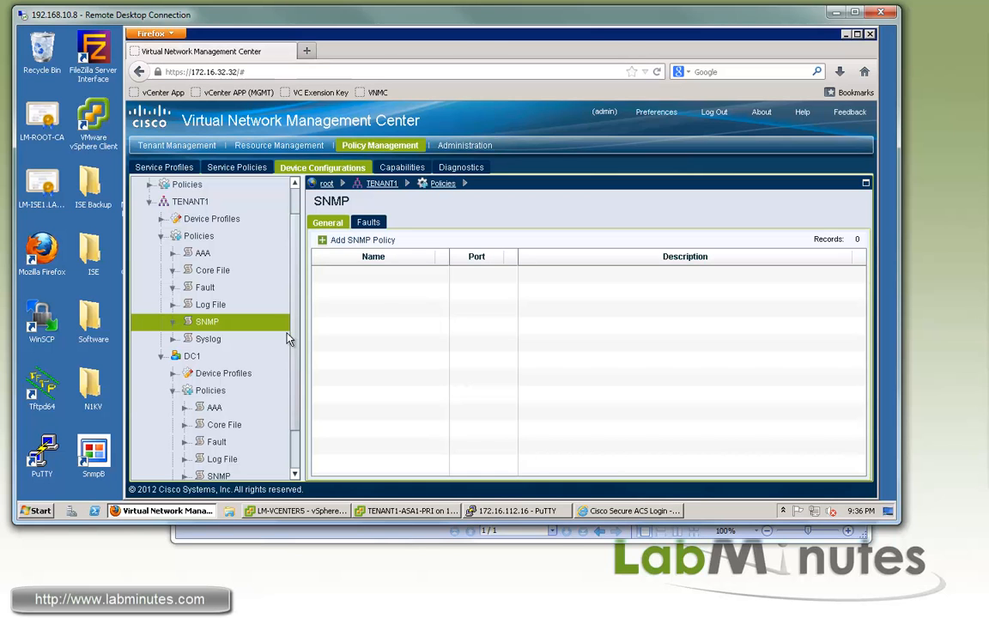
pyautogui.click(202, 253)
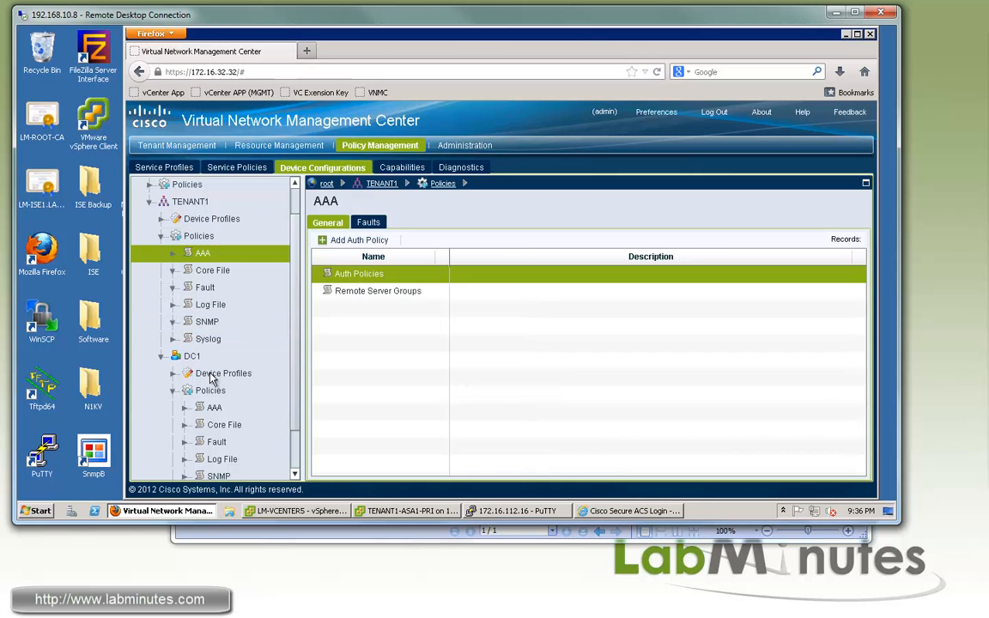
pyautogui.scroll(-1, 302, 403)
pyautogui.click(187, 356)
pyautogui.click(198, 375)
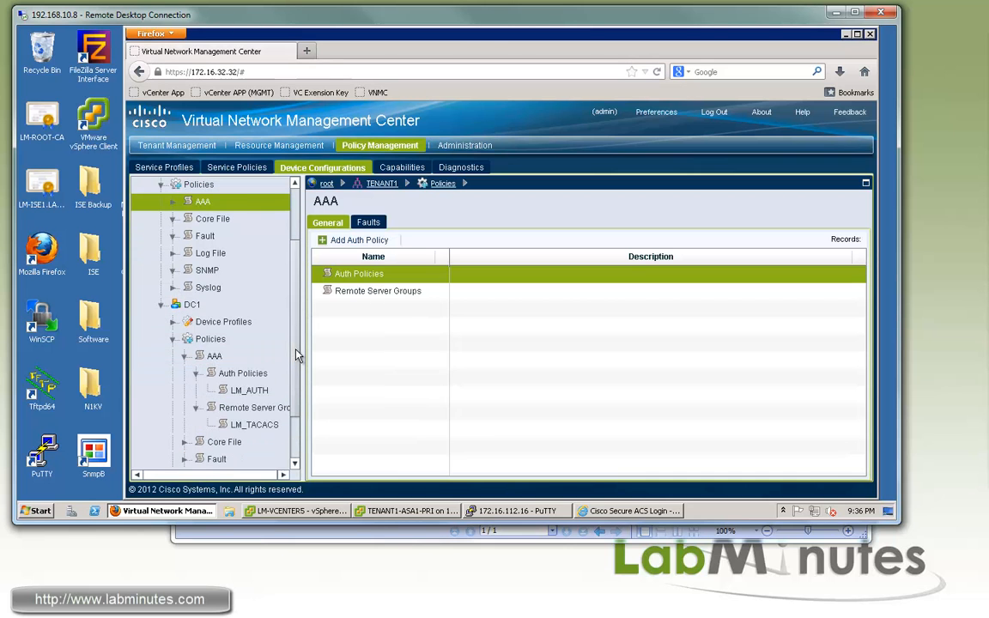
# - Open DC1's LM-SYSLOG-DEFAULT syslog policy for editing and show its servers
pyautogui.scroll(-2, 202, 413)
pyautogui.click(197, 445)
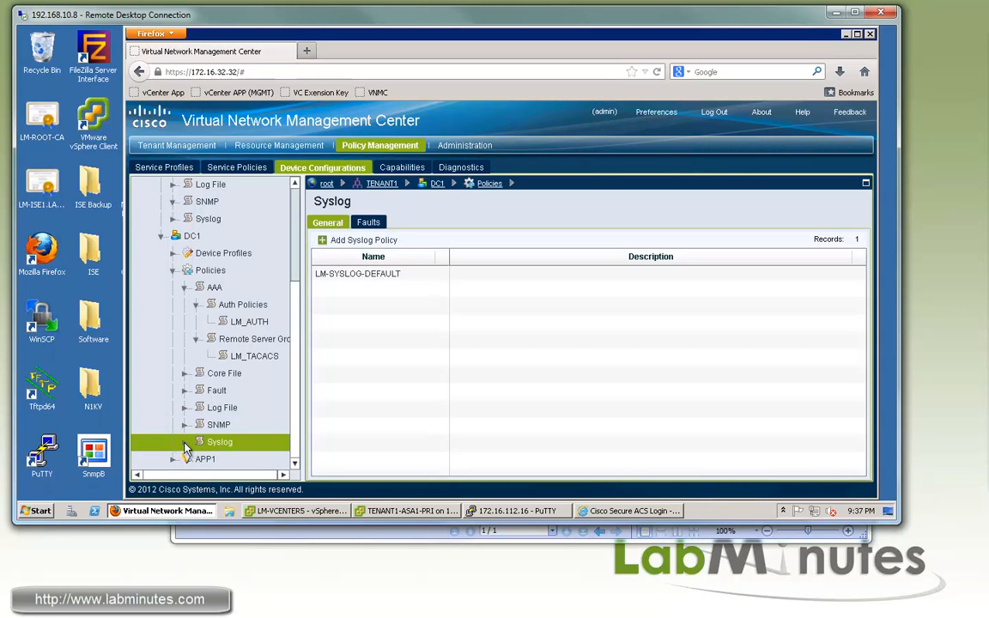
pyautogui.click(367, 275)
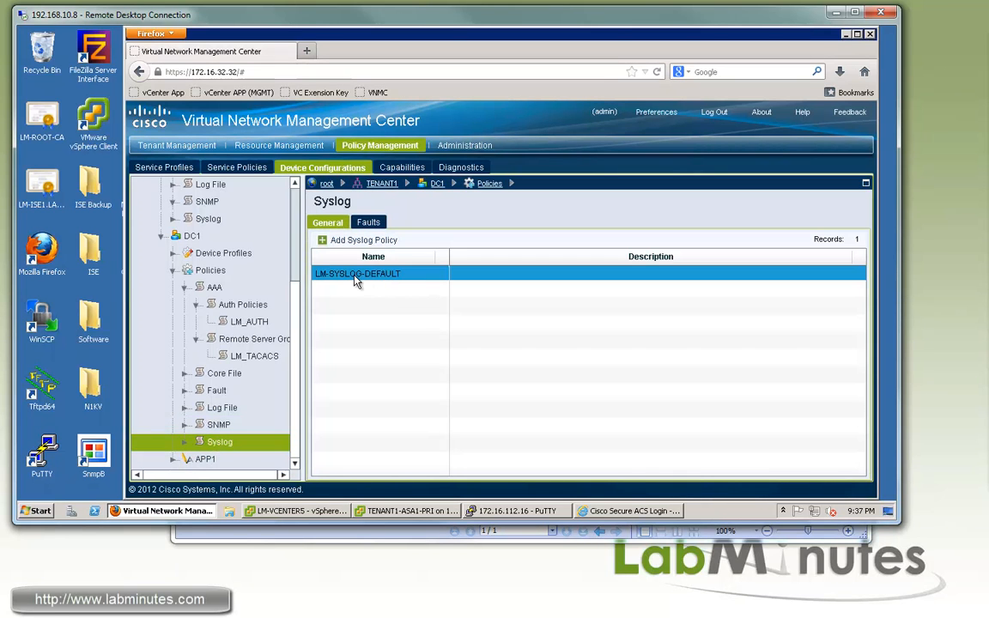
pyautogui.click(378, 278)
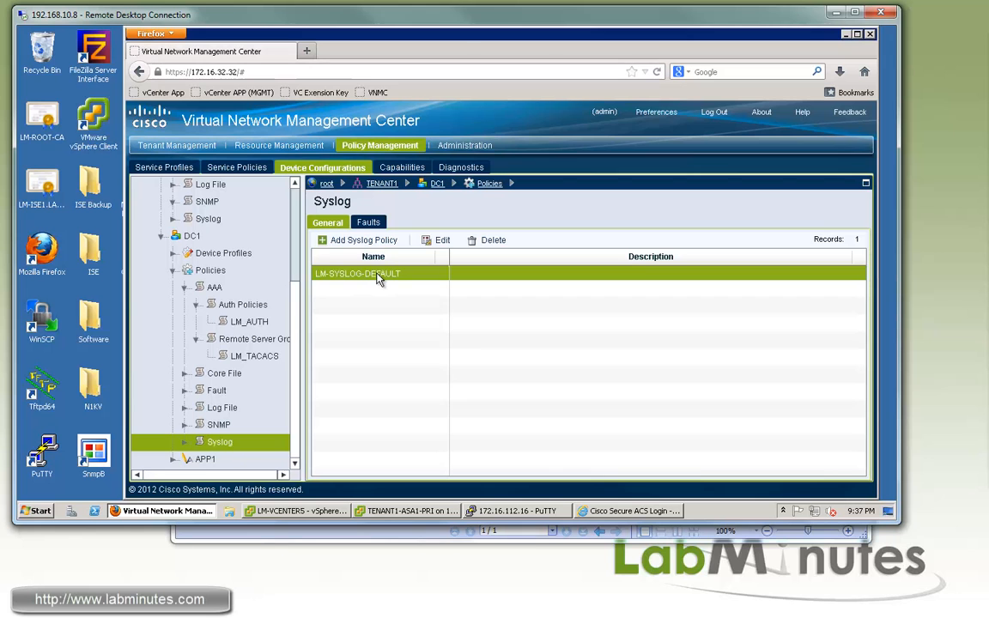
pyautogui.click(439, 240)
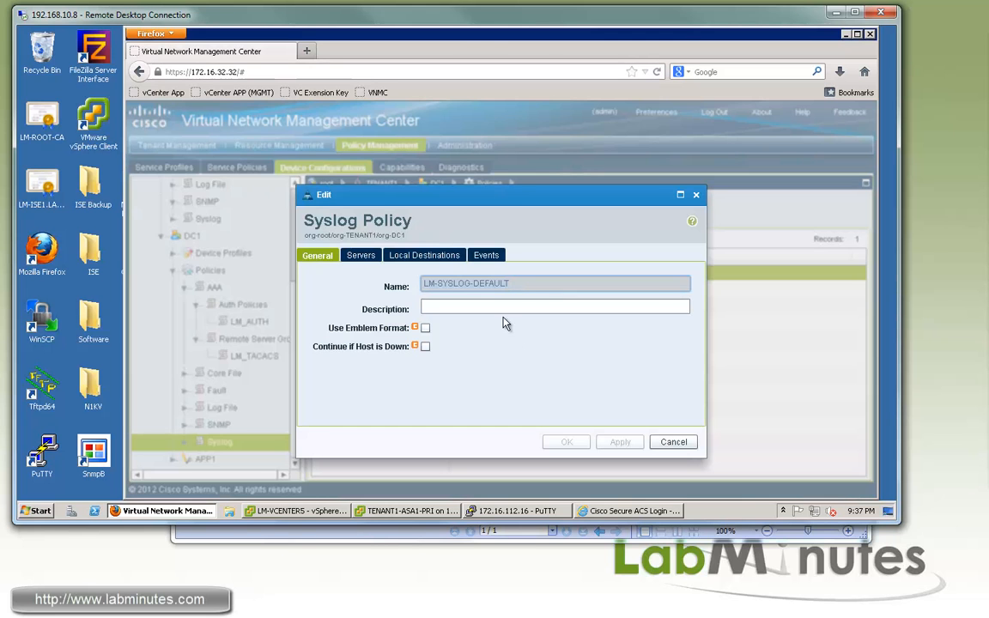
pyautogui.click(368, 259)
# - Examine the primary syslog server's settings, including which platforms support the server interface, and close the policy without changes
pyautogui.click(283, 319)
pyautogui.click(335, 273)
pyautogui.click(587, 341)
pyautogui.click(603, 342)
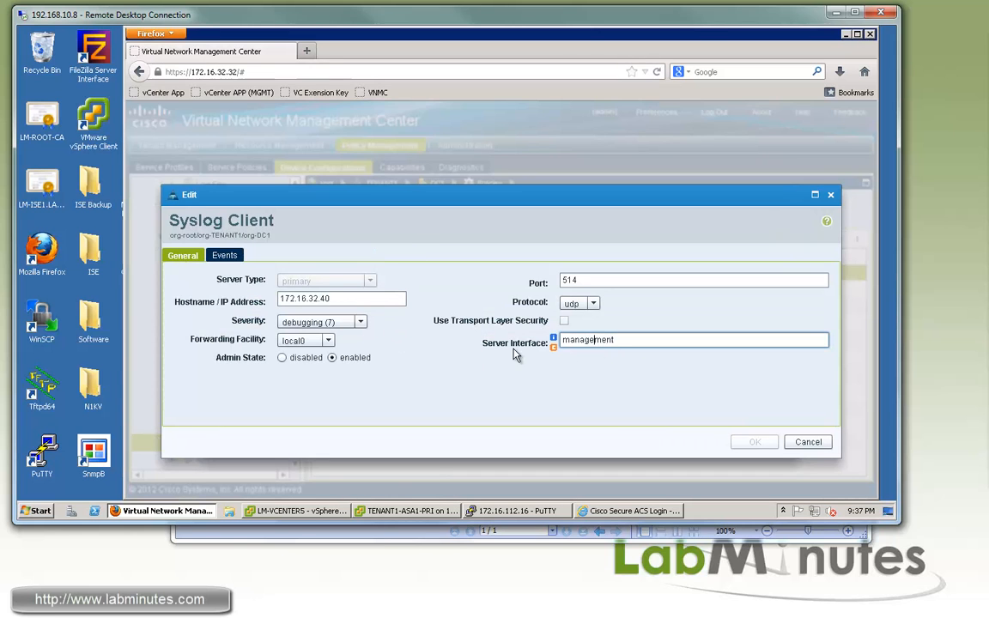
pyautogui.moveTo(554, 354)
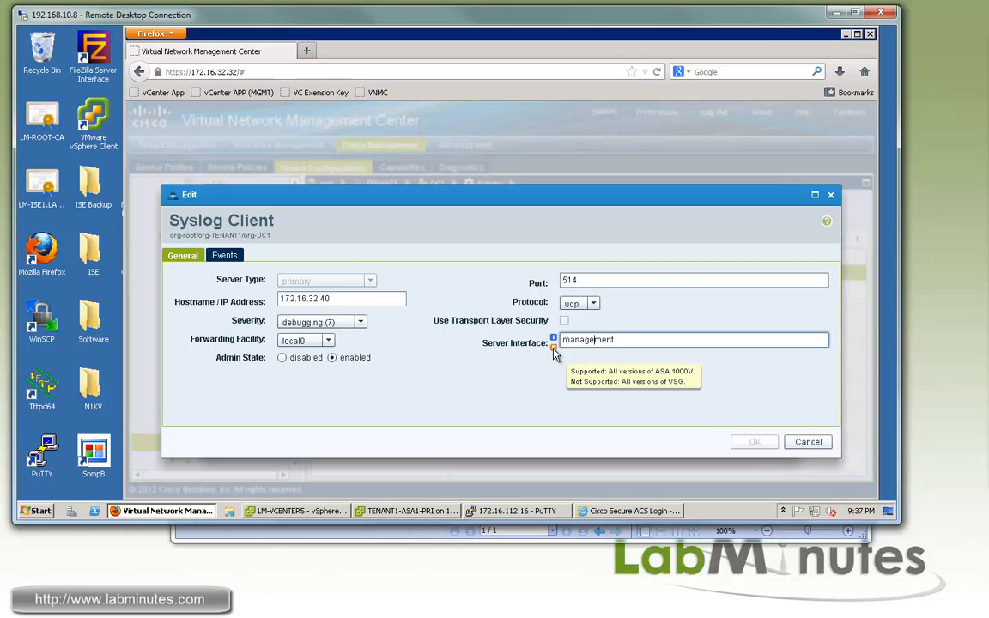
pyautogui.doubleClick(603, 343)
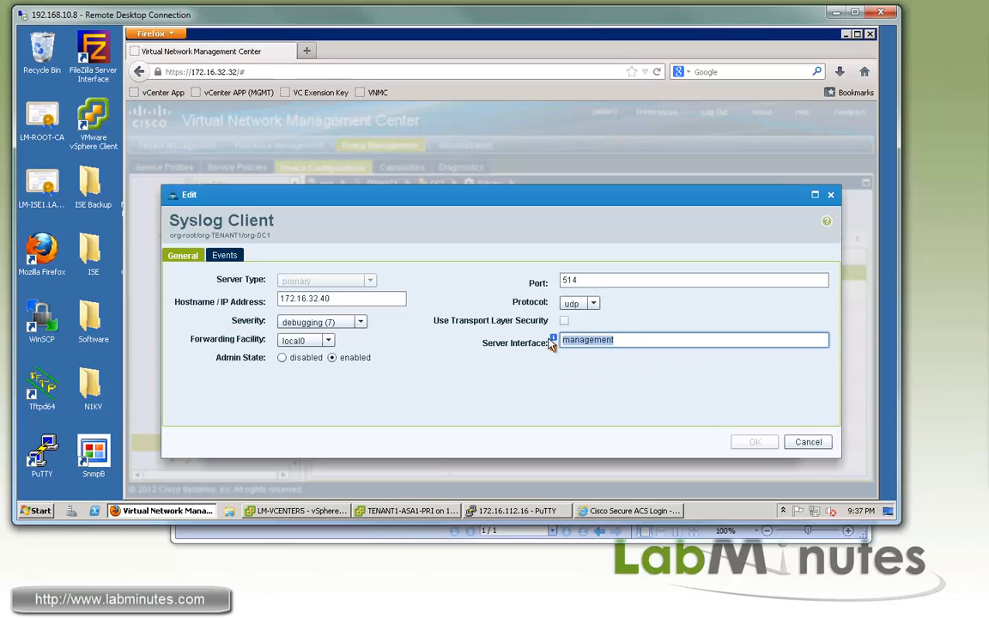
pyautogui.click(808, 443)
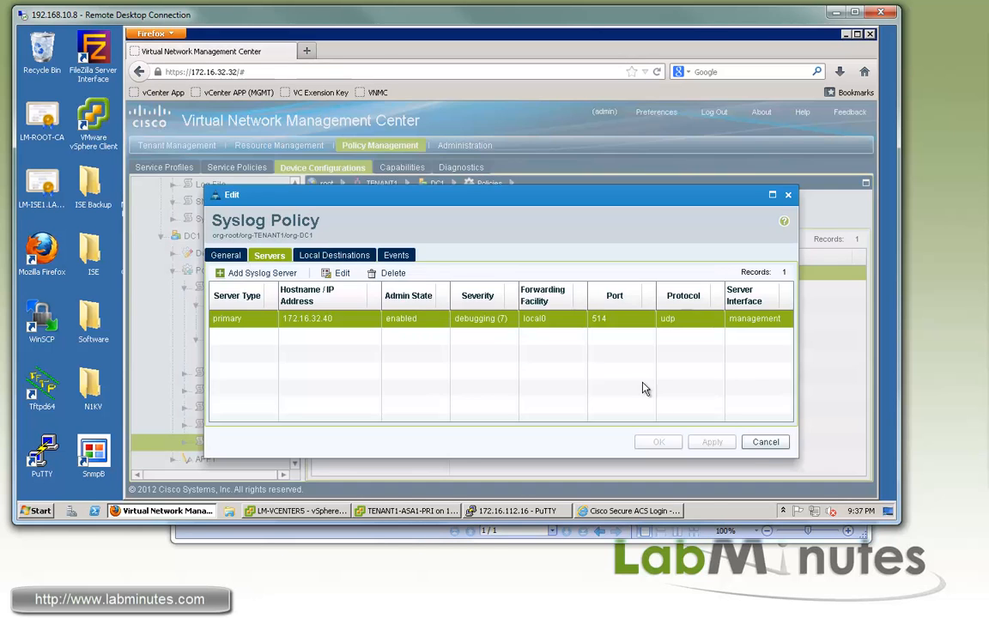
pyautogui.click(766, 442)
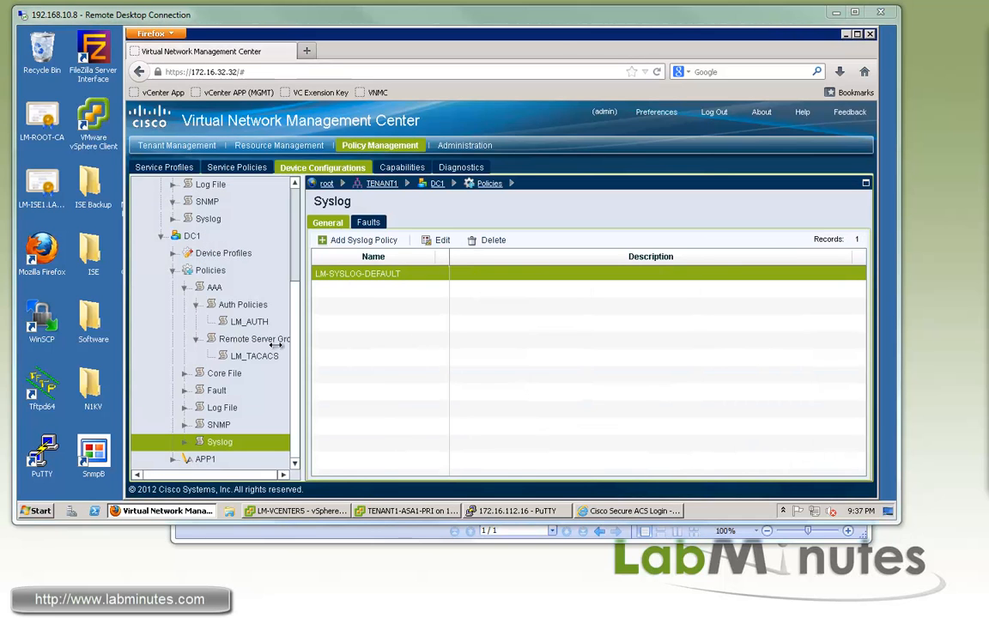
# - View the LM-DEVICE-DEFAULT profile's general properties under DC1, and return to DC1's device profiles list
pyautogui.click(185, 288)
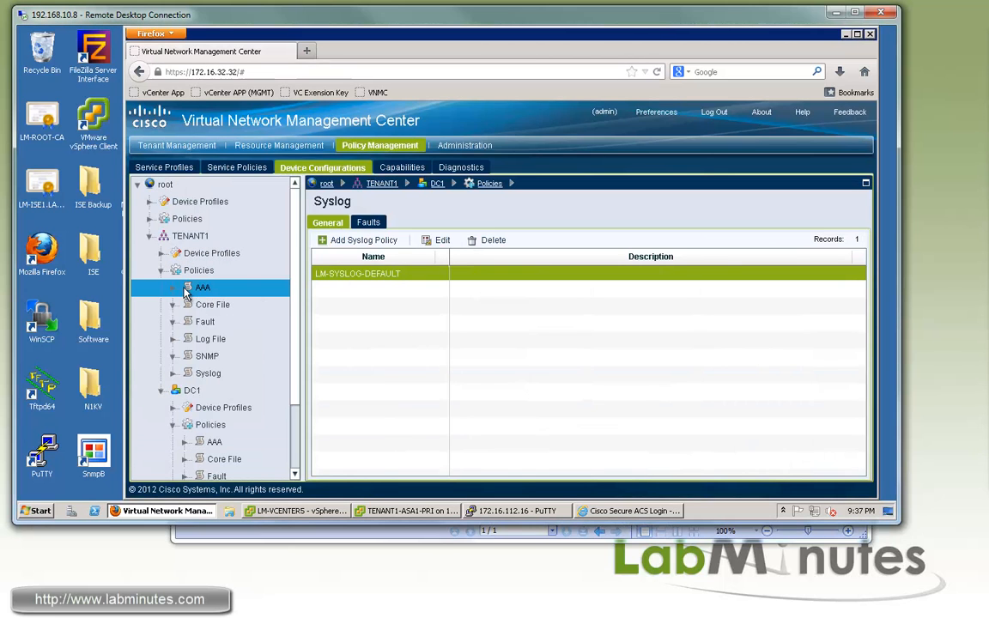
pyautogui.scroll(-2, 294, 352)
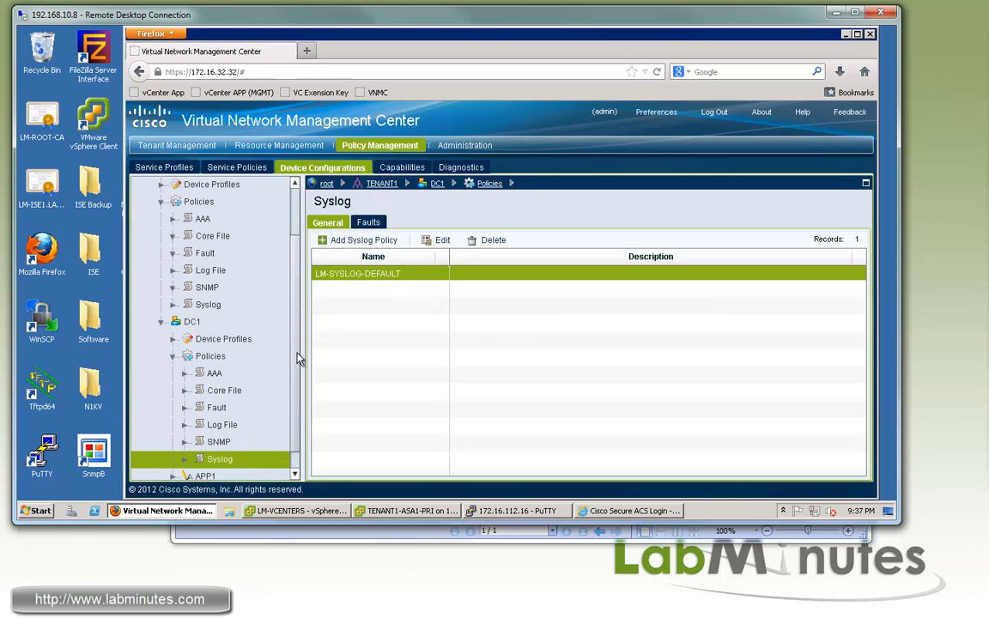
pyautogui.scroll(2, 292, 310)
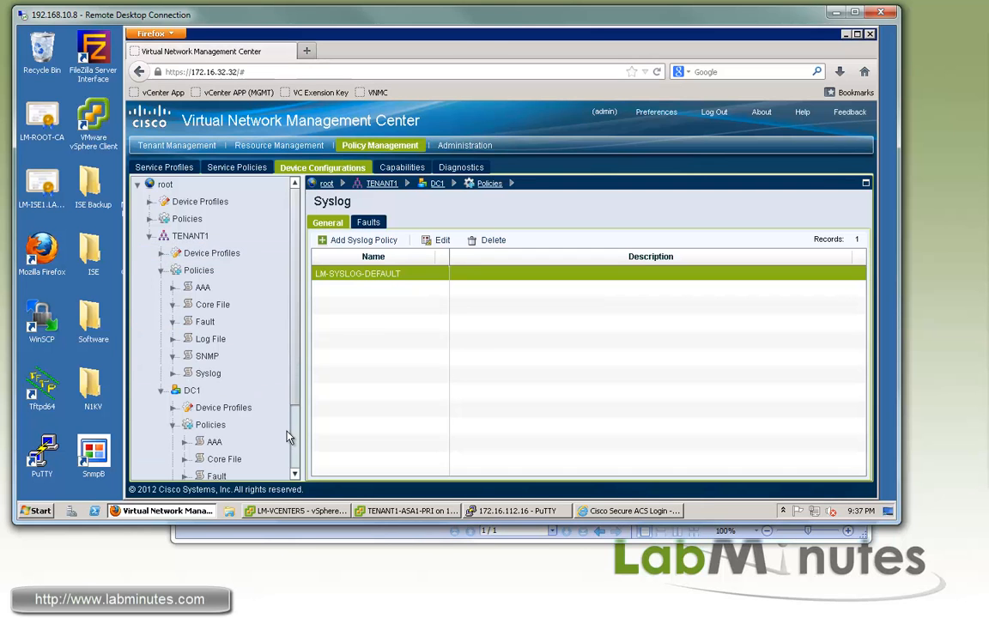
pyautogui.scroll(-3, 259, 384)
pyautogui.click(172, 323)
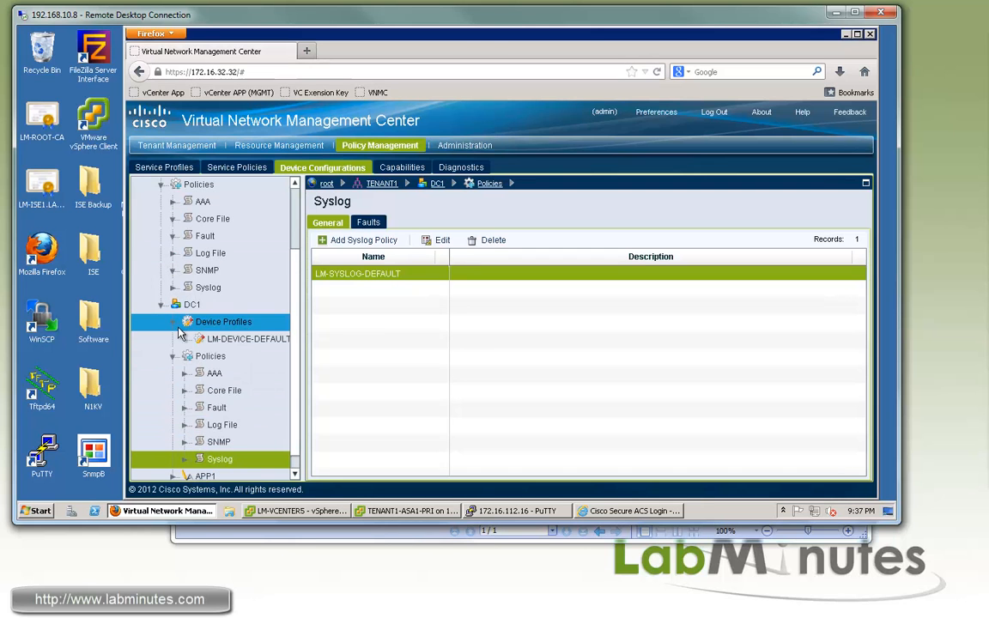
pyautogui.click(245, 338)
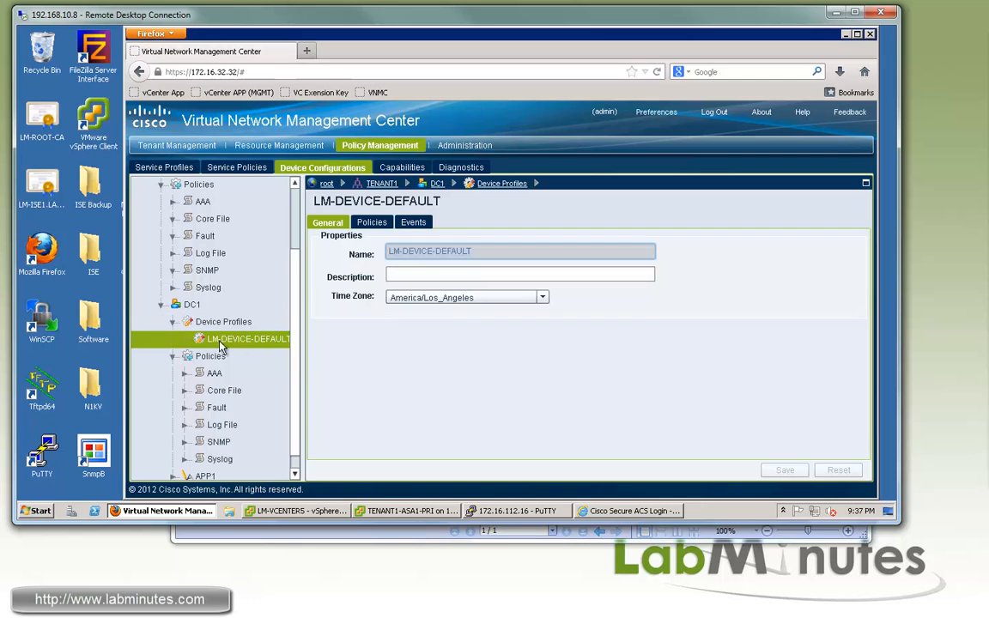
pyautogui.click(221, 323)
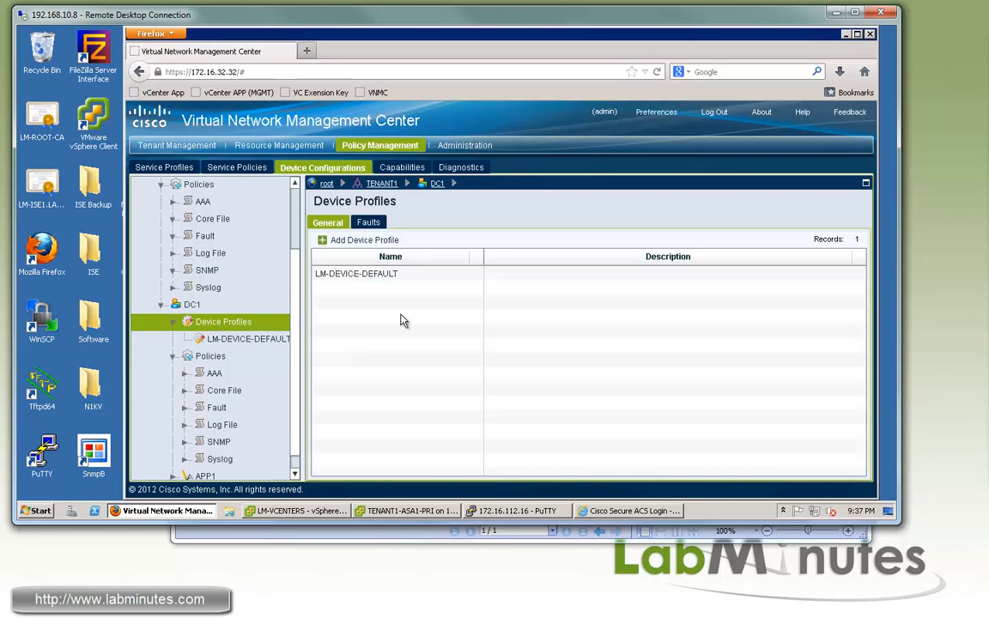
# - Add a new device profile named LM-ASA-DEVICE-DEFAULT under TENANT1's DC1
pyautogui.click(354, 241)
pyautogui.click(419, 286)
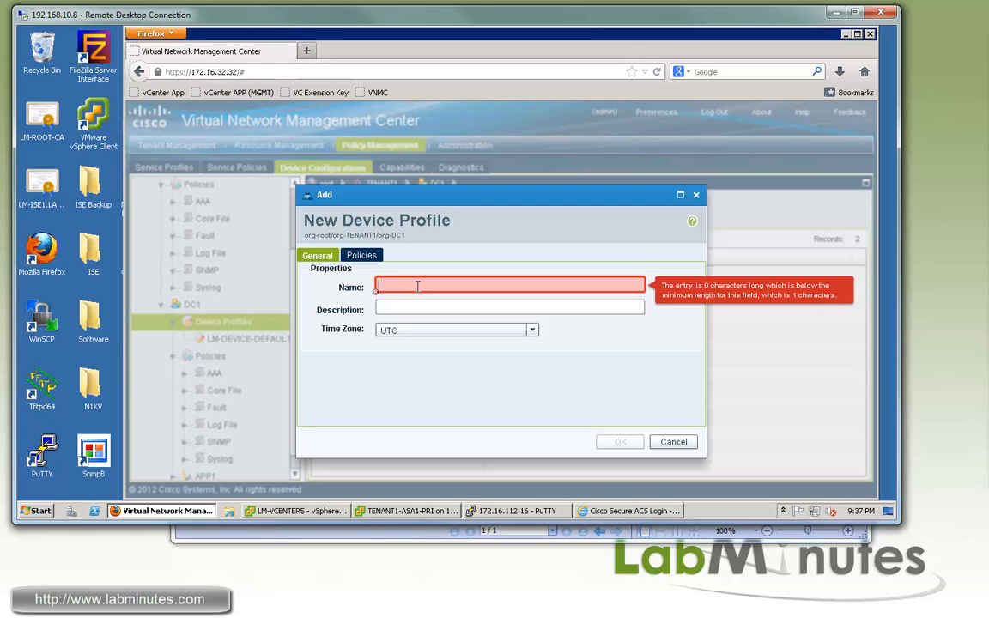
pyautogui.write('LM')
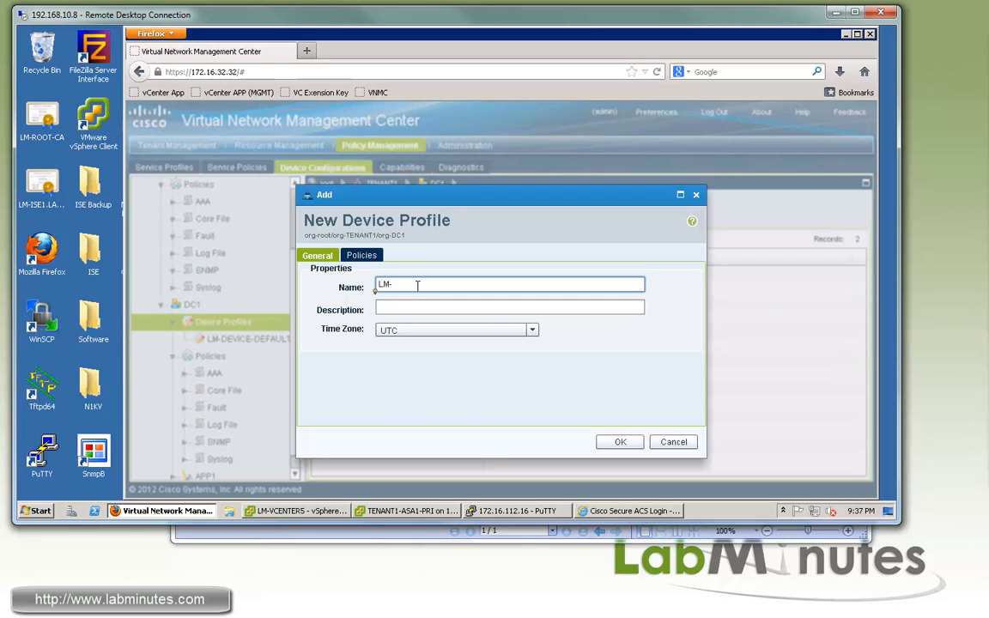
pyautogui.write('-ASA-DEVICE-DEFAULT')
# - Select a time zone for the new device profile from the America entries
pyautogui.click(532, 330)
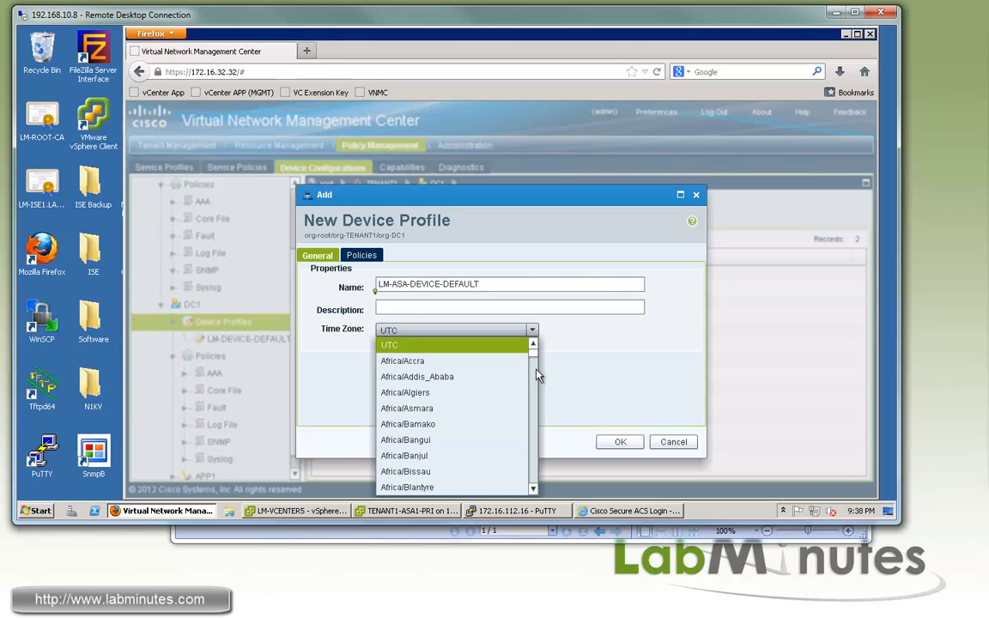
pyautogui.scroll(-7, 538, 404)
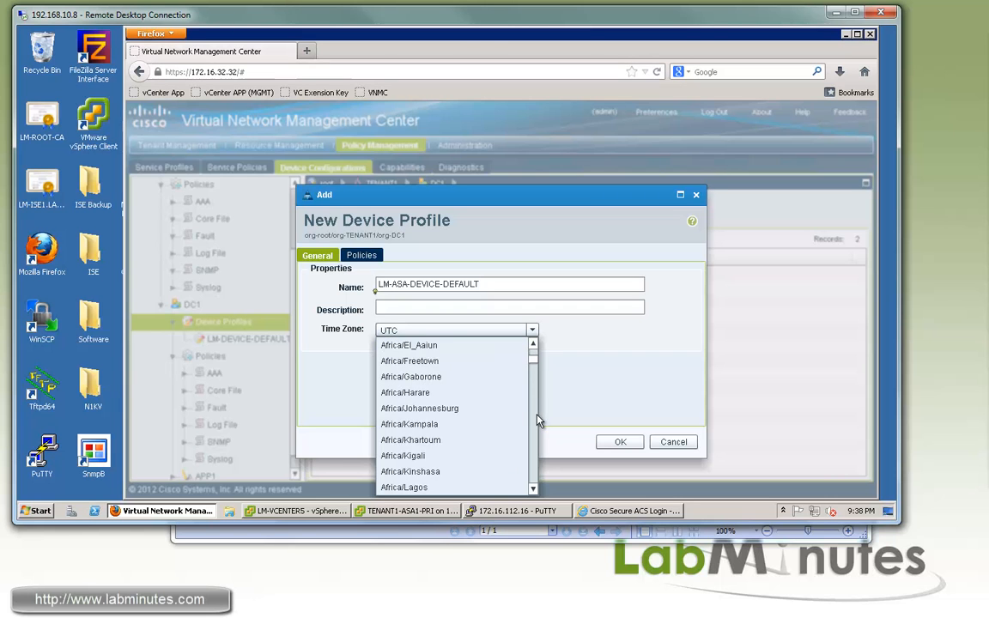
pyautogui.scroll(-3, 539, 421)
pyautogui.scroll(-20, 534, 430)
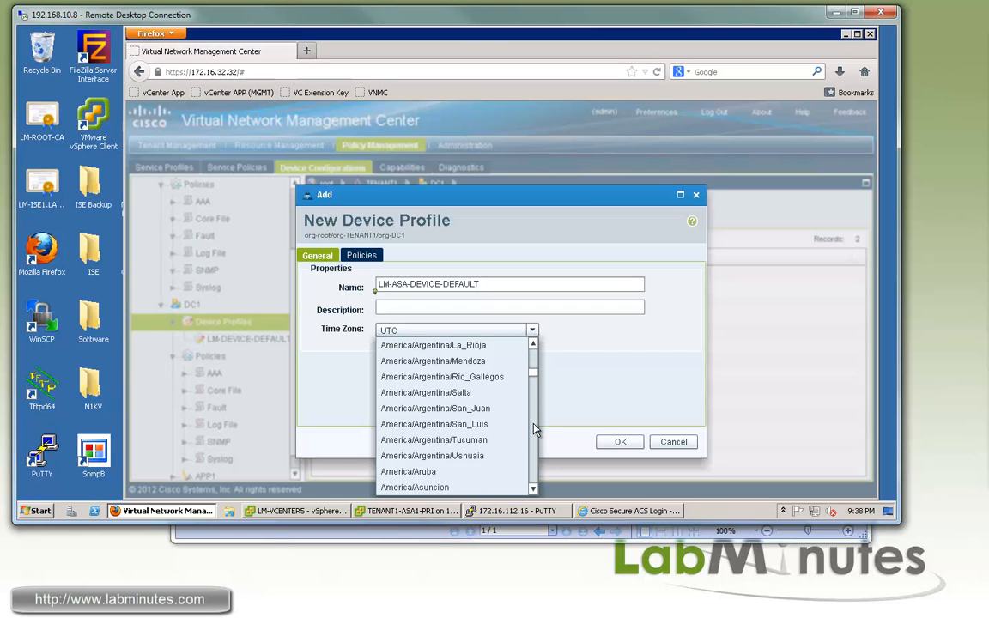
pyautogui.scroll(-3, 534, 429)
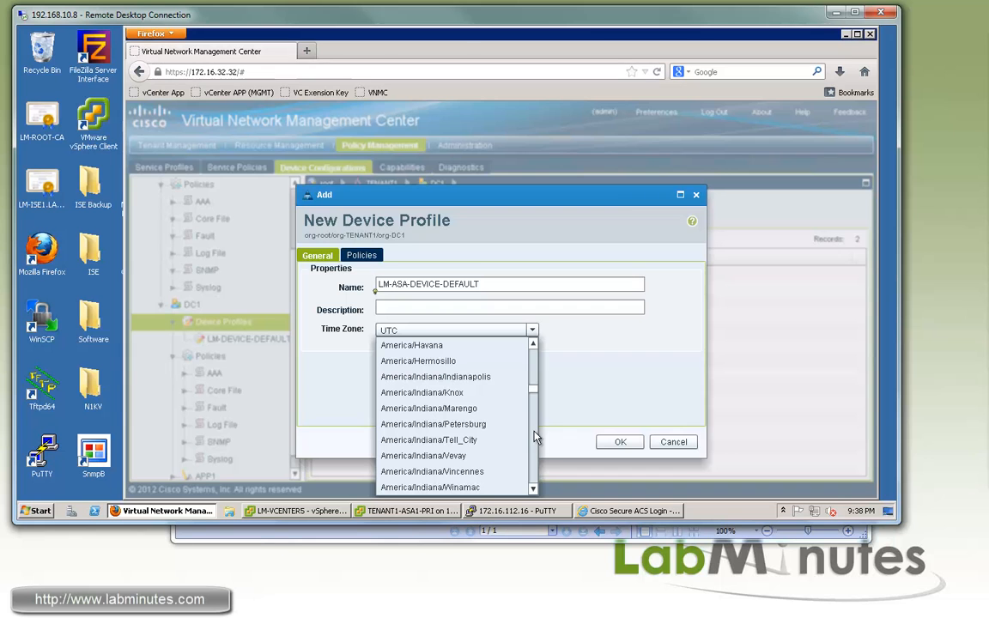
pyautogui.scroll(-4, 480, 381)
pyautogui.click(434, 472)
# - Add DNS server 172.16.32.40 with server interface management to the new profile's policies
pyautogui.click(361, 255)
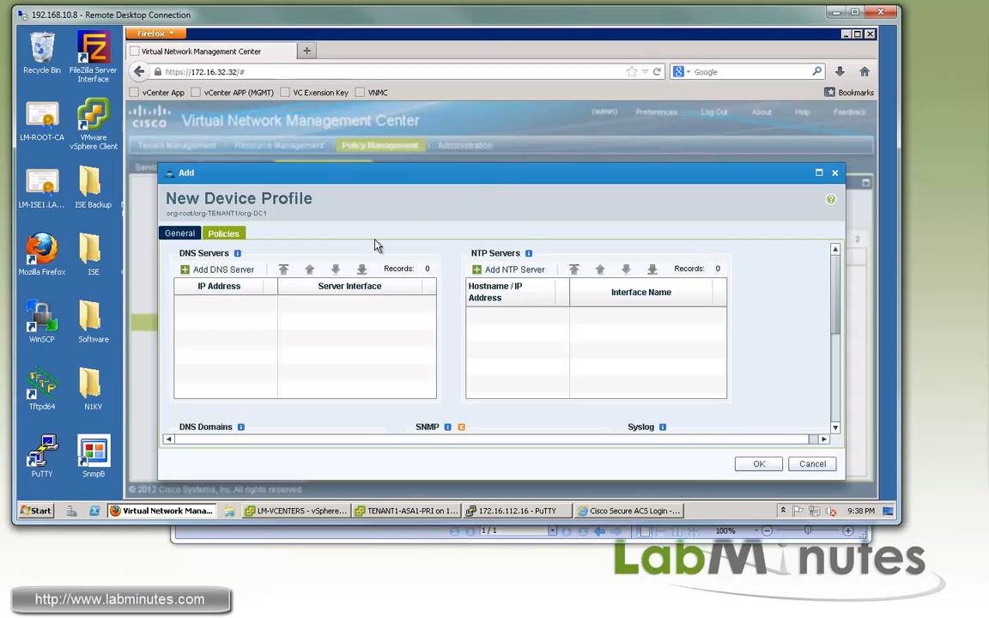
pyautogui.click(219, 273)
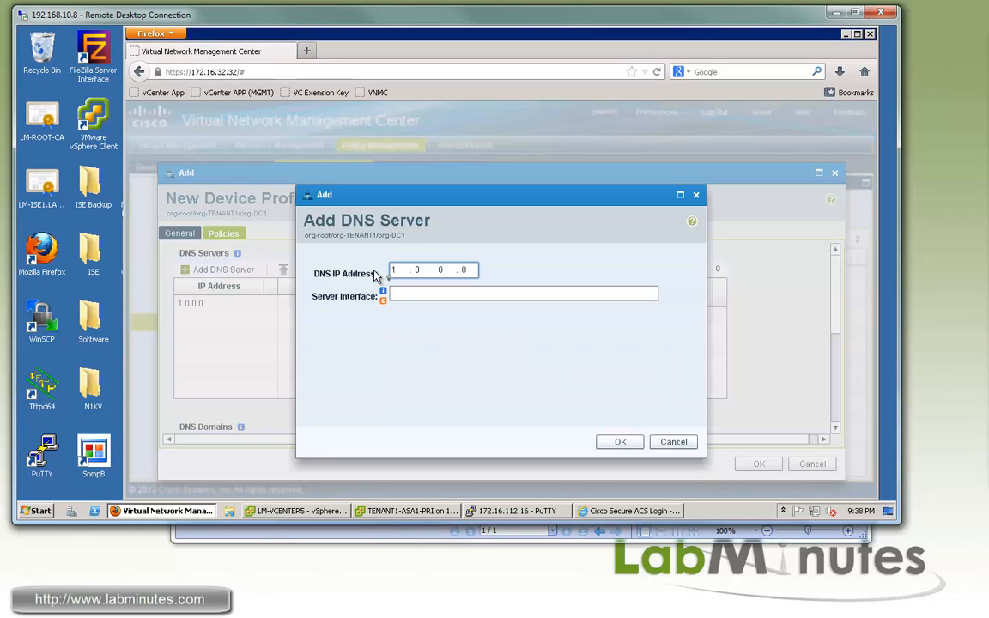
pyautogui.write('172 . 16 . 32 . 40')
pyautogui.click(430, 294)
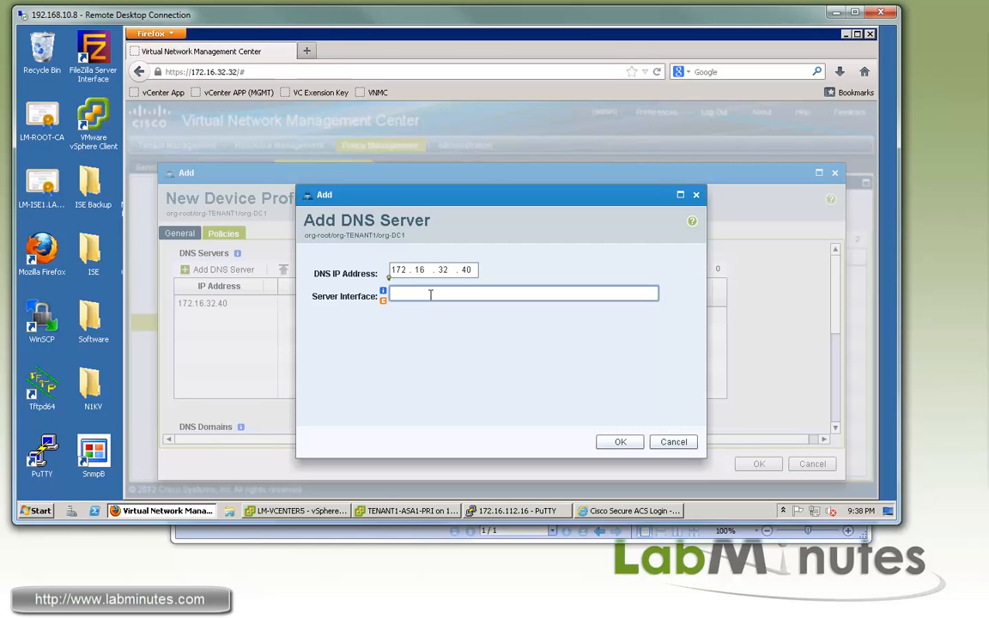
pyautogui.write('management')
pyautogui.press('Return')
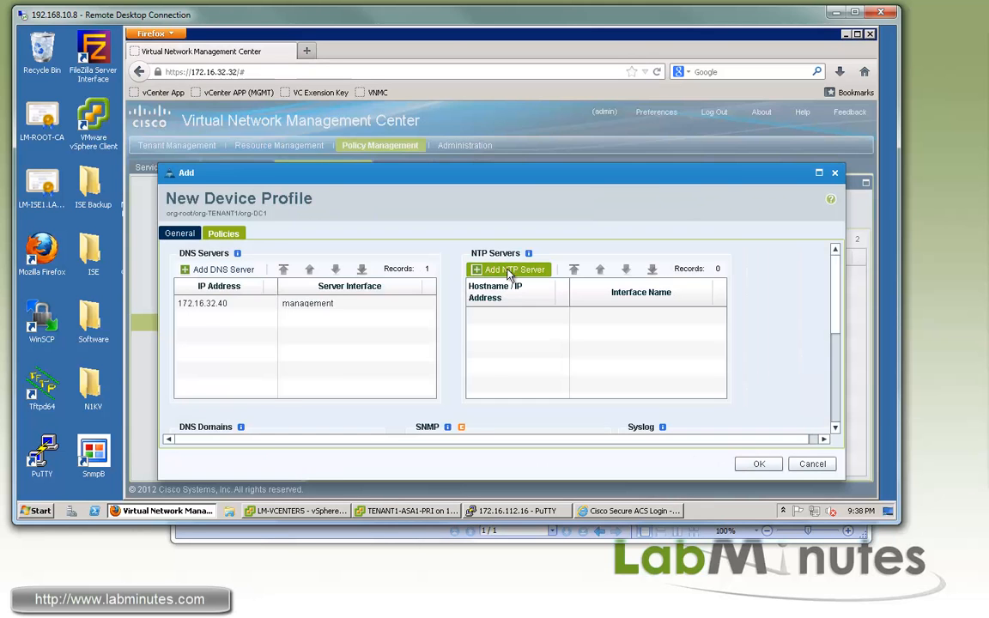
# - Add an NTP server at 172.16.0.1 on interface management, consulting the network diagram PDF for its address
pyautogui.click(512, 278)
pyautogui.hotkey('alt', 'Tab')
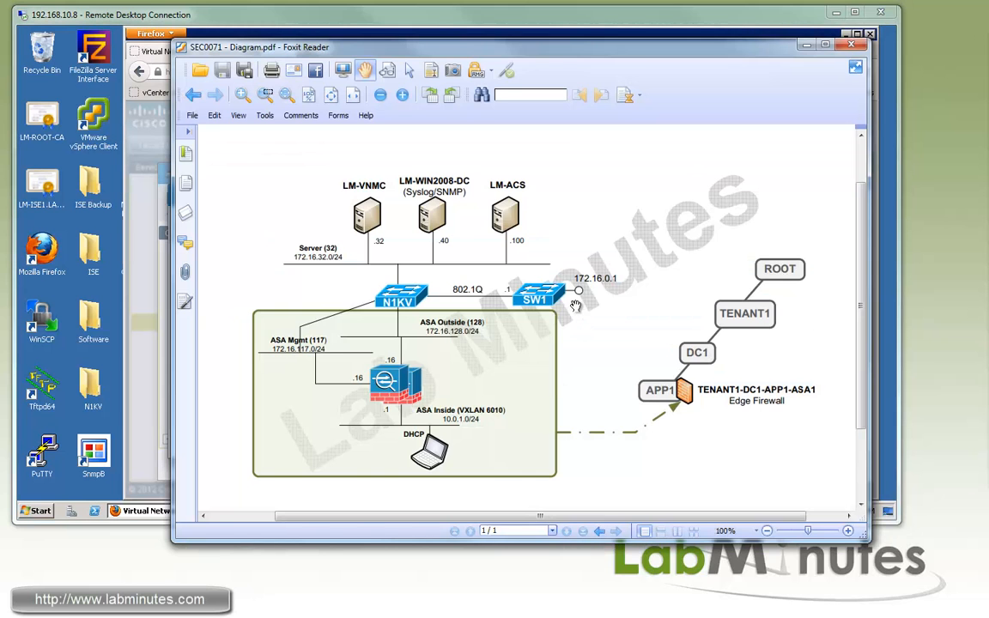
pyautogui.click(340, 22)
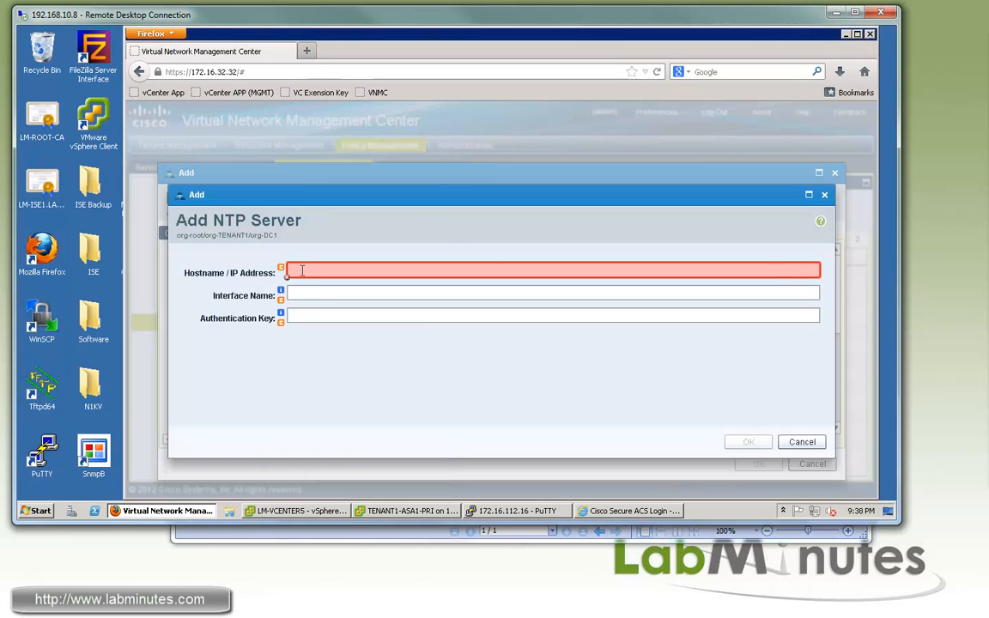
pyautogui.write('172.16.0.1')
pyautogui.click(351, 294)
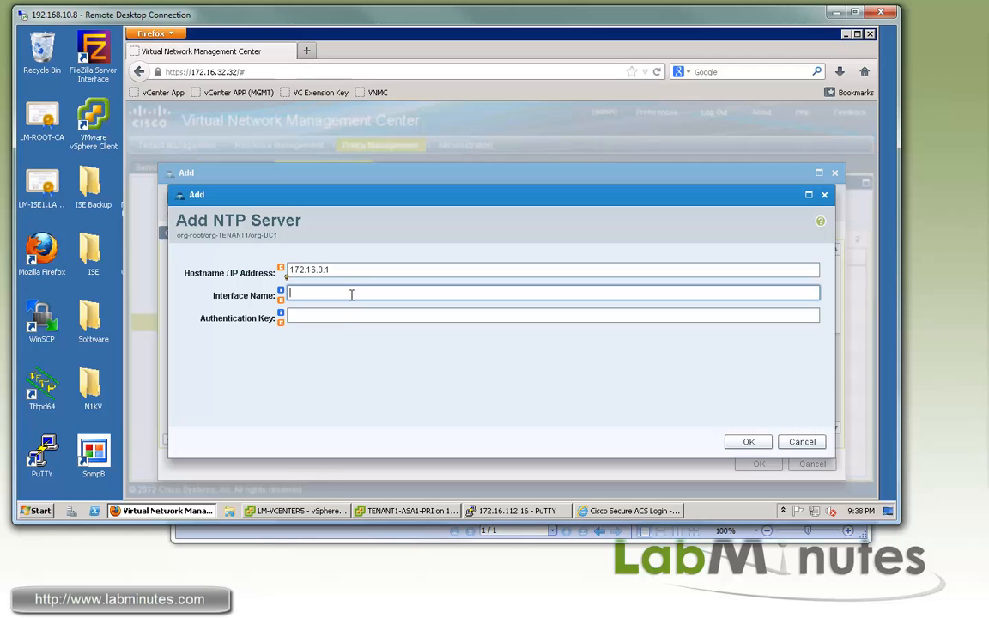
pyautogui.write('management')
pyautogui.click(748, 443)
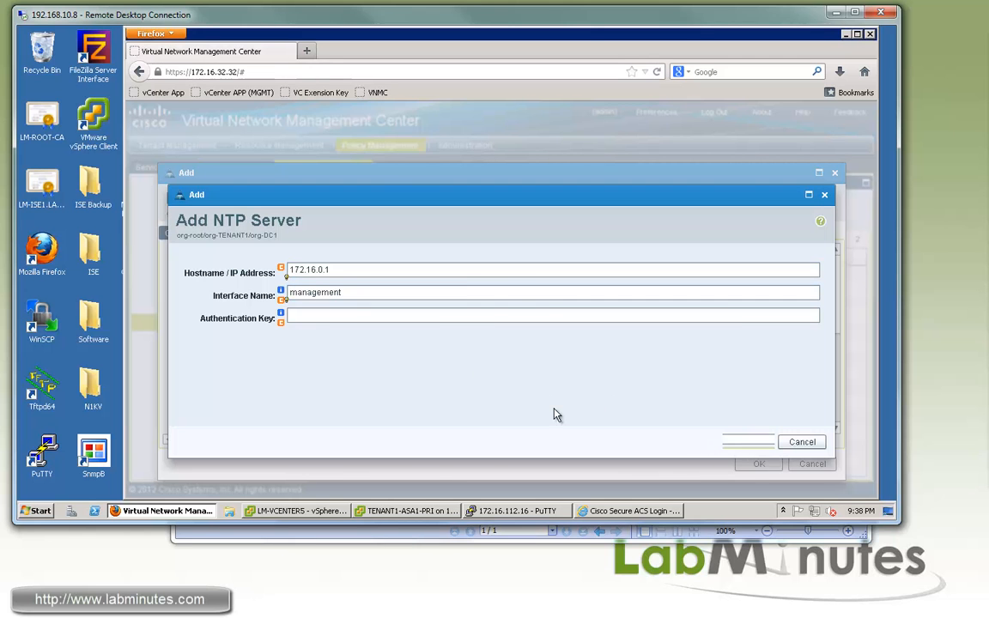
# - Add a DNS domain named LABMINUTES with the domain name labminutes.com to the device profile
pyautogui.scroll(-5, 754, 320)
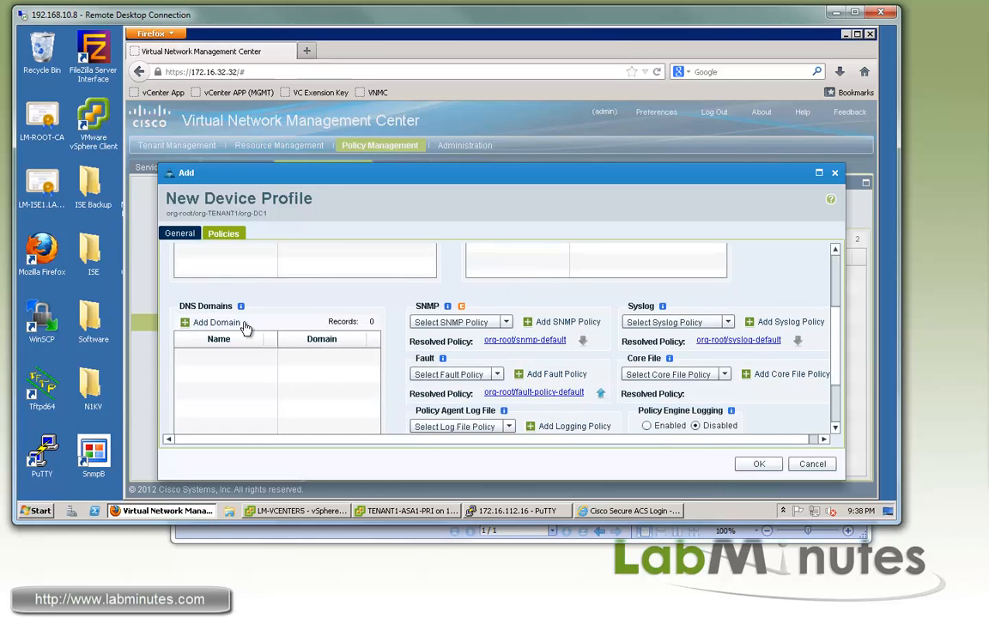
pyautogui.click(214, 322)
pyautogui.click(459, 272)
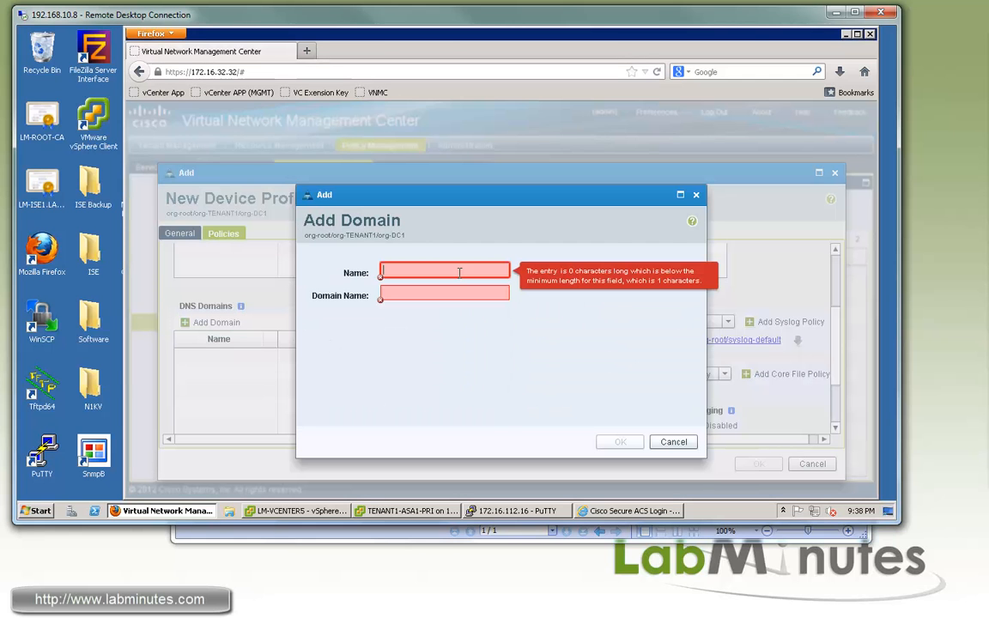
pyautogui.write('LABMINUTES')
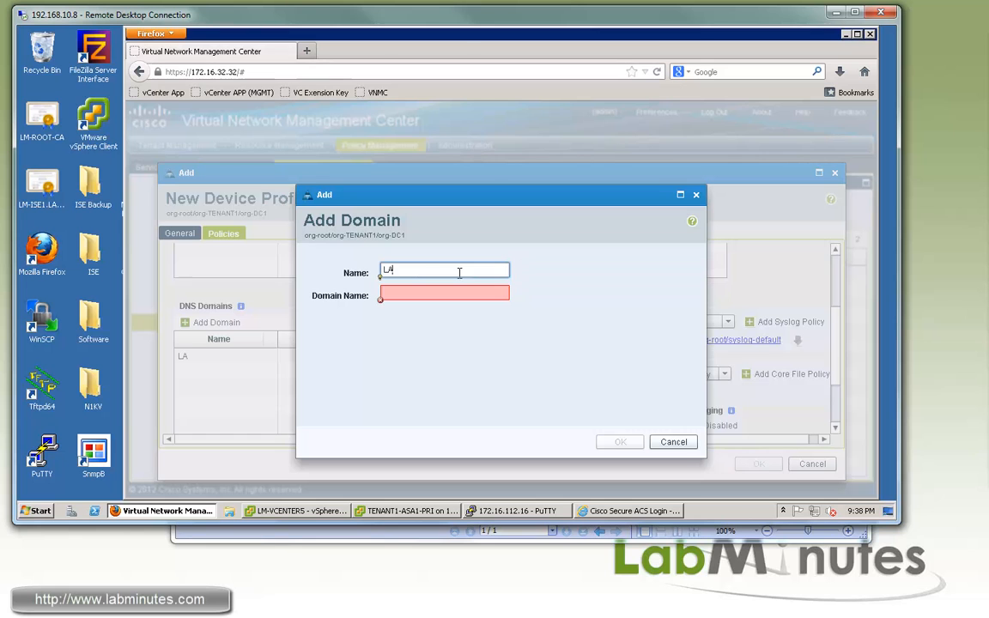
pyautogui.press('Tab')
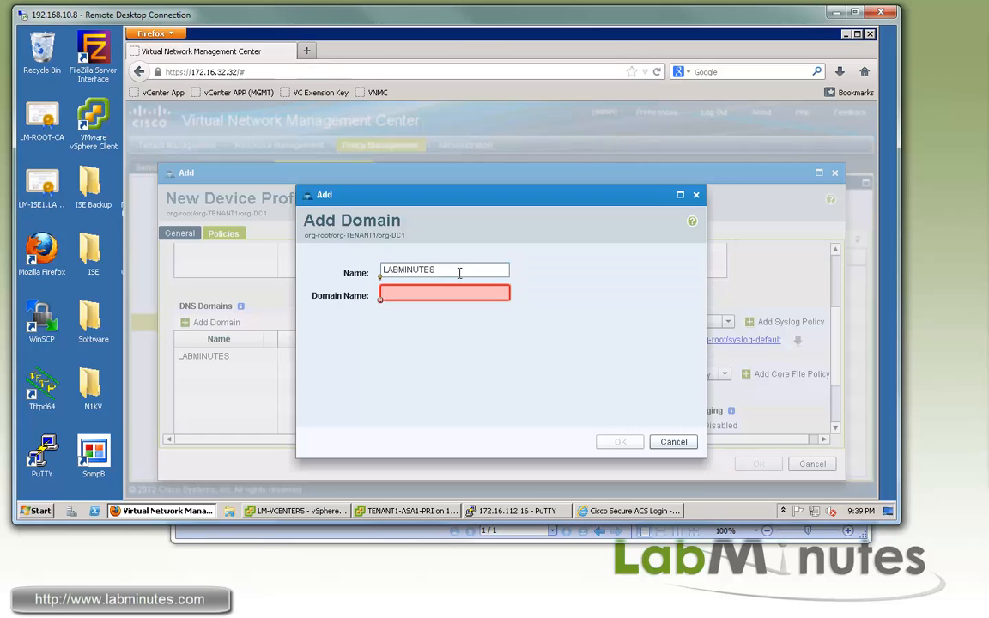
pyautogui.write('labminutes.com')
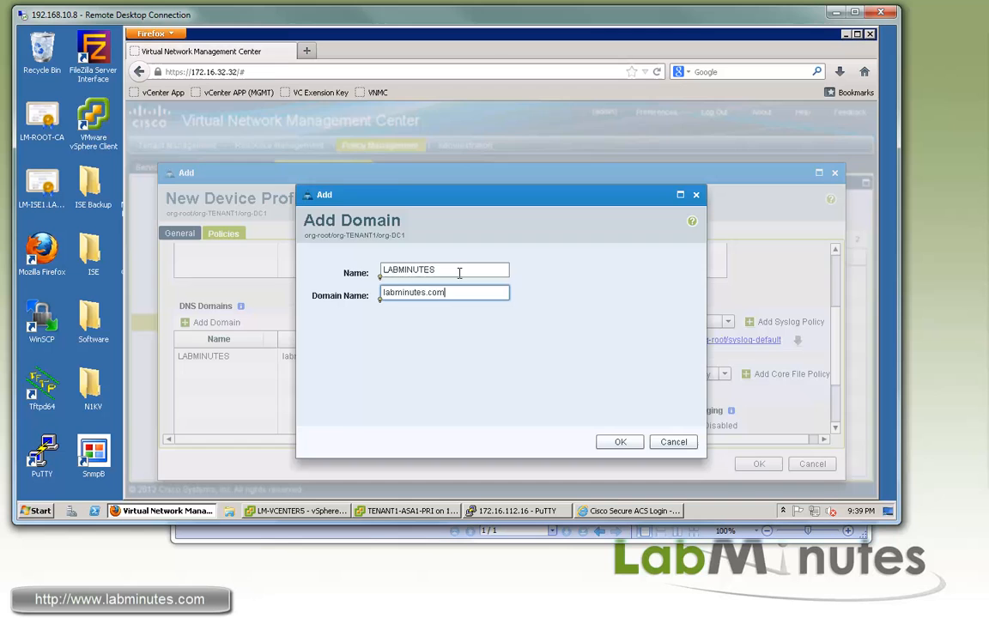
pyautogui.click(620, 441)
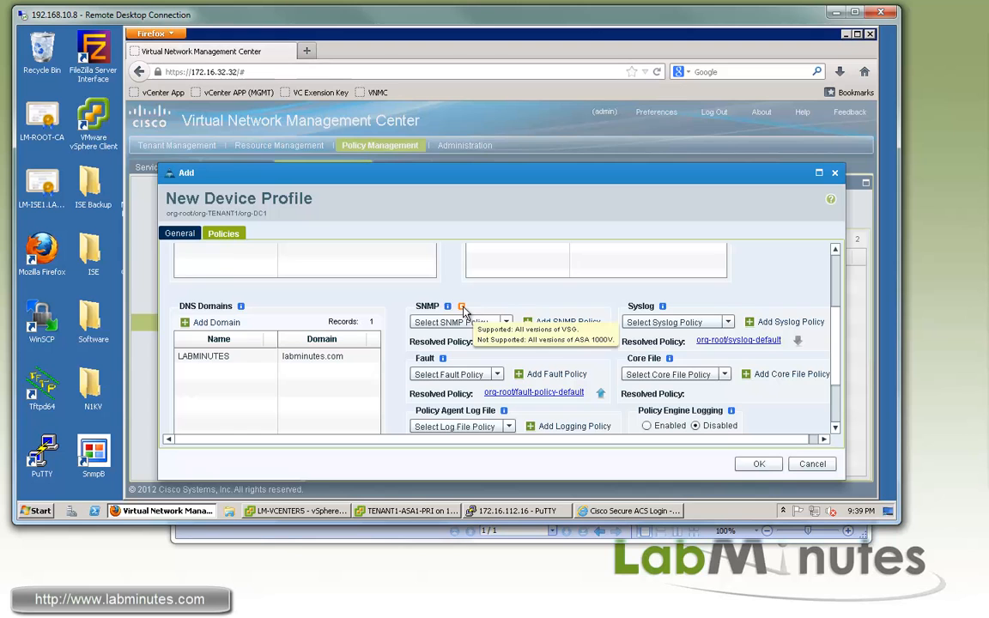
# - Check the platform support for SNMP, and assign the LM-SYSLOG-DEFAULT syslog policy and the default fault policy
pyautogui.moveTo(462, 311)
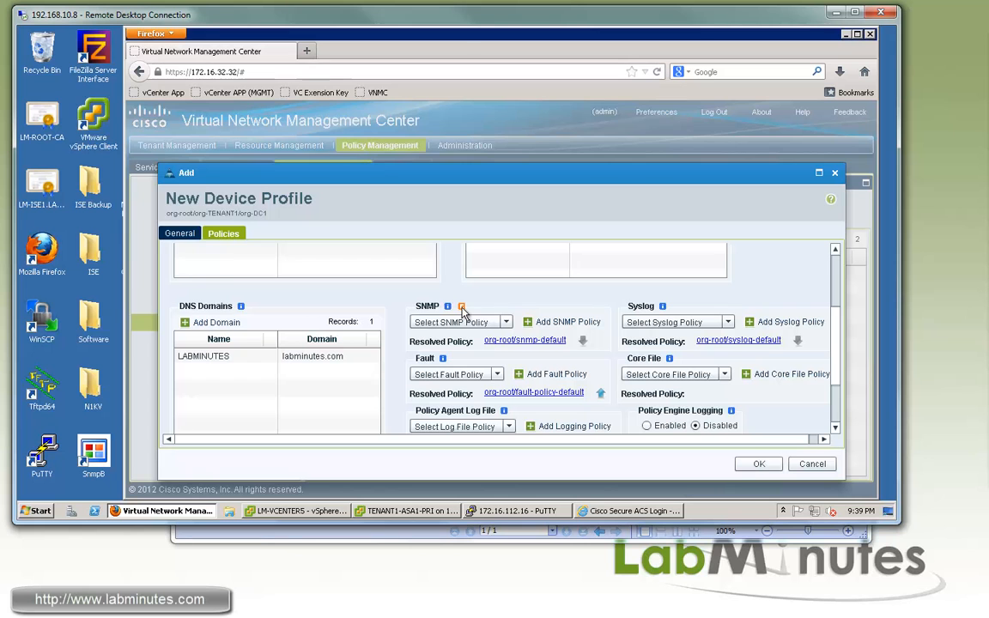
pyautogui.click(728, 322)
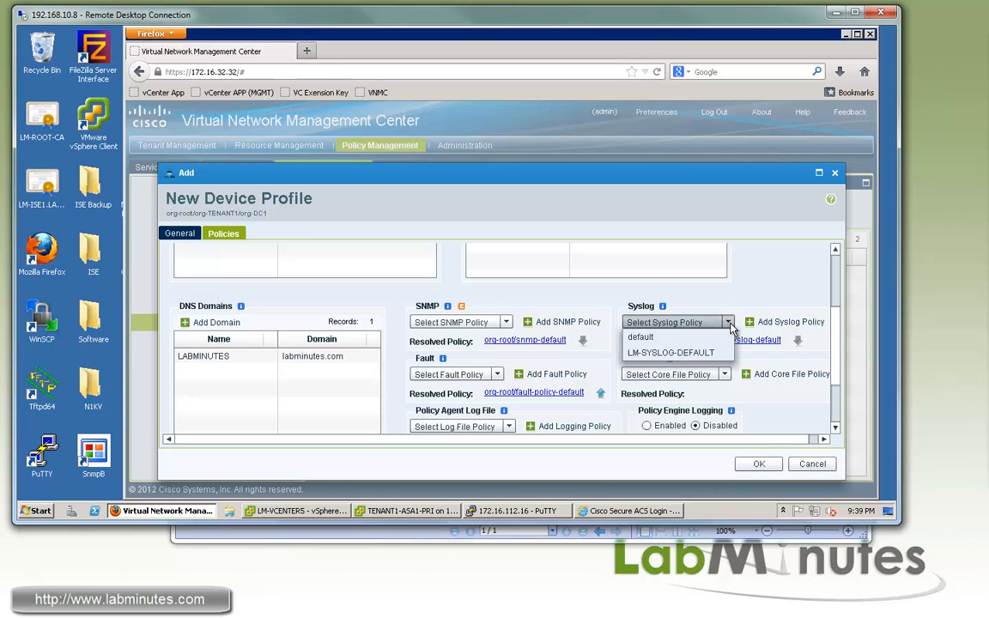
pyautogui.click(671, 352)
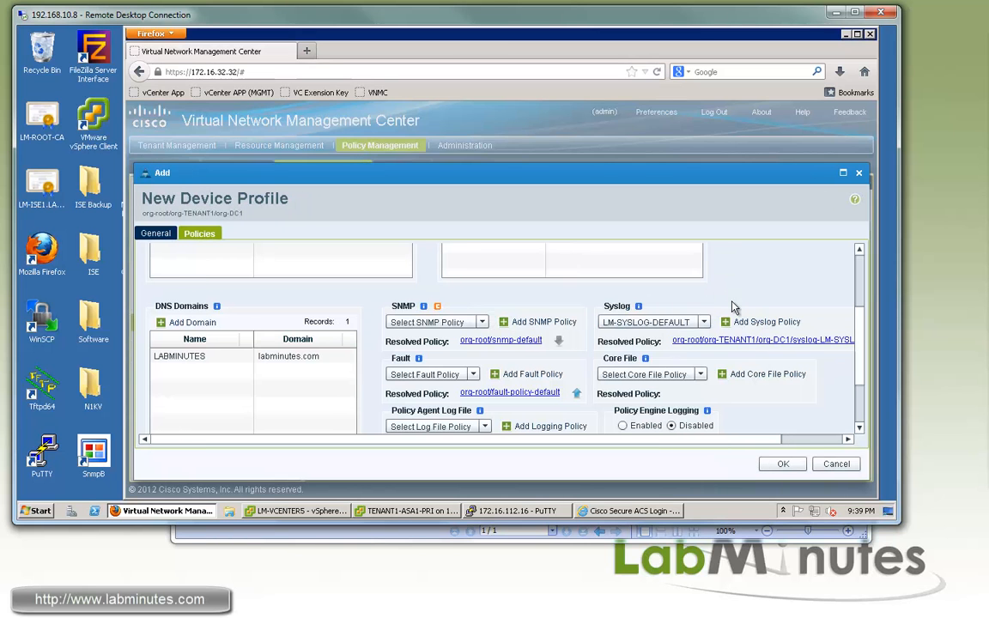
pyautogui.scroll(-1, 863, 329)
pyautogui.click(447, 359)
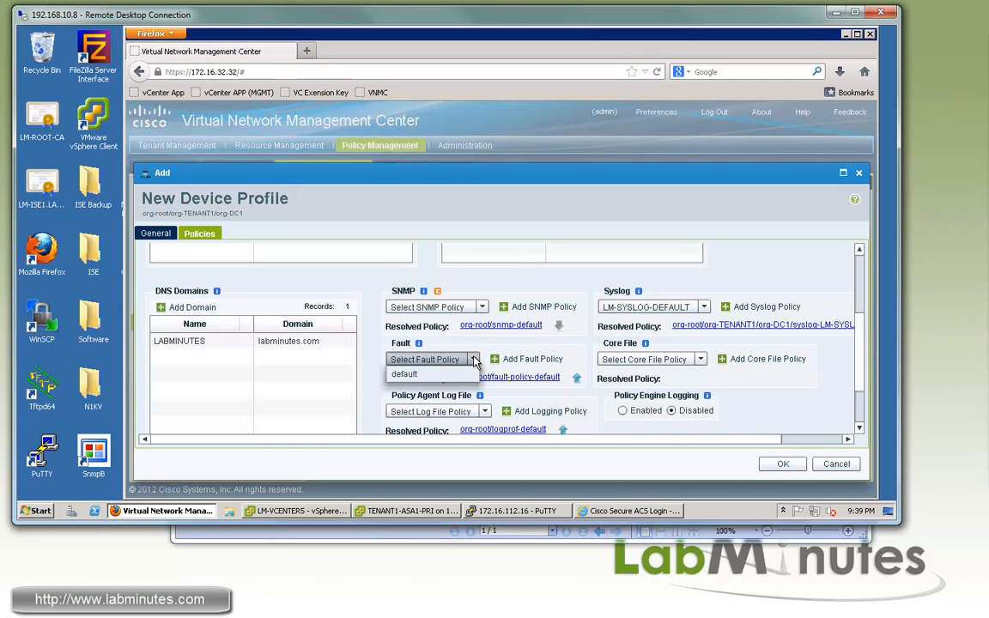
pyautogui.click(412, 375)
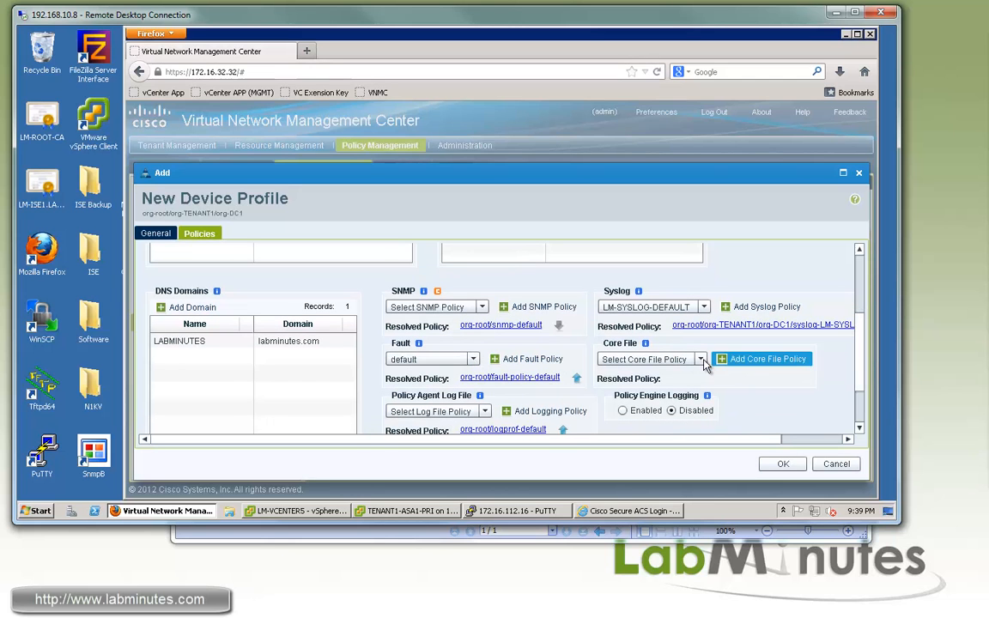
# - Check the core file policy choices and set the policy agent log file policy to default
pyautogui.click(700, 359)
pyautogui.scroll(-3, 778, 337)
pyautogui.click(481, 342)
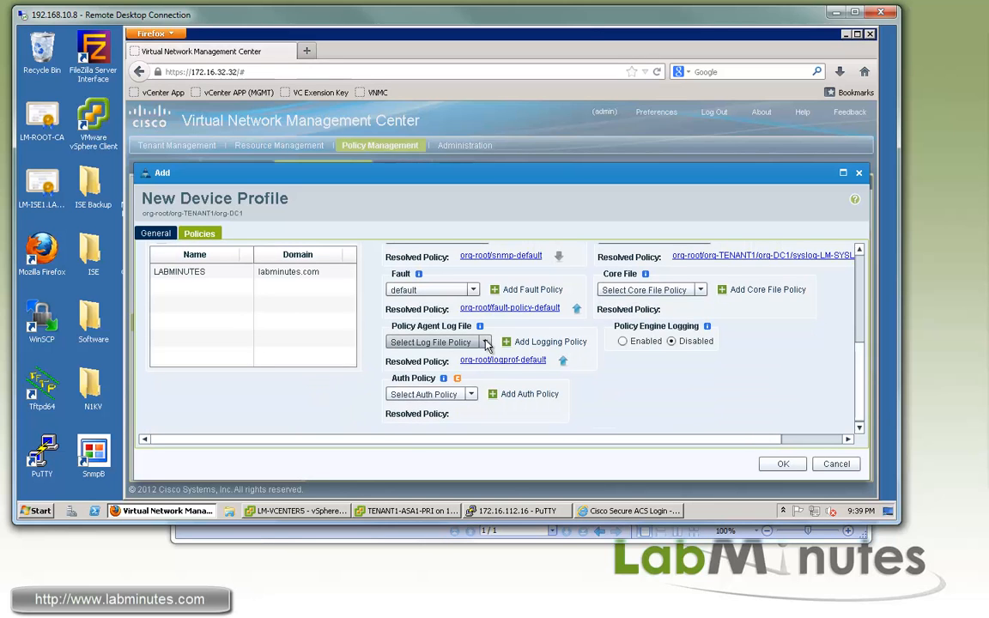
pyautogui.click(468, 358)
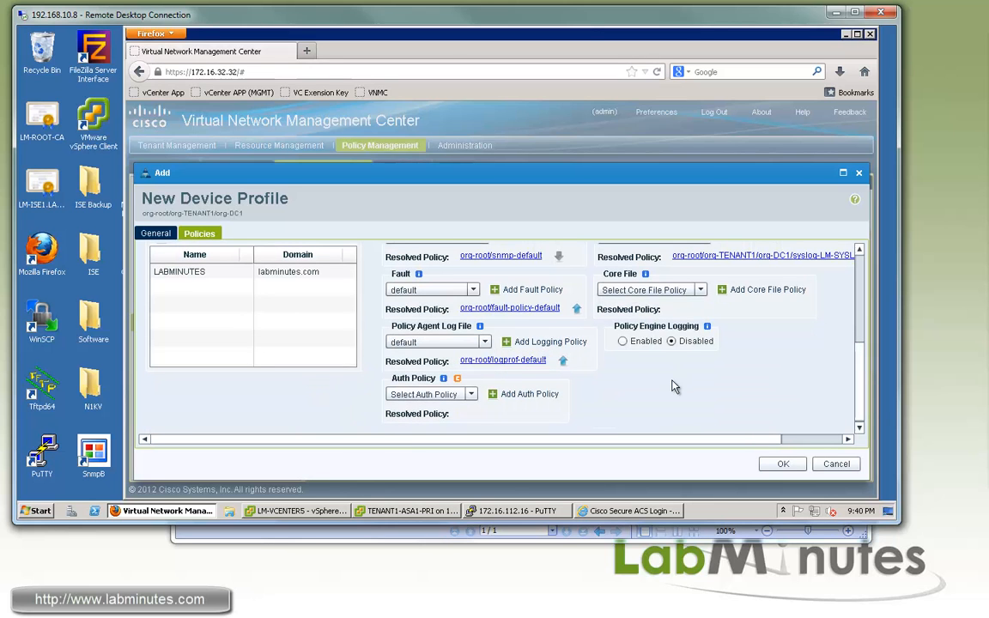
# - Assign the LM_AUTH auth policy and save the new device profile
pyautogui.click(471, 394)
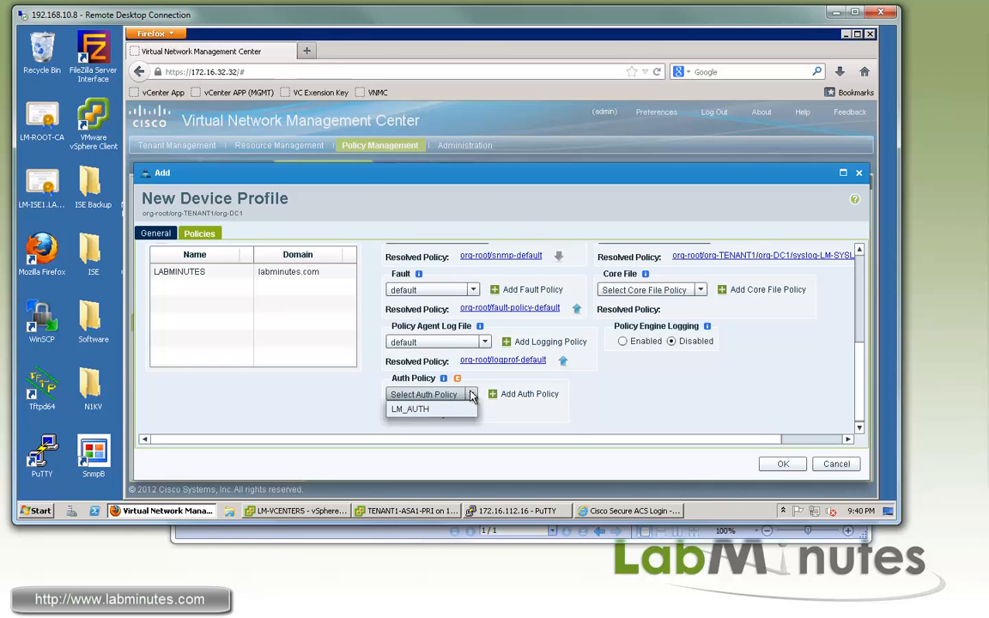
pyautogui.click(418, 409)
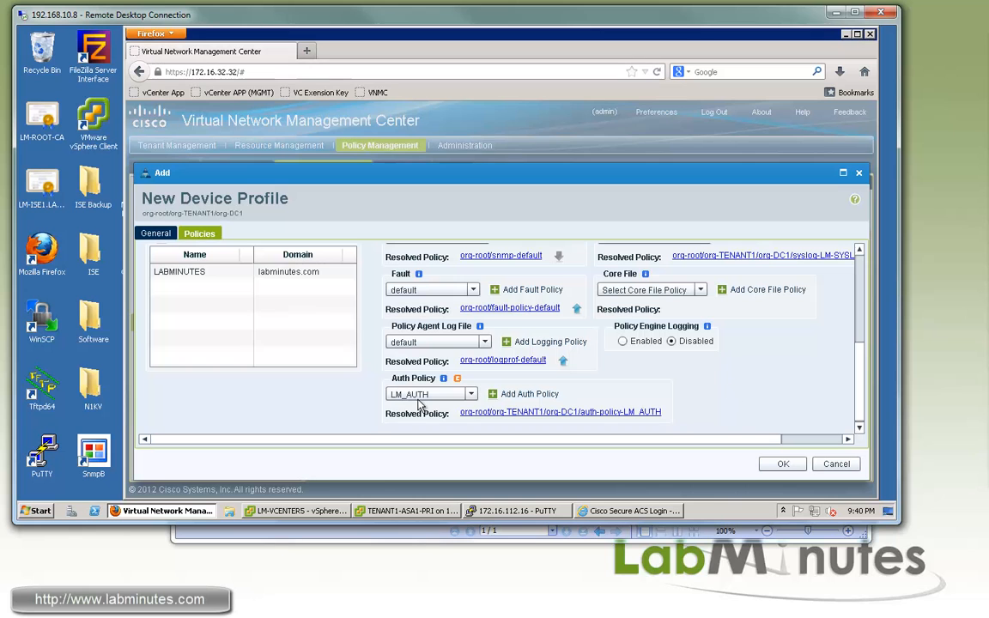
pyautogui.moveTo(393, 414); pyautogui.dragTo(798, 421)
pyautogui.click(783, 464)
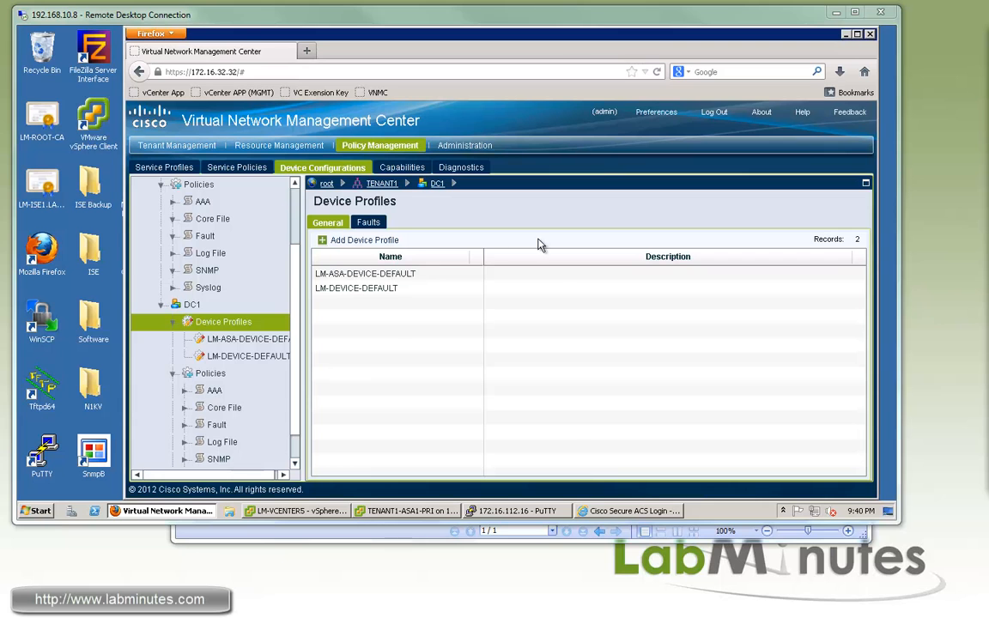
# - View DC1's service policies under TENANT1, from ACL through VPN, along with its policy helpers
pyautogui.scroll(-1, 296, 301)
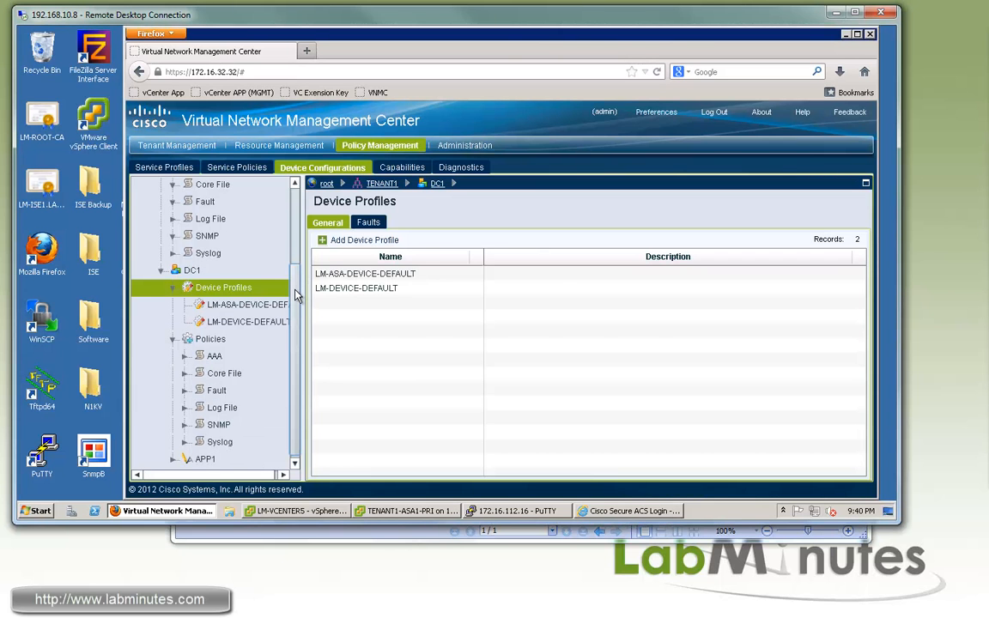
pyautogui.click(239, 169)
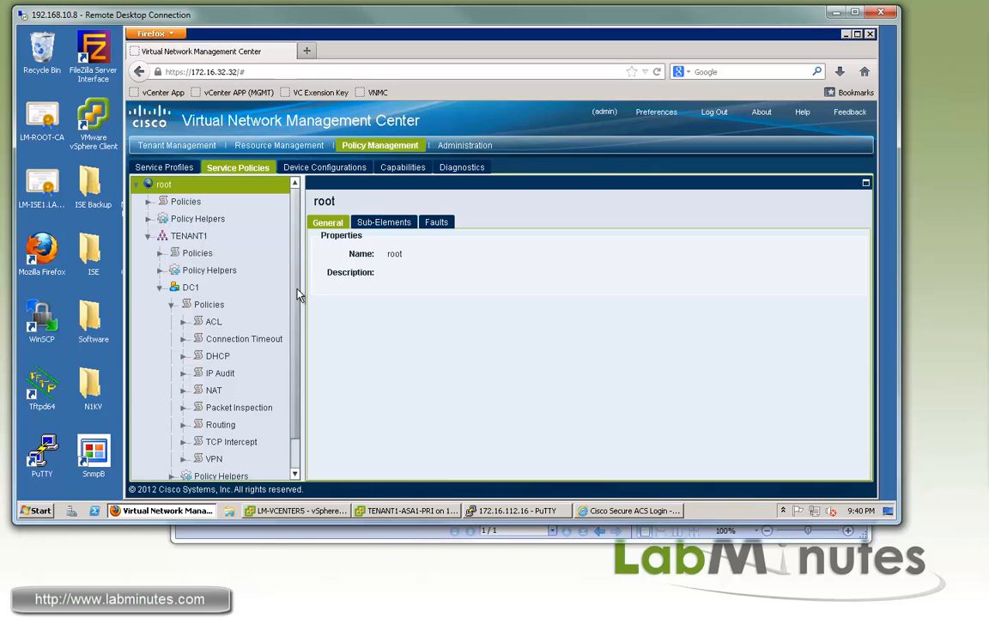
pyautogui.scroll(-1, 268, 272)
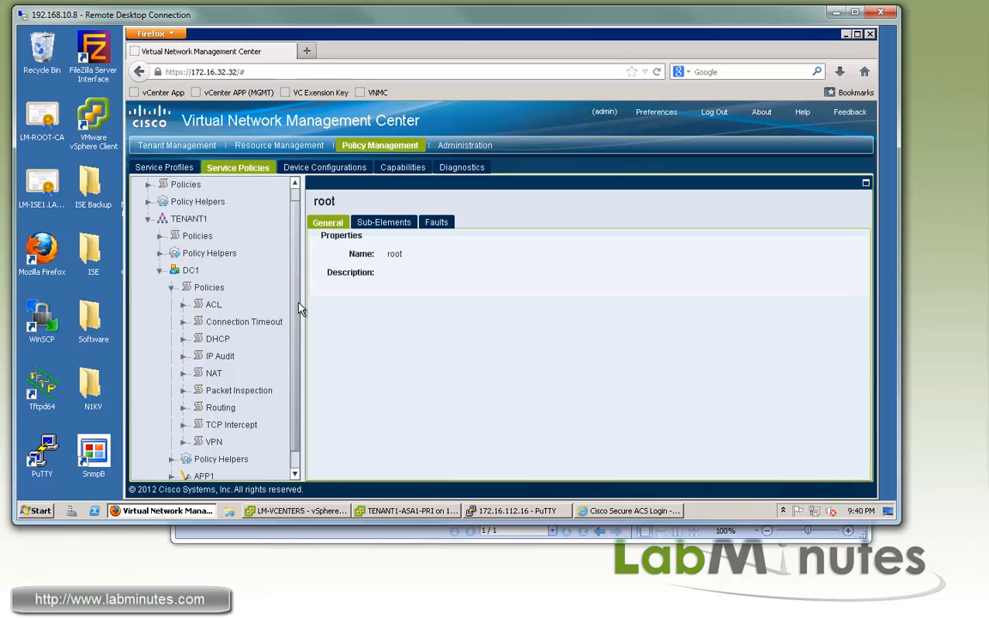
pyautogui.click(187, 271)
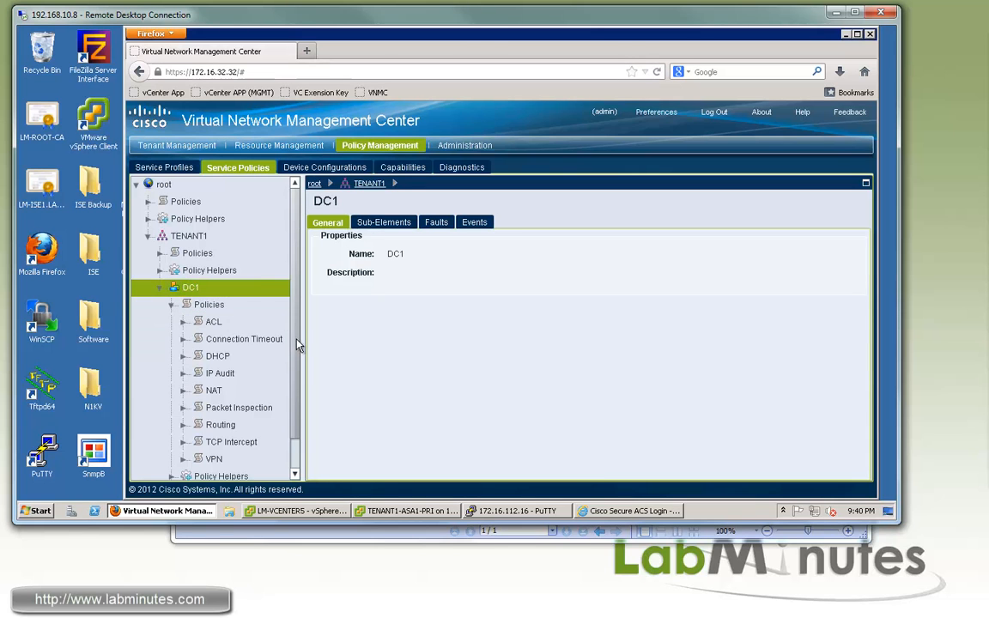
pyautogui.scroll(-2, 298, 344)
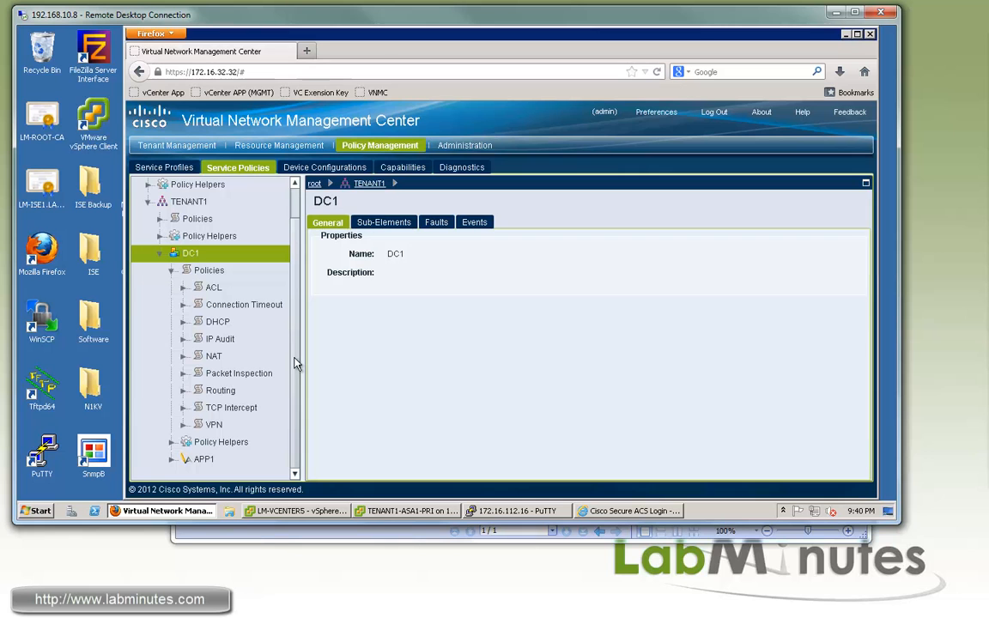
# - Review the policy options of a new edge device profile in DC1's edge firewall service profiles under TENANT1, and close it without saving
pyautogui.click(172, 169)
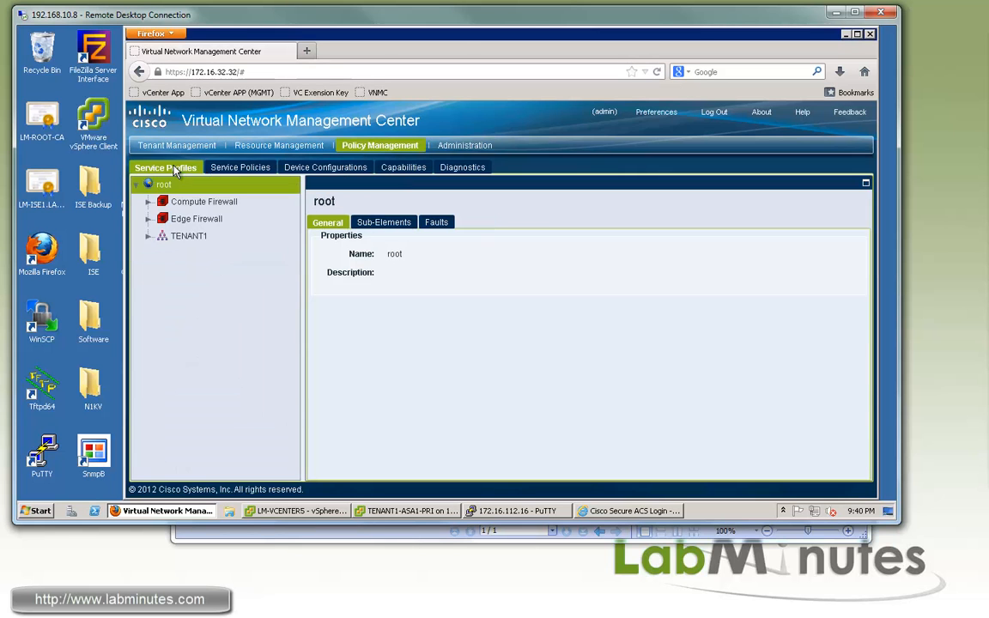
pyautogui.click(149, 235)
pyautogui.click(161, 287)
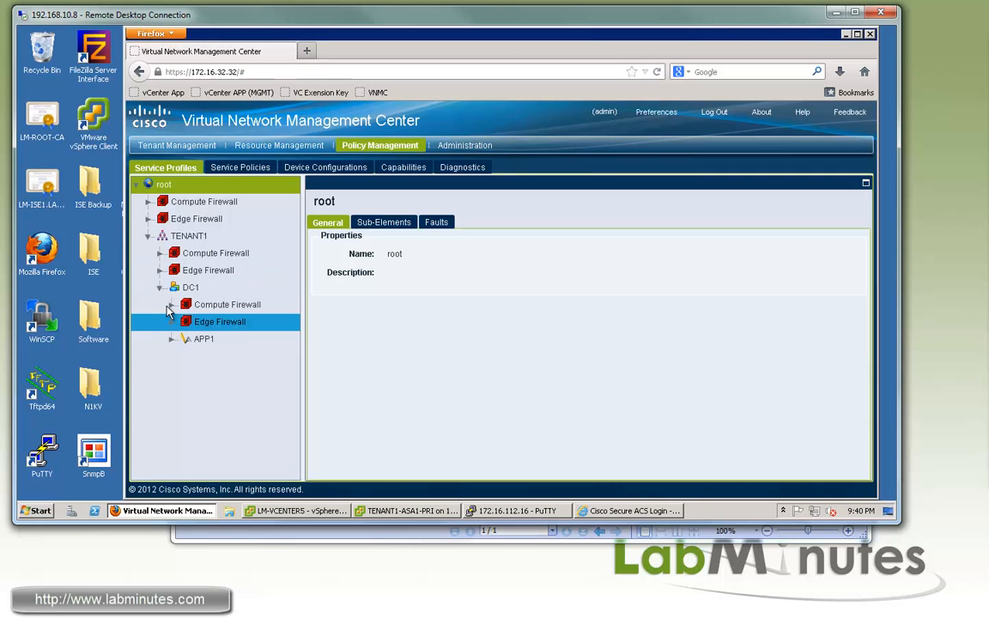
pyautogui.click(171, 319)
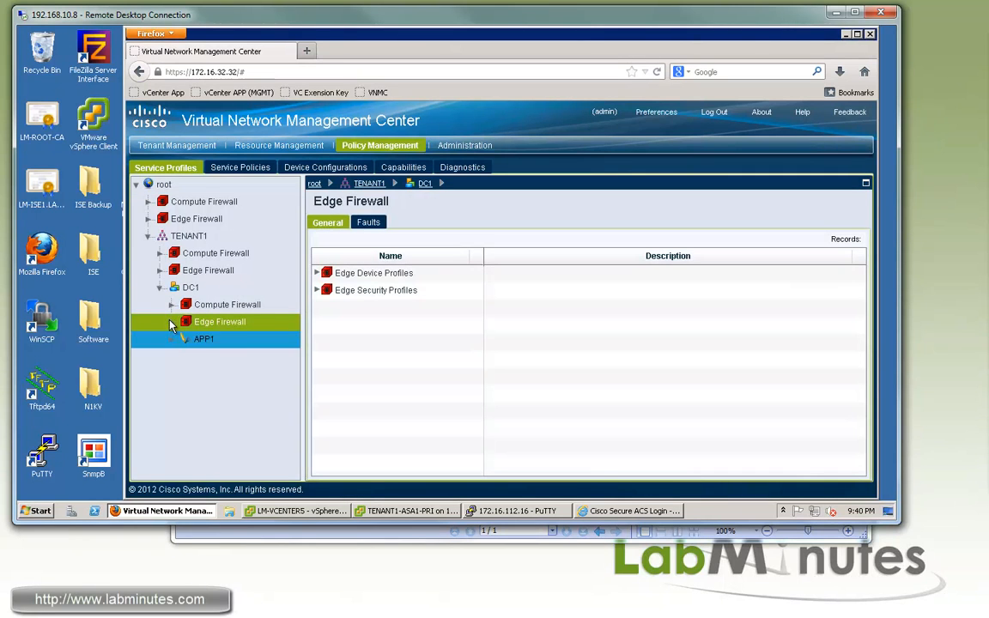
pyautogui.click(172, 321)
pyautogui.click(275, 341)
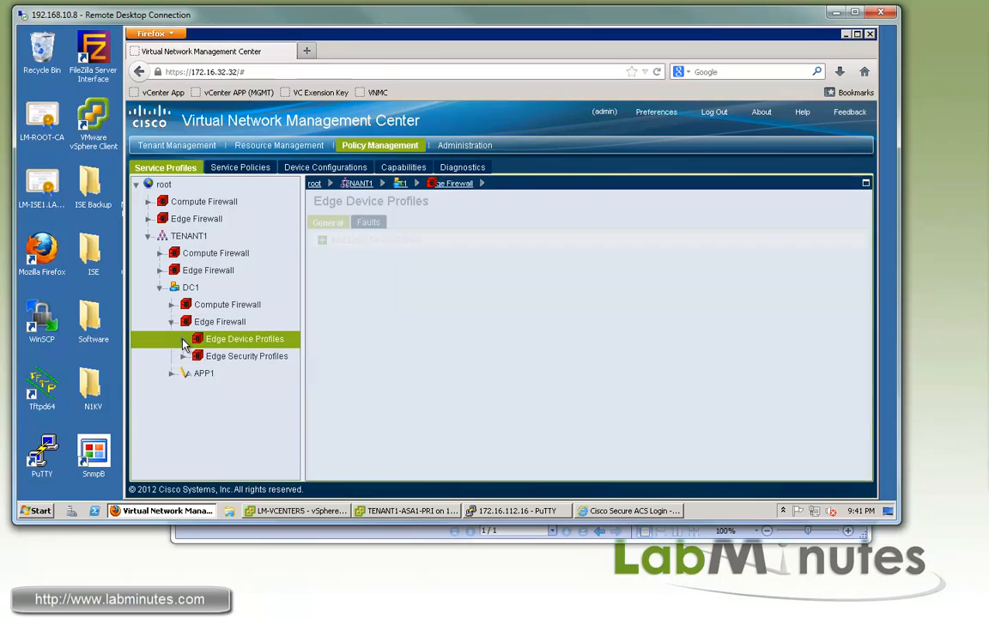
pyautogui.click(353, 242)
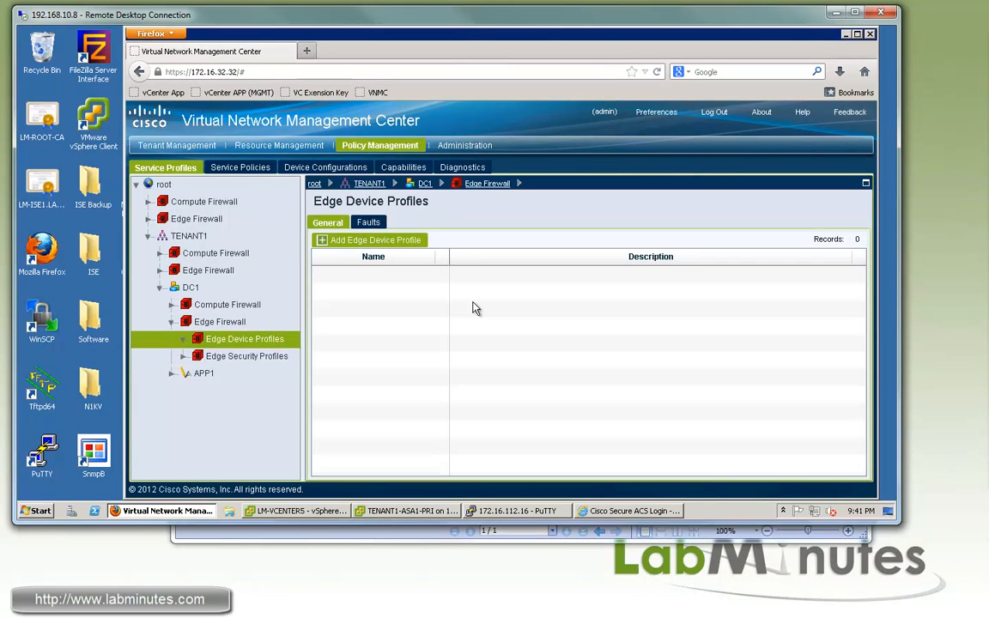
pyautogui.click(362, 254)
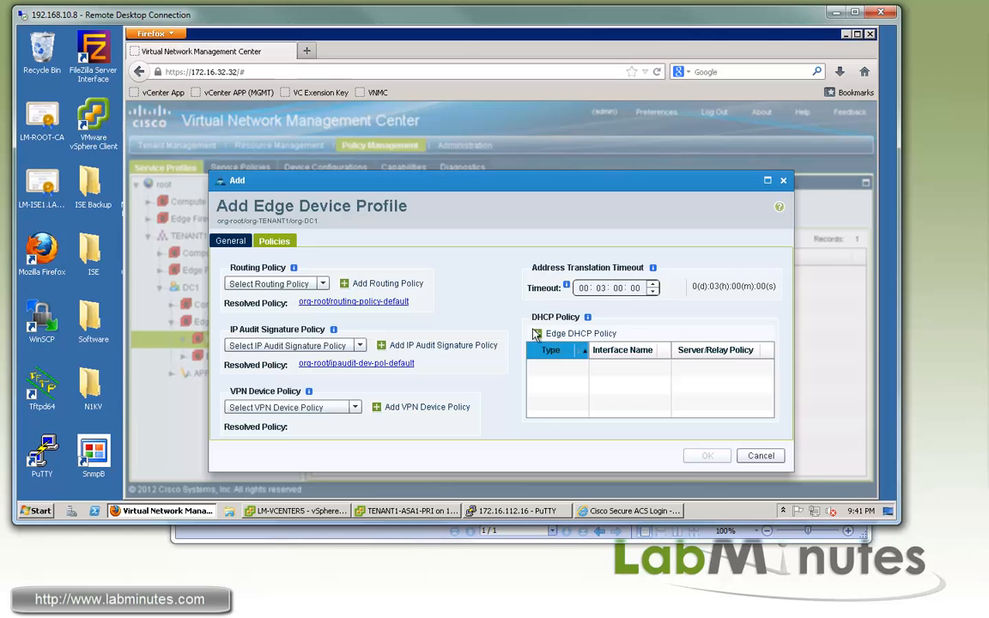
pyautogui.click(761, 455)
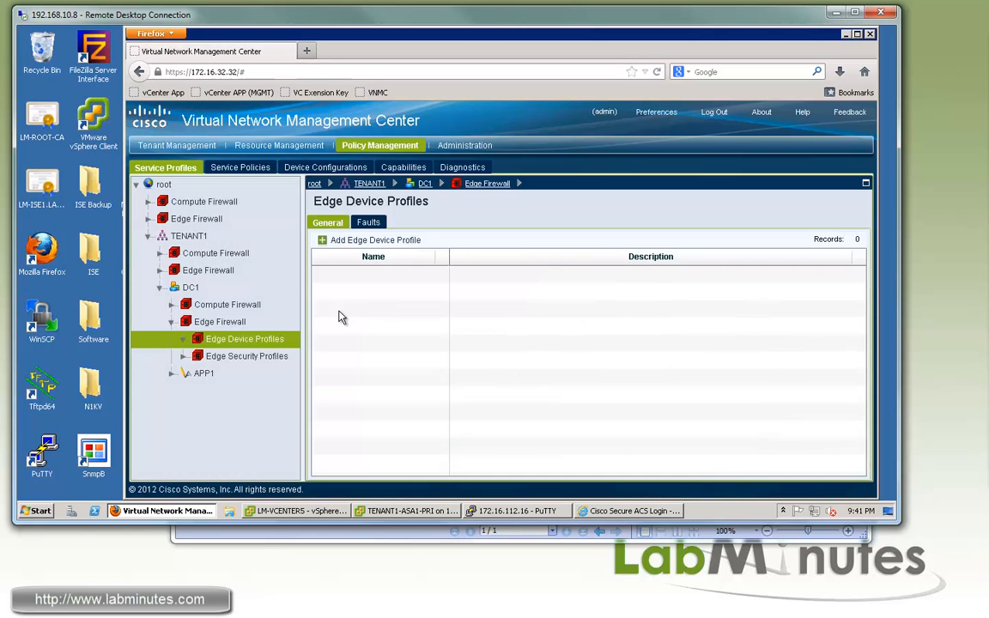
# - Start a routing policy named LM_TENANT1_ROUTING in DC1's service policies and open a new static route in it
pyautogui.click(240, 170)
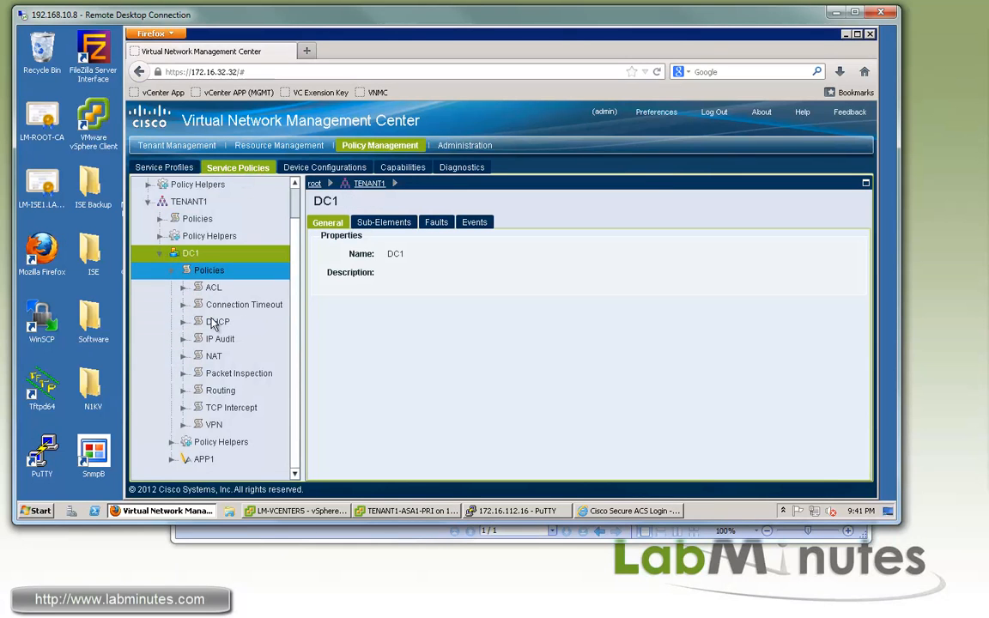
pyautogui.click(217, 393)
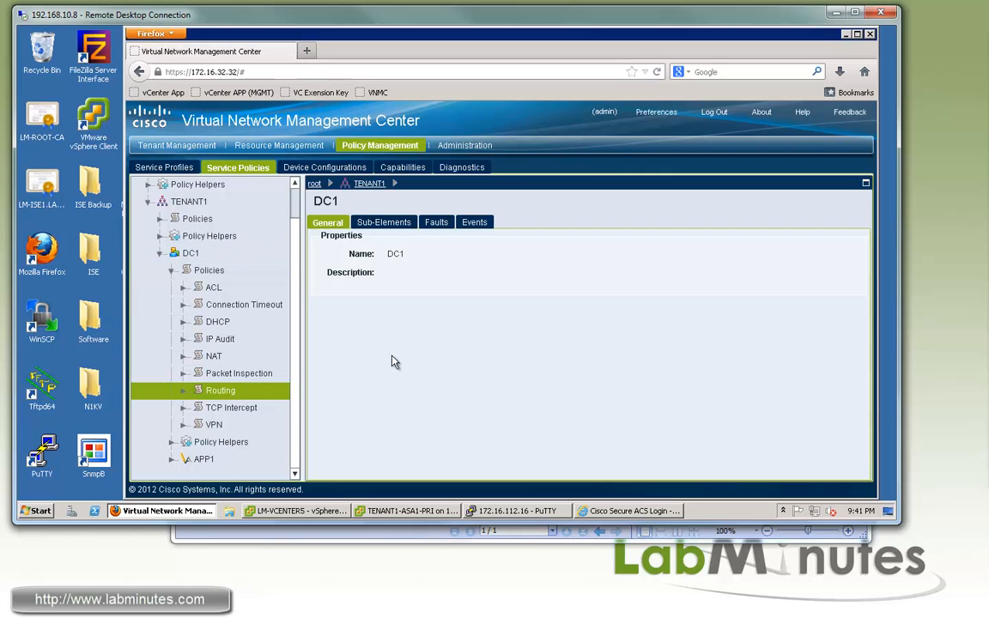
pyautogui.click(371, 248)
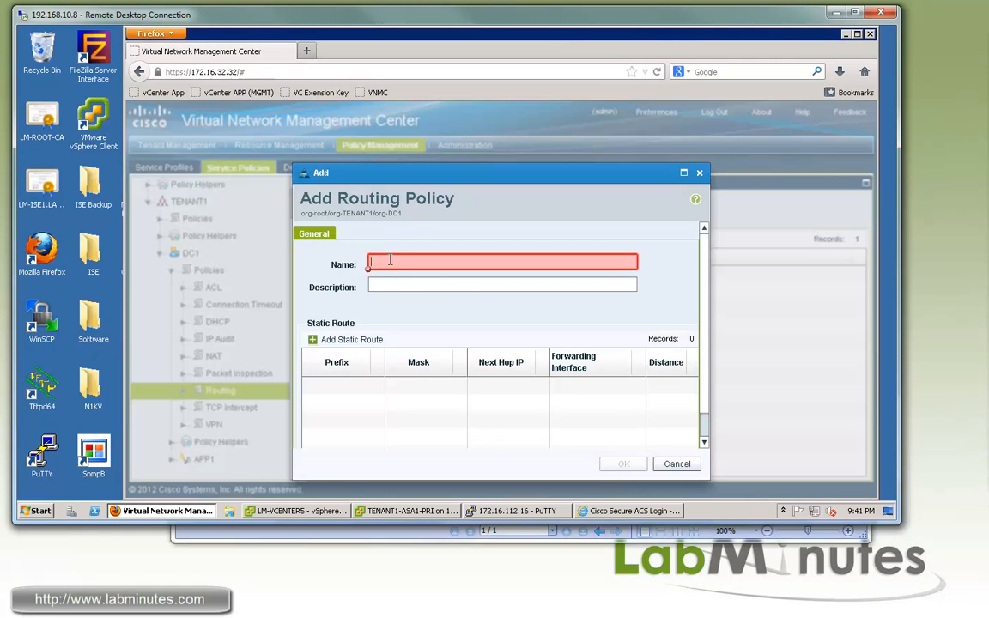
pyautogui.write('LM_ISE')
pyautogui.write('AN')
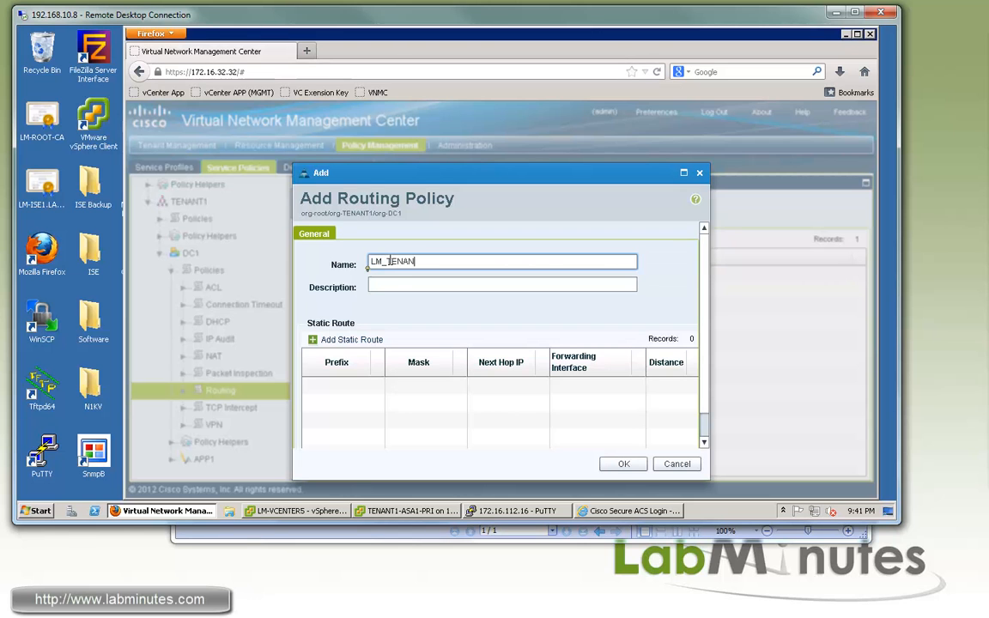
pyautogui.write('T1_ROUTING')
pyautogui.click(350, 340)
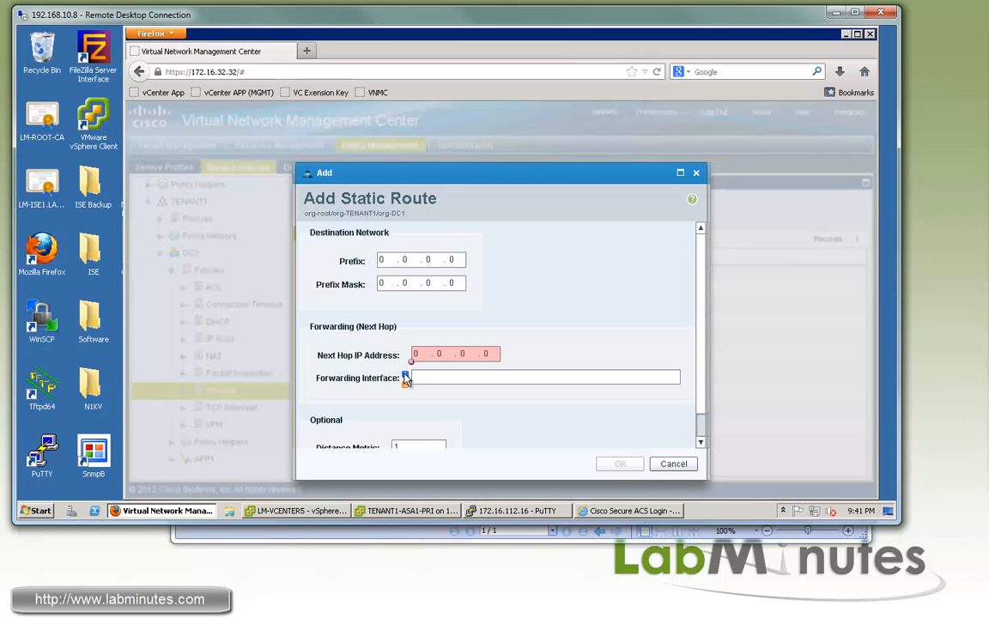
# - Try management as the static route's forwarding interface, and clear the entry
pyautogui.moveTo(406, 379)
pyautogui.click(486, 378)
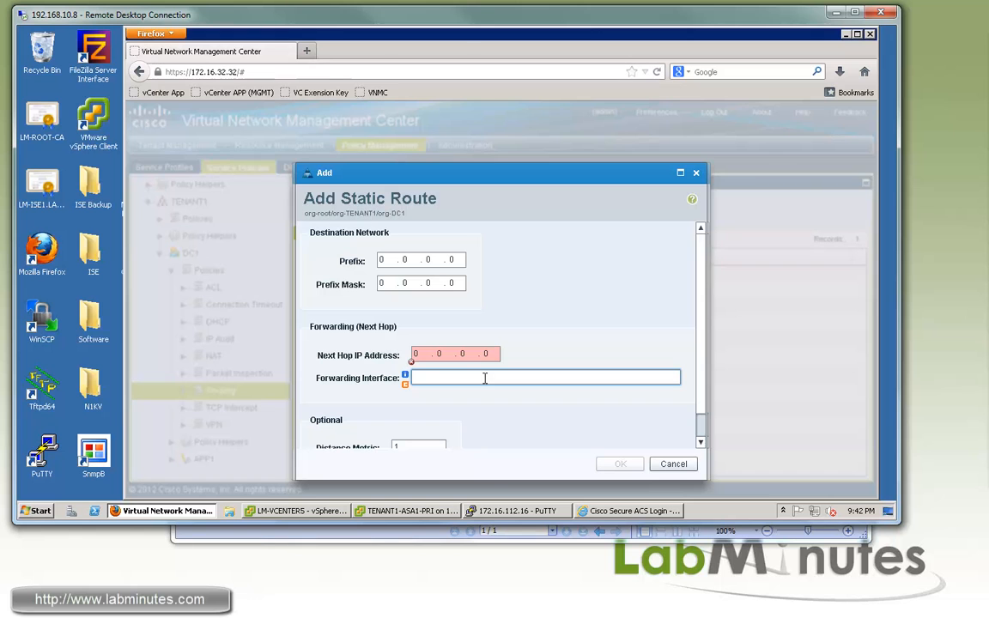
pyautogui.write('management')
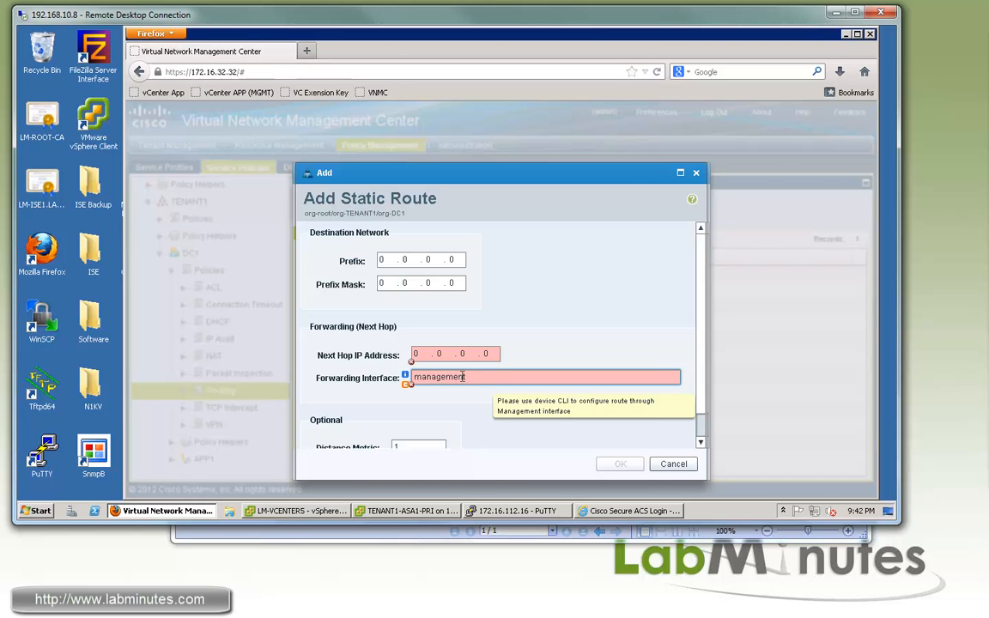
pyautogui.moveTo(463, 377); pyautogui.dragTo(404, 379)
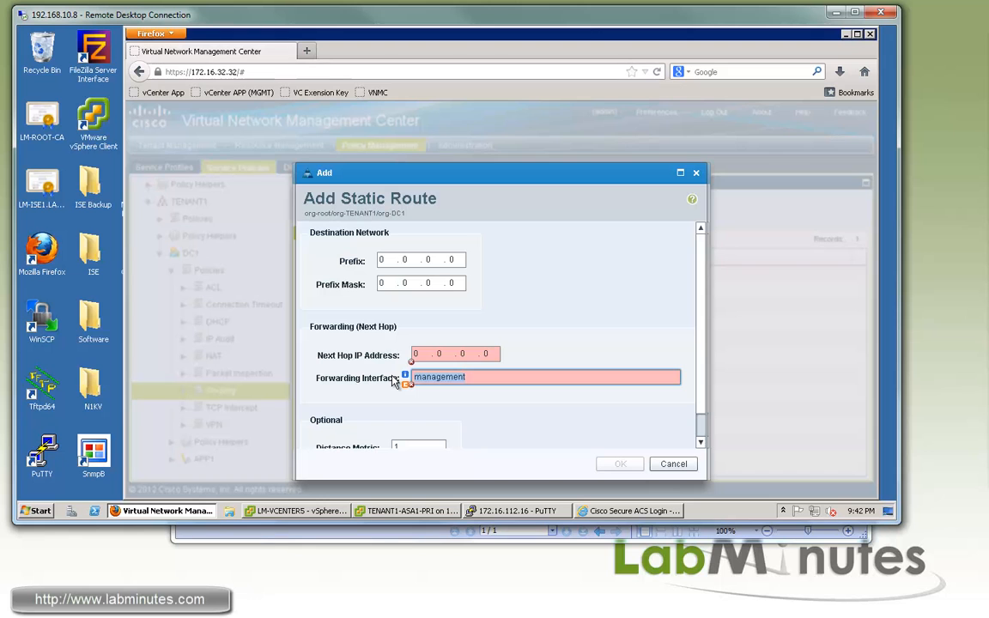
pyautogui.press('BackSpace')
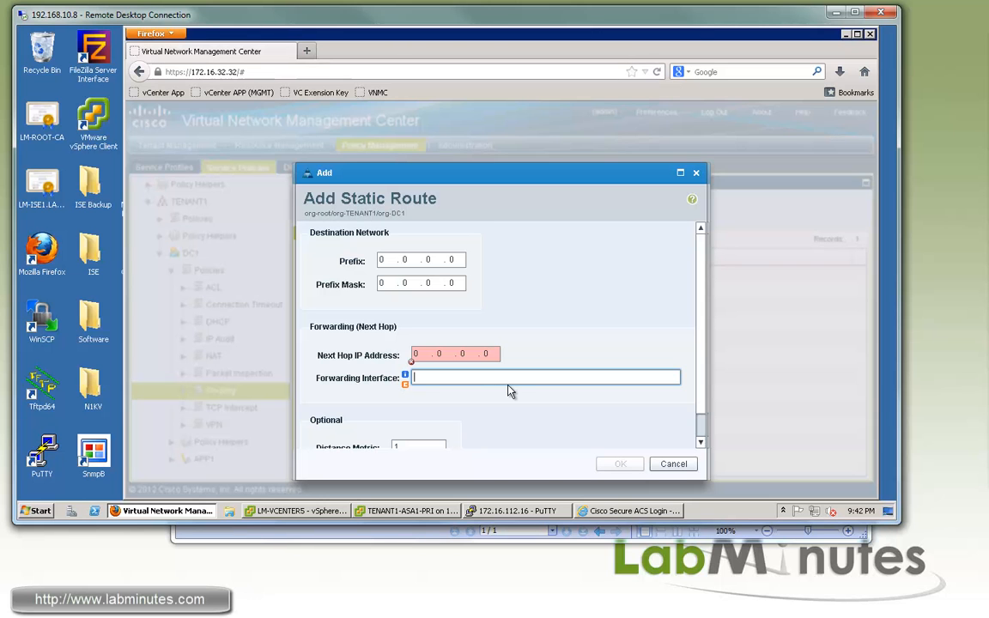
# - Check the network diagram for the management and server subnets, and switch to the TENANT1-ASA1-PRI console
pyautogui.click(386, 532)
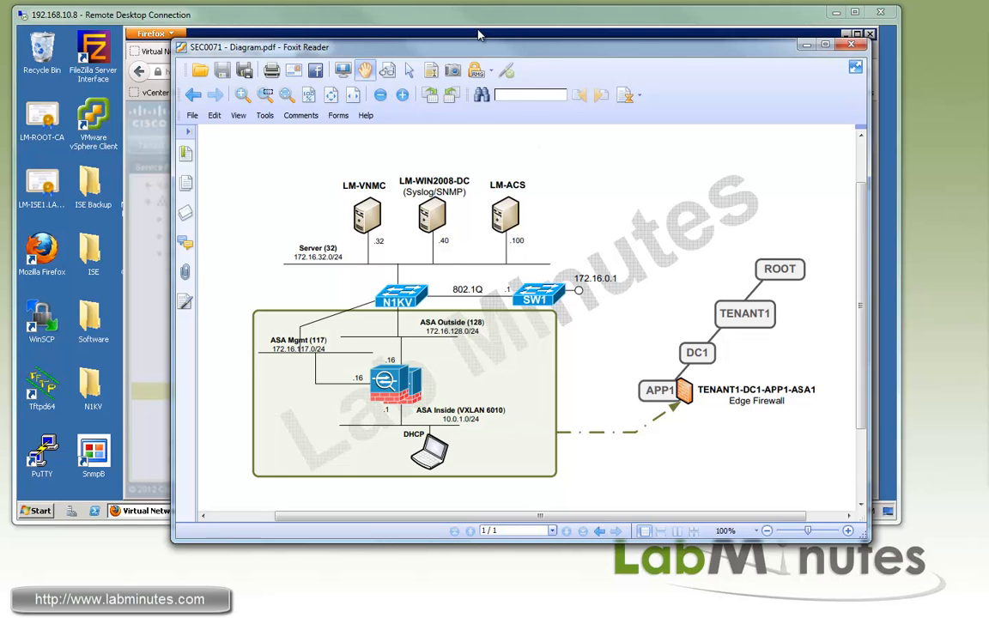
pyautogui.click(432, 24)
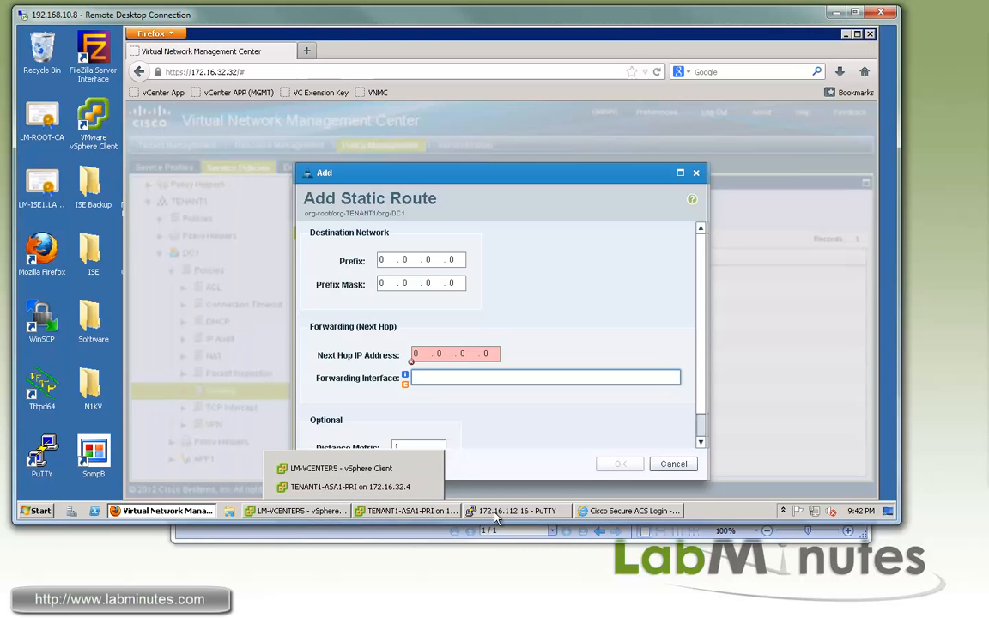
pyautogui.click(405, 510)
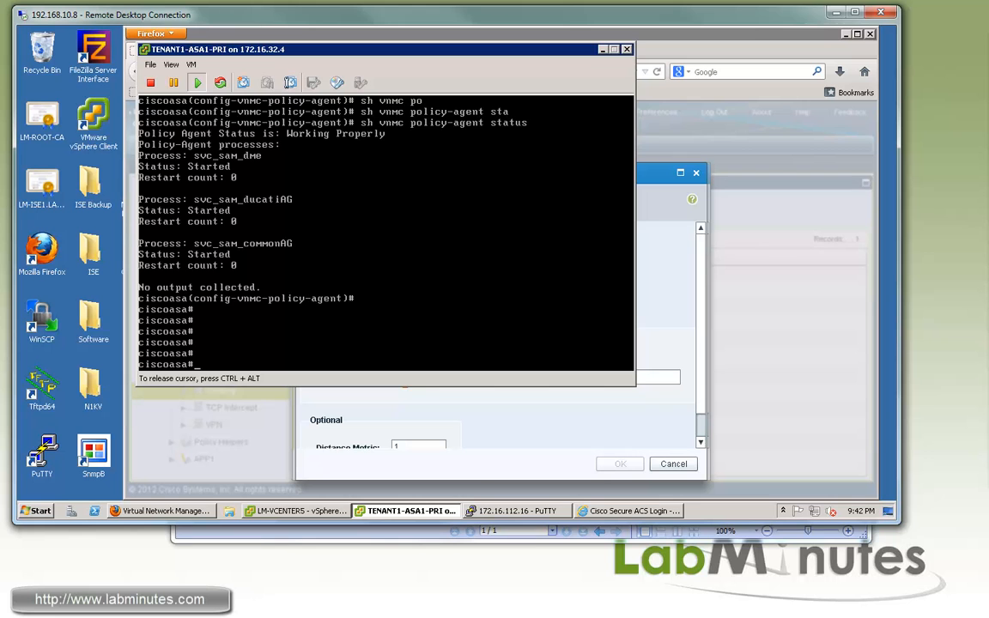
pyautogui.press('Return')
# - In configuration mode, add a management route to 172.16.32.0 with mask 255.255.255.0 through gateway 172.16.117.1
pyautogui.press('Return')
pyautogui.press('Return')
pyautogui.press('Return')
pyautogui.press('Return')
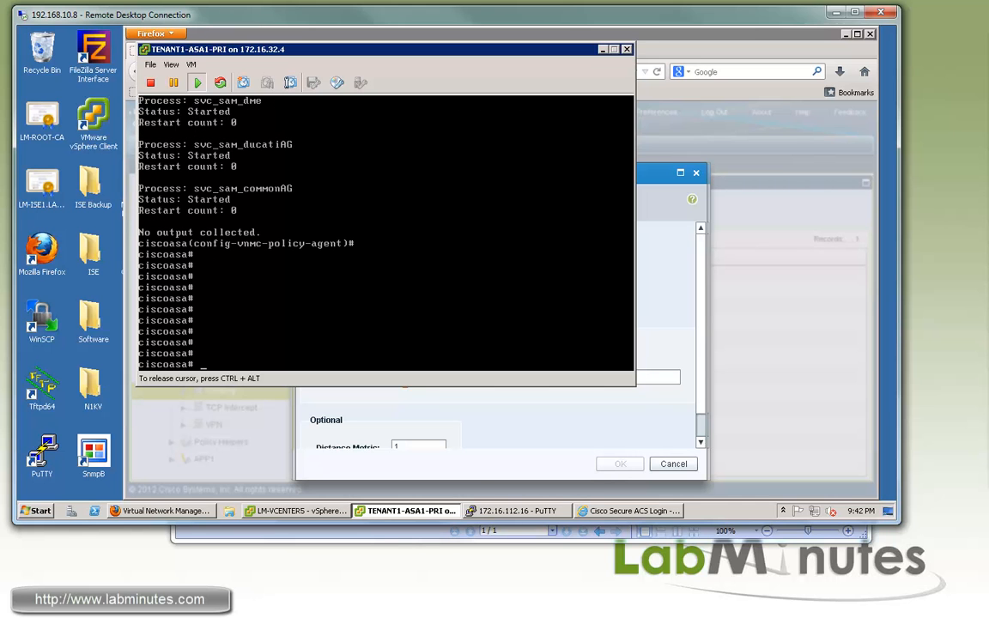
pyautogui.write('conf t')
pyautogui.press('Return')
pyautogui.write('rout')
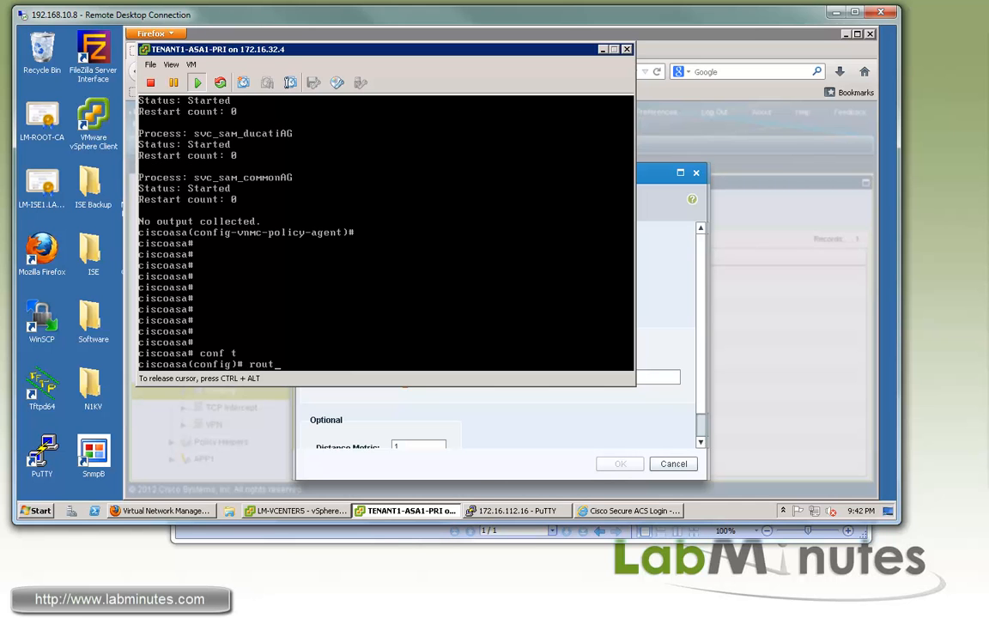
pyautogui.write('e man')
pyautogui.press('Tab')
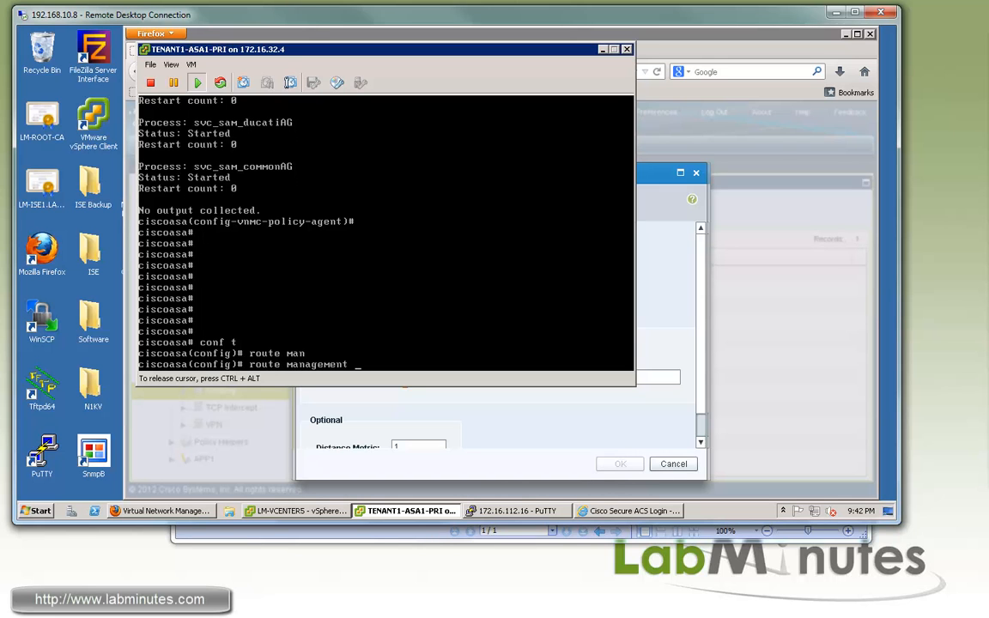
pyautogui.write('172.16.32.0 255.255.255.0 172.16')
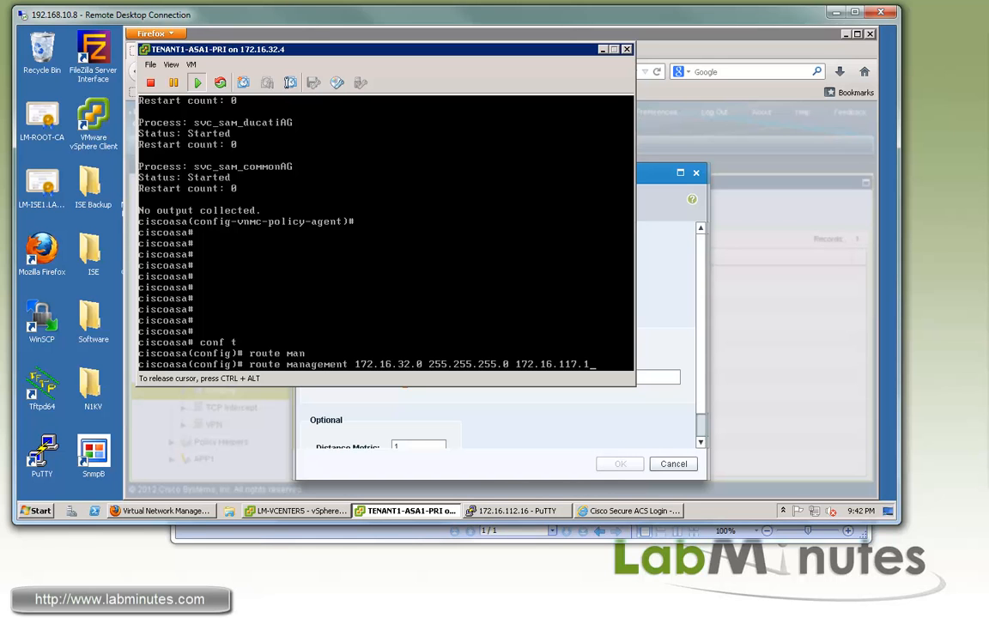
pyautogui.write('.117.1')
pyautogui.press('Return')
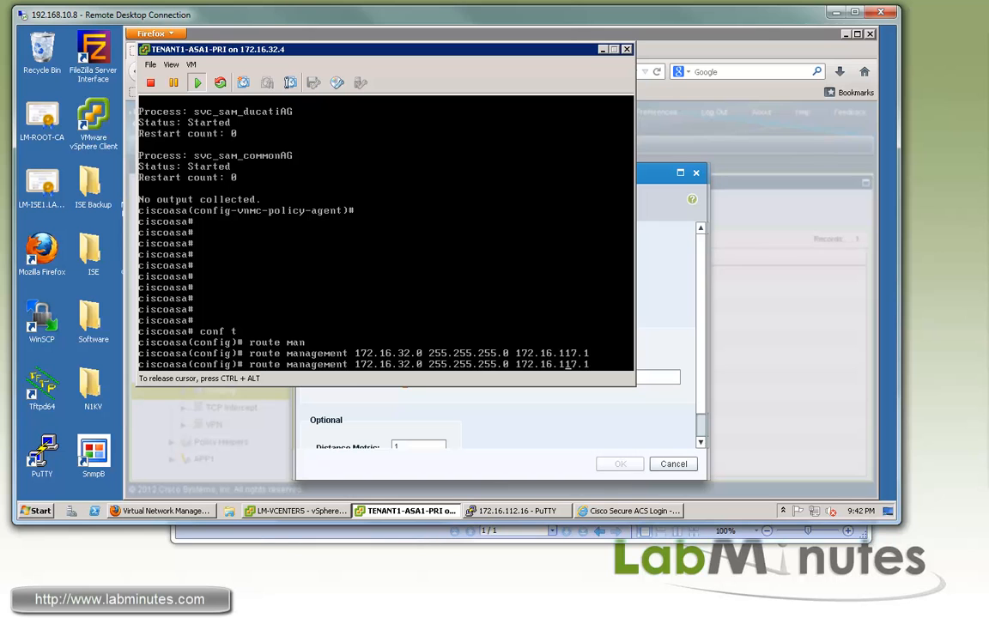
# - Add a management route for 172.16.0.1 with mask 255.255.255.0 through gateway 172.16.117.1, and leave configuration mode
pyautogui.write('rout')
pyautogui.press('Tab')
pyautogui.write('m')
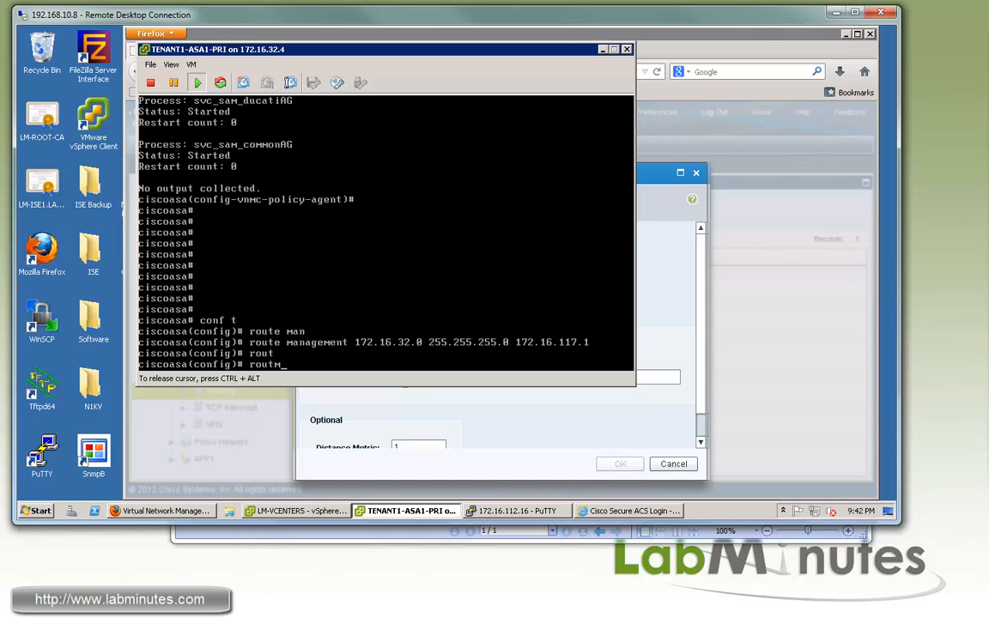
pyautogui.press('Tab')
pyautogui.press('BackSpace')
pyautogui.write('e ma')
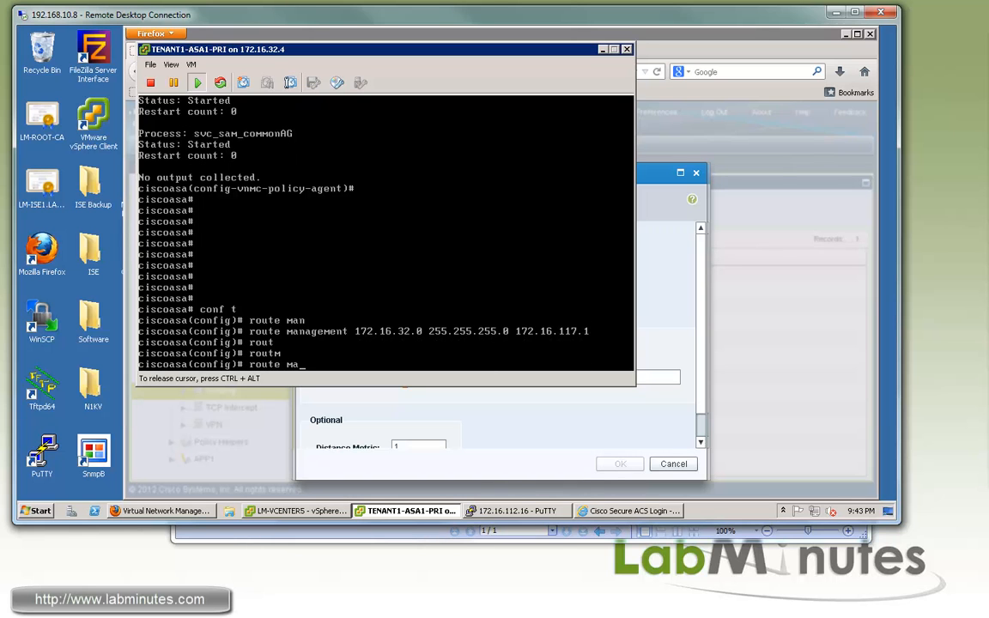
pyautogui.press('Tab')
pyautogui.write('172.16.0.1 255.255.')
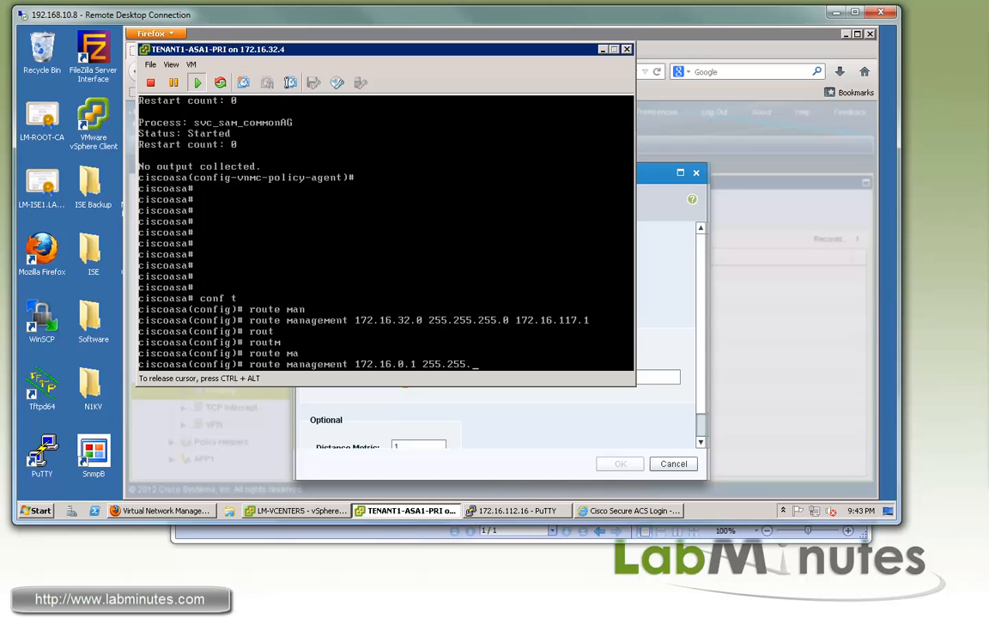
pyautogui.write('.16.117.1')
pyautogui.press('Return')
pyautogui.hotkey('ctrl', 'z')
# - Test the ASA's management connectivity by pinging 172.16.32.100 and 172.16.0.1
pyautogui.write('ping 172.16.32.100')
pyautogui.press('Return')
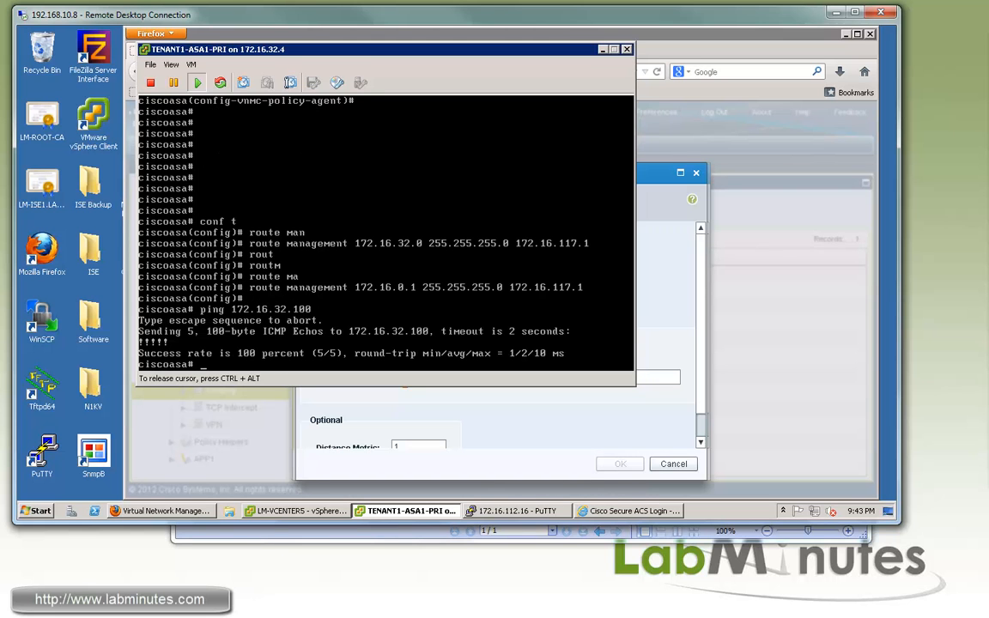
pyautogui.press('Return')
pyautogui.press('Return')
pyautogui.write('ping 172')
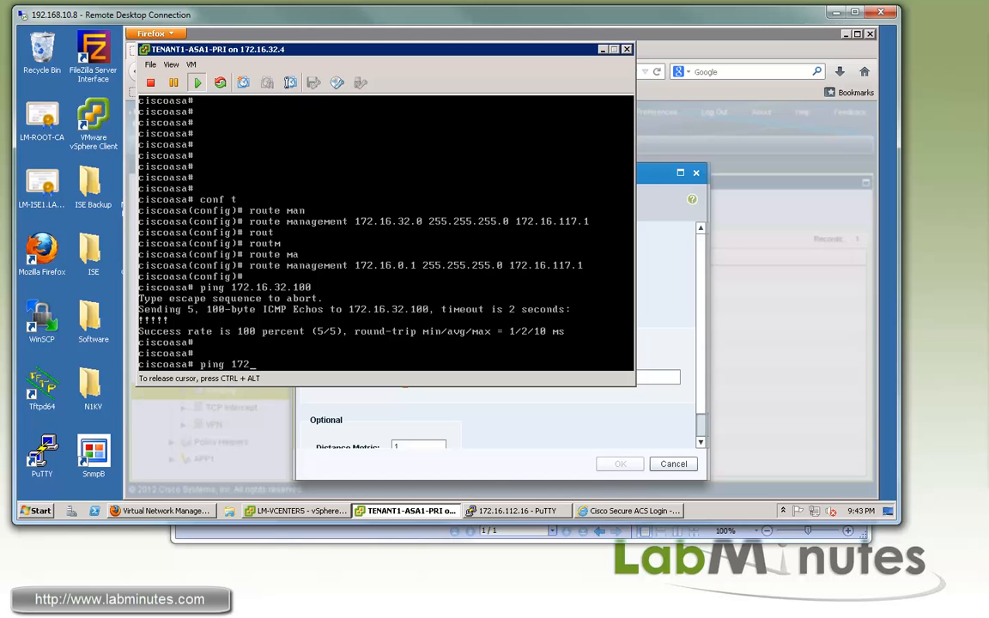
pyautogui.write('.16.0.1')
pyautogui.press('Return')
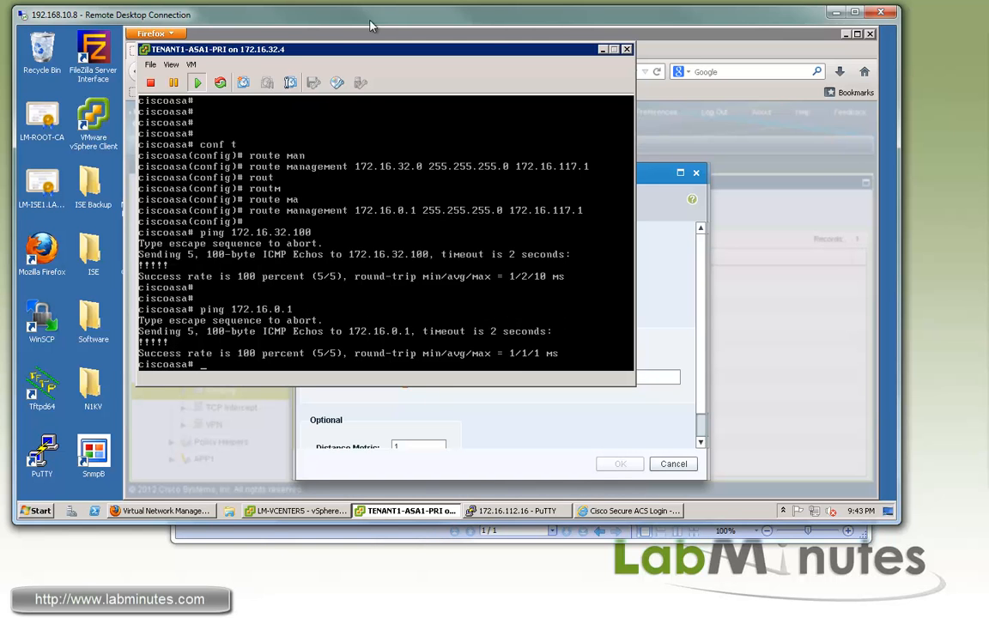
# - Save the ASA's running configuration
pyautogui.write('w')
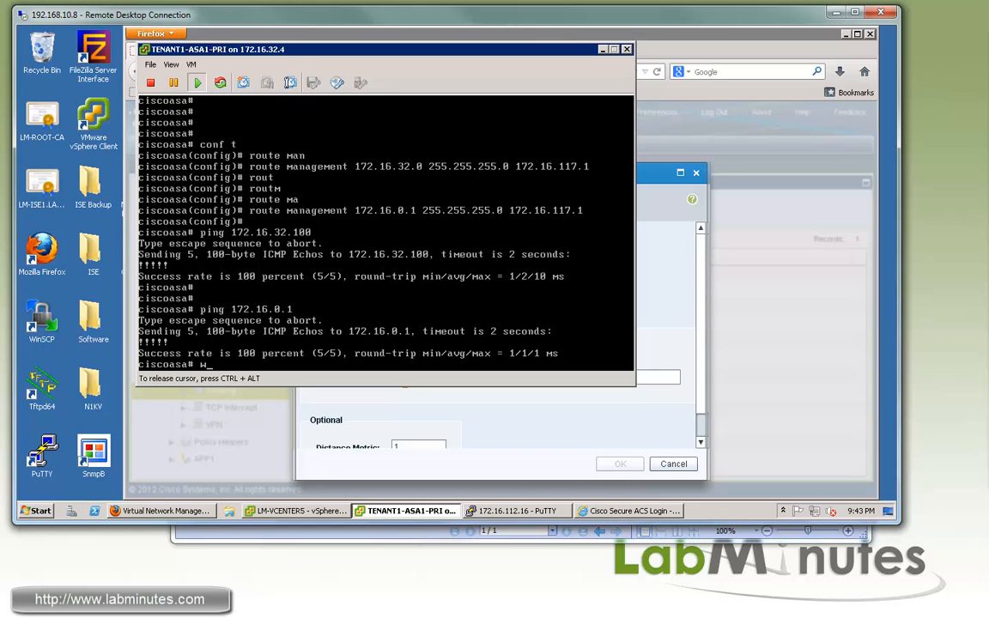
pyautogui.write('r')
pyautogui.press('Return')
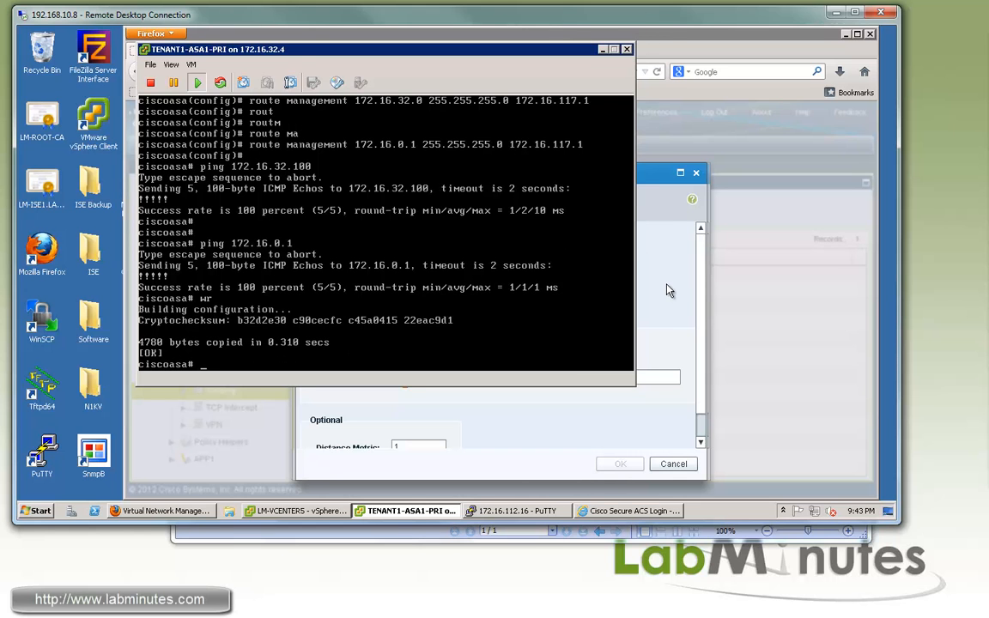
# - Switch back to the VNMC static route form and check the network diagram for the route's addressing
pyautogui.click(668, 288)
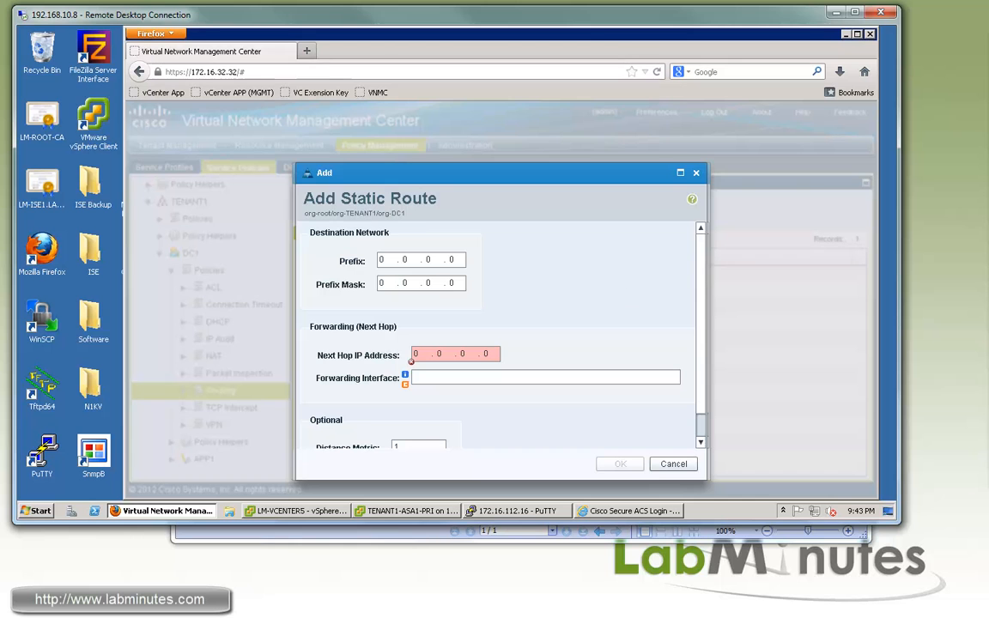
pyautogui.click(324, 530)
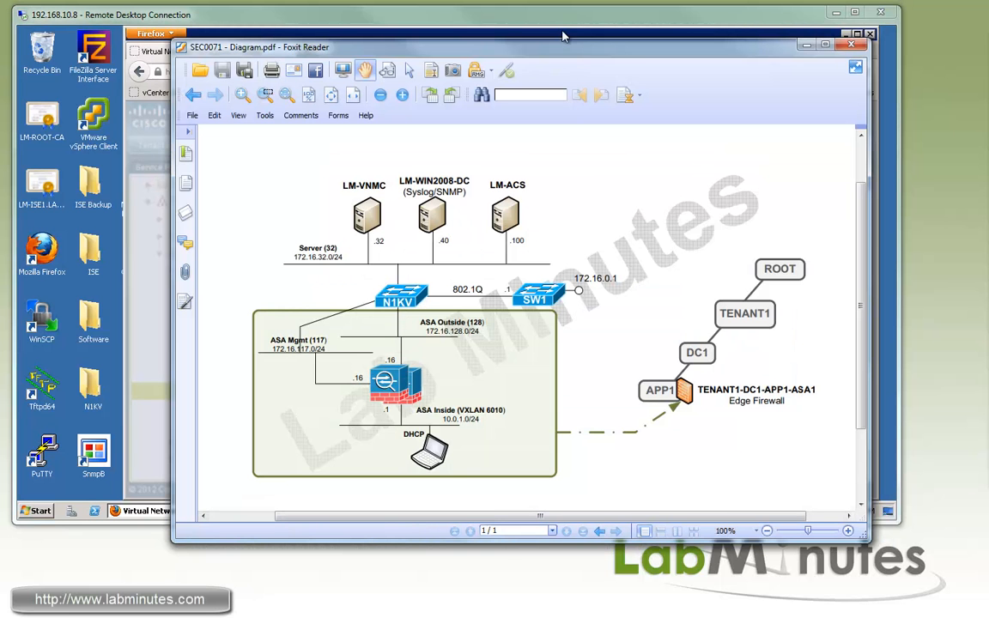
pyautogui.click(509, 34)
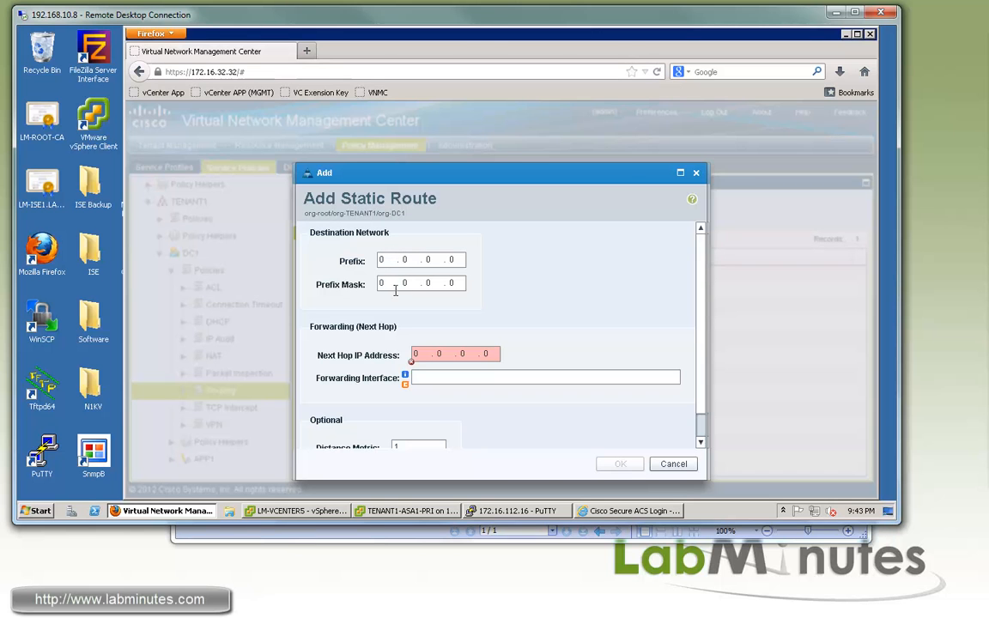
# - Set the static route's next hop IP address to 172.16.128.1 and check the outside network in the diagram
pyautogui.click(383, 283)
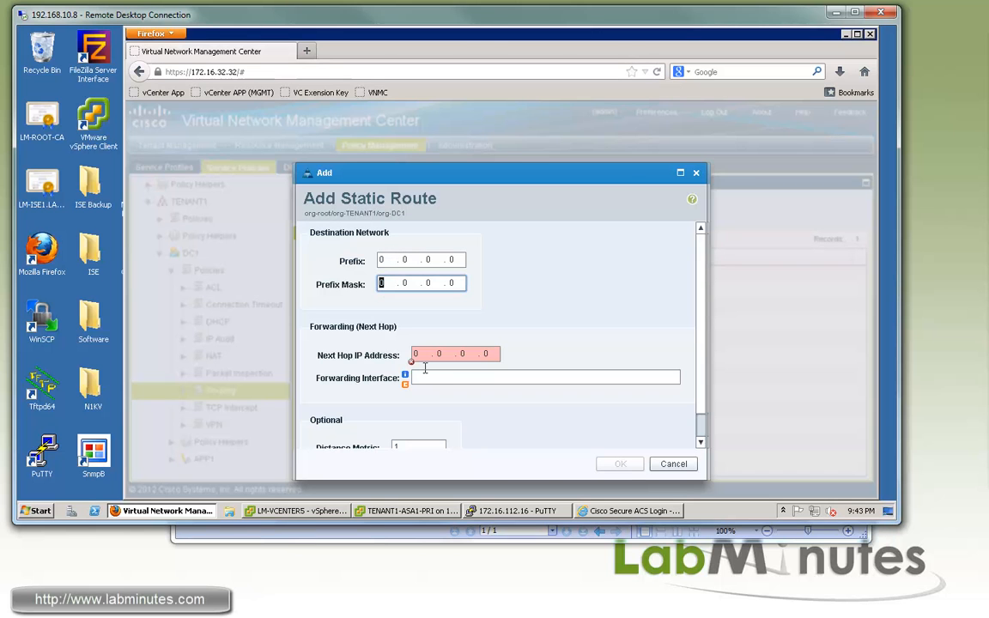
pyautogui.click(416, 354)
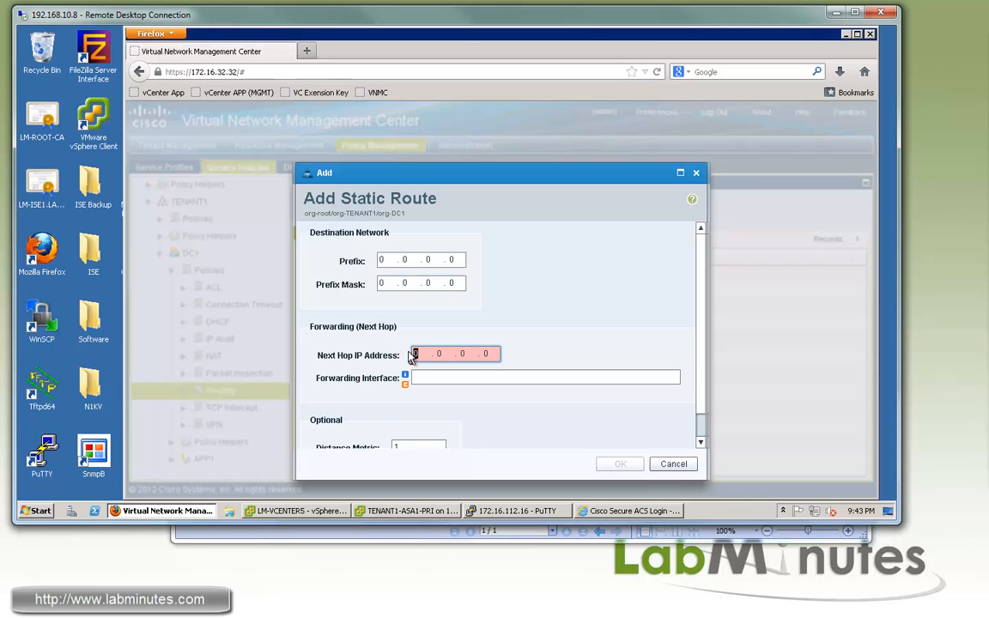
pyautogui.write('172 . 16 . 128 . 1')
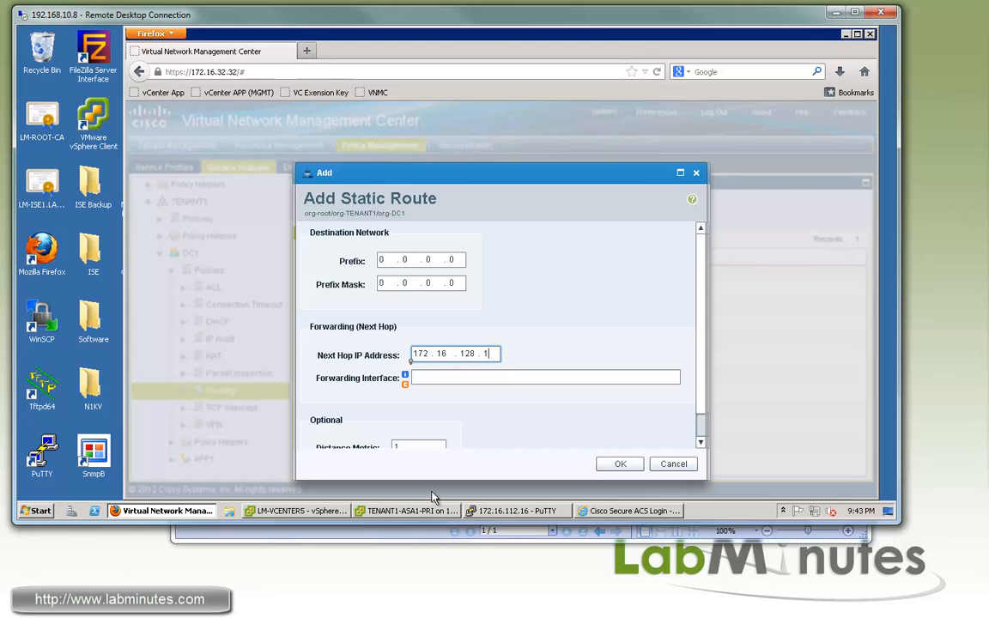
pyautogui.click(390, 523)
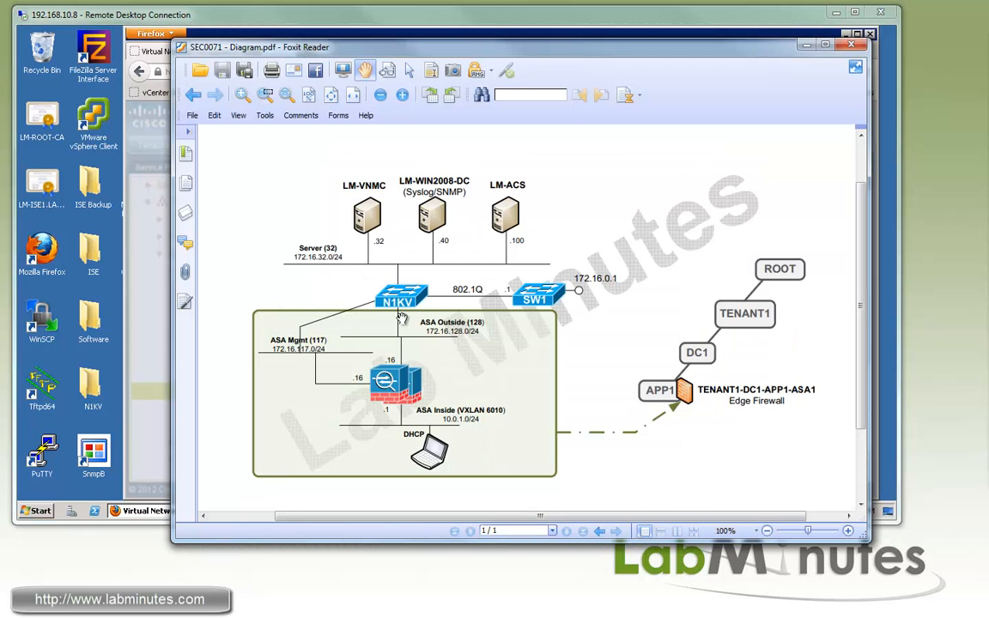
pyautogui.hotkey('alt', 'Tab')
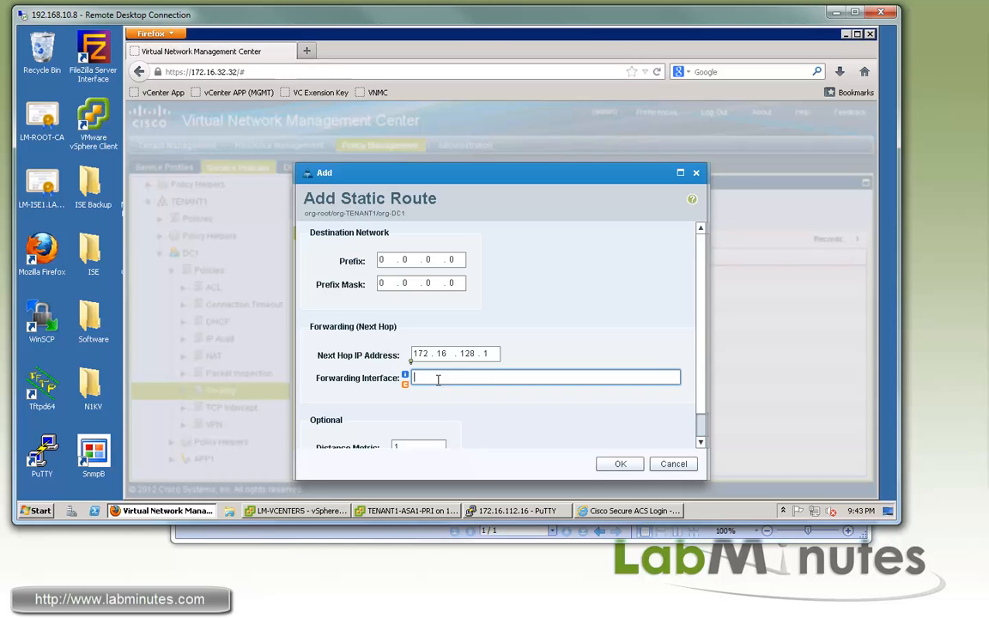
# - Set the route's forwarding interface to Outside and save both the static route and the LM_TENANT1_ROUTING policy
pyautogui.click(438, 380)
pyautogui.write('Outside')
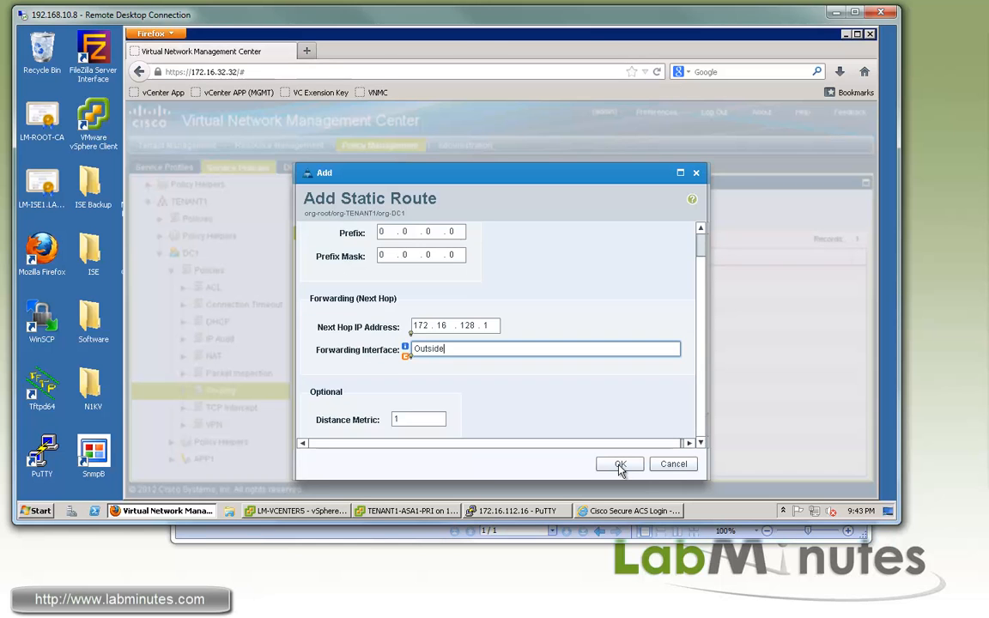
pyautogui.click(620, 464)
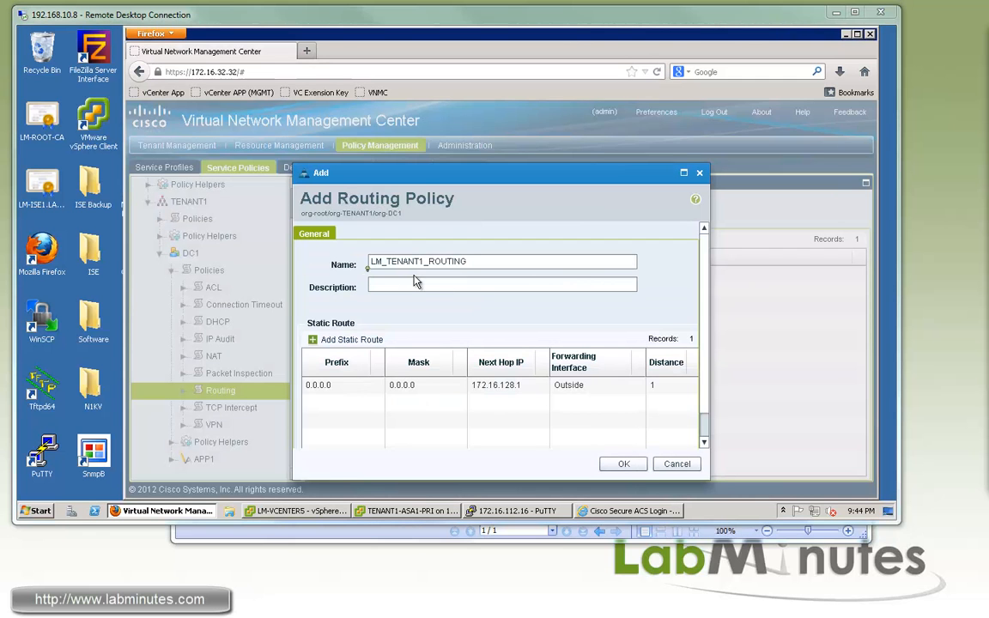
pyautogui.click(624, 463)
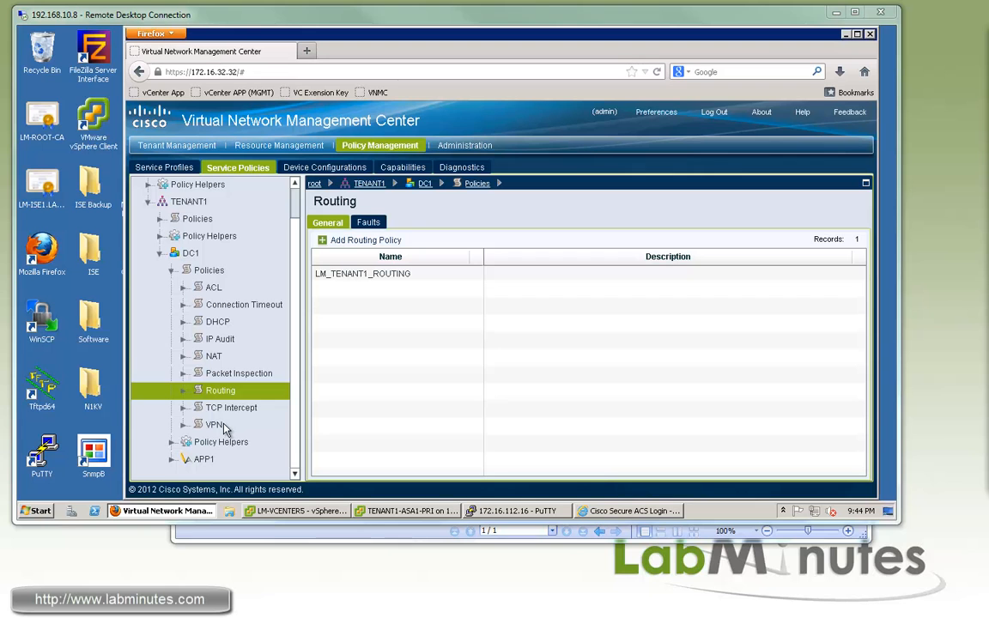
# - Add an IP audit signature policy named LM_SIG_ALL under DC1, keeping all signatures enabled
pyautogui.click(180, 342)
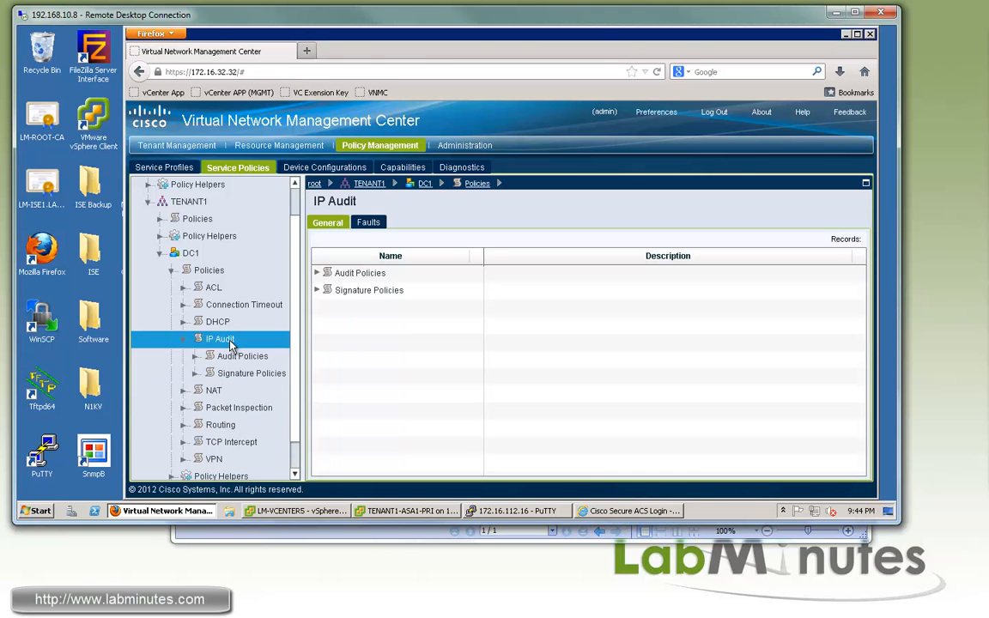
pyautogui.click(215, 376)
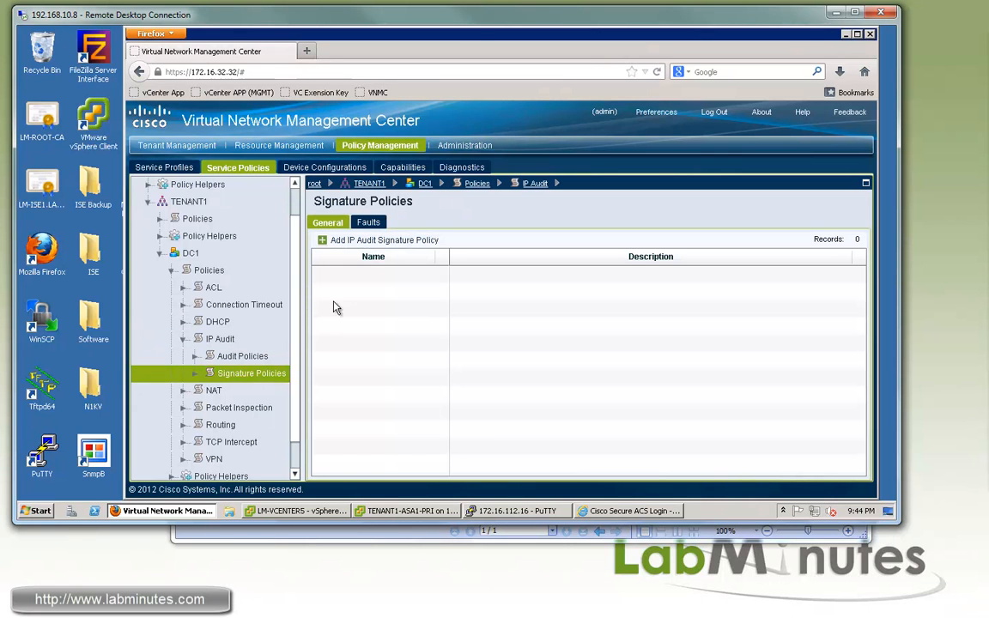
pyautogui.click(386, 240)
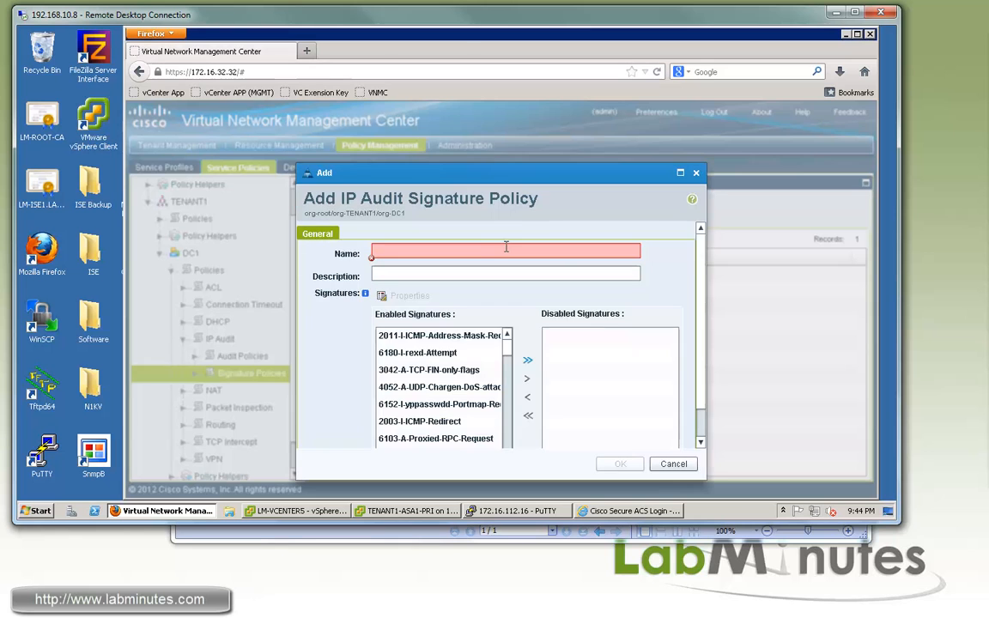
pyautogui.click(484, 251)
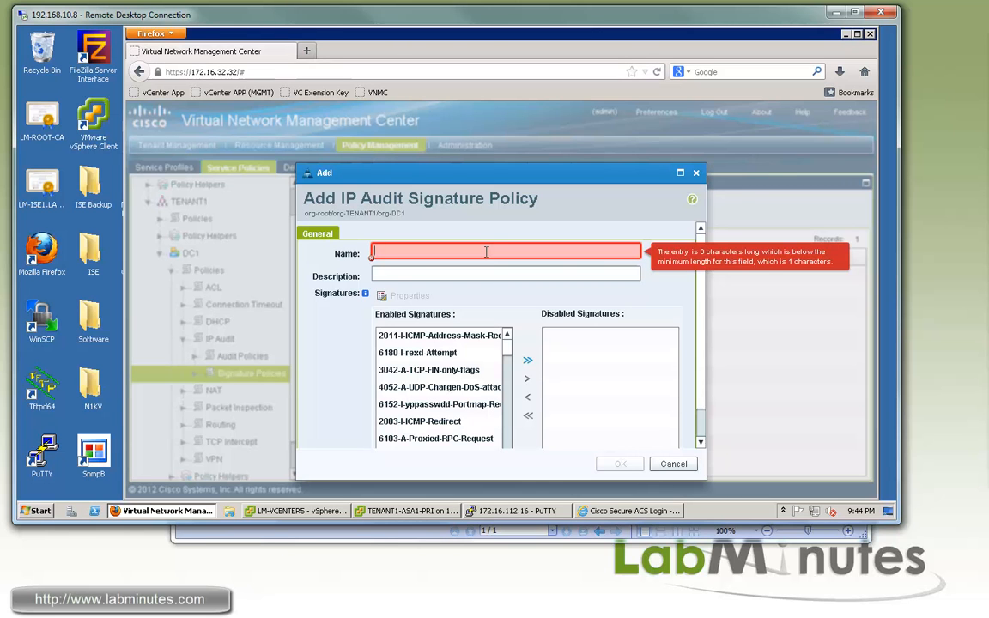
pyautogui.write('LM_SIG_ALL')
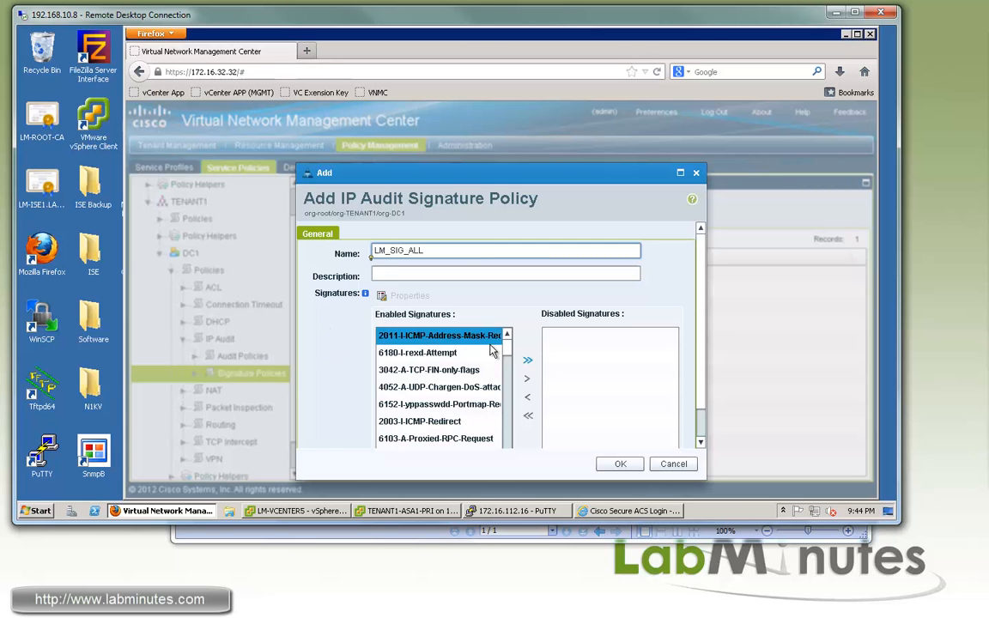
pyautogui.moveTo(506, 344); pyautogui.dragTo(506, 339)
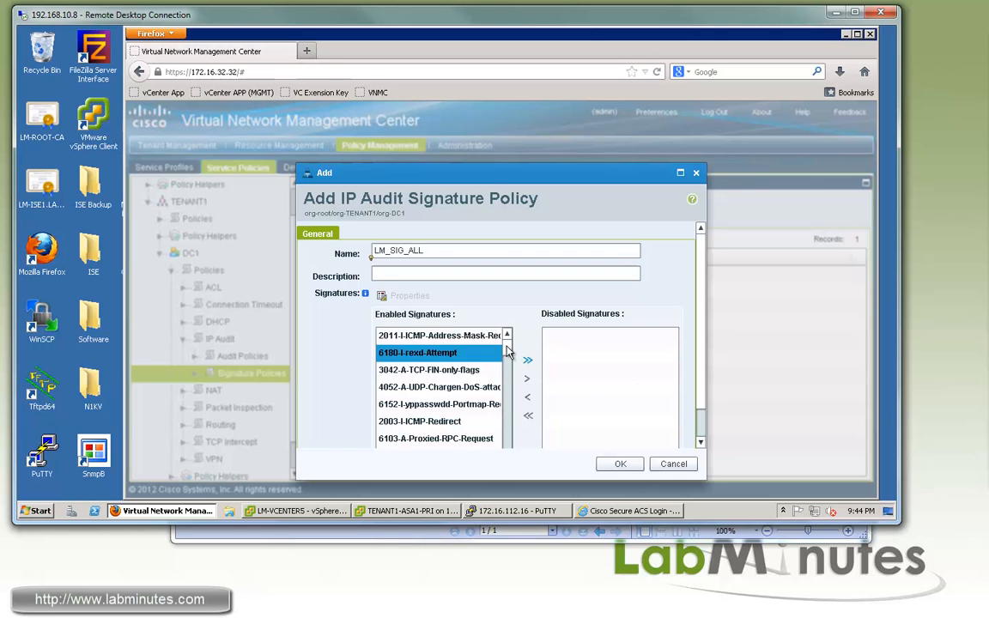
pyautogui.moveTo(505, 399); pyautogui.dragTo(506, 330)
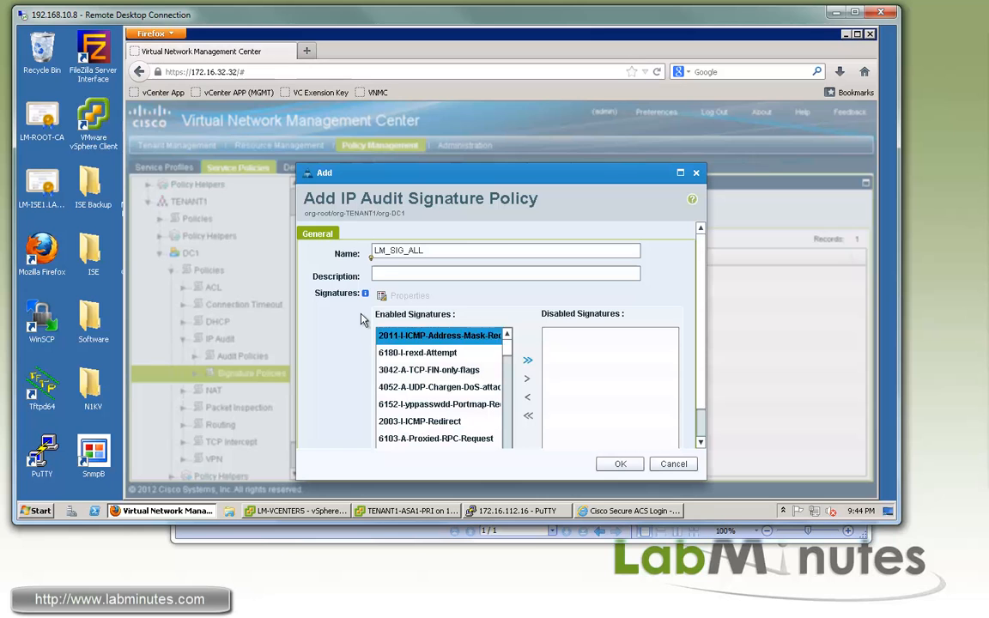
pyautogui.click(617, 465)
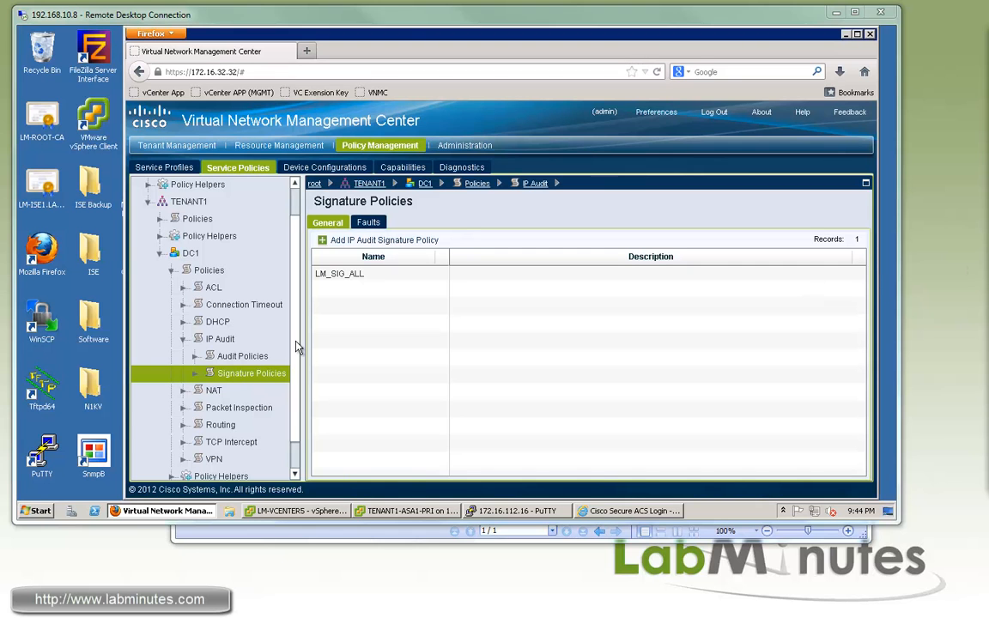
# - Open DC1's DHCP policies, select the DHCP Server category, and check the network diagram for the DHCP client's network
pyautogui.click(183, 338)
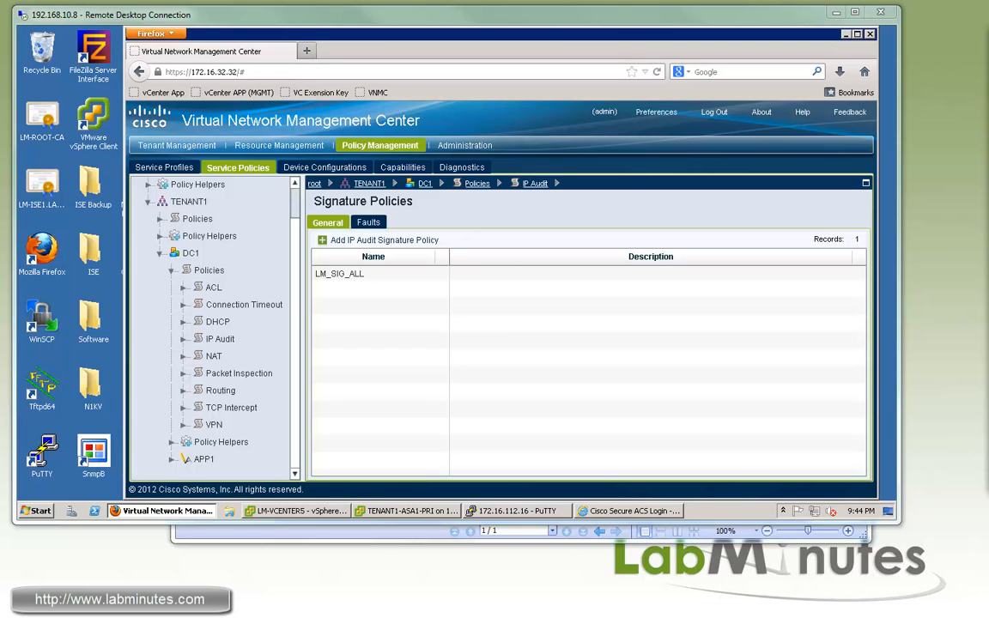
pyautogui.click(210, 321)
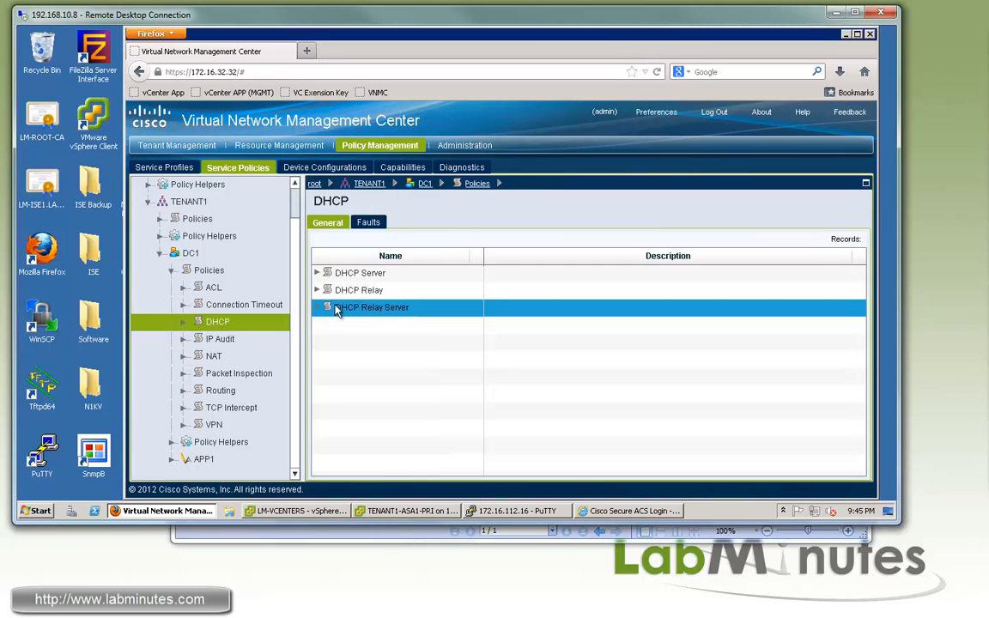
pyautogui.click(321, 289)
pyautogui.click(320, 275)
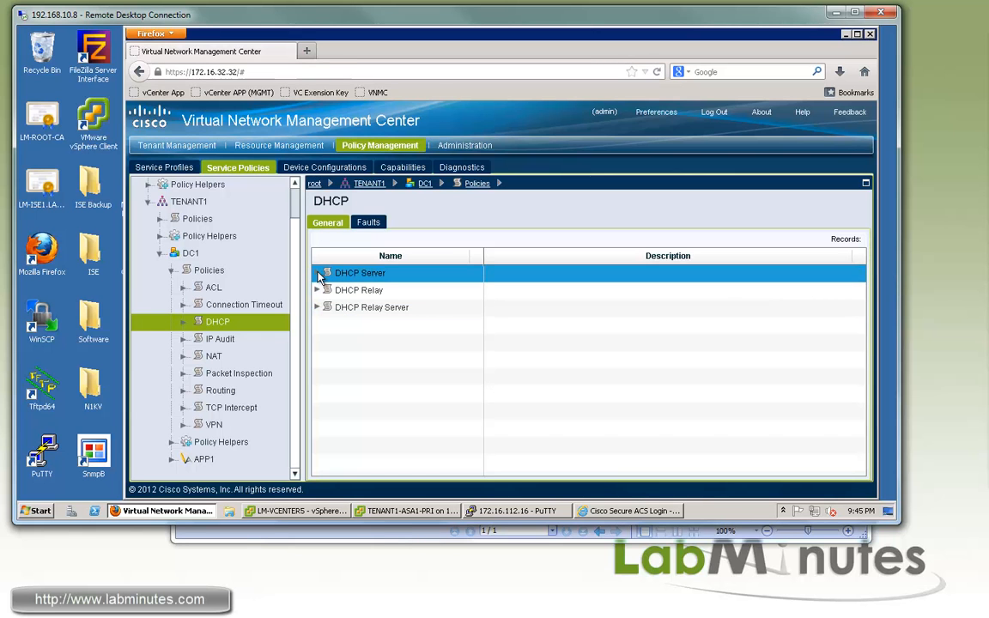
pyautogui.click(352, 532)
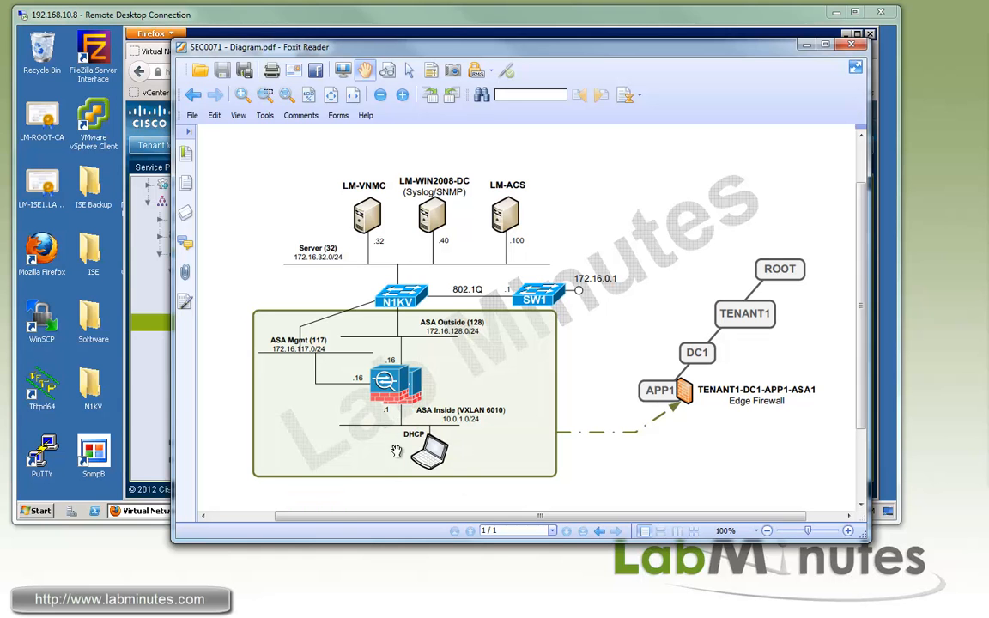
pyautogui.click(462, 13)
pyautogui.rightClick(325, 273)
pyautogui.click(333, 280)
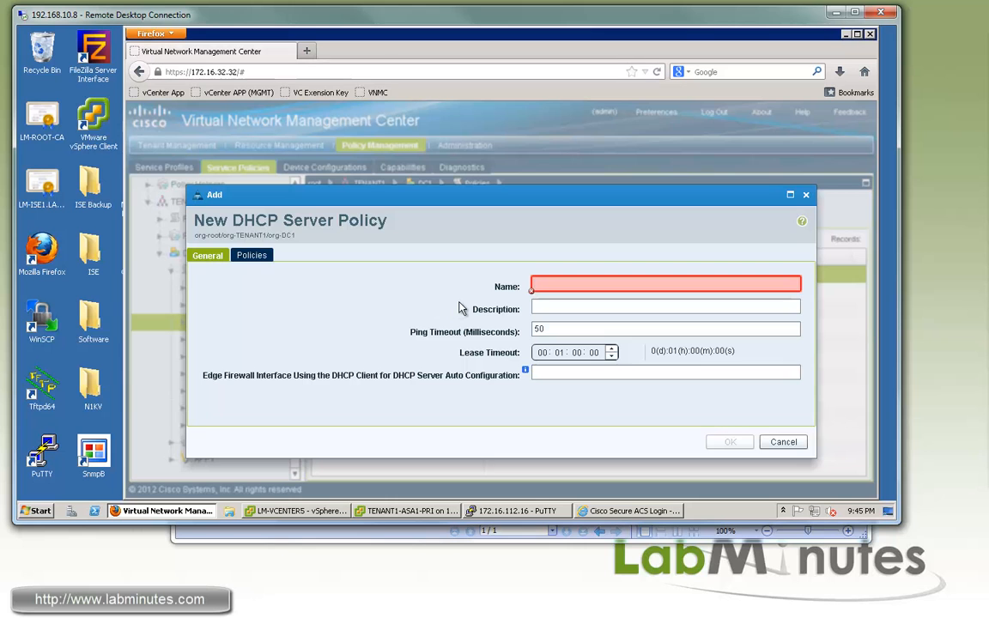
pyautogui.click(783, 442)
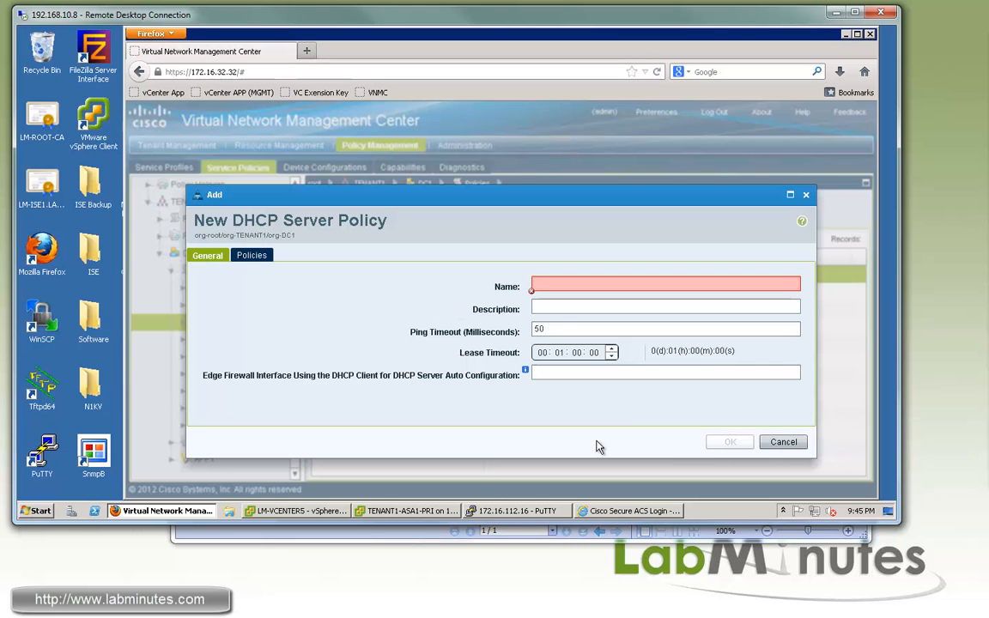
pyautogui.click(474, 355)
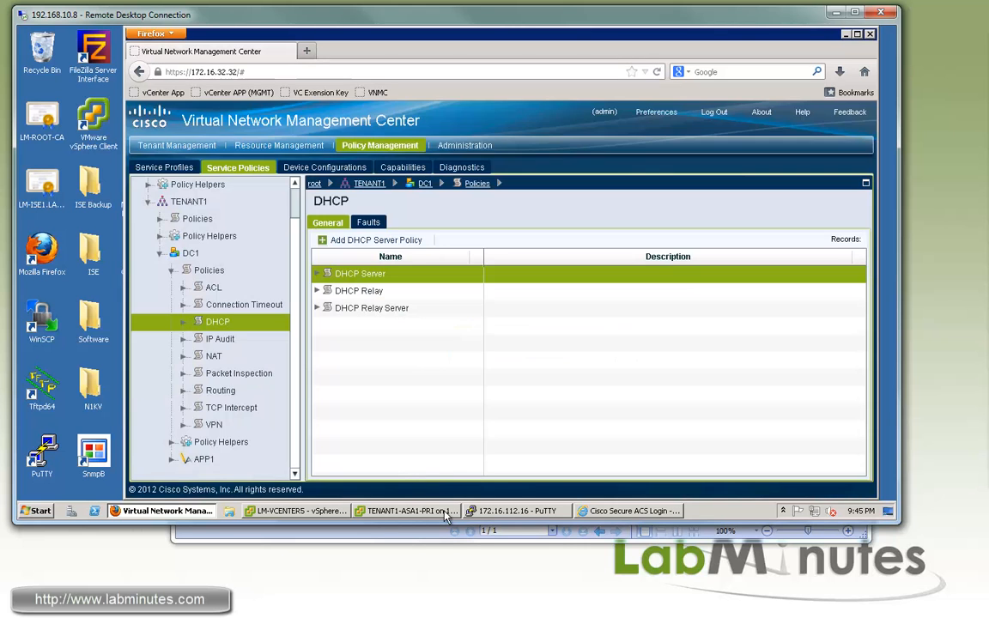
# - Check the edge firewall's place in the organization diagram and expand the DHCP policies under APP1
pyautogui.click(399, 537)
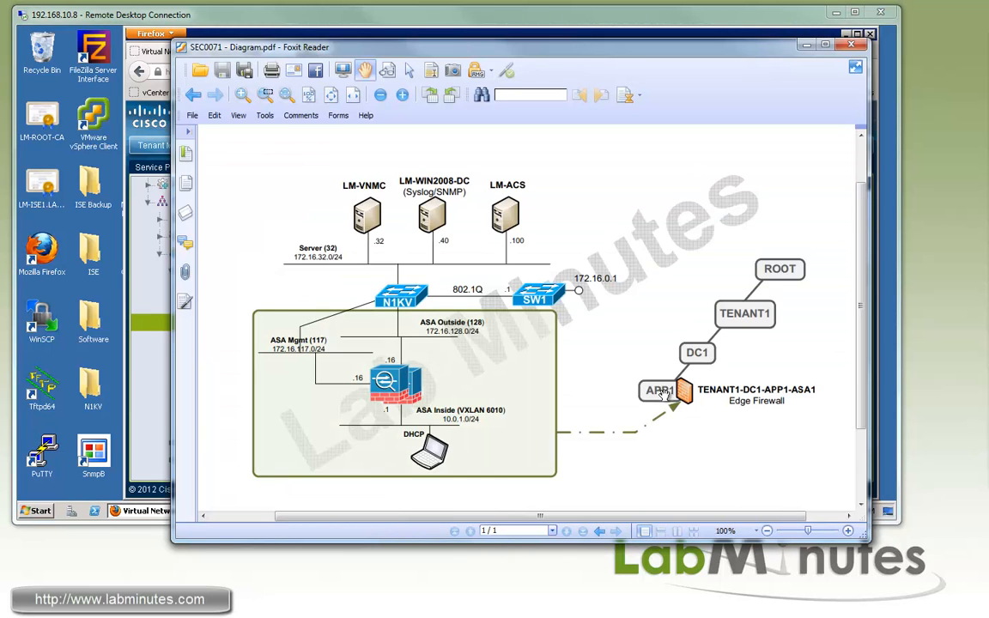
pyautogui.click(448, 18)
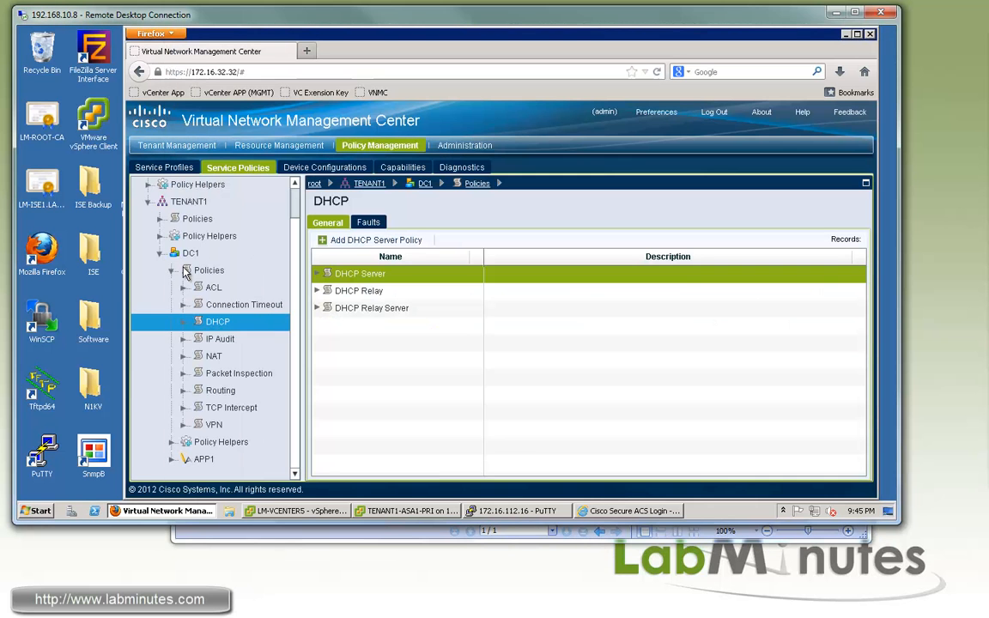
pyautogui.click(172, 459)
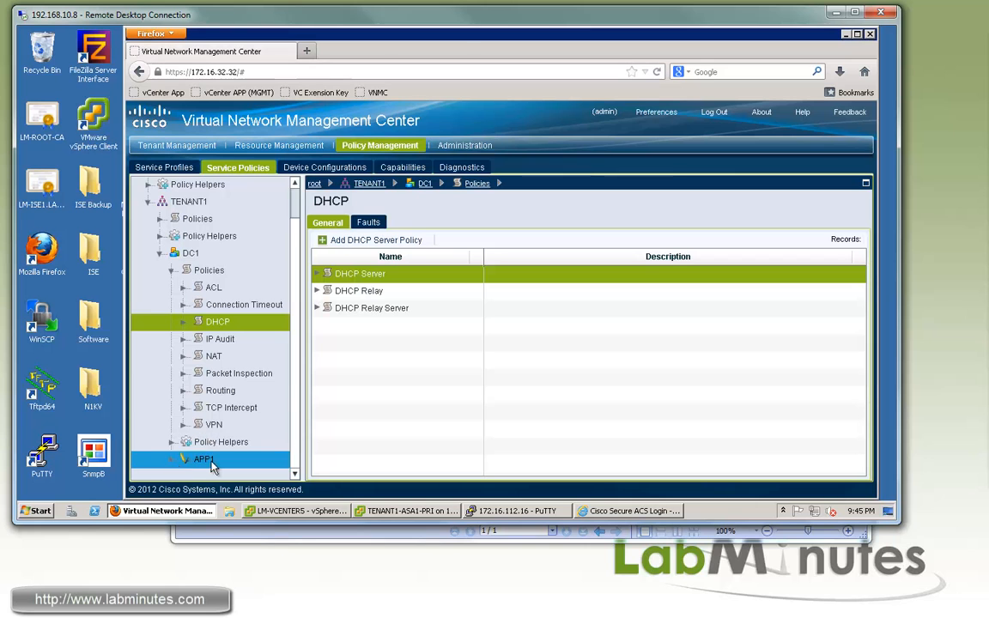
pyautogui.scroll(-2, 278, 468)
pyautogui.click(184, 442)
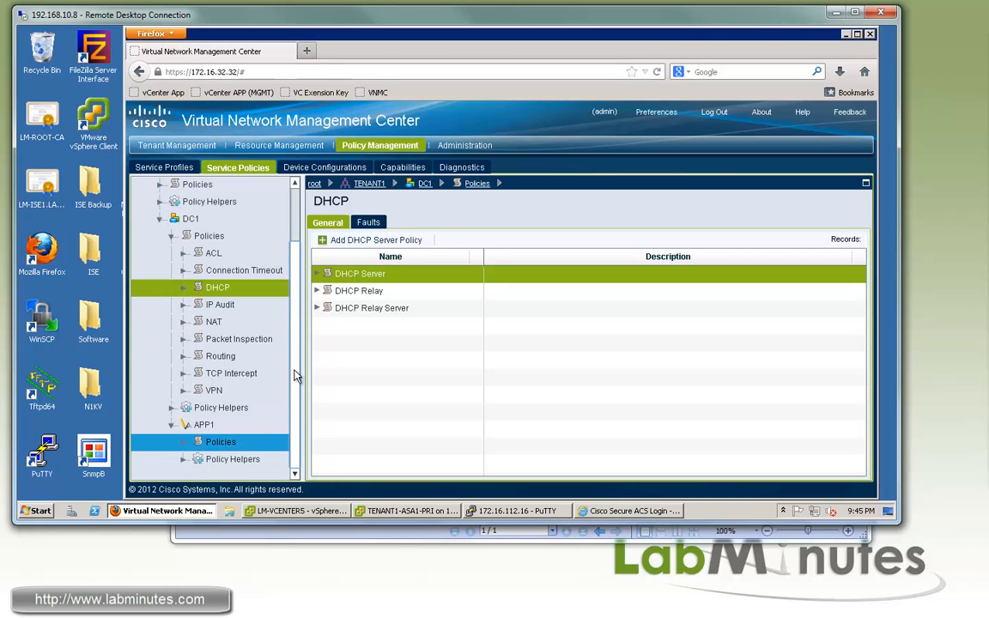
pyautogui.moveTo(299, 364); pyautogui.dragTo(287, 404)
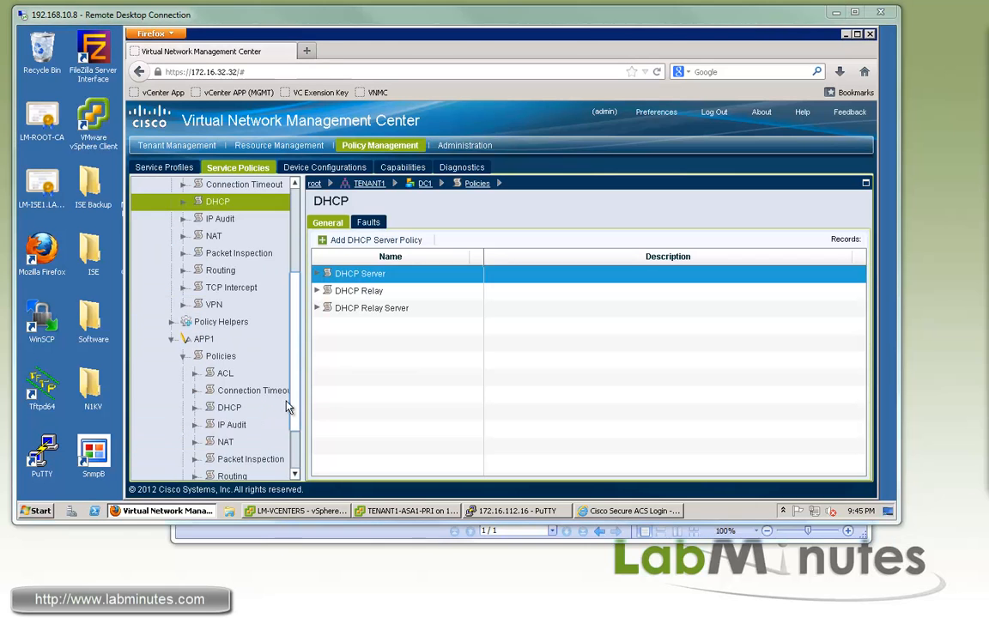
pyautogui.click(195, 408)
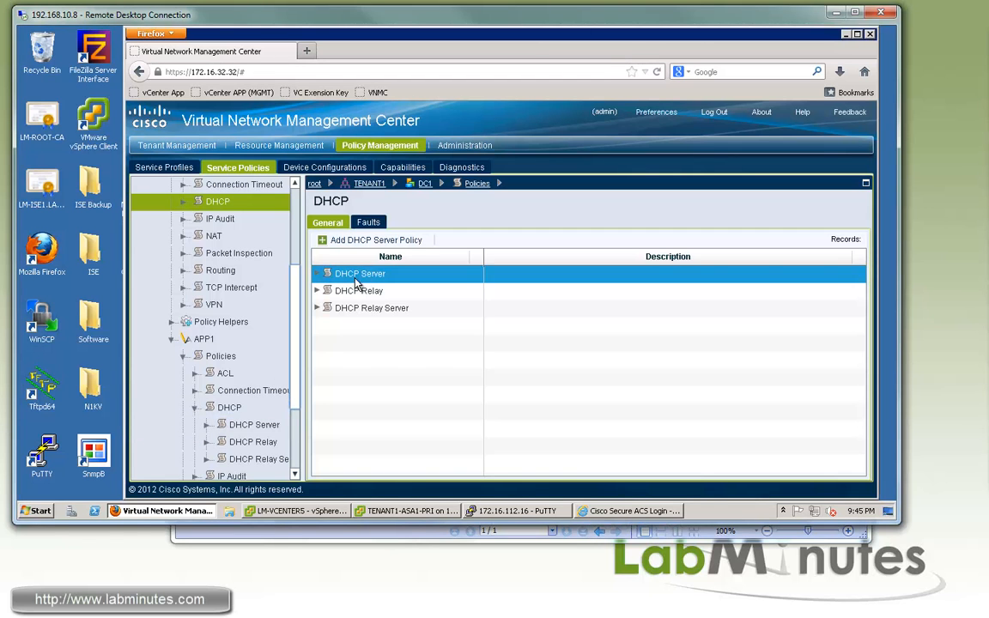
# - Start a new DHCP server policy under DC1 and name it TENANT1_DHC
pyautogui.click(317, 274)
pyautogui.click(353, 239)
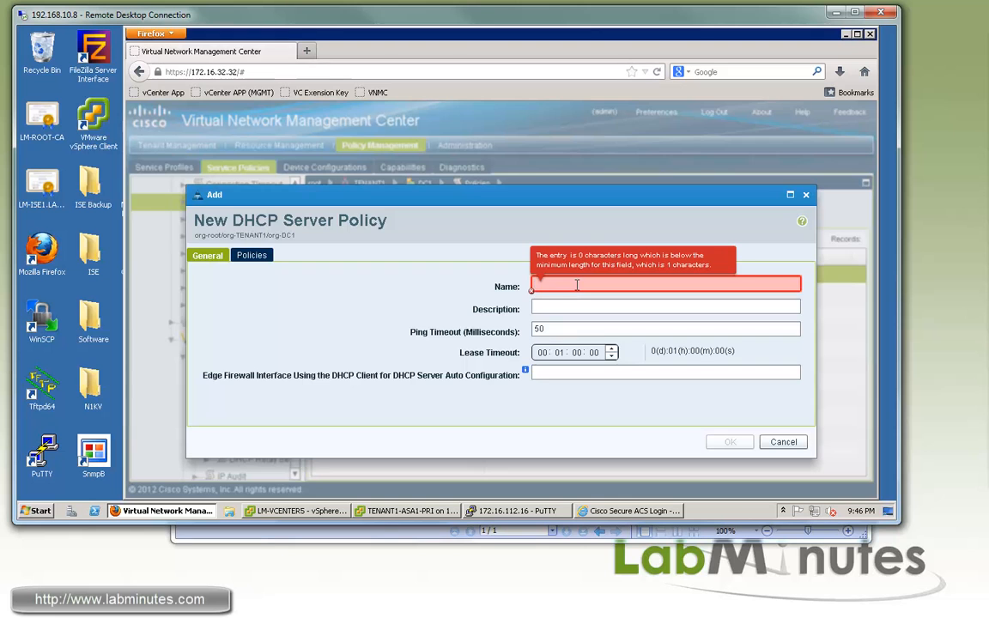
pyautogui.write('TENANT1')
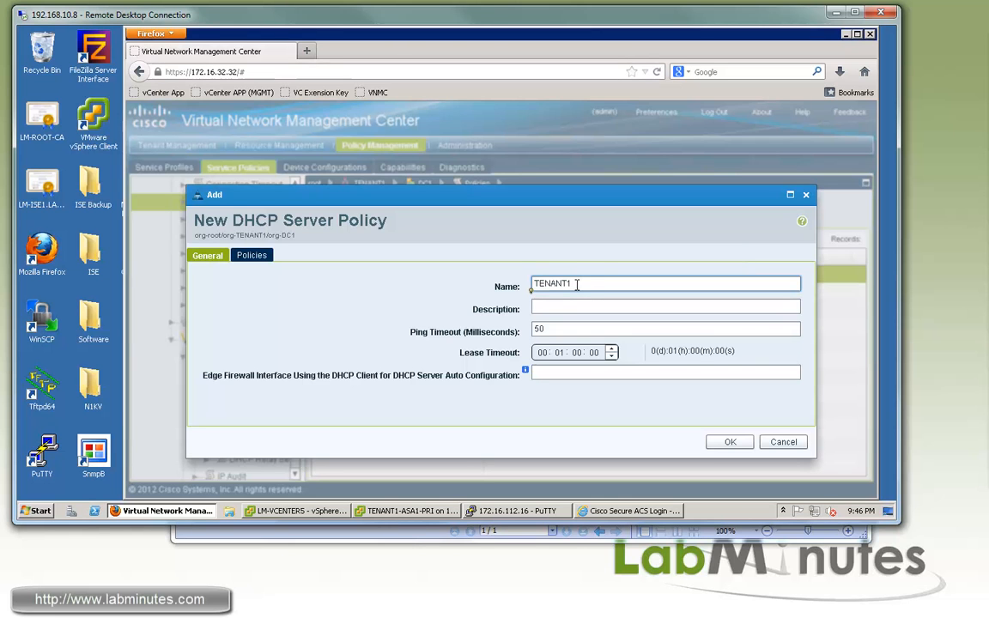
pyautogui.write('_DHCP')
# - Add a DNS setting named LM_4_2_2_2 with domain name tenant1.com to the new DHCP server policy
pyautogui.click(253, 256)
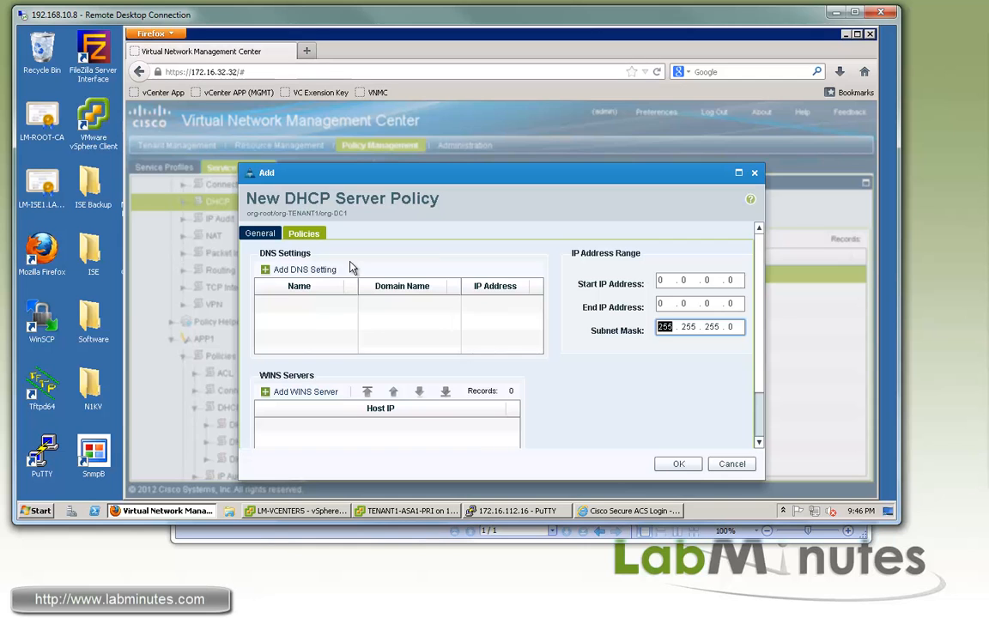
pyautogui.click(305, 271)
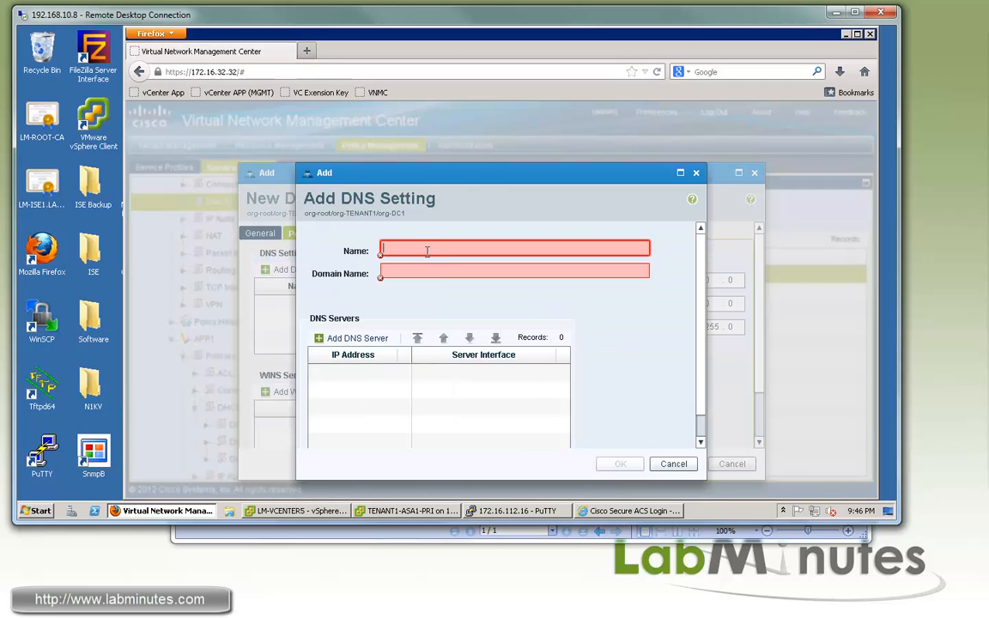
pyautogui.write('LM')
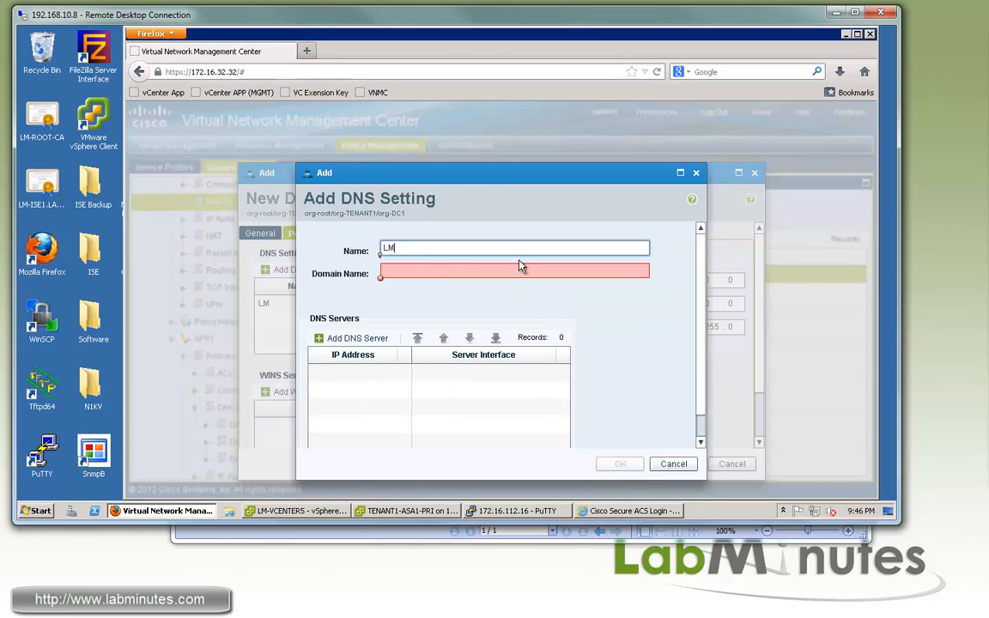
pyautogui.write('_4_2_2_2')
pyautogui.click(446, 273)
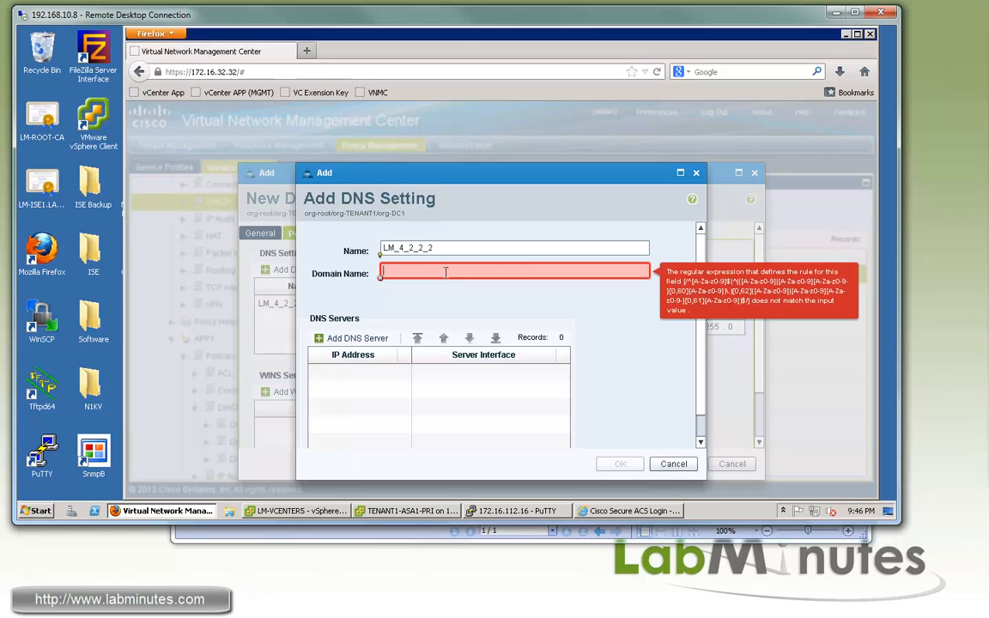
pyautogui.write('tenant1.com')
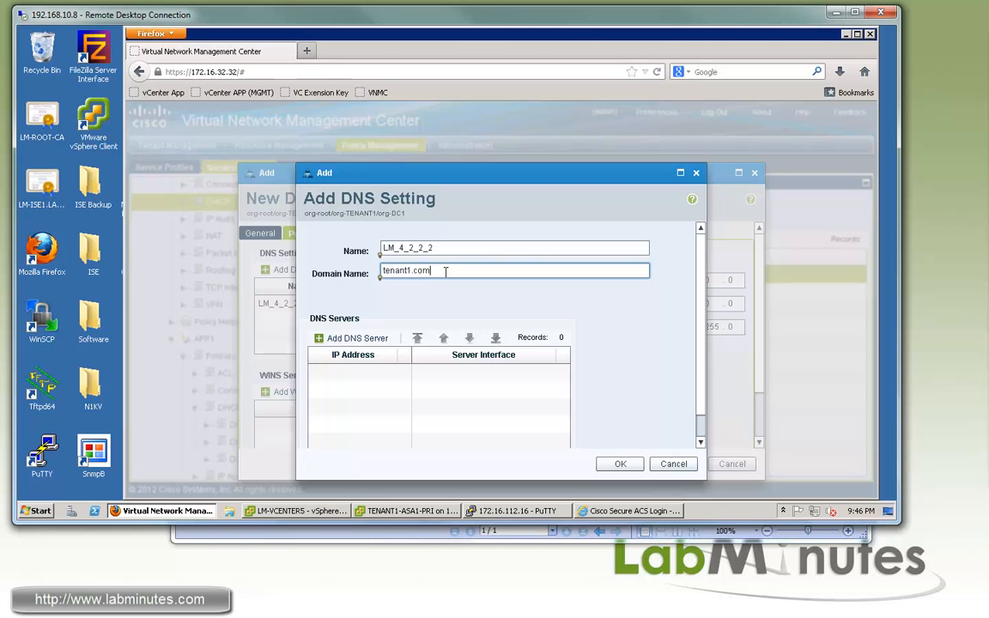
# - Add DNS server 4.2.2.2 with its server interface to the DNS setting and save the setting
pyautogui.click(352, 337)
pyautogui.click(392, 270)
pyautogui.write('4.2.2.2')
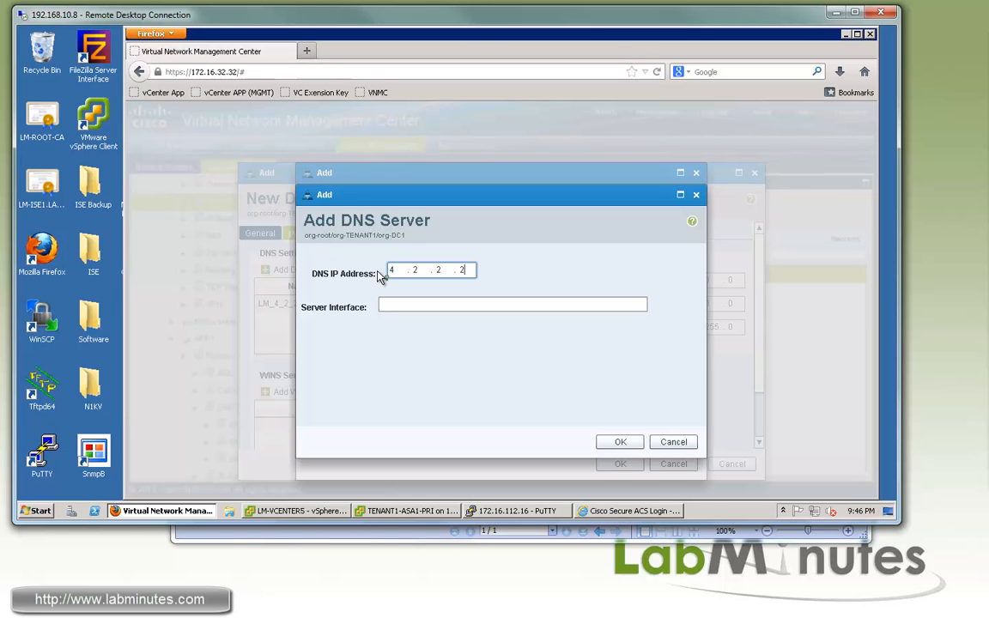
pyautogui.click(433, 305)
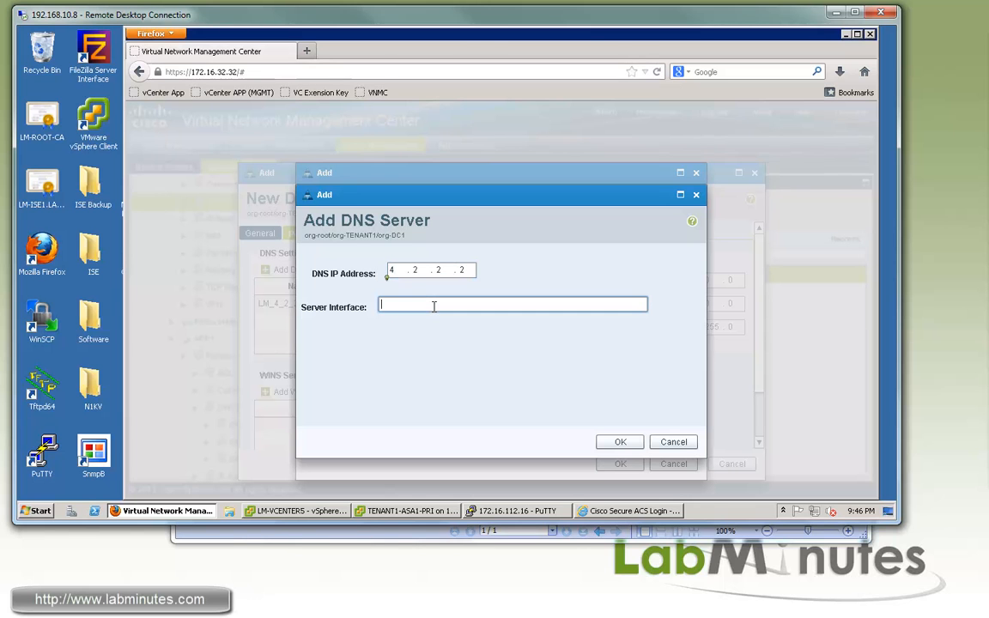
pyautogui.write('0E')
pyautogui.click(620, 442)
pyautogui.click(623, 464)
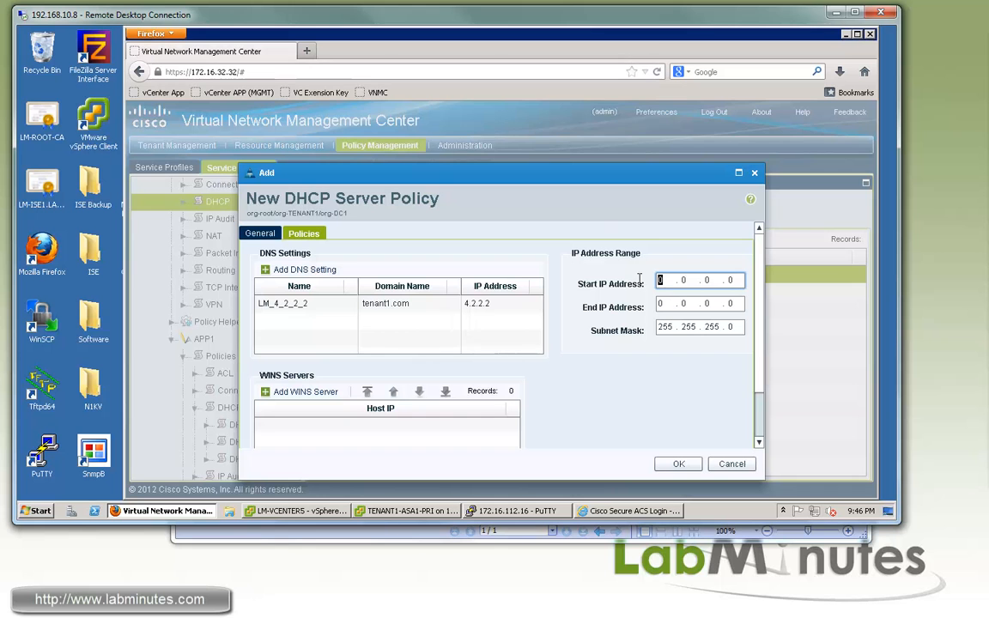
# - Set the DHCP address range from 10.0.1.128 to 10.0.1.223 after checking the network diagram, and save the DHCP server policy
pyautogui.click(397, 541)
pyautogui.click(708, 7)
pyautogui.write('10.0.1.12')
pyautogui.press('Tab')
pyautogui.write('10.0.1.22')
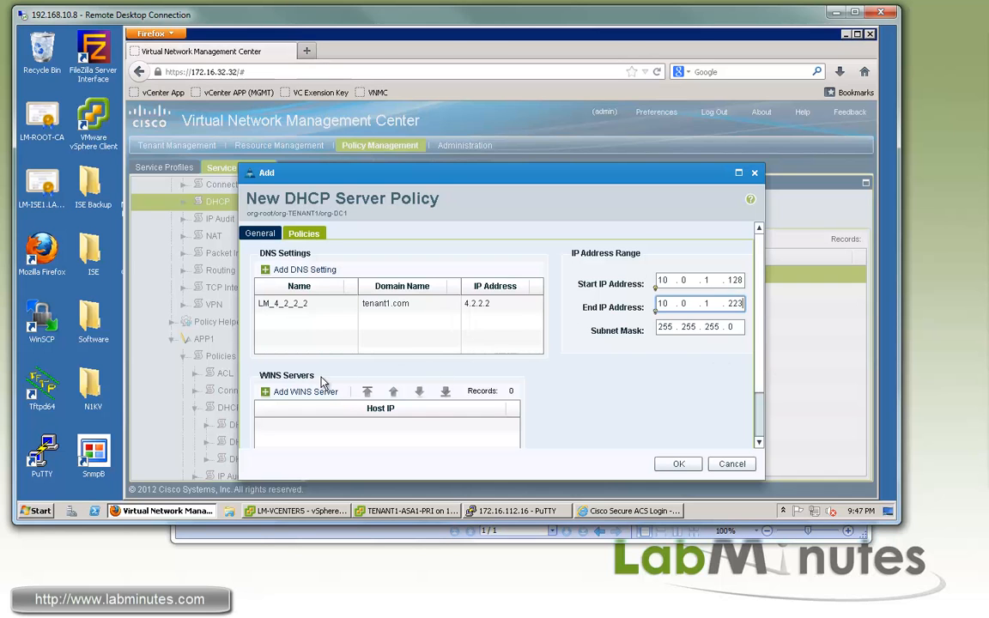
pyautogui.scroll(-2, 680, 378)
pyautogui.scroll(2, 739, 344)
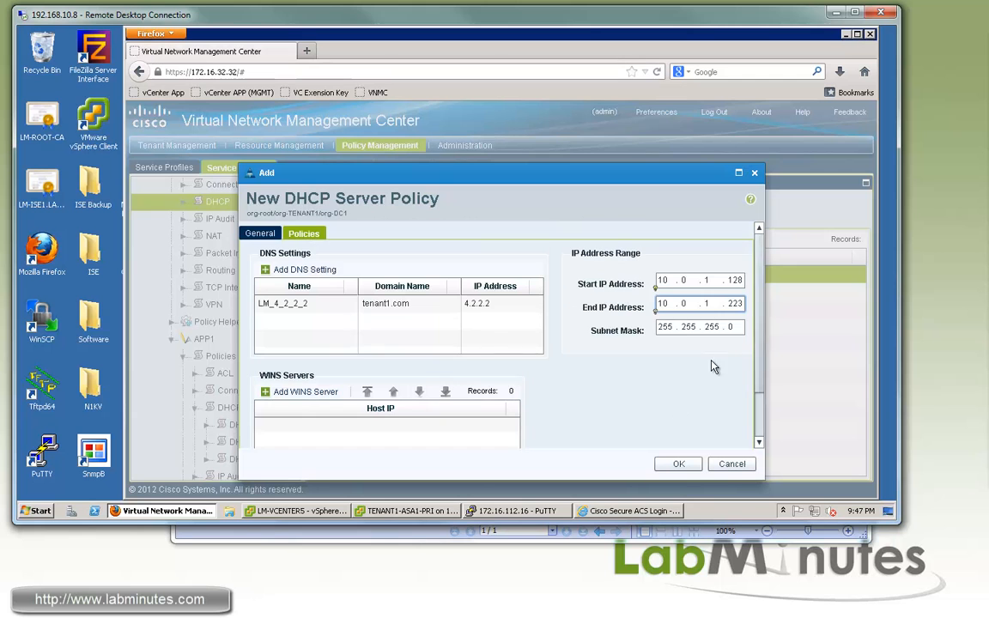
pyautogui.click(679, 464)
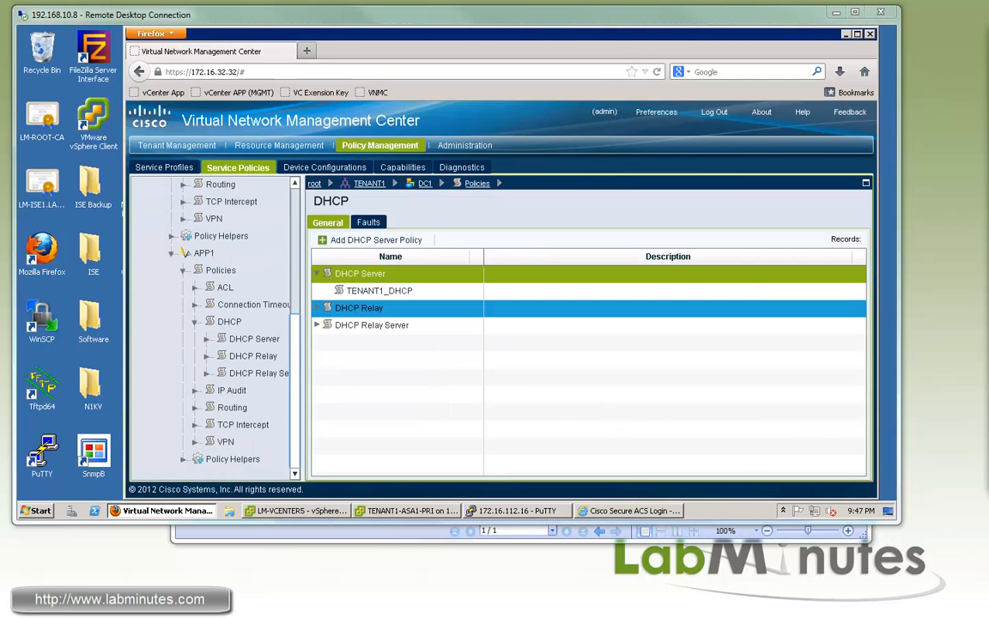
# - Start a new edge device profile in the service profiles of APP1 under DC1 and name it LM-TENANT1-EDGE-DEVICE
pyautogui.scroll(2, 294, 283)
pyautogui.scroll(-3, 294, 283)
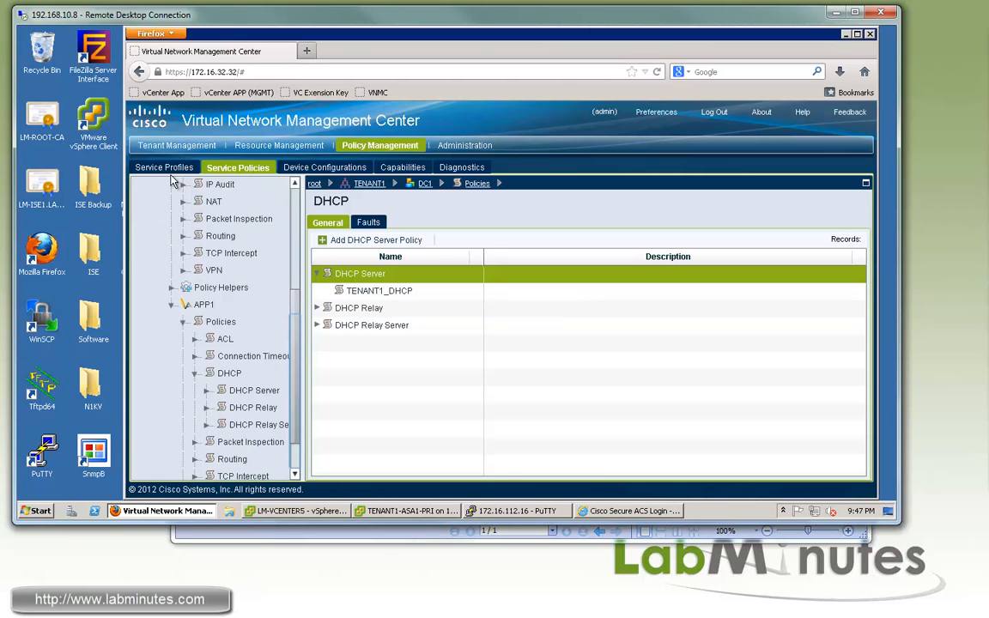
pyautogui.click(172, 168)
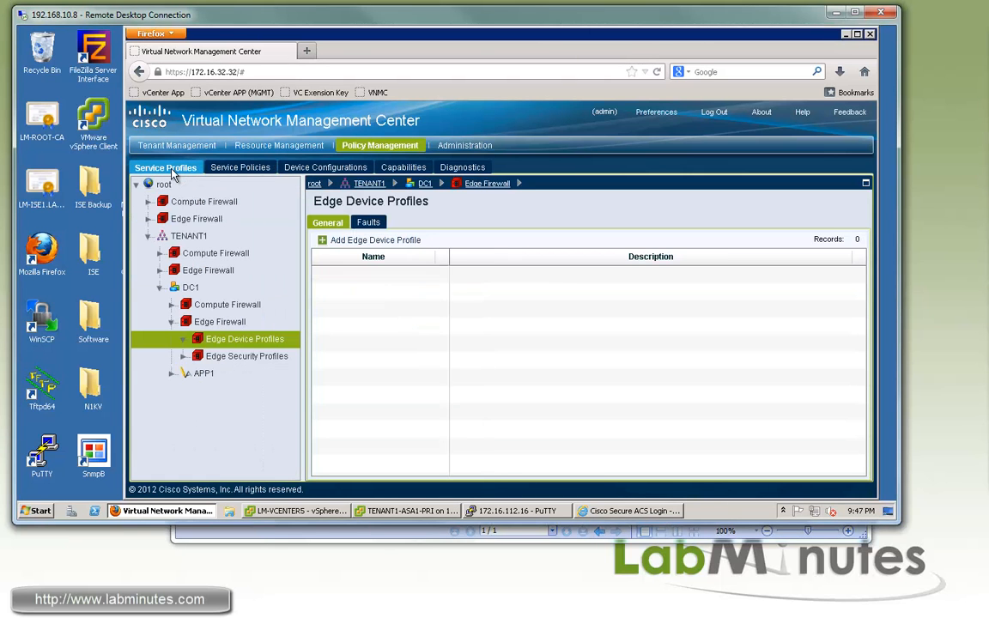
pyautogui.click(193, 288)
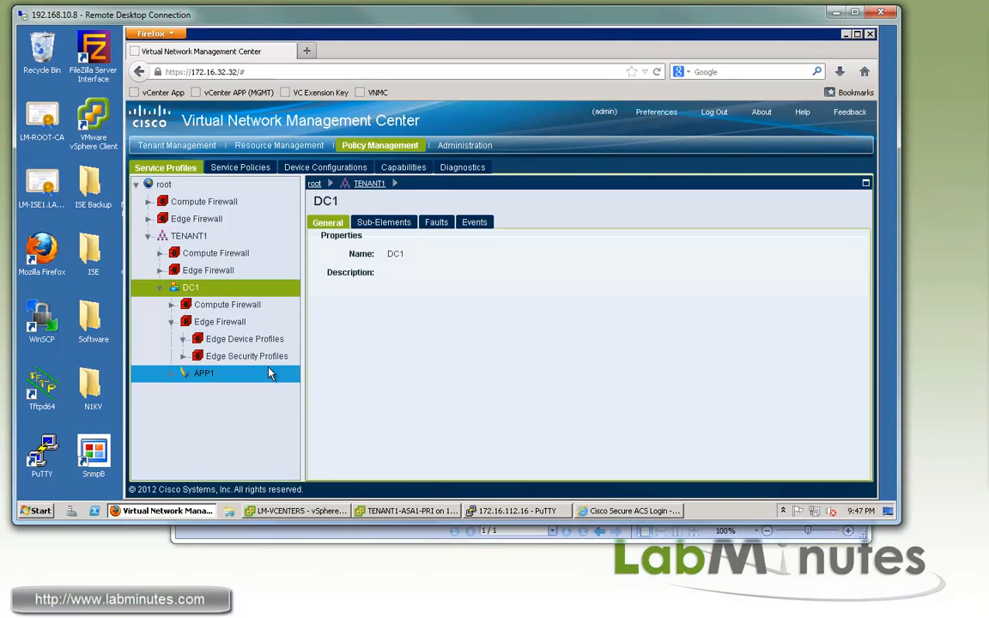
pyautogui.click(202, 374)
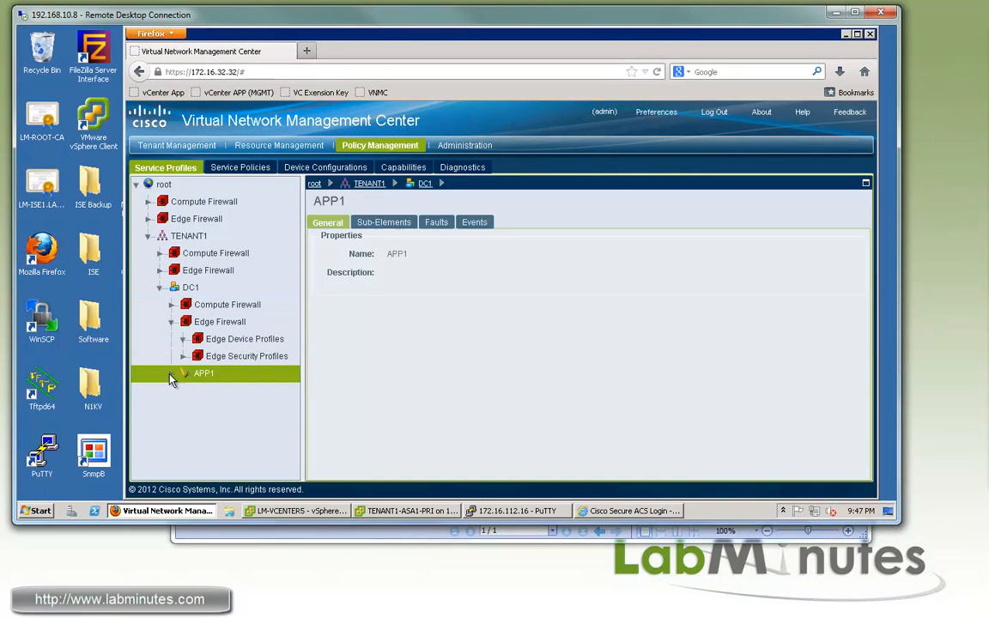
pyautogui.click(171, 374)
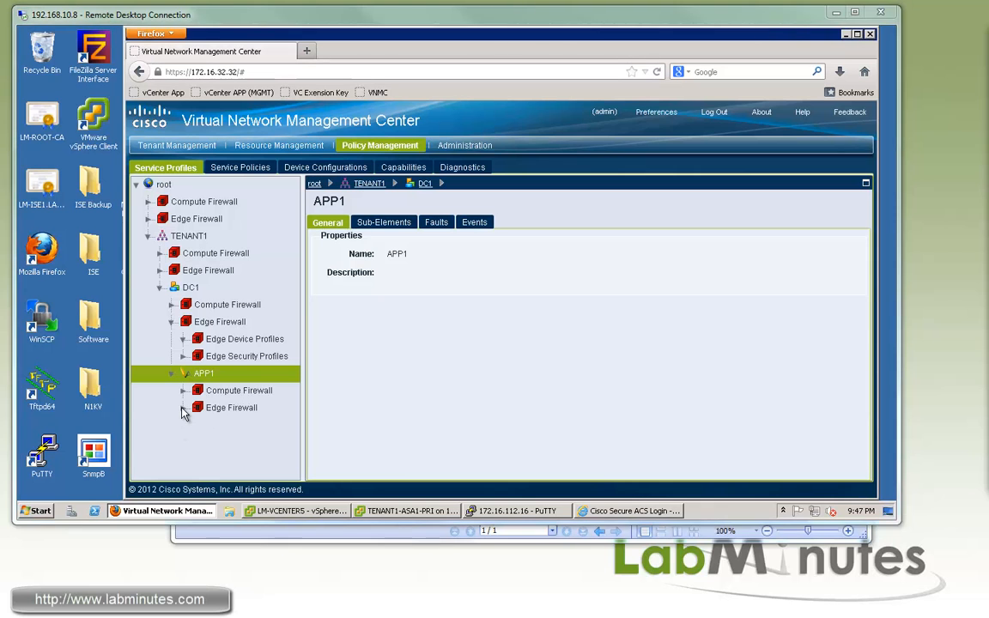
pyautogui.click(183, 409)
pyautogui.click(196, 428)
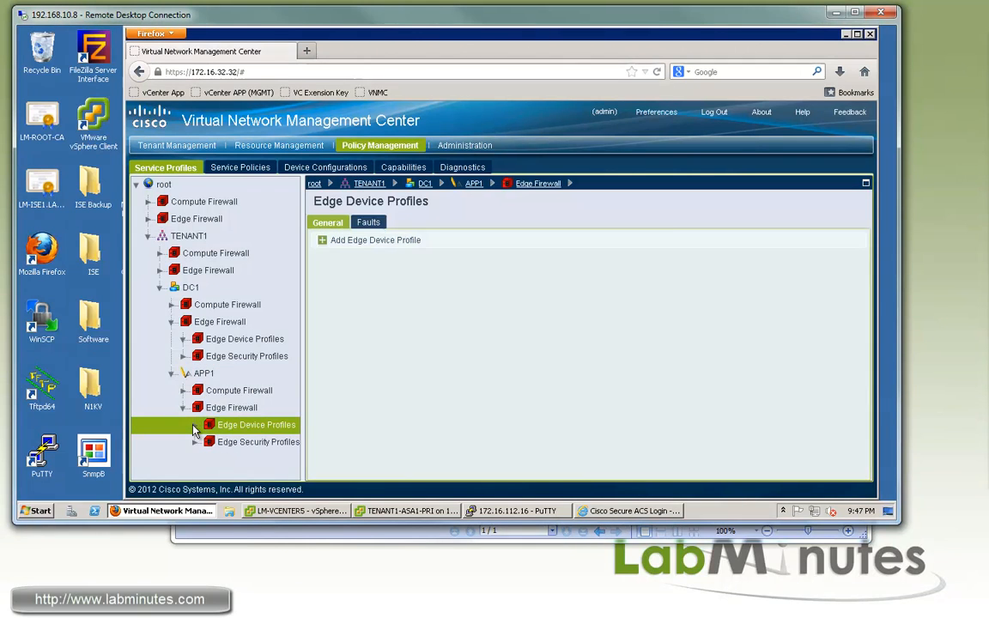
pyautogui.click(384, 243)
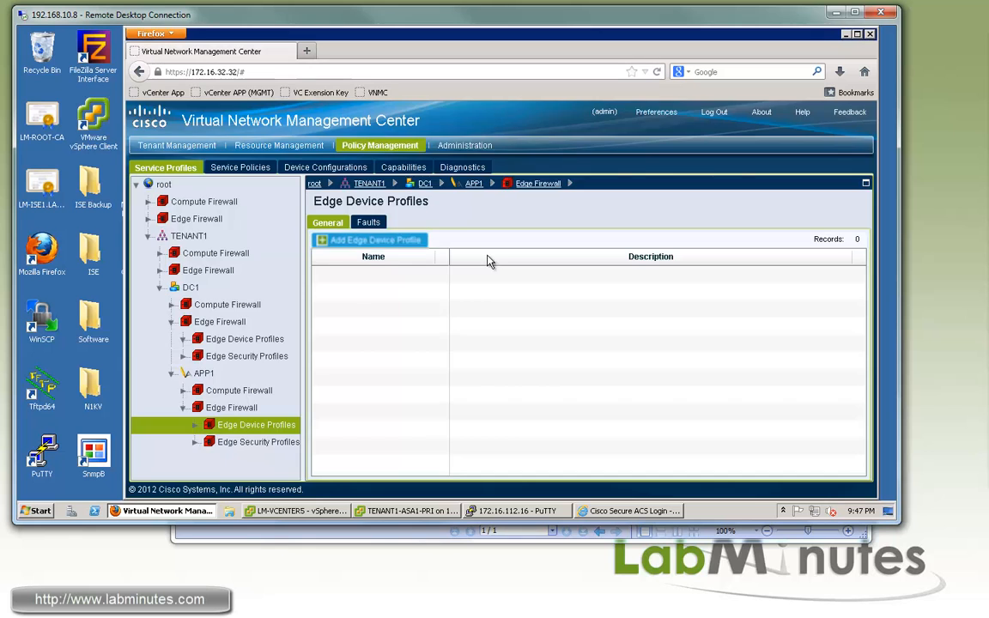
pyautogui.click(443, 286)
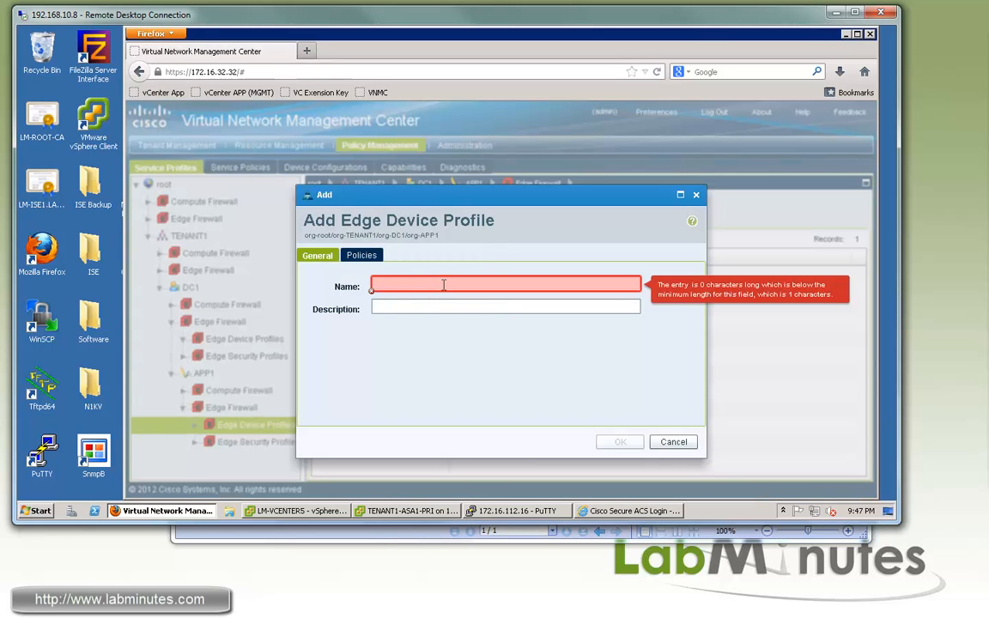
pyautogui.write('LM-TENANT1-EDGE-DEVICE')
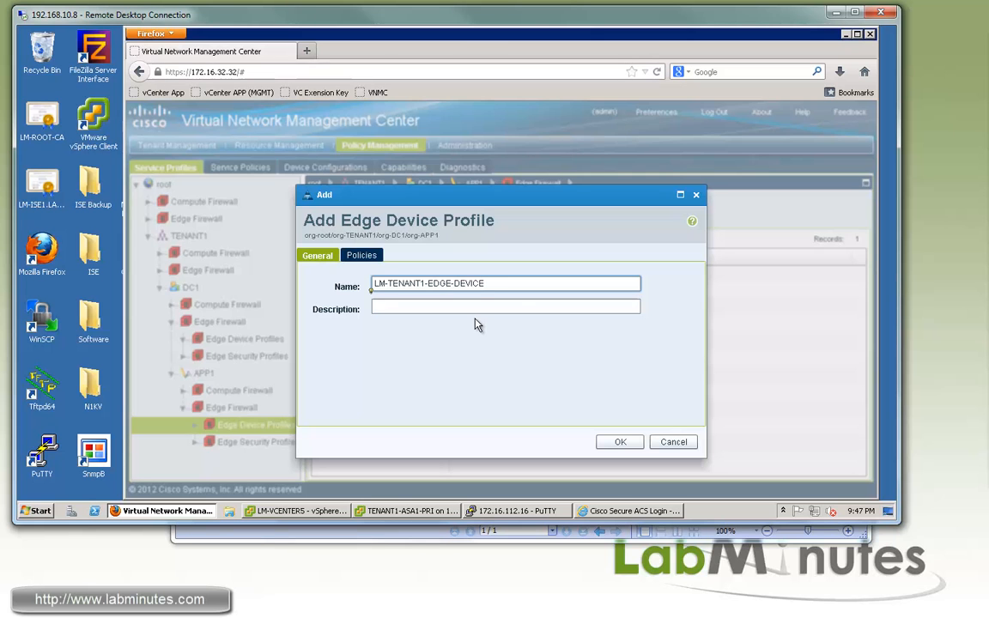
# - Assign routing policy LM_TENANT1_ROUTING and IP audit signature policy LM_SIG_ALL to the edge device profile
pyautogui.click(362, 255)
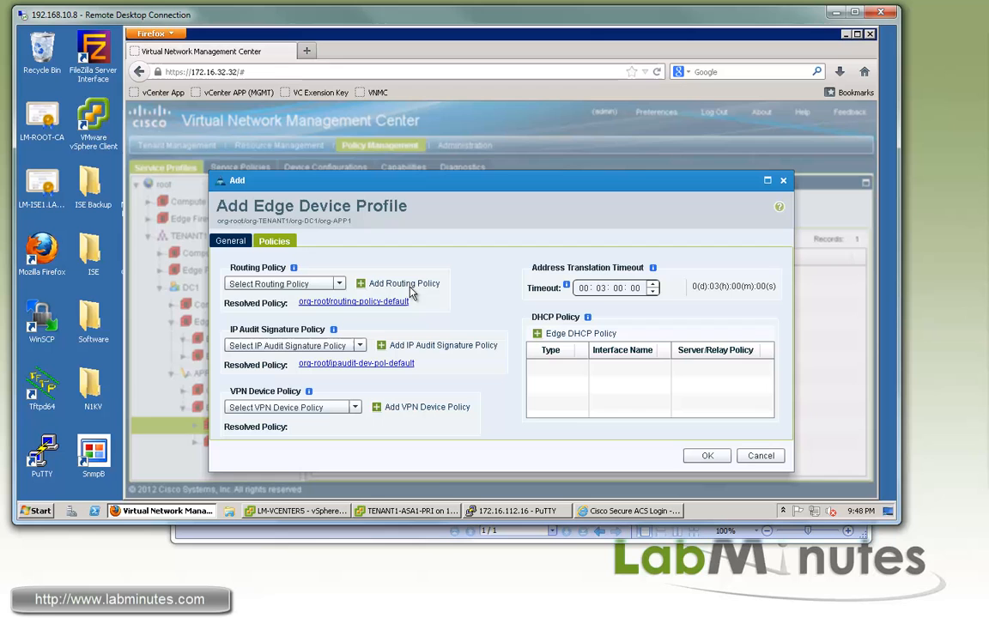
pyautogui.click(337, 283)
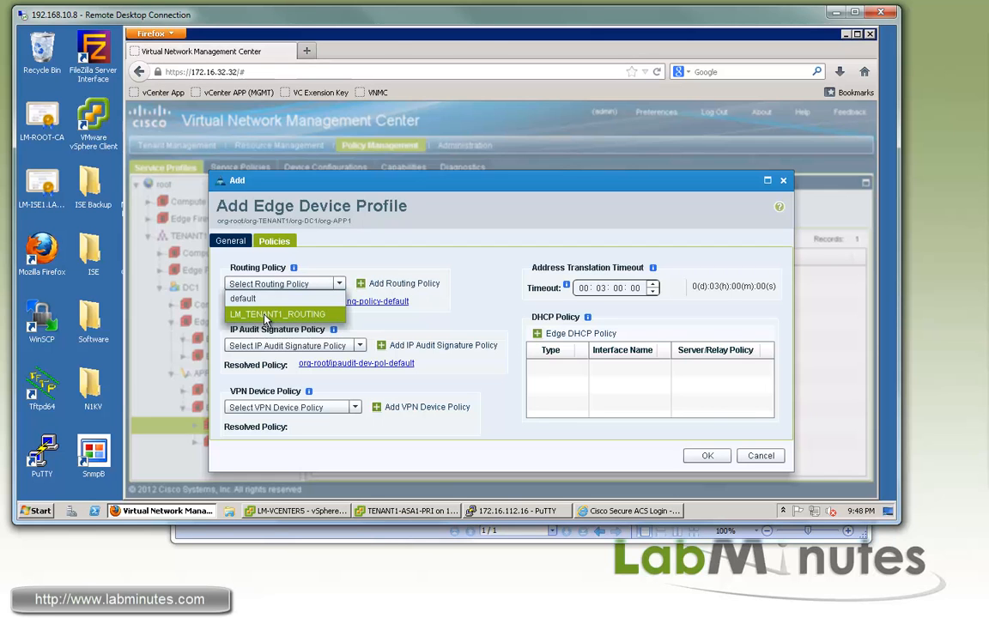
pyautogui.click(266, 316)
pyautogui.click(352, 345)
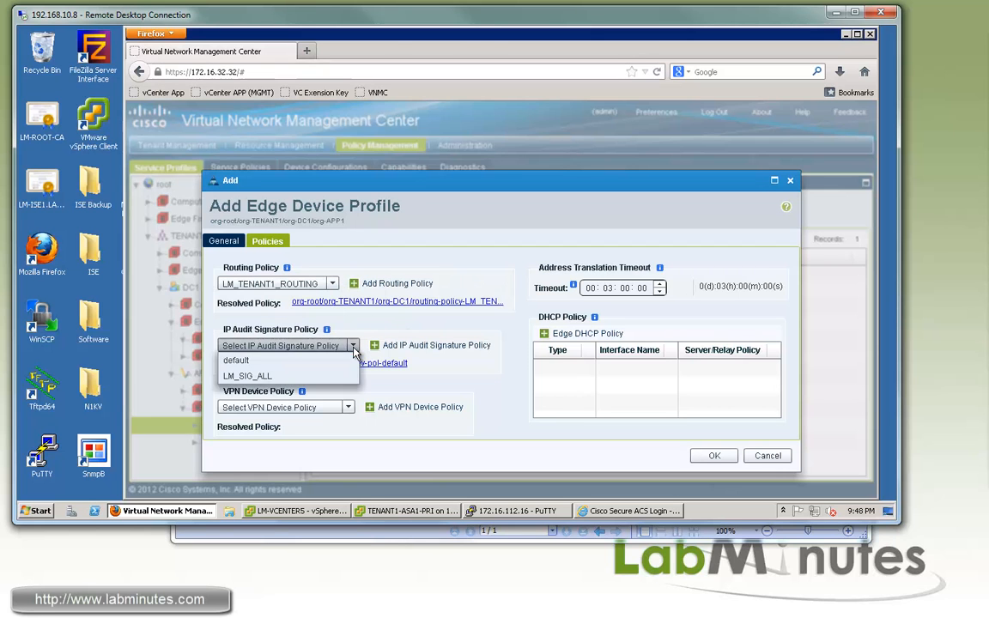
pyautogui.click(256, 376)
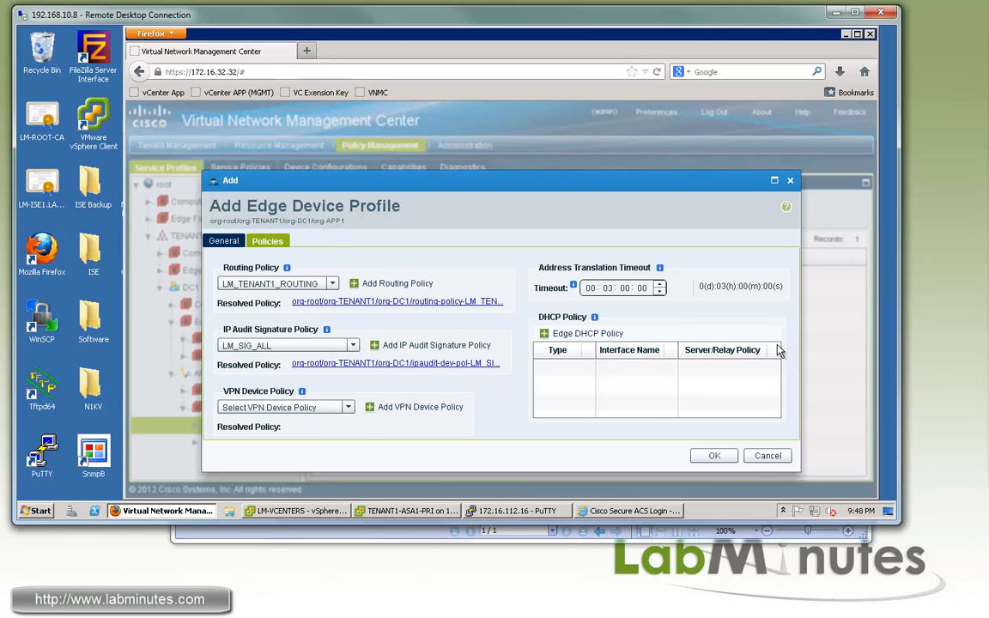
# - Add a server-type DHCP policy for interface INSIDE using TENANT1_DHCP, and save the edge device profile
pyautogui.click(575, 340)
pyautogui.click(451, 302)
pyautogui.write('INSIDE')
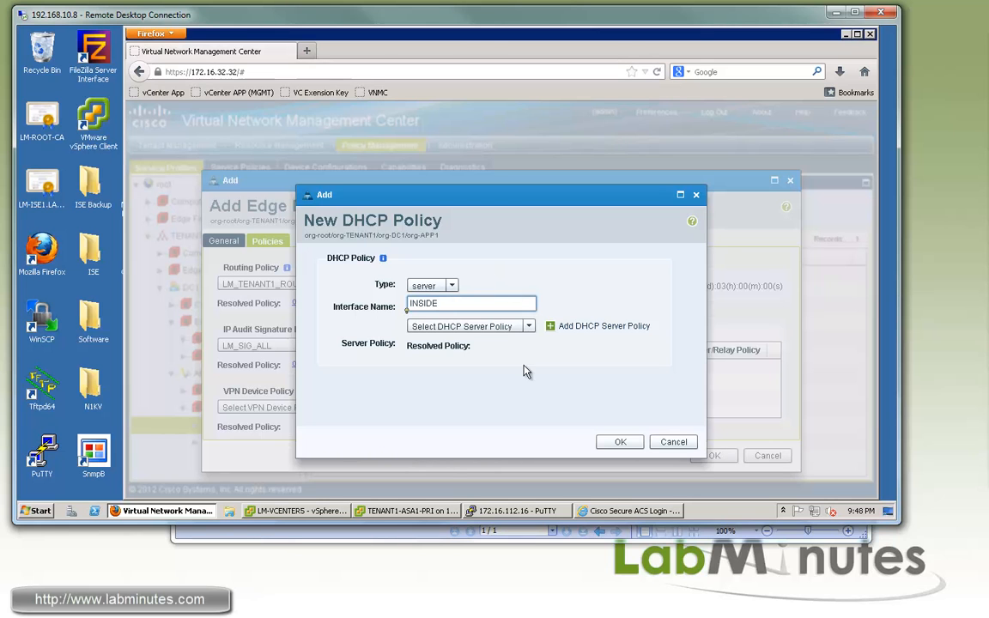
pyautogui.click(529, 326)
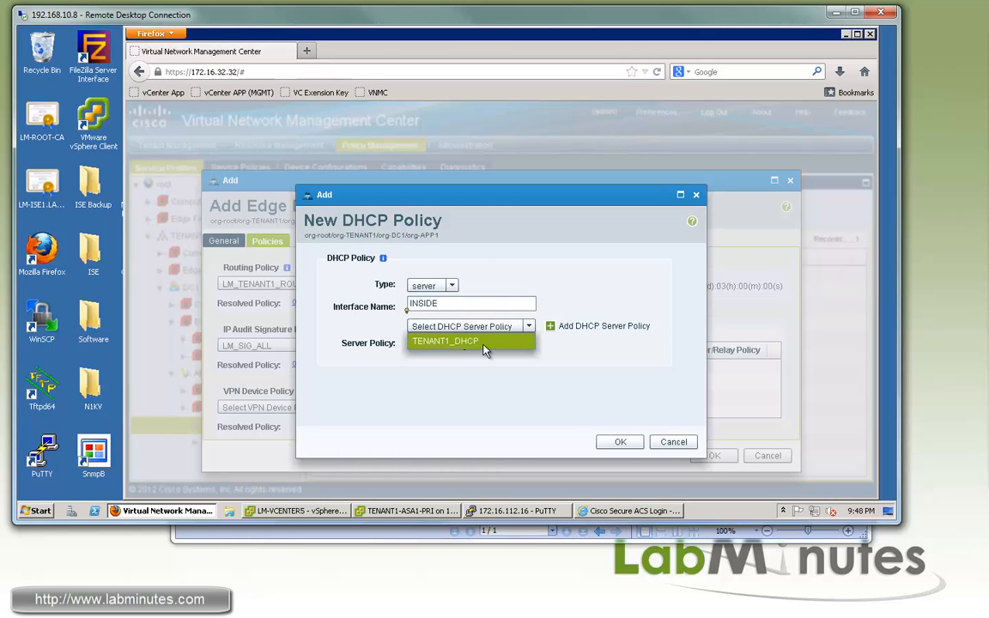
pyautogui.click(485, 343)
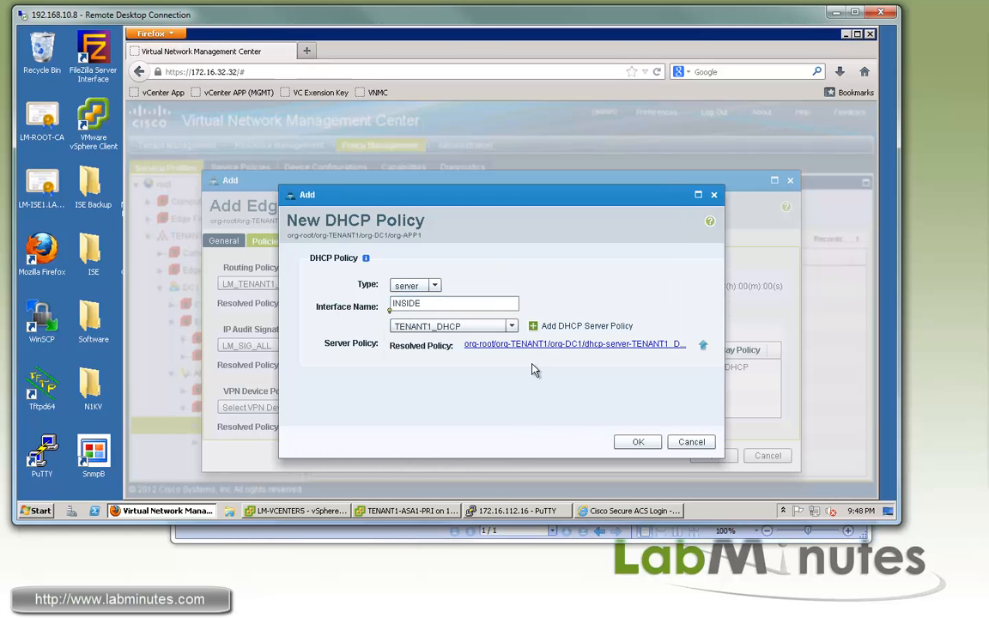
pyautogui.click(638, 442)
pyautogui.click(712, 456)
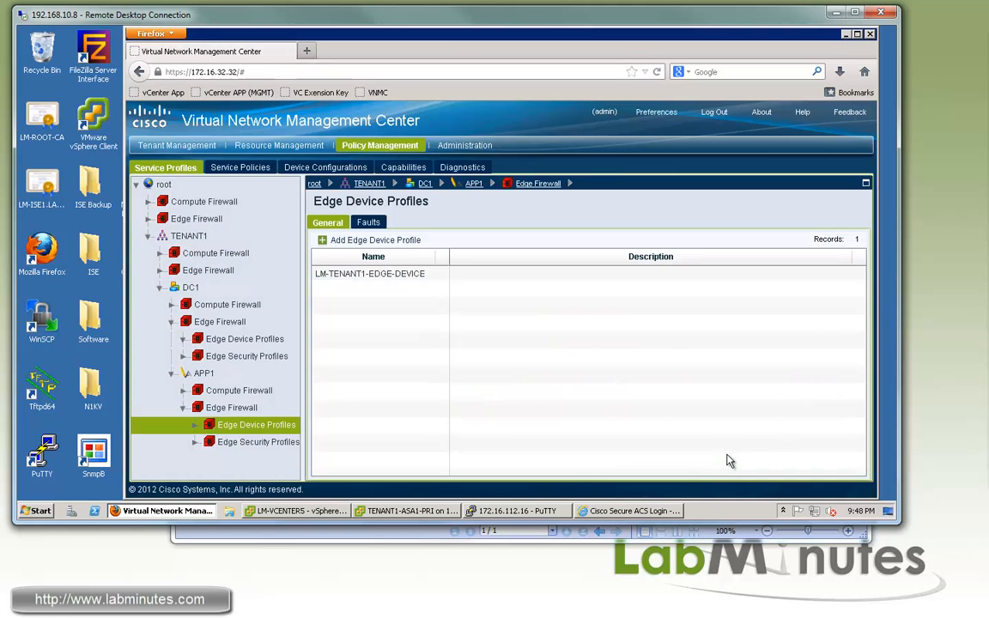
pyautogui.click(262, 426)
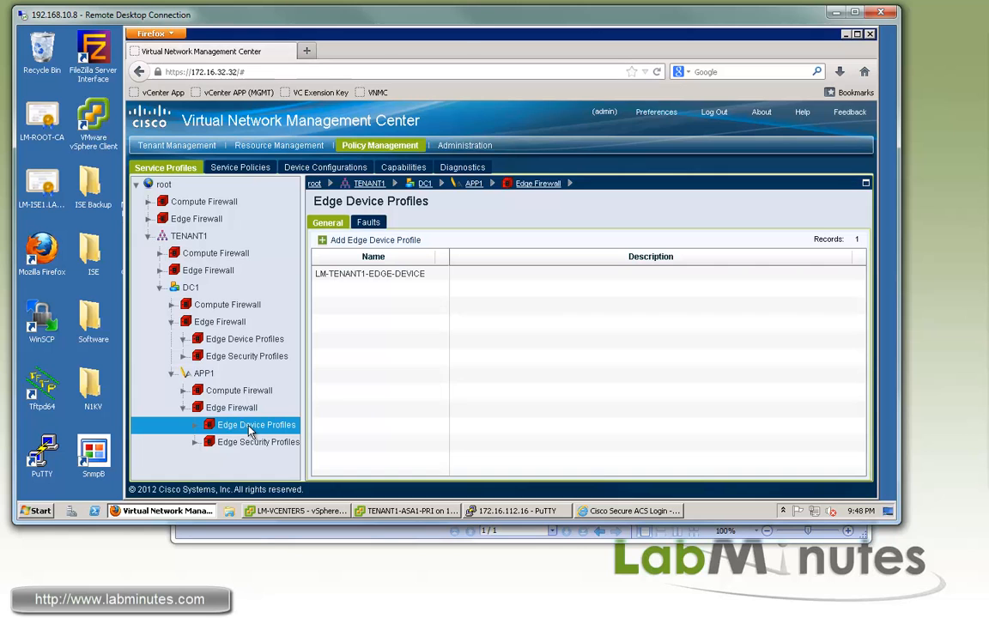
# - Start a new edge firewall in the managed resources of APP1 under DC1, named TENANT1-DC1-APP1-ASA1, with HA mode High Availability
pyautogui.click(264, 148)
pyautogui.click(177, 168)
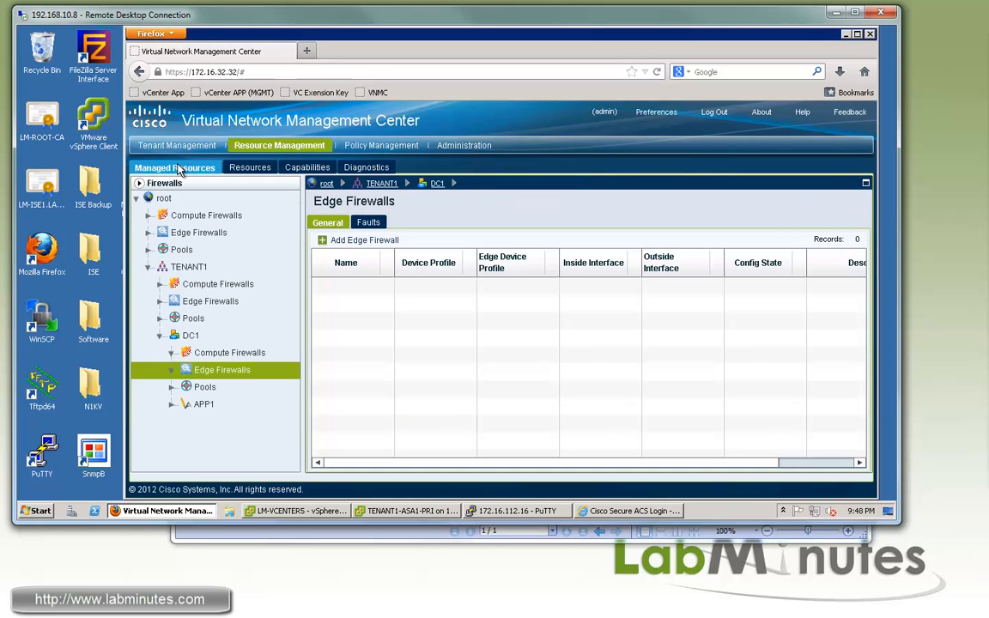
pyautogui.click(175, 407)
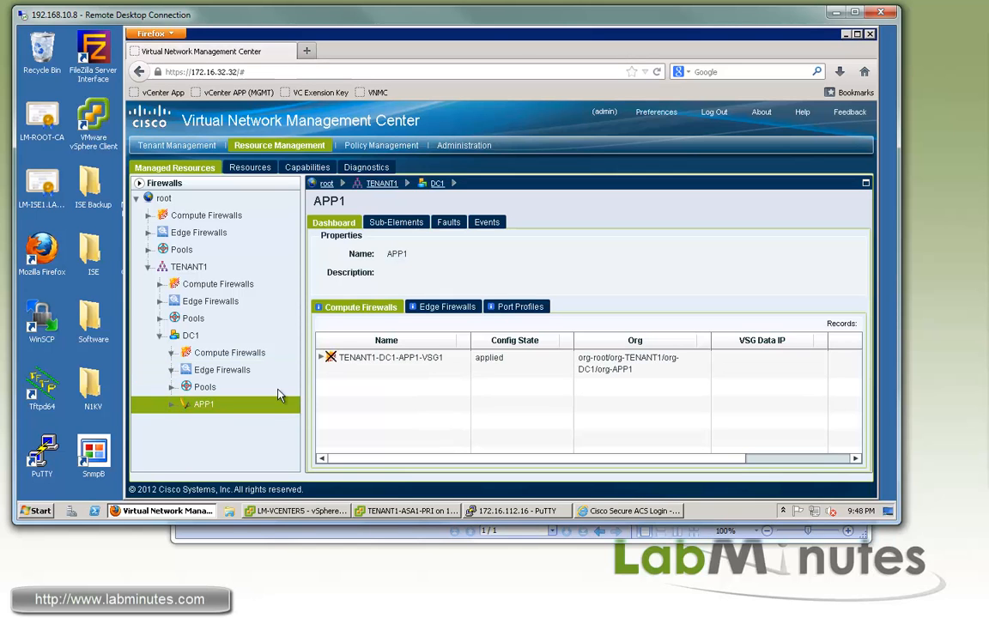
pyautogui.click(231, 439)
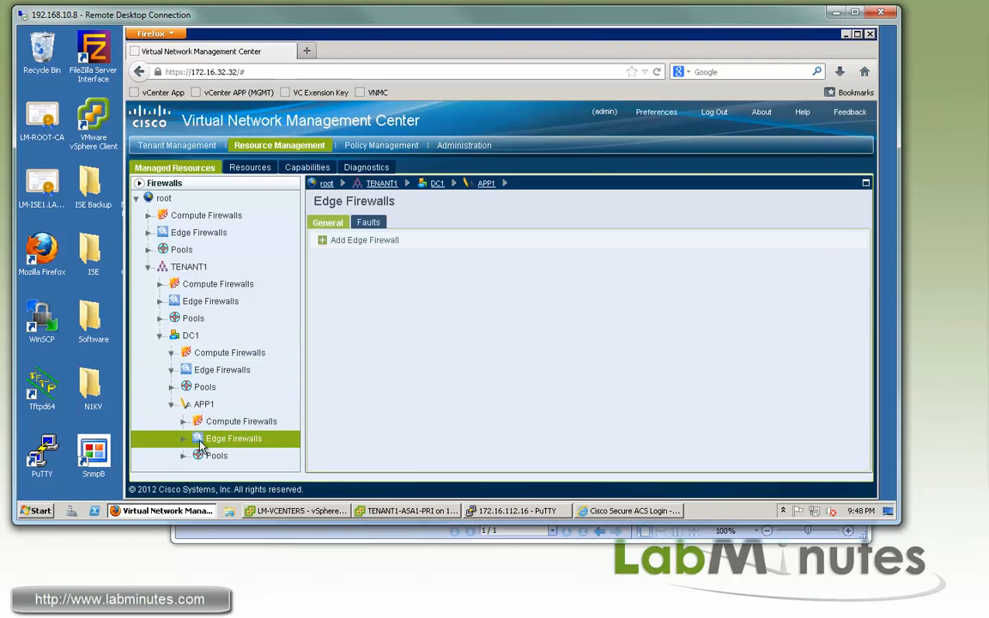
pyautogui.click(362, 241)
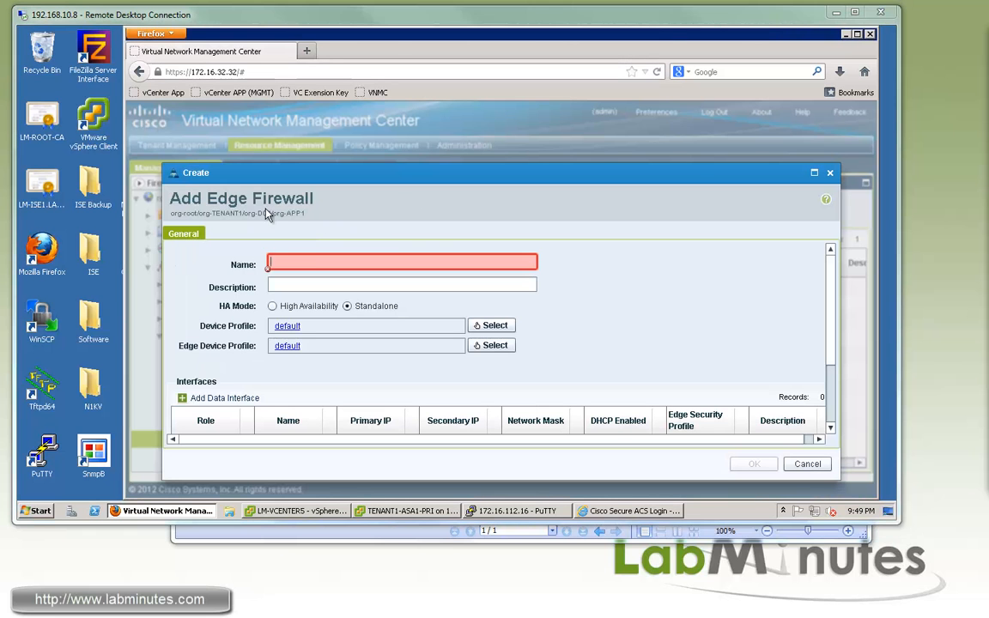
pyautogui.write('TEN')
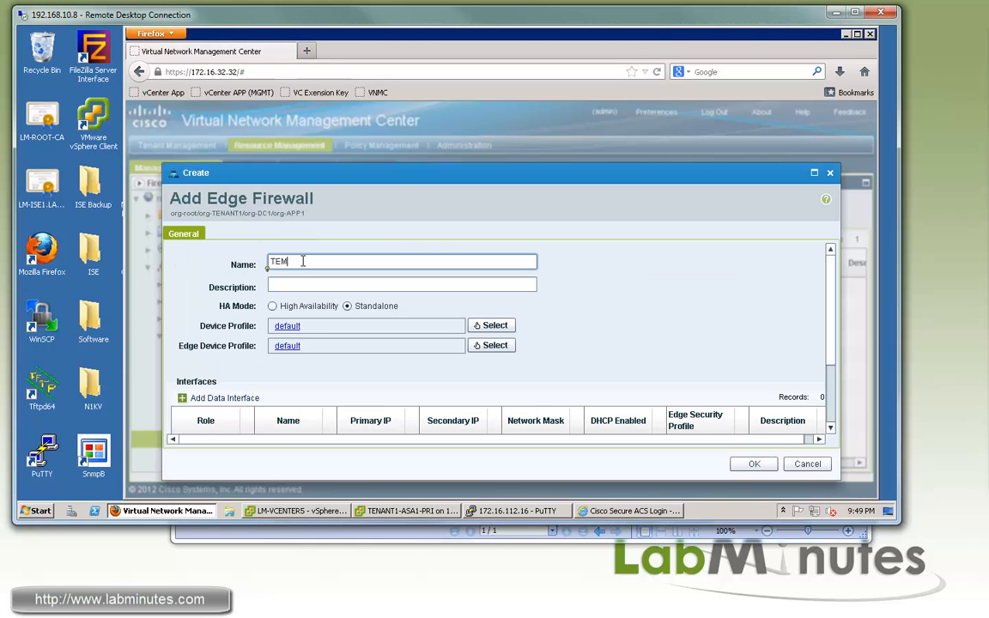
pyautogui.write('4')
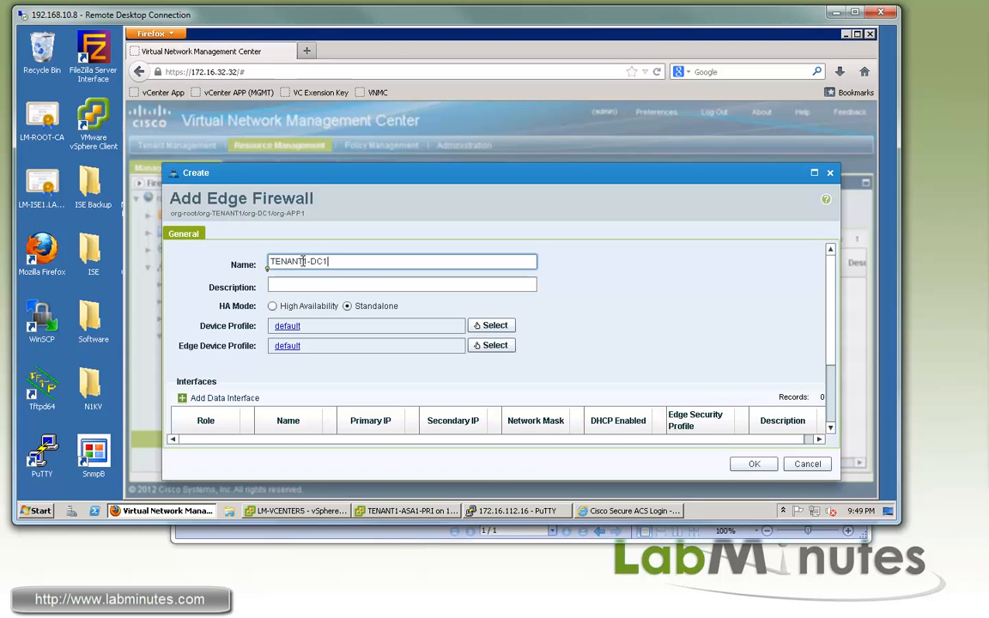
pyautogui.write('NT1-DC1-APP1-ASA1')
pyautogui.click(272, 307)
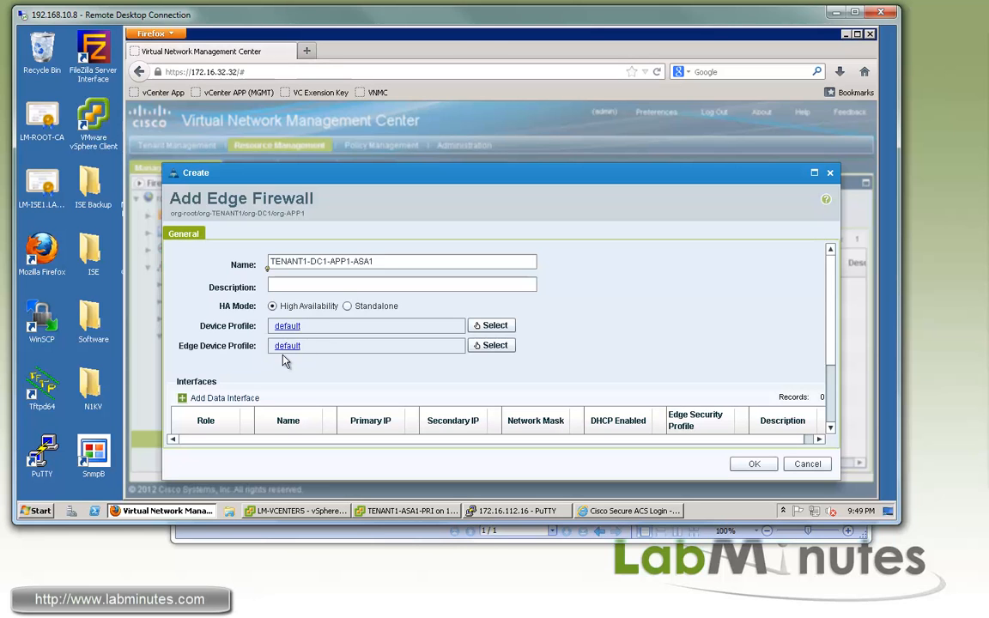
# - Assign device profile LM-ASA-DEVICE-DEFAULT and edge device profile LM-TENANT1-EDGE-DEVICE to the edge firewall
pyautogui.click(477, 329)
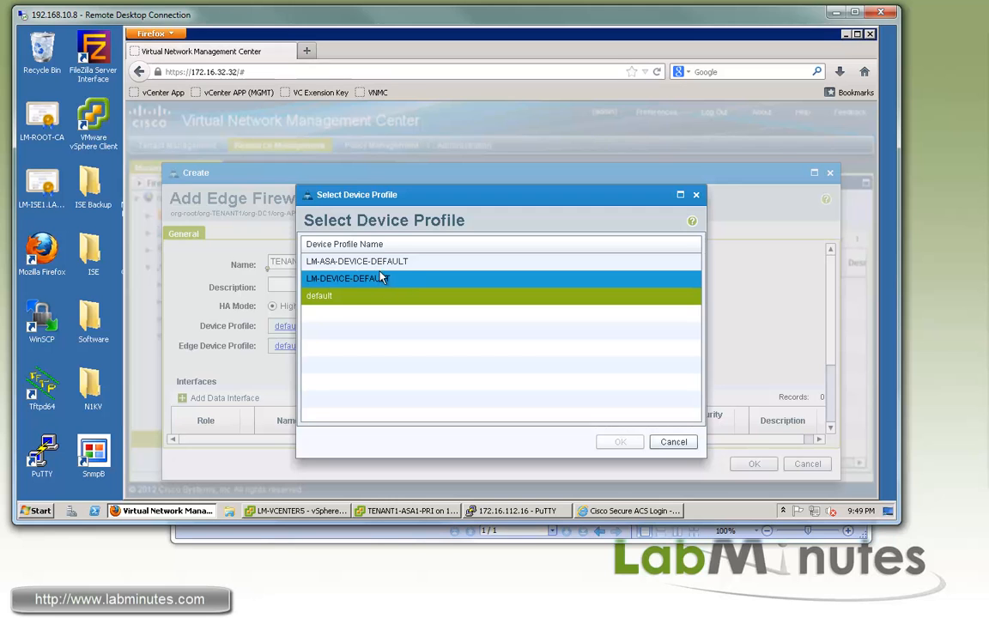
pyautogui.click(379, 264)
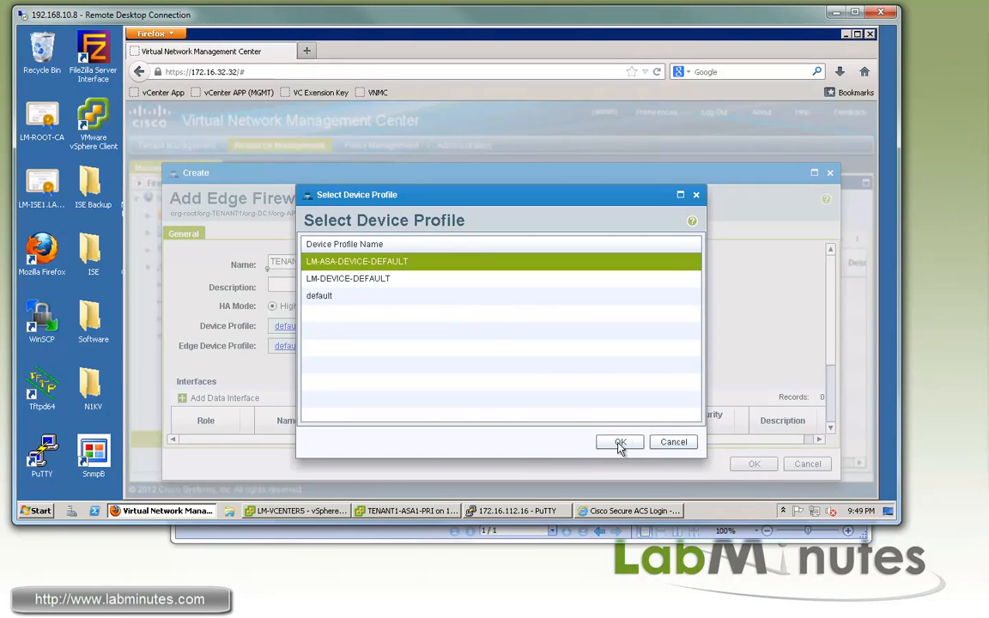
pyautogui.click(619, 444)
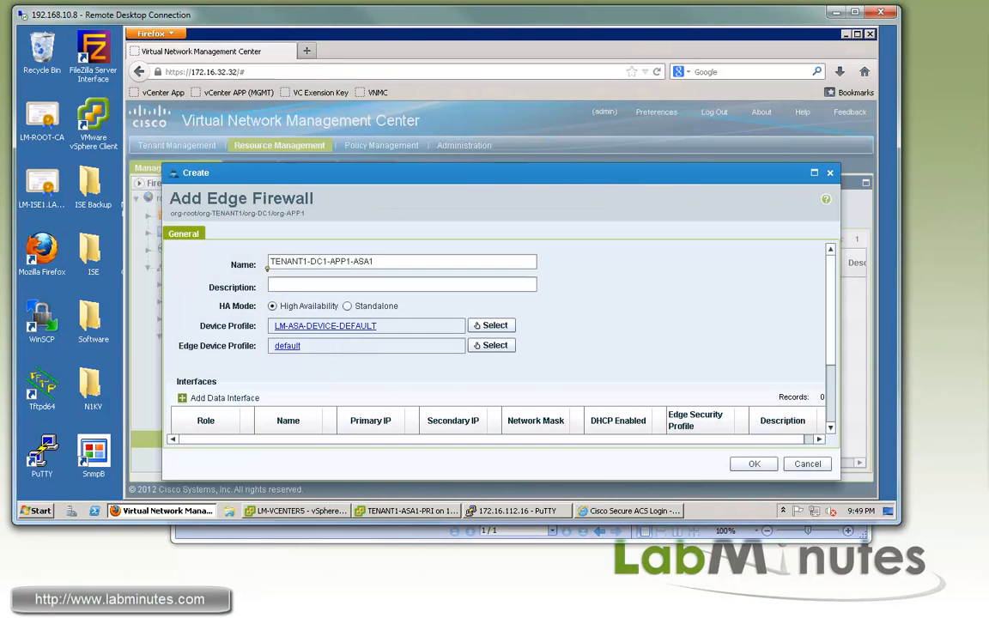
pyautogui.click(492, 345)
pyautogui.click(468, 262)
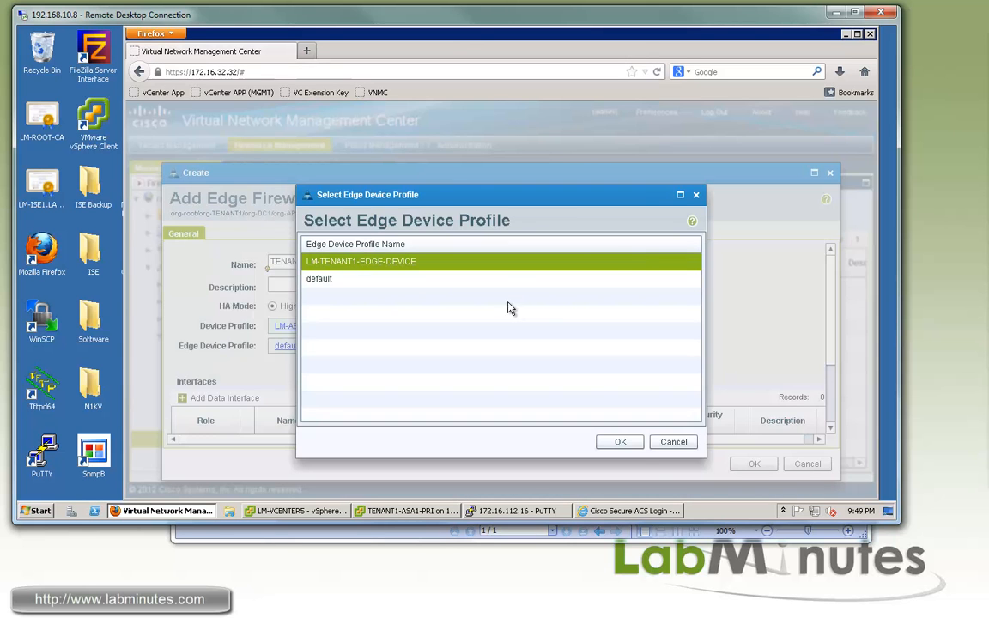
pyautogui.click(620, 442)
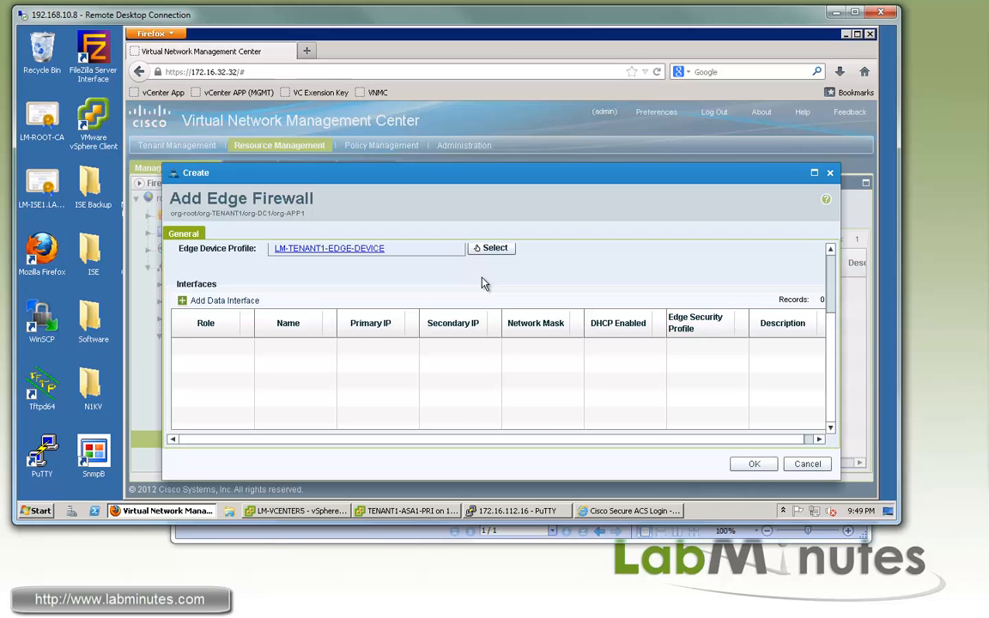
# - Consult the network diagram for the ASA interfaces, and start a data interface named INSIDE with the inside role
pyautogui.click(385, 531)
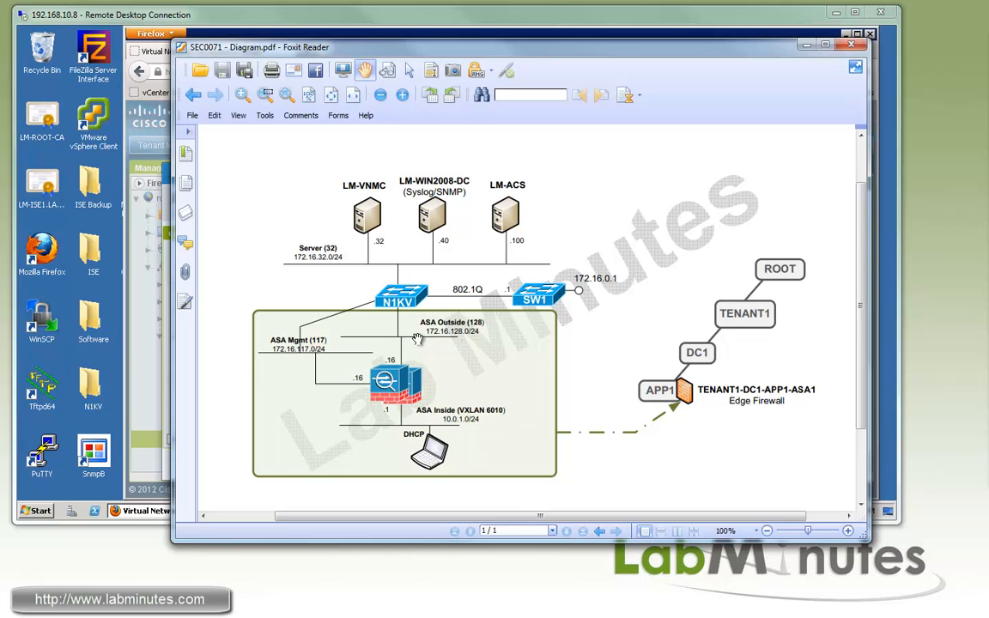
pyautogui.click(169, 31)
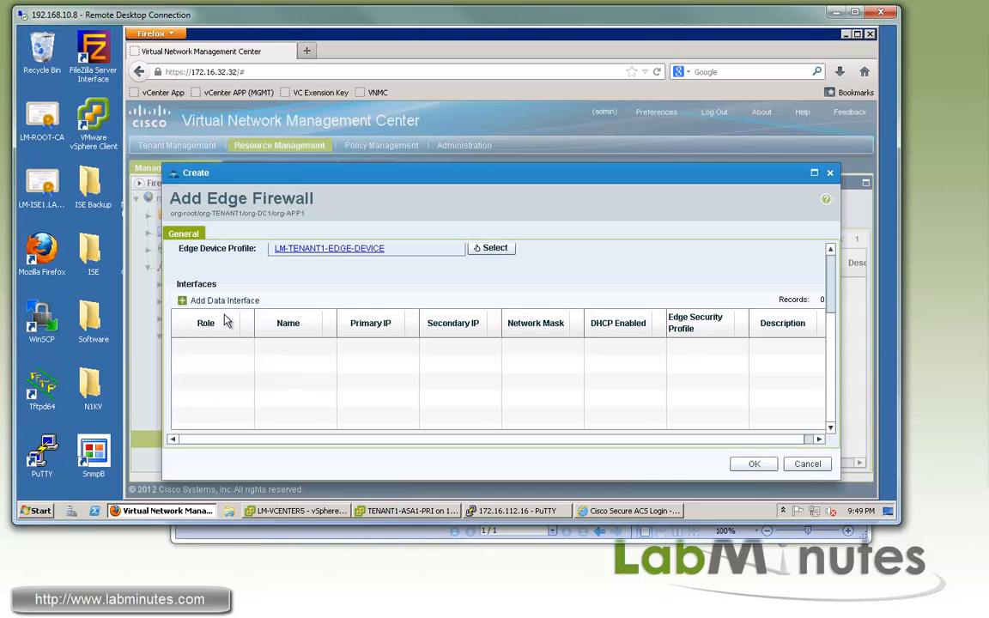
pyautogui.click(220, 301)
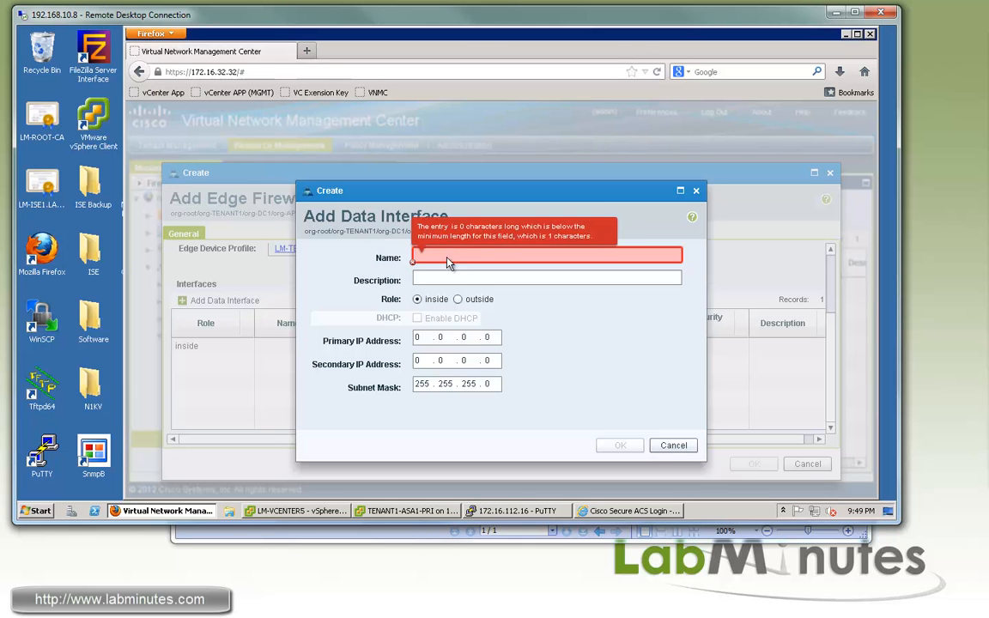
pyautogui.write('INSIDE')
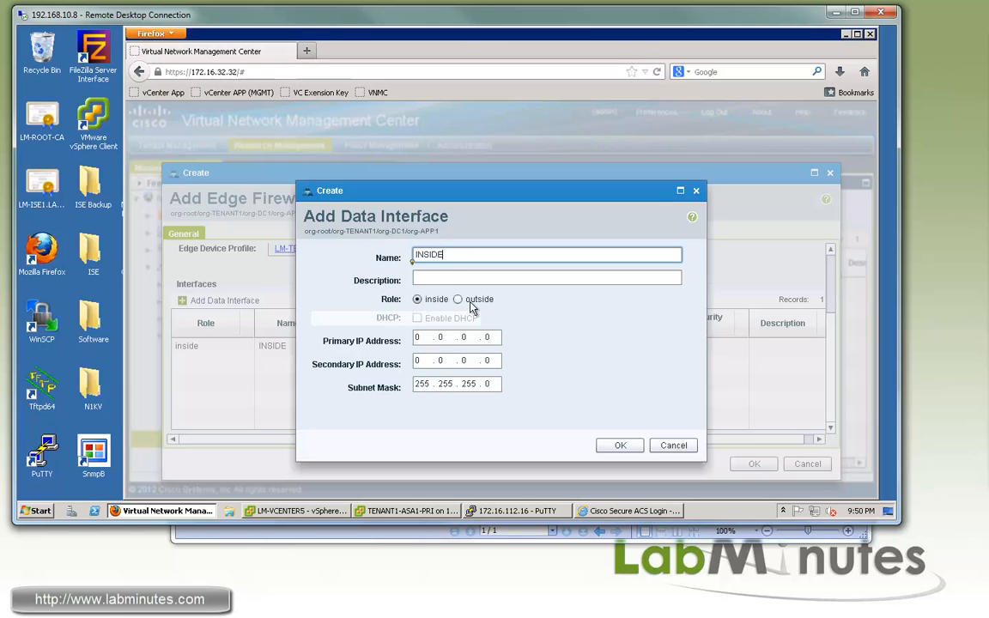
# - Give INSIDE primary IP 10.0.1.1 and secondary IP 10.0.1.2, checking the network diagram, and confirm the interface
pyautogui.click(414, 336)
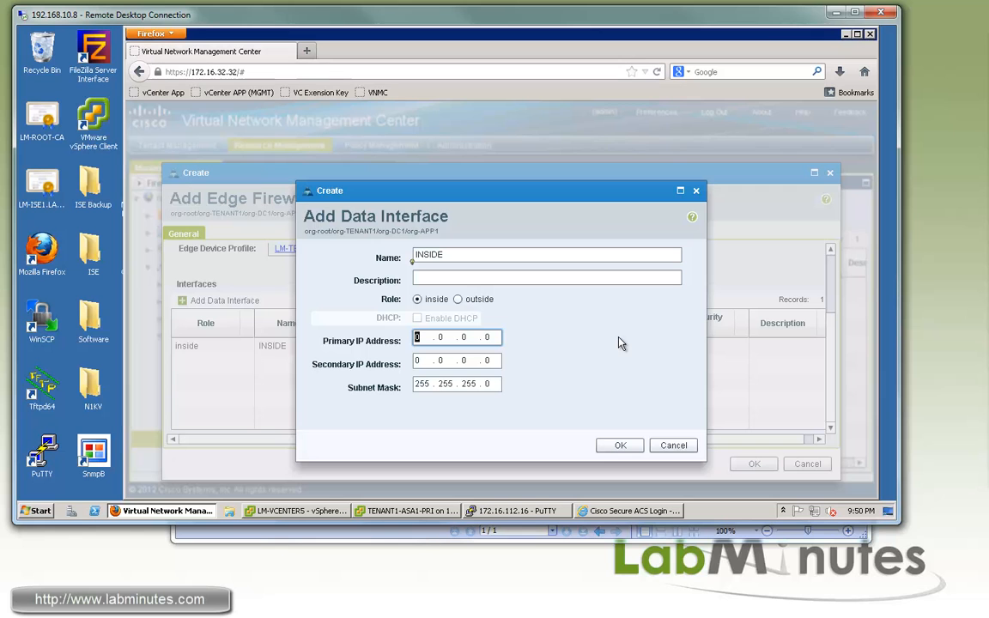
pyautogui.write('10.0.1.')
pyautogui.click(406, 533)
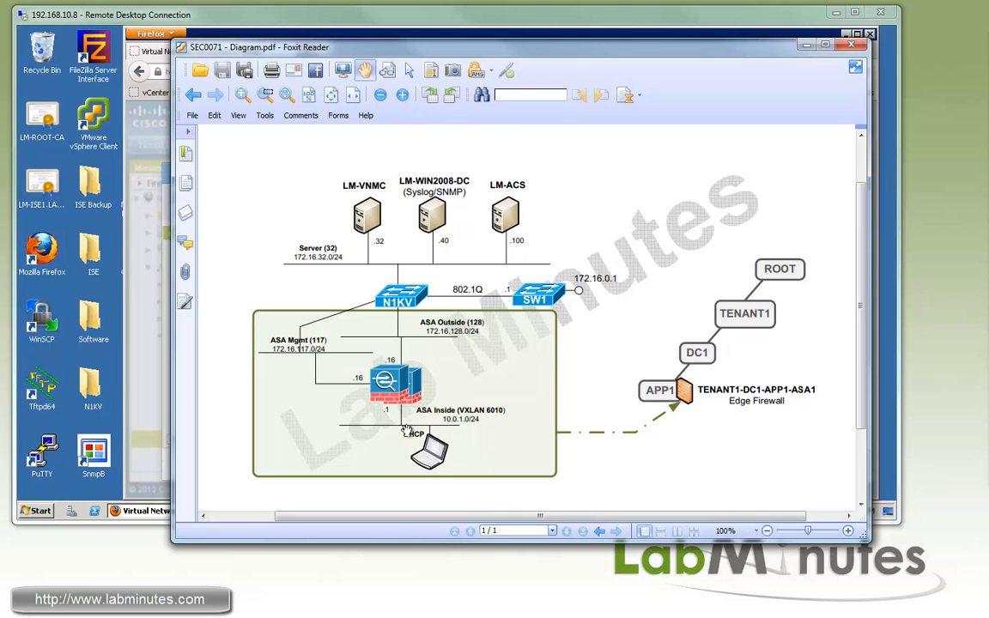
pyautogui.click(501, 20)
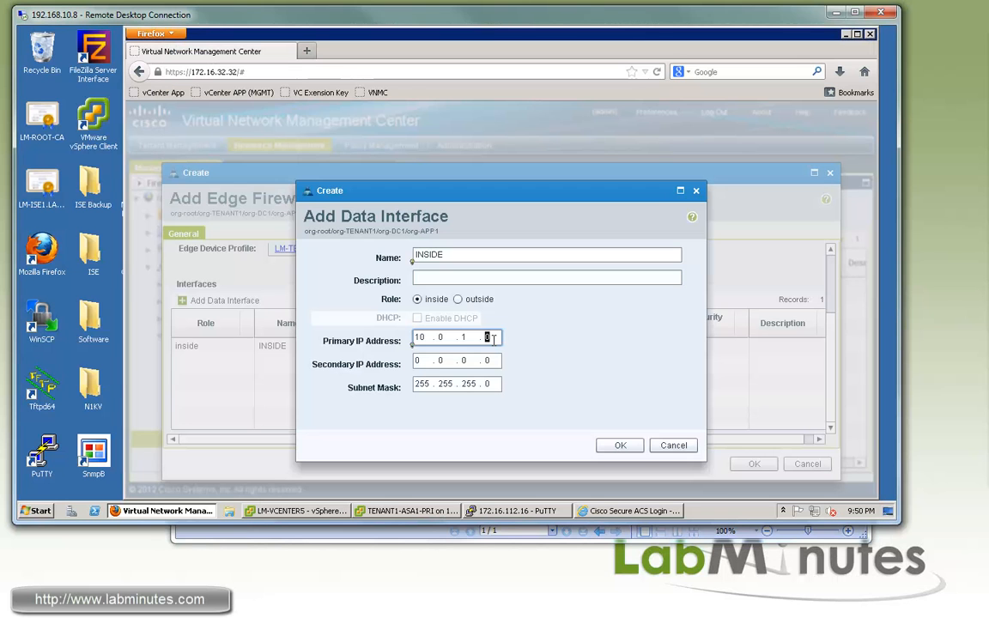
pyautogui.write('1')
pyautogui.press('Tab')
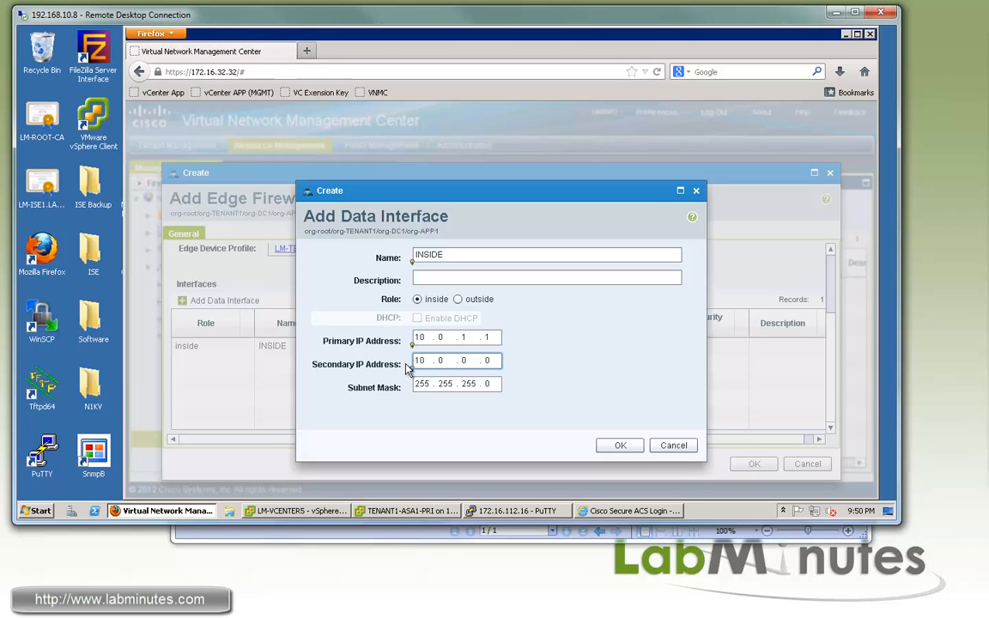
pyautogui.write('10.0.1.2')
pyautogui.click(620, 445)
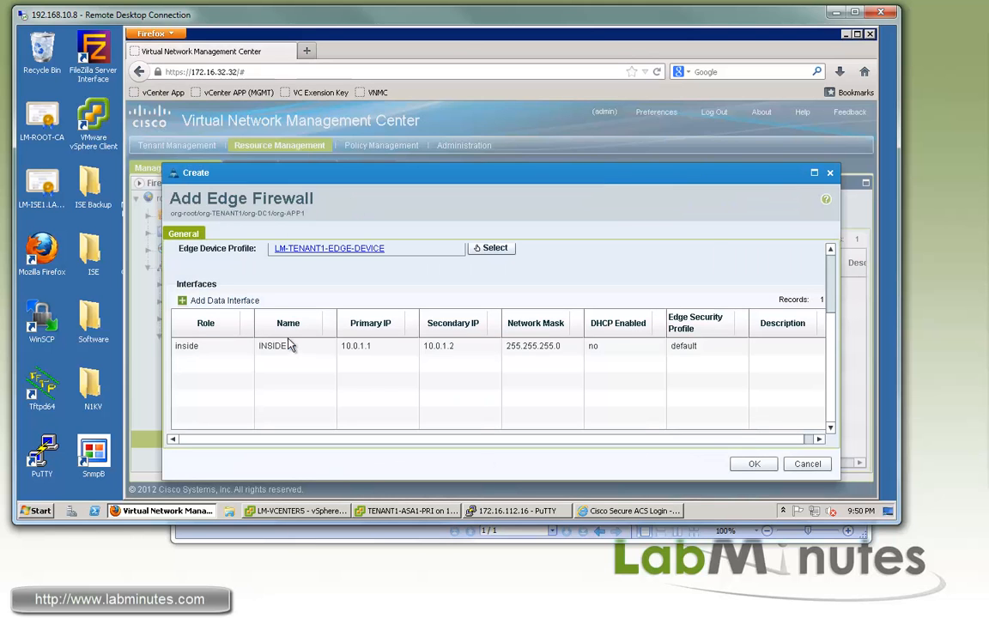
# - Start a second data interface named OUTSIDE with the outside role
pyautogui.click(220, 300)
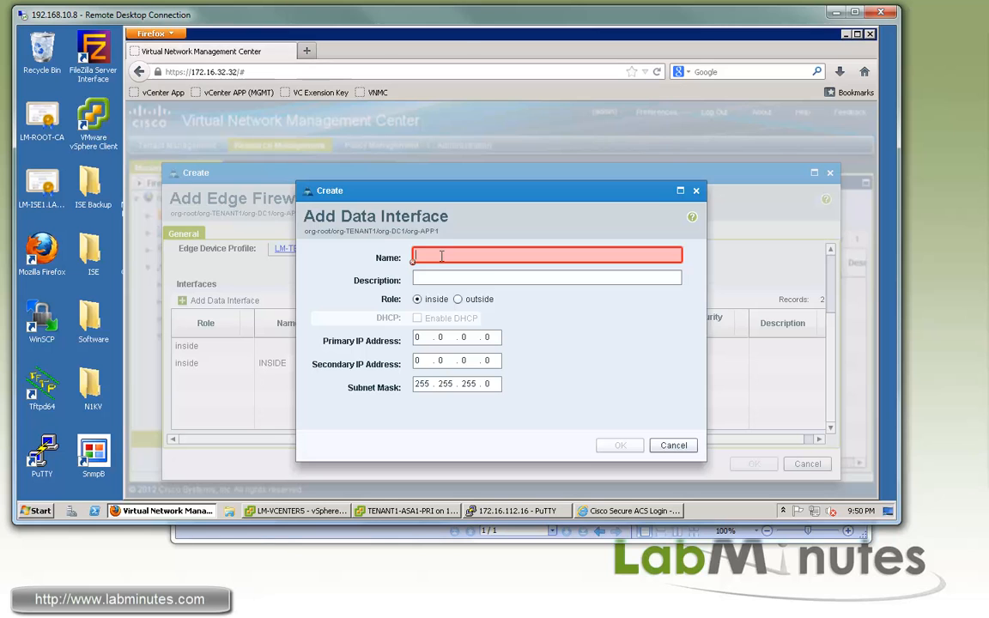
pyautogui.write('OUTSIDE')
pyautogui.click(458, 299)
pyautogui.click(414, 341)
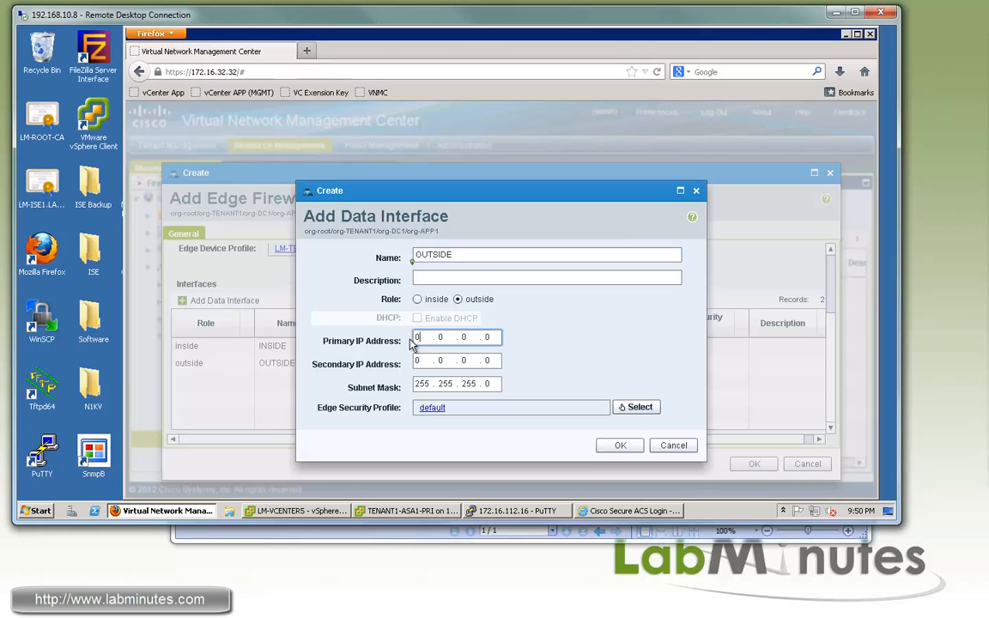
# - Give OUTSIDE primary IP 172.16.128.16 and the next address as secondary IP, confirm the interface, and save the edge firewall
pyautogui.write('172 . 16 . 128 .')
pyautogui.press('Tab')
pyautogui.write('1')
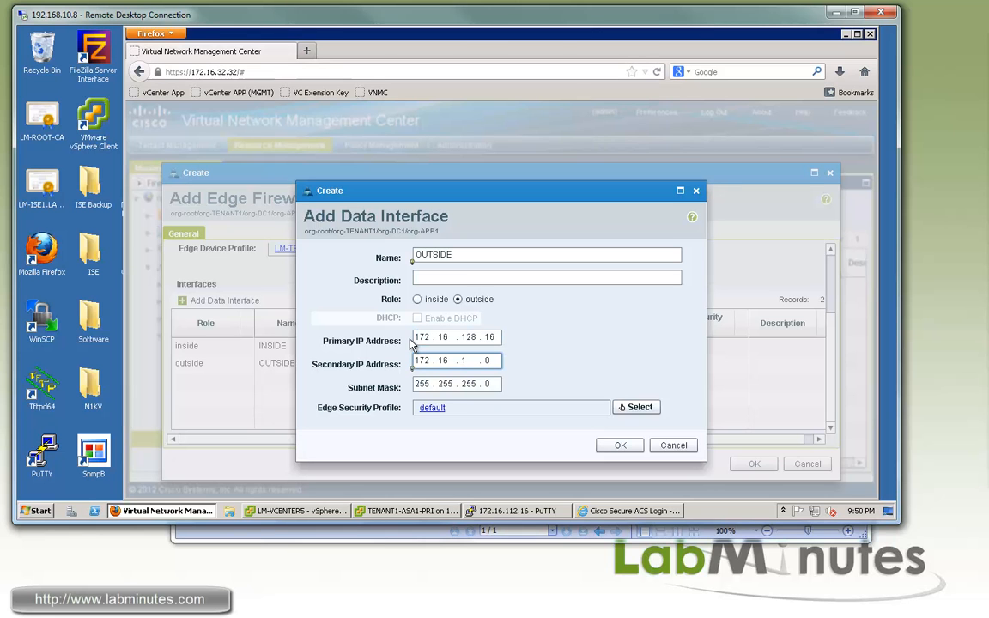
pyautogui.write('7')
pyautogui.click(620, 445)
pyautogui.click(755, 466)
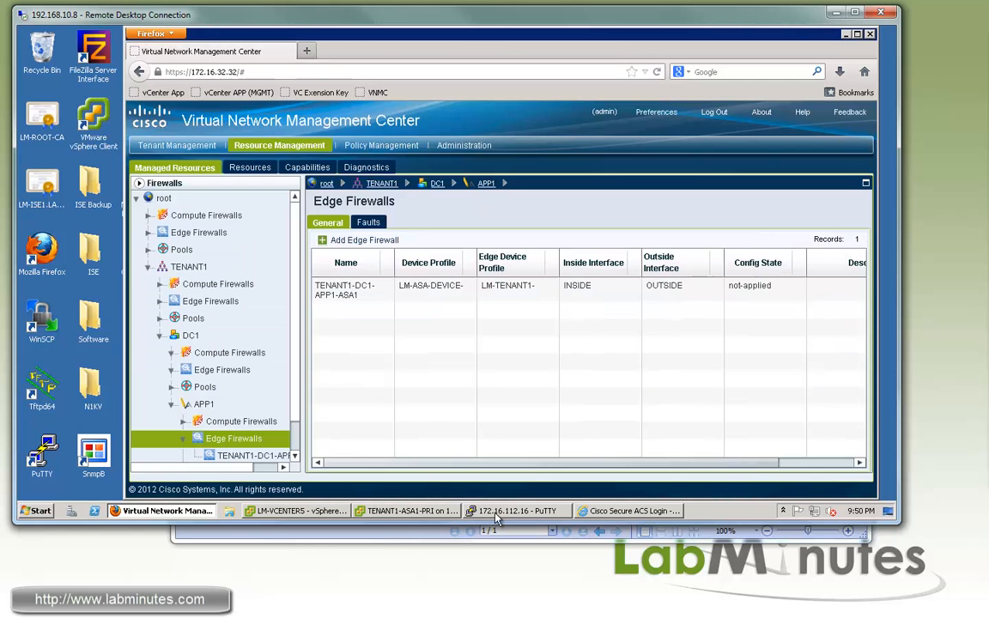
# - Check the ASA 1000V at 172.16.117.16 among the firewall resources, and return to APP1's edge firewalls in the managed resources
pyautogui.click(250, 168)
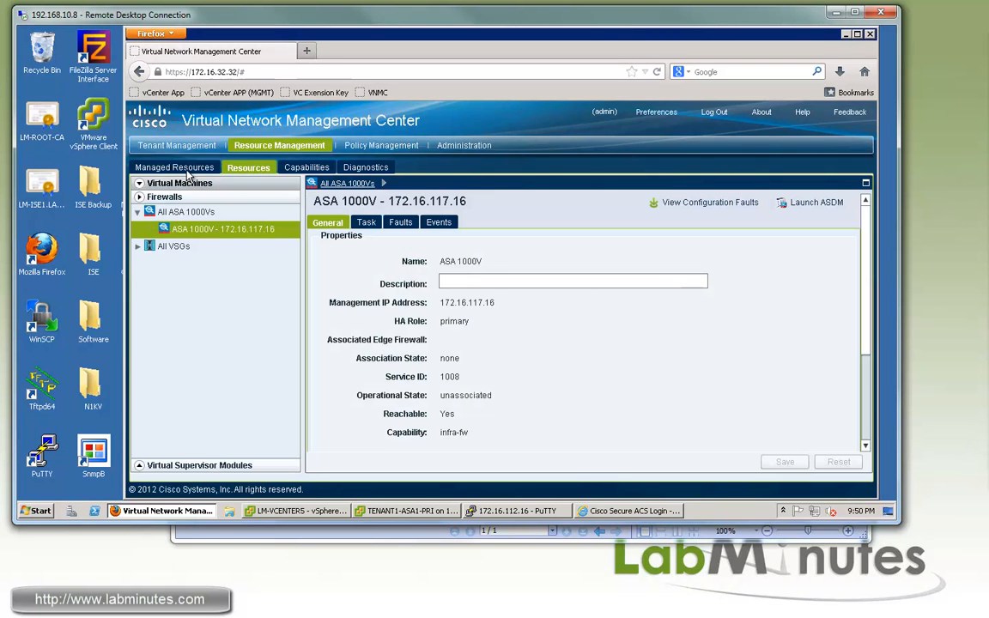
pyautogui.click(181, 166)
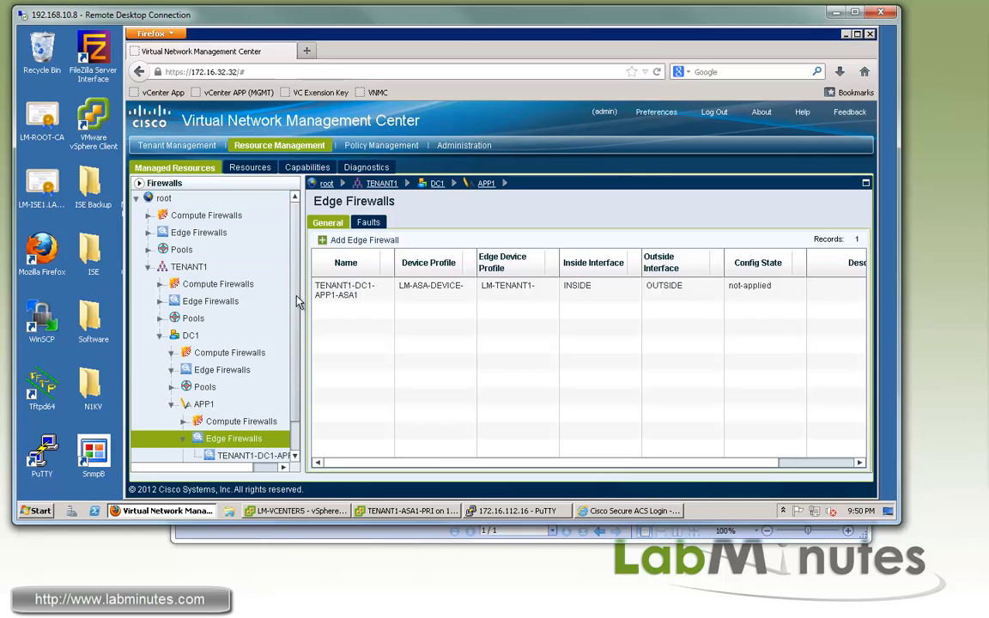
pyautogui.scroll(-1, 292, 301)
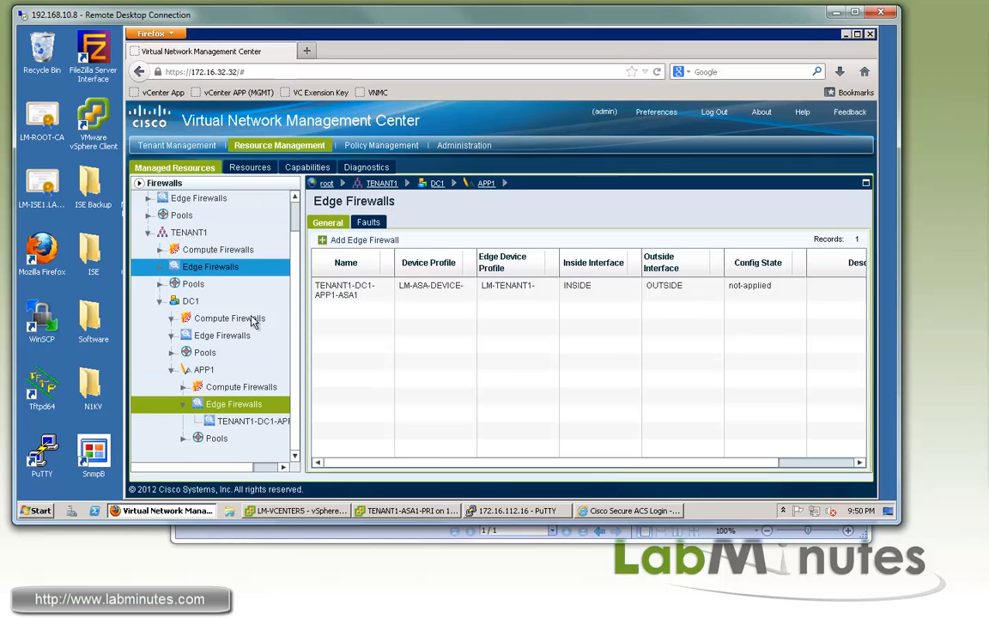
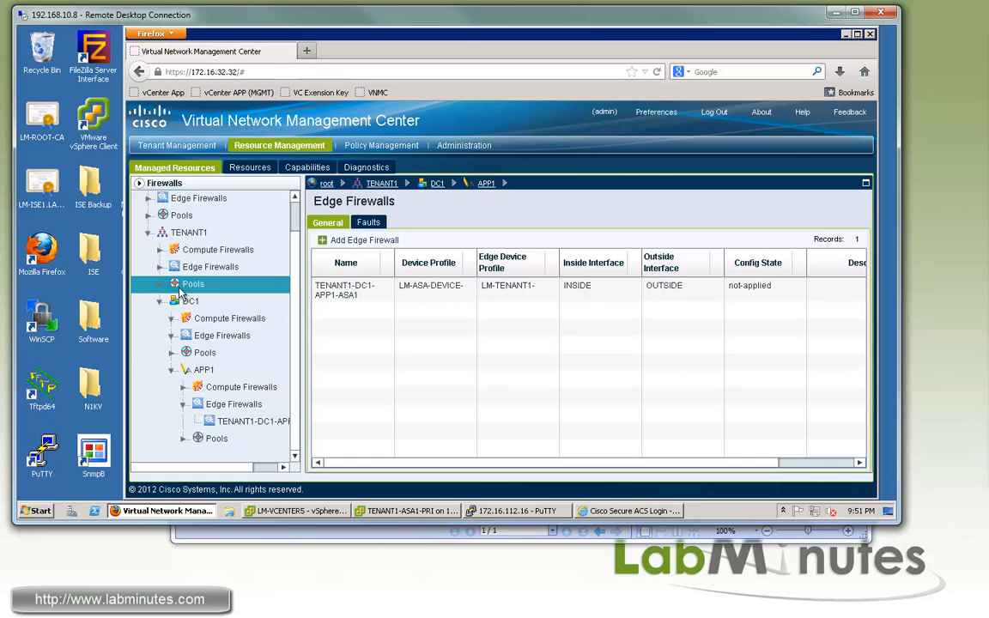
# - Start a new firewall pool named TENANT1-ASA-POOL under TENANT1
pyautogui.click(193, 285)
pyautogui.click(342, 241)
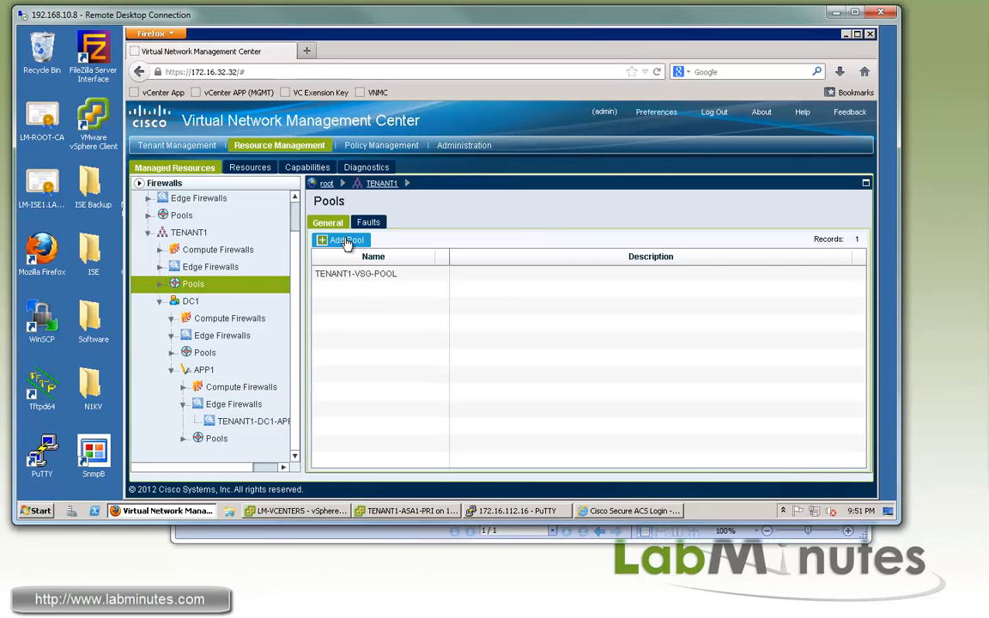
pyautogui.write('TENANT1-')
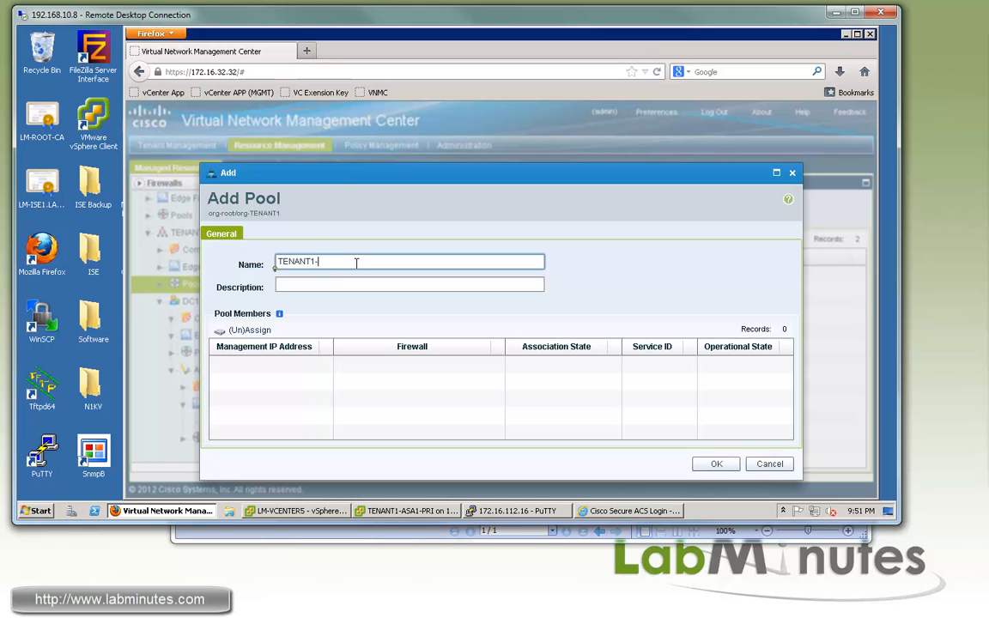
pyautogui.write('ASA-POOL')
# - Assign ASA 1000V 172.16.117.16 to the pool with VSG firewalls filtered out, save the pool, and open APP1's edge firewall TENANT1-DC1-APP1-ASA1
pyautogui.click(249, 329)
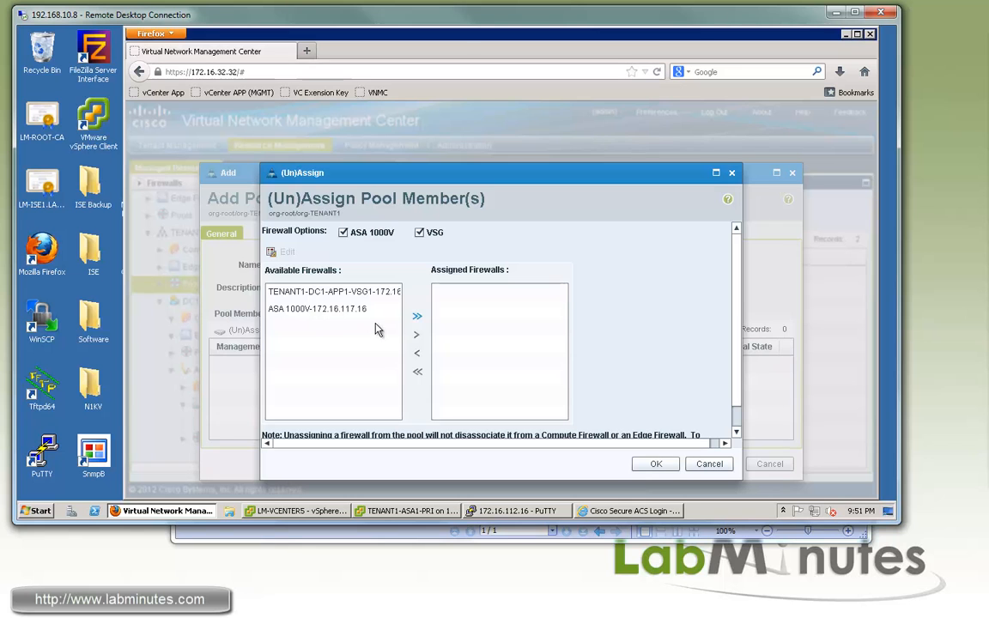
pyautogui.click(353, 309)
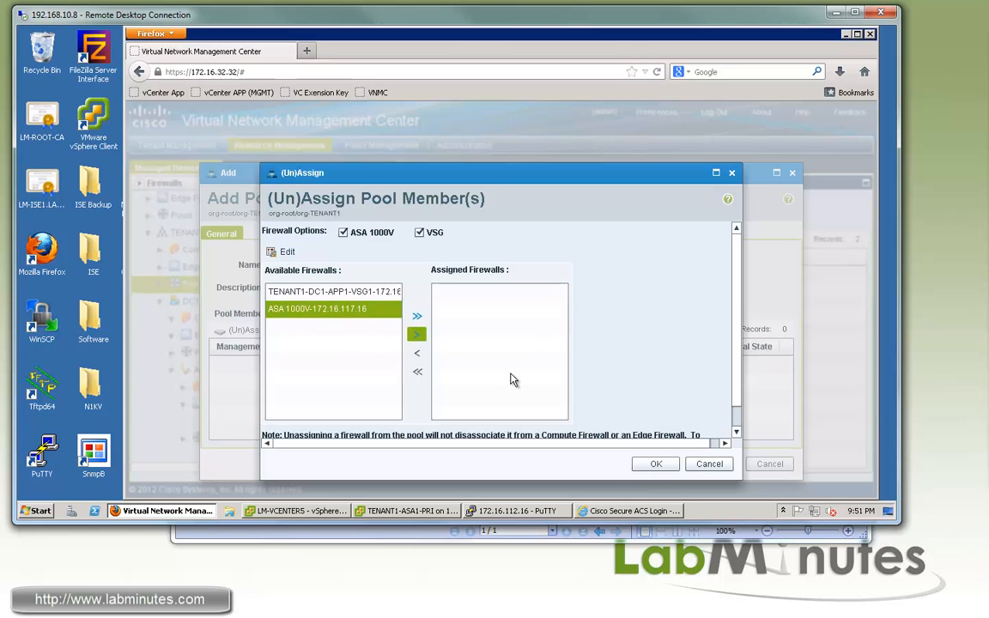
pyautogui.click(419, 232)
pyautogui.click(420, 232)
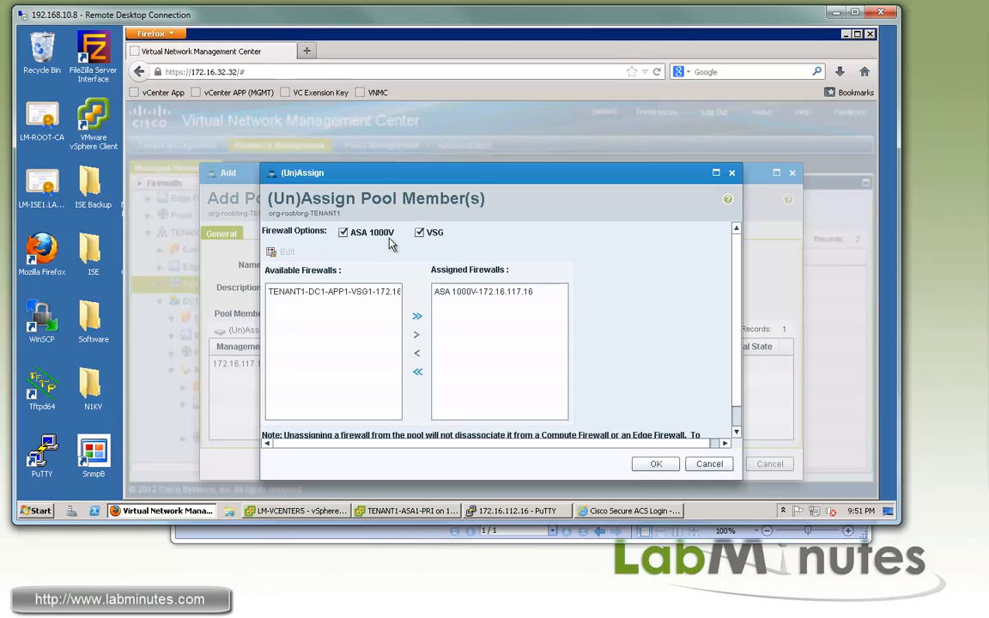
pyautogui.click(420, 234)
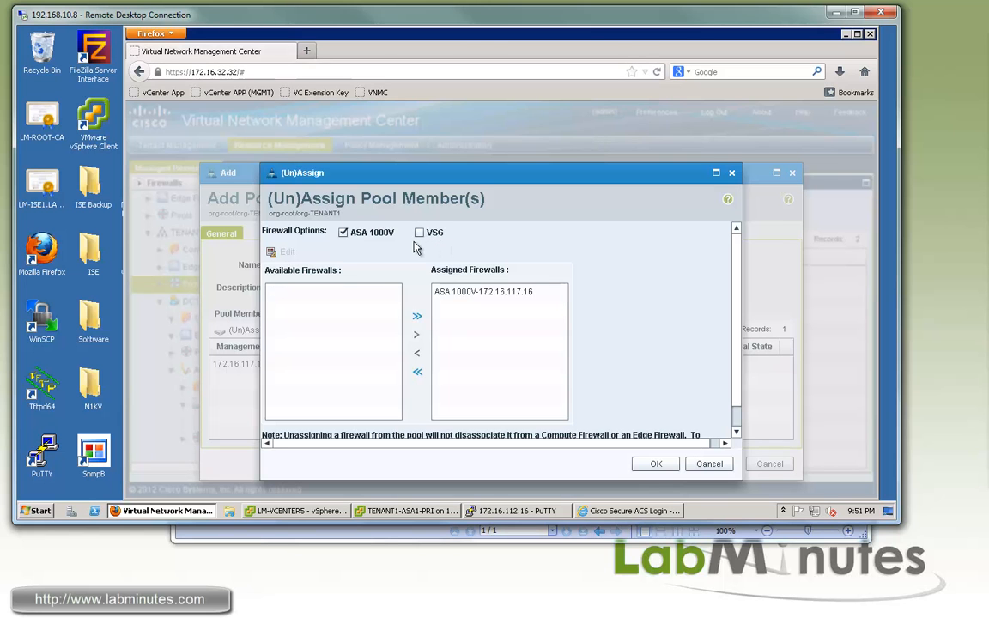
pyautogui.click(653, 464)
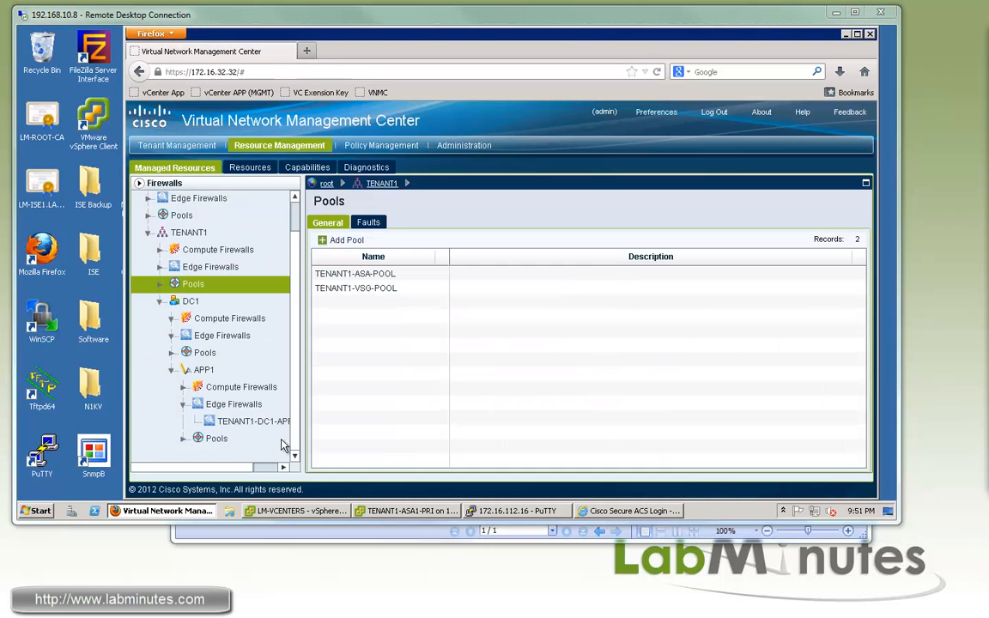
pyautogui.click(288, 424)
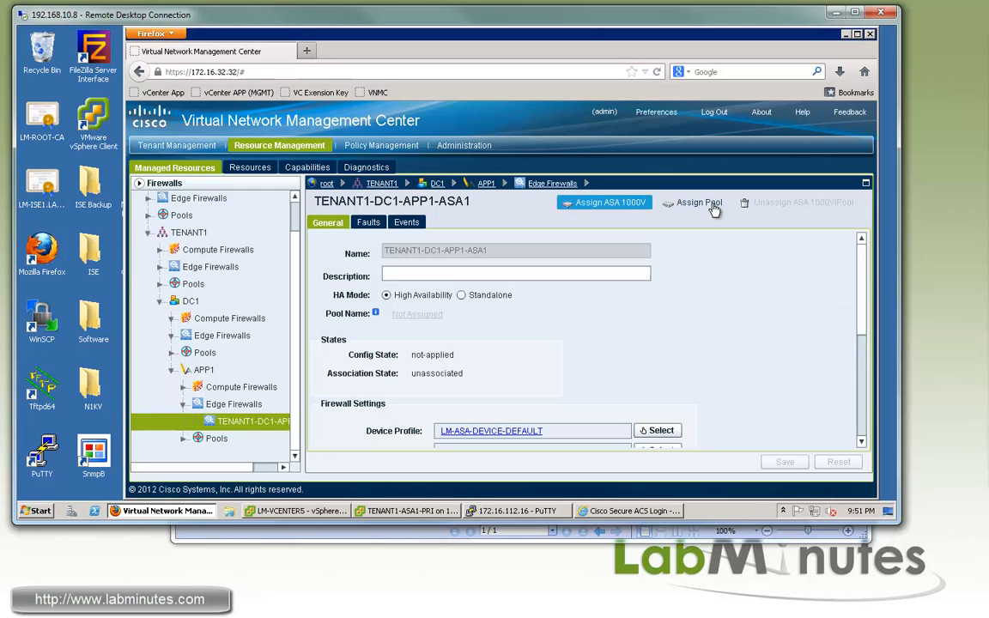
pyautogui.click(624, 206)
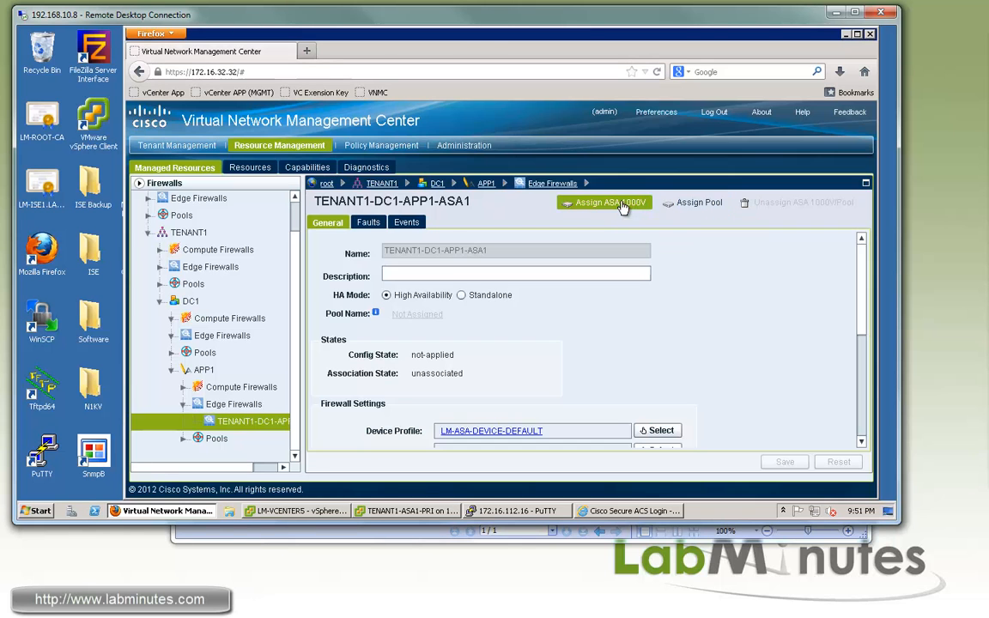
pyautogui.click(525, 269)
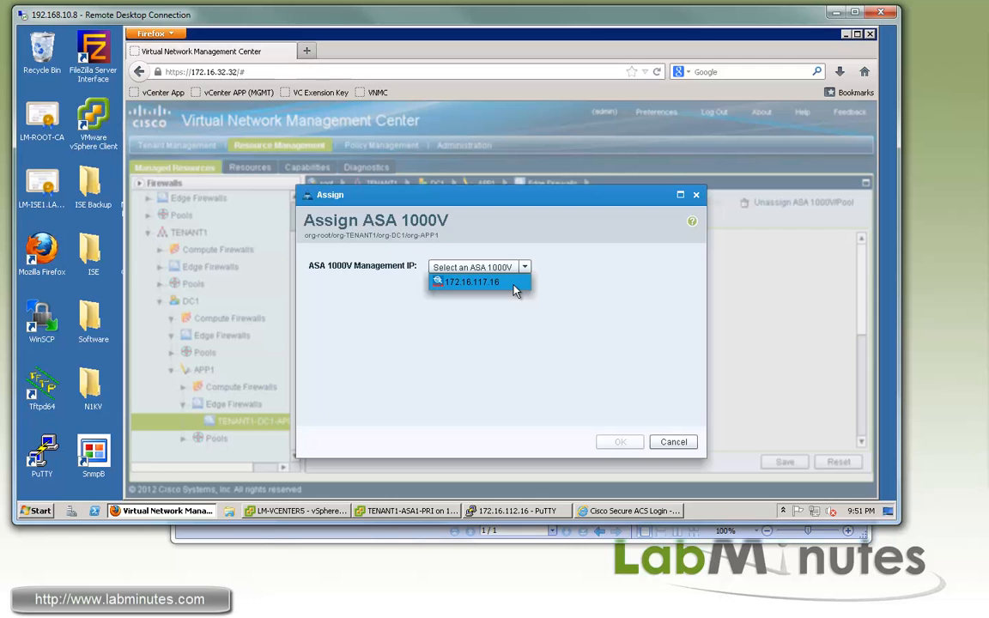
pyautogui.click(596, 292)
pyautogui.click(675, 442)
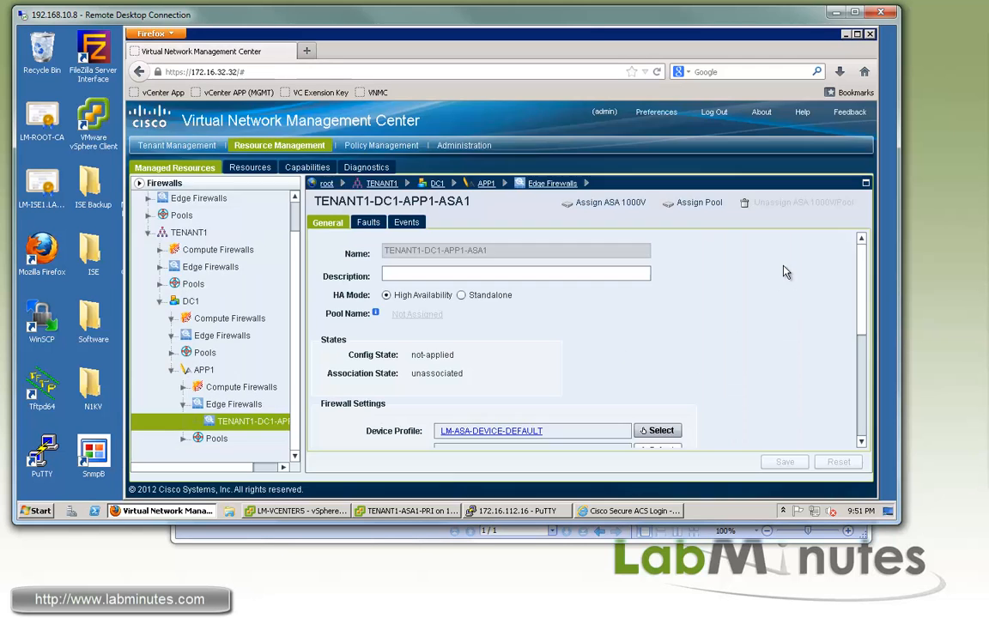
# - Assign TENANT1-ASA-POOL to the TENANT1-DC1-APP1-ASA1 edge firewall
pyautogui.click(694, 206)
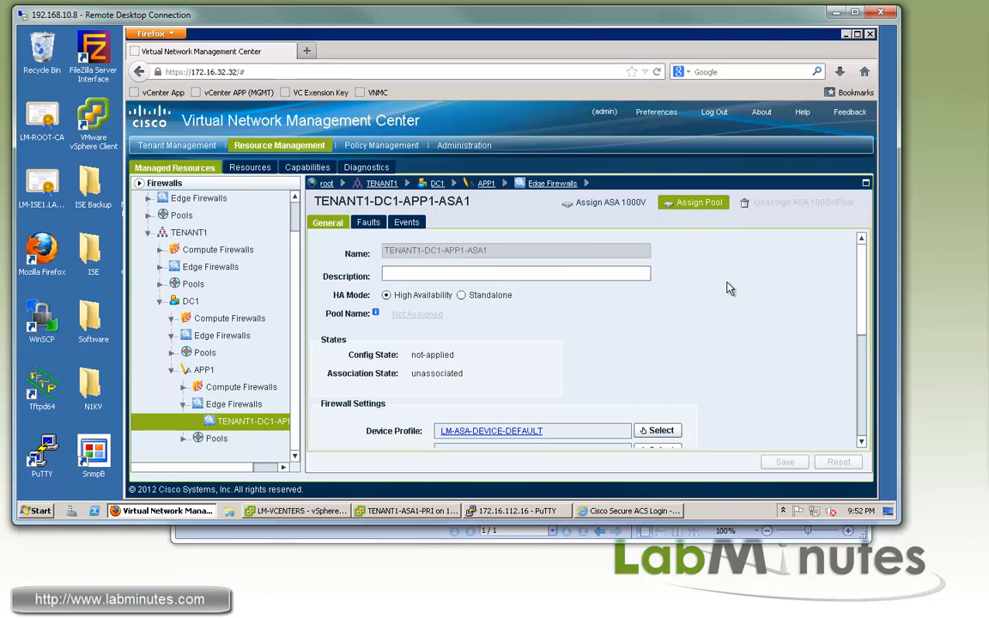
pyautogui.click(480, 271)
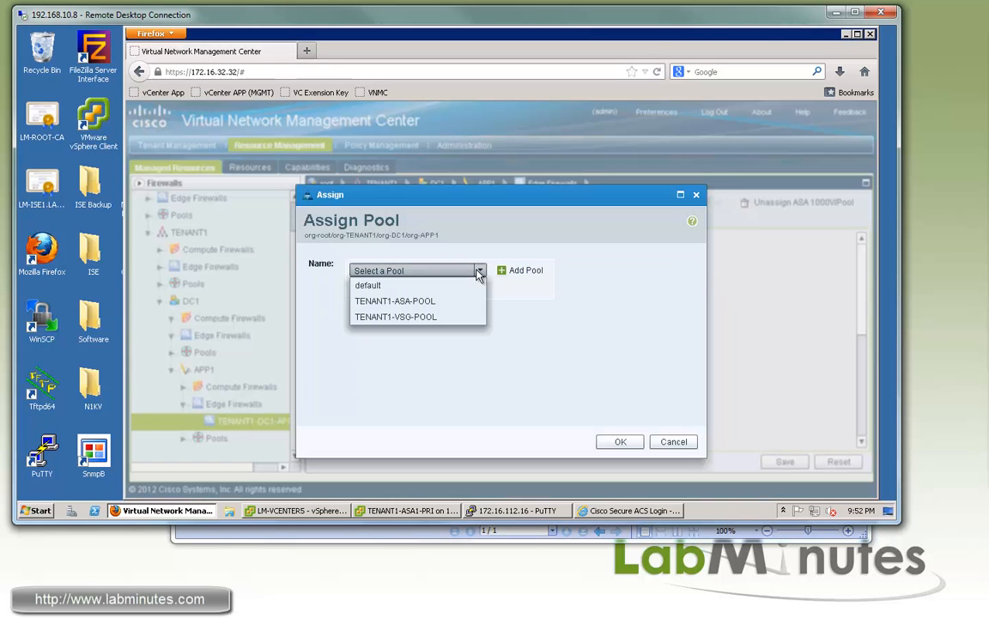
pyautogui.click(415, 303)
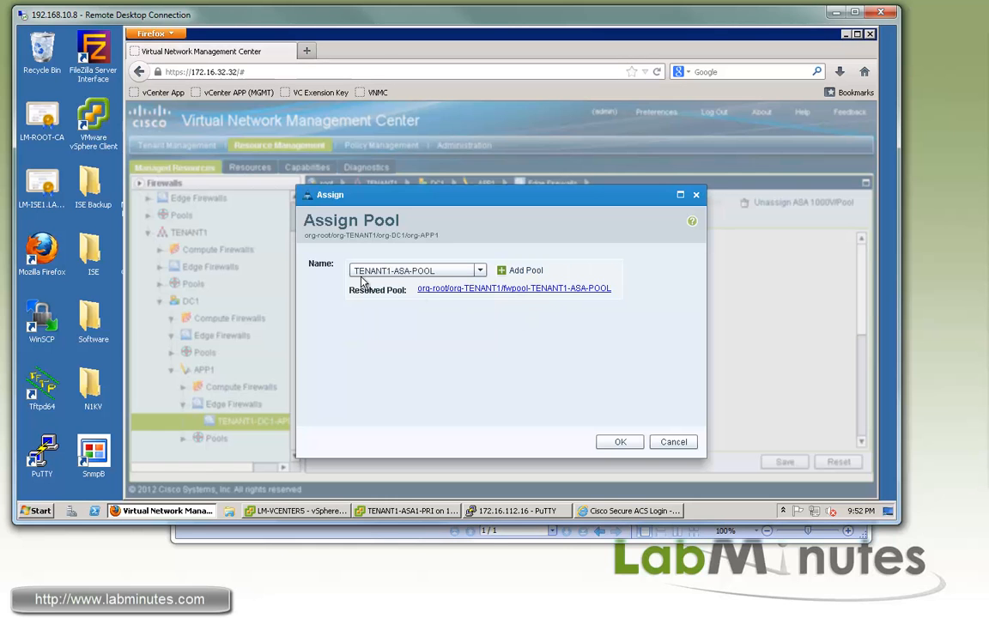
pyautogui.click(620, 442)
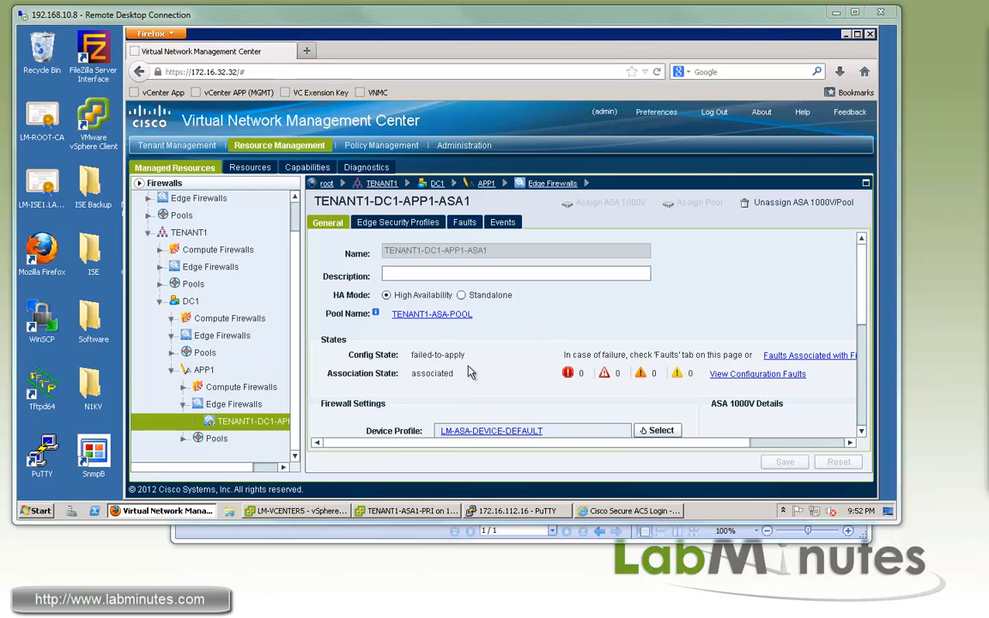
# - Inspect the edge firewall's configuration faults and examine the details of the ConfigSecurityPolicy warning
pyautogui.click(756, 375)
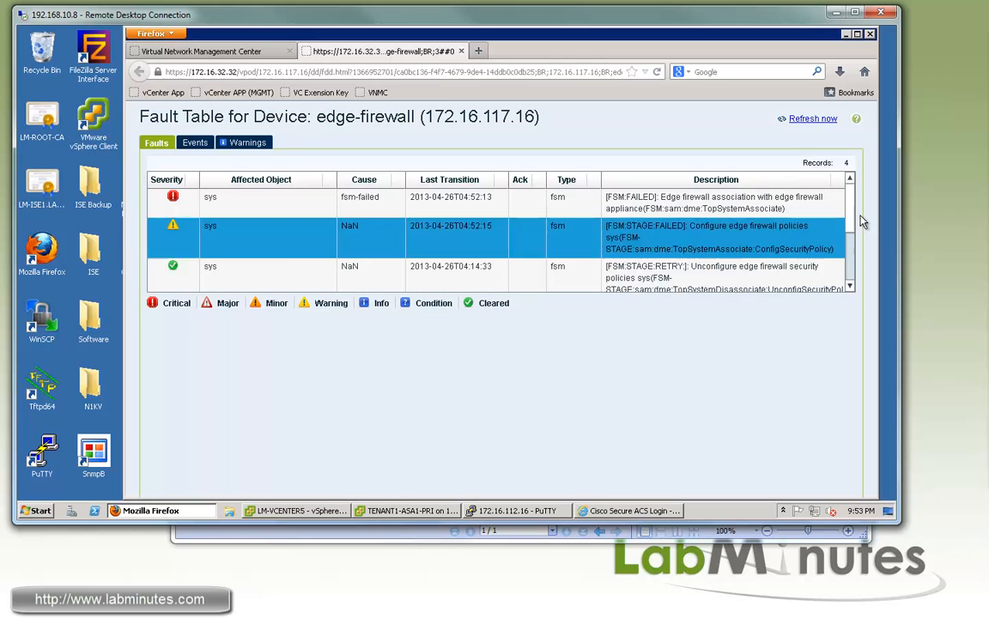
pyautogui.moveTo(851, 219)
pyautogui.mouseDown()
pyautogui.moveTo(846, 271)
pyautogui.moveTo(851, 239)
pyautogui.mouseUp()
pyautogui.click(606, 249)
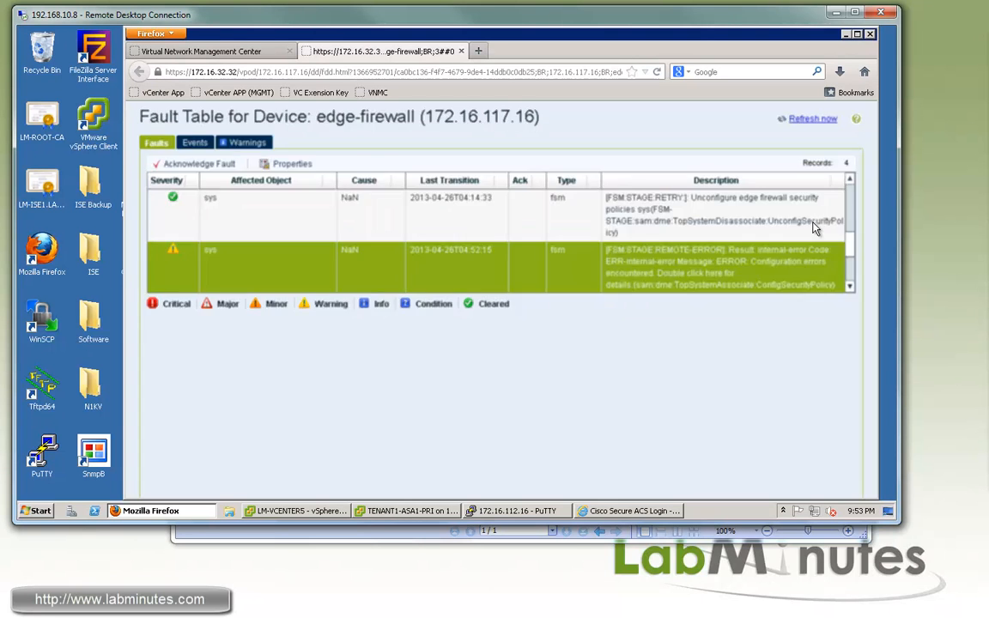
pyautogui.doubleClick(816, 252)
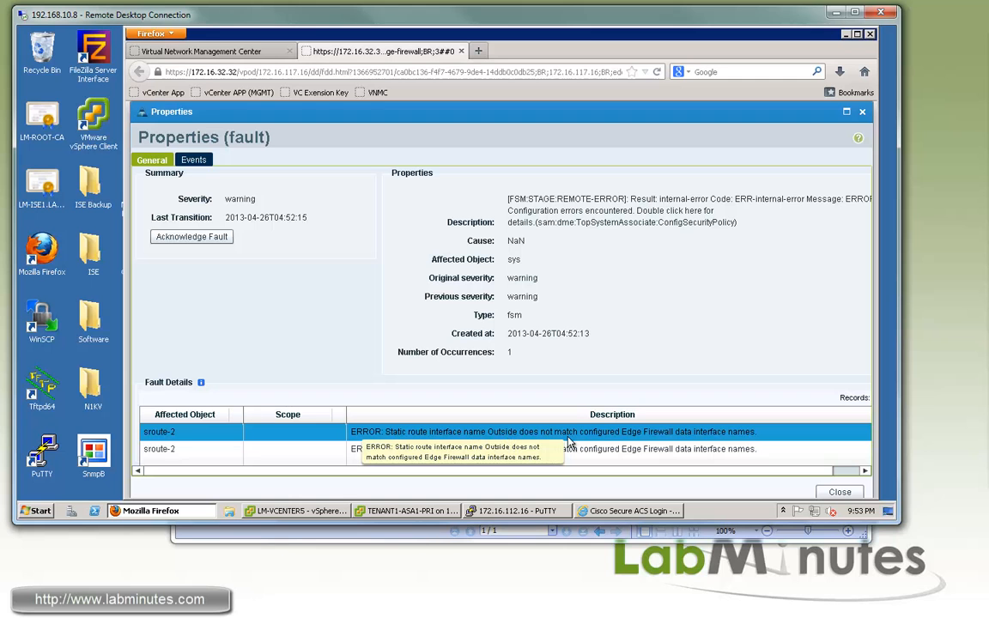
# - Return to the VNMC page and open DC1's routing policy LM_TENANT1_ROUTING for editing
pyautogui.click(204, 52)
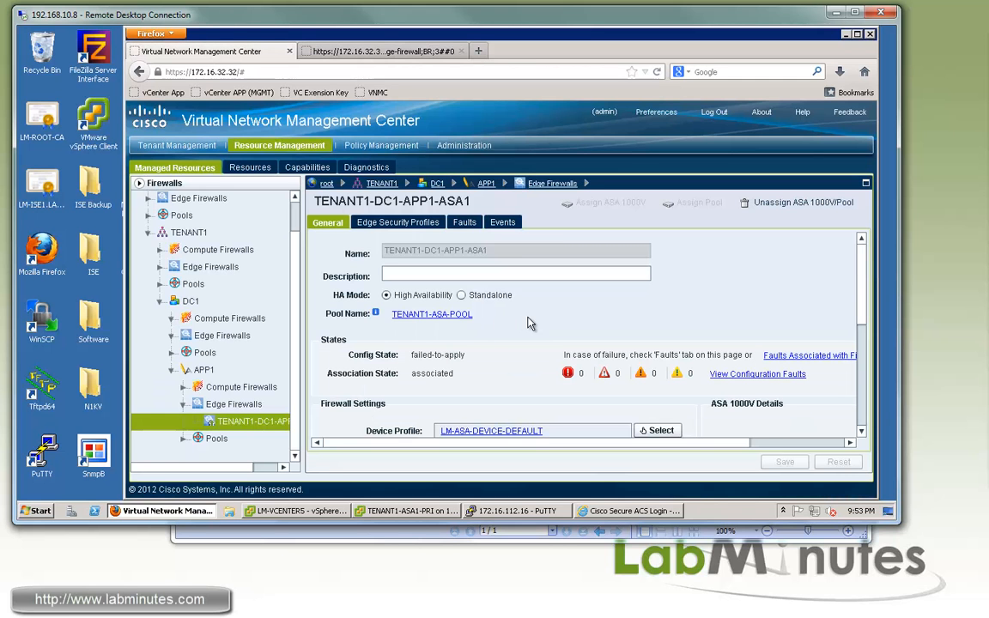
pyautogui.moveTo(295, 241); pyautogui.dragTo(294, 281)
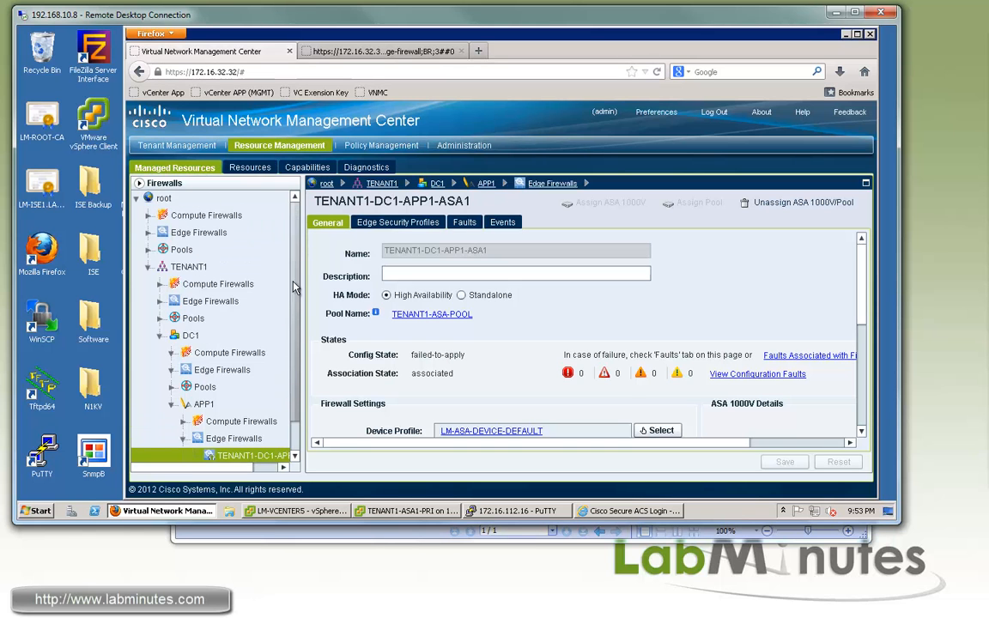
pyautogui.click(352, 146)
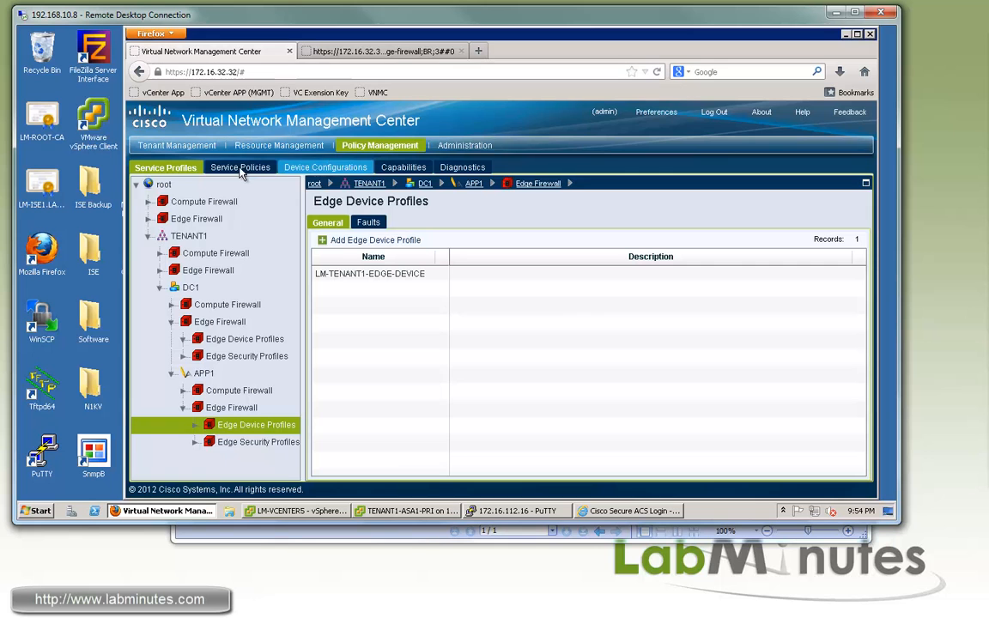
pyautogui.click(230, 168)
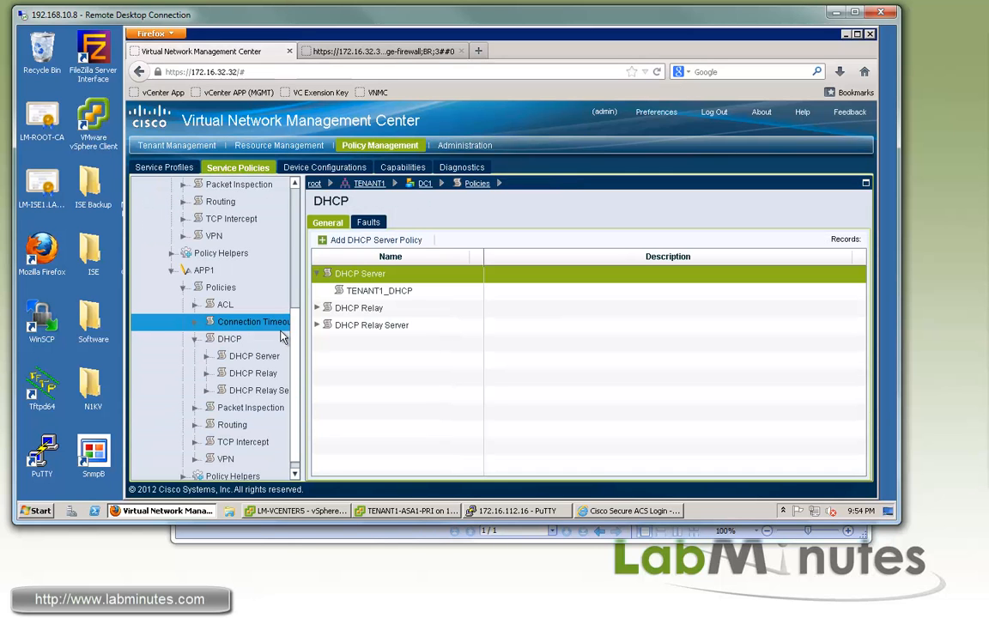
pyautogui.scroll(1, 296, 275)
pyautogui.scroll(1, 296, 275)
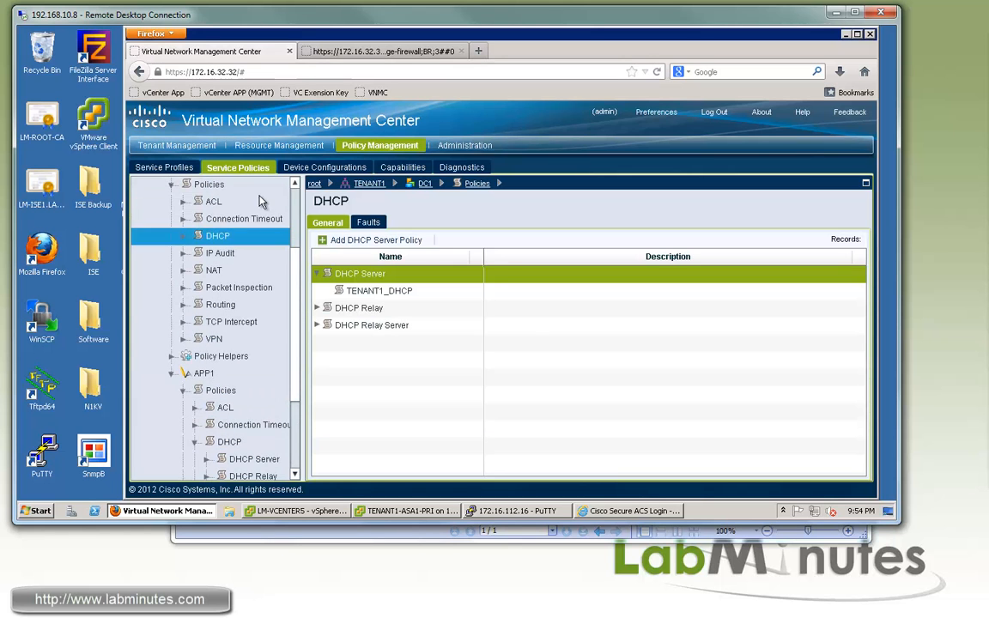
pyautogui.scroll(1, 296, 262)
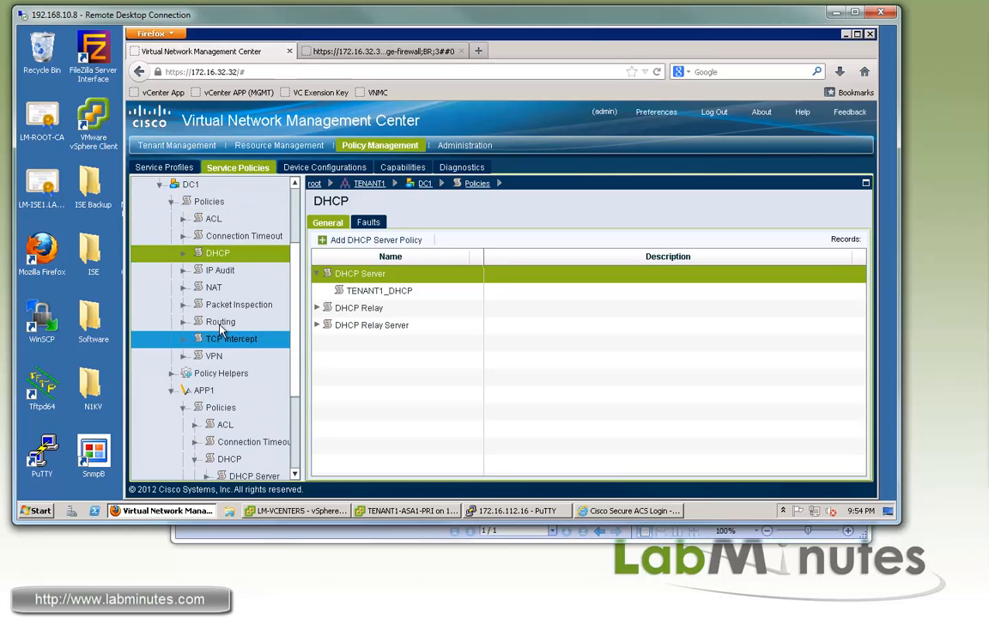
pyautogui.click(225, 322)
pyautogui.click(352, 273)
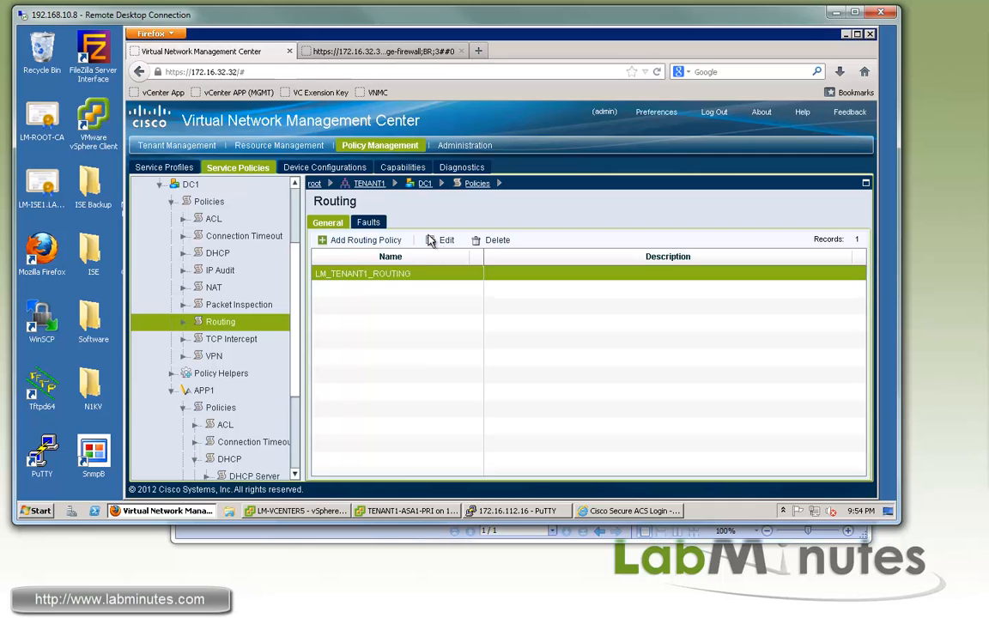
pyautogui.click(440, 241)
# - Set the forwarding interface of the 0.0.0.0 static route to OUTSIDE and save the routing policy
pyautogui.click(603, 392)
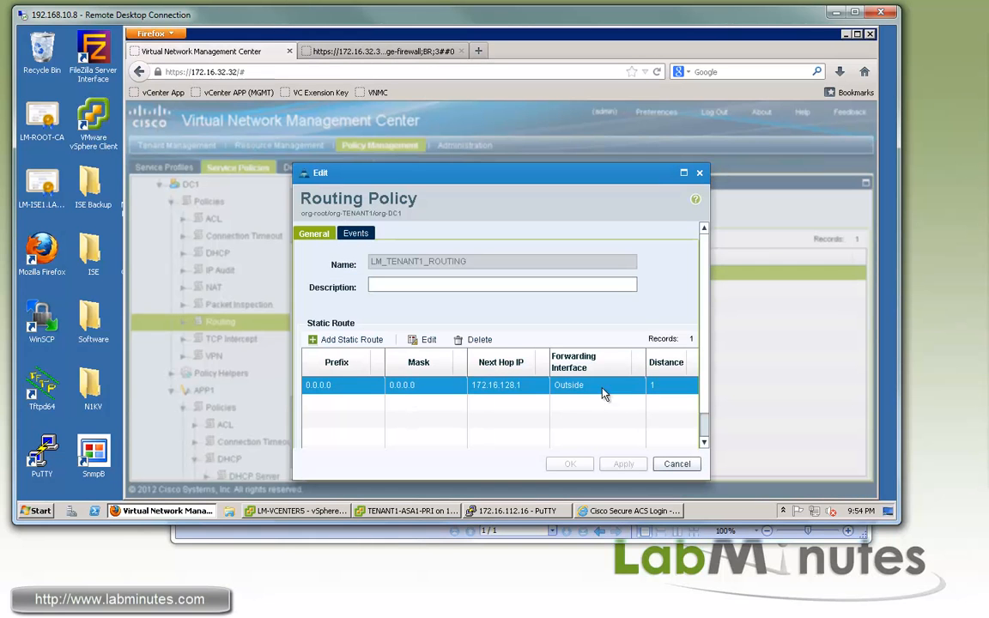
pyautogui.click(423, 341)
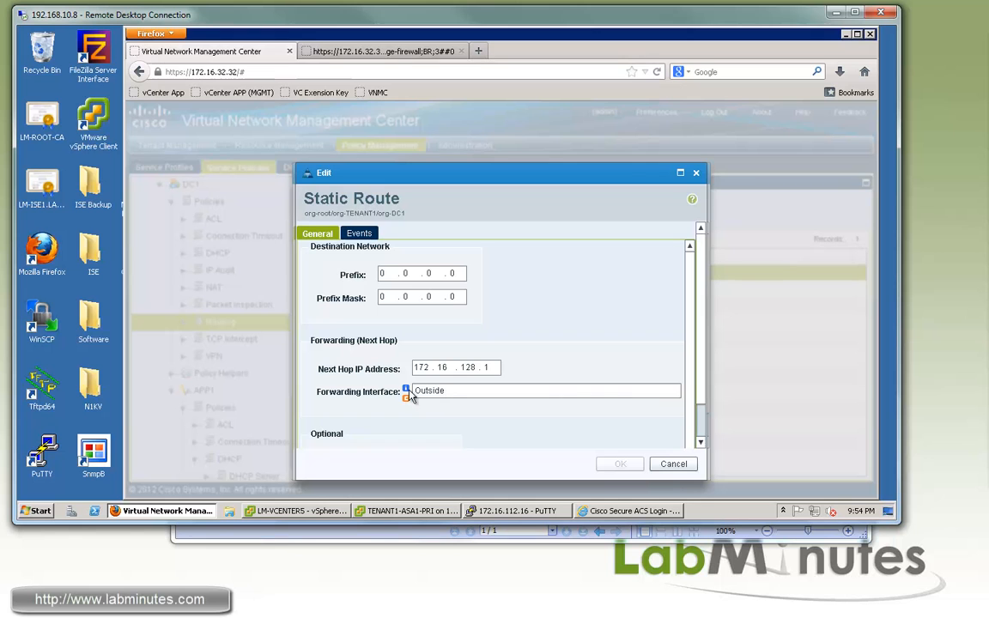
pyautogui.doubleClick(460, 391)
pyautogui.press('BackSpace')
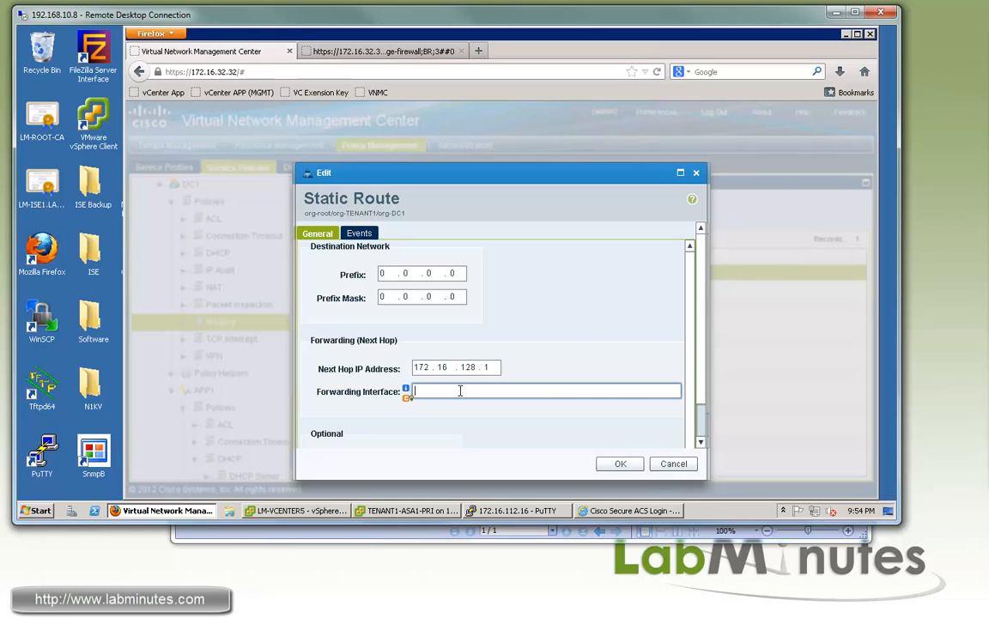
pyautogui.write('OUTSIDE')
pyautogui.click(610, 468)
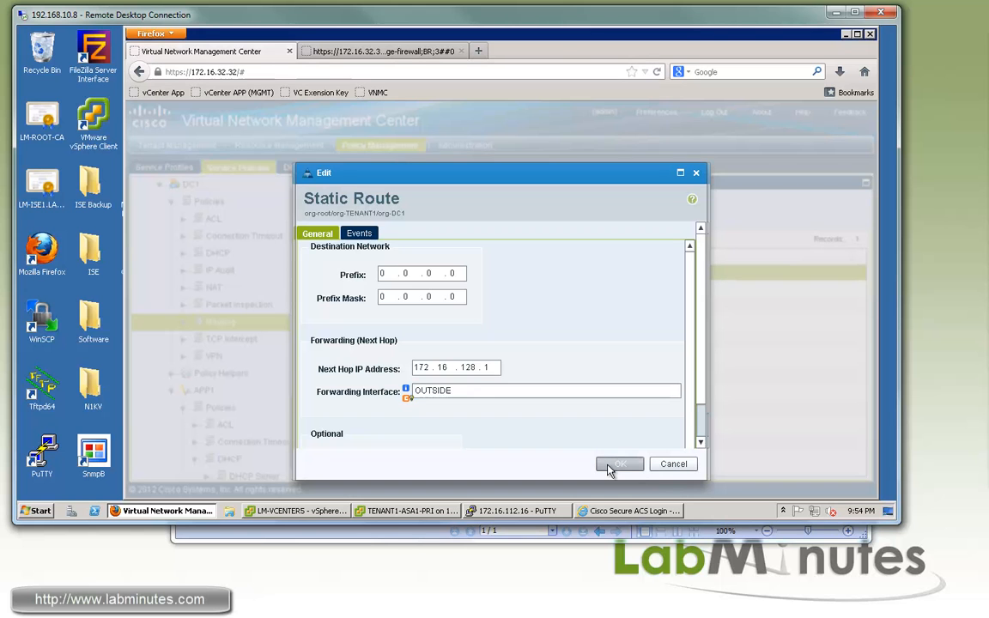
pyautogui.click(570, 465)
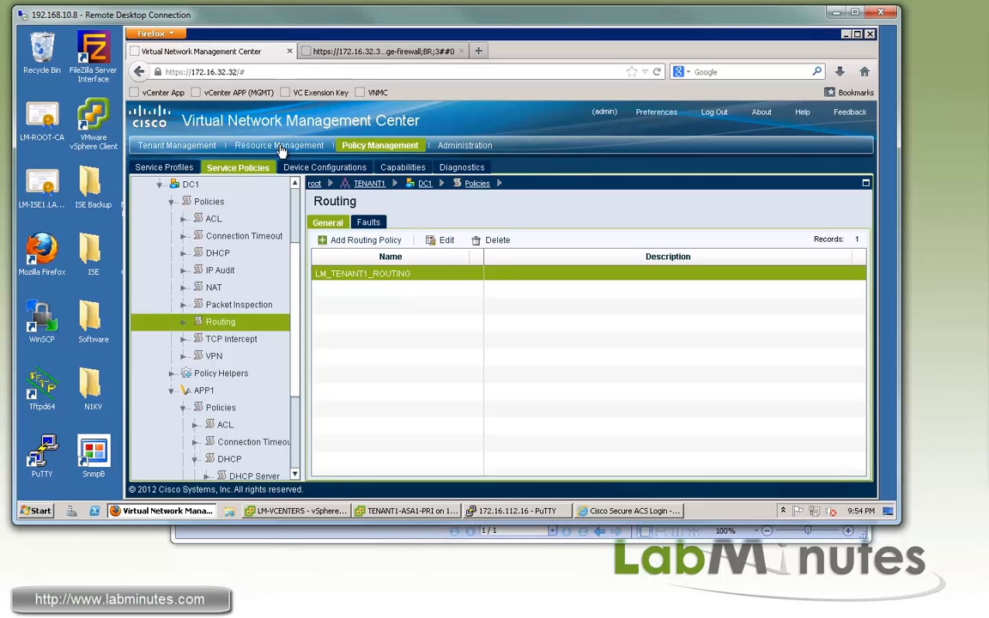
# - Check the edge firewall's configuration state and its ASA 1000V details, including management IP, HA role and association
pyautogui.click(280, 148)
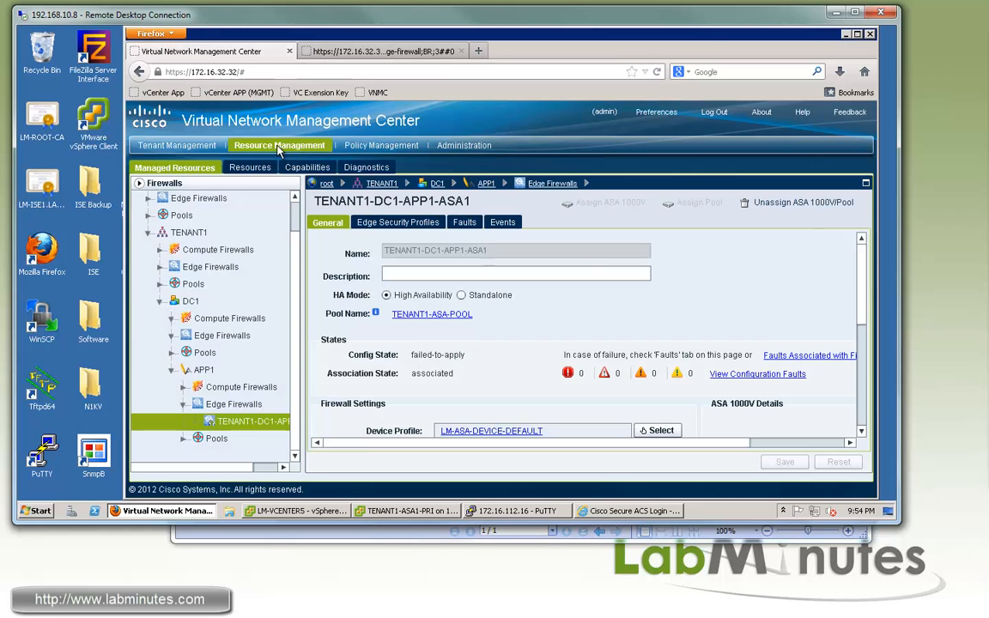
pyautogui.doubleClick(427, 355)
pyautogui.moveTo(861, 310); pyautogui.dragTo(856, 370)
pyautogui.moveTo(739, 444); pyautogui.dragTo(825, 451)
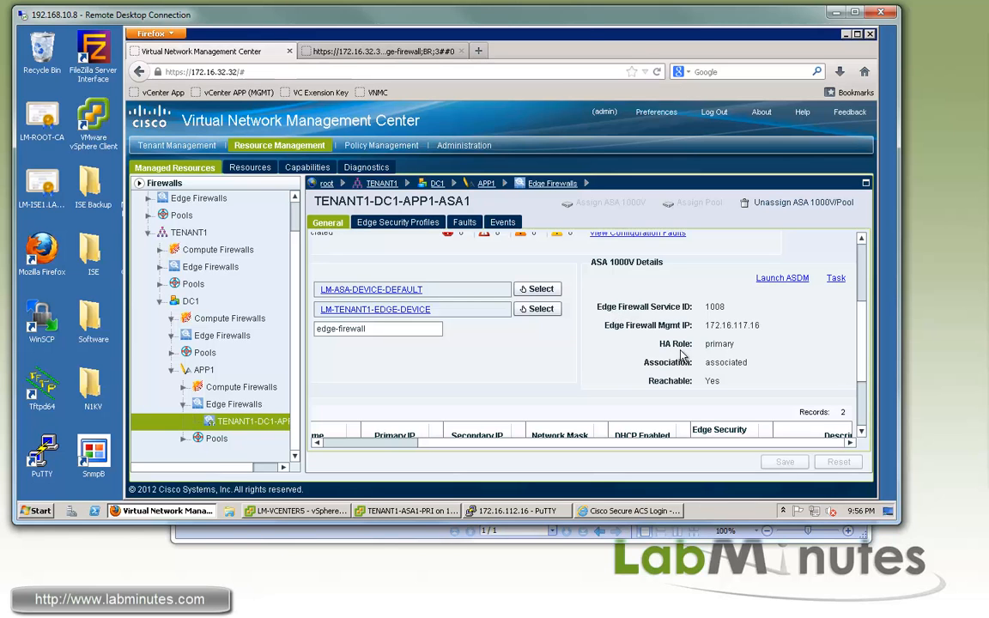
pyautogui.moveTo(760, 326); pyautogui.dragTo(714, 326)
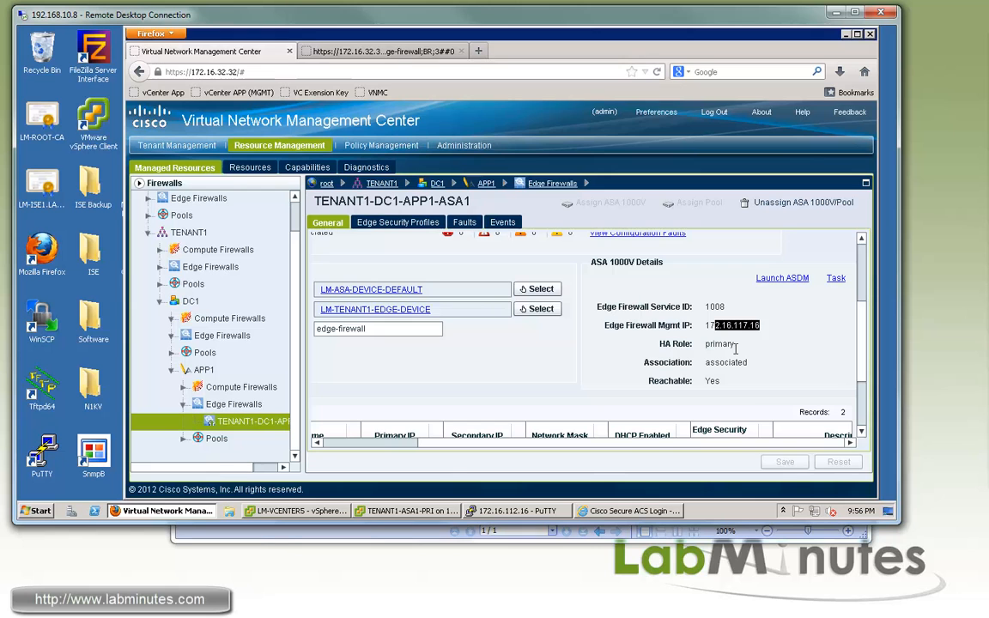
pyautogui.moveTo(744, 362); pyautogui.dragTo(710, 363)
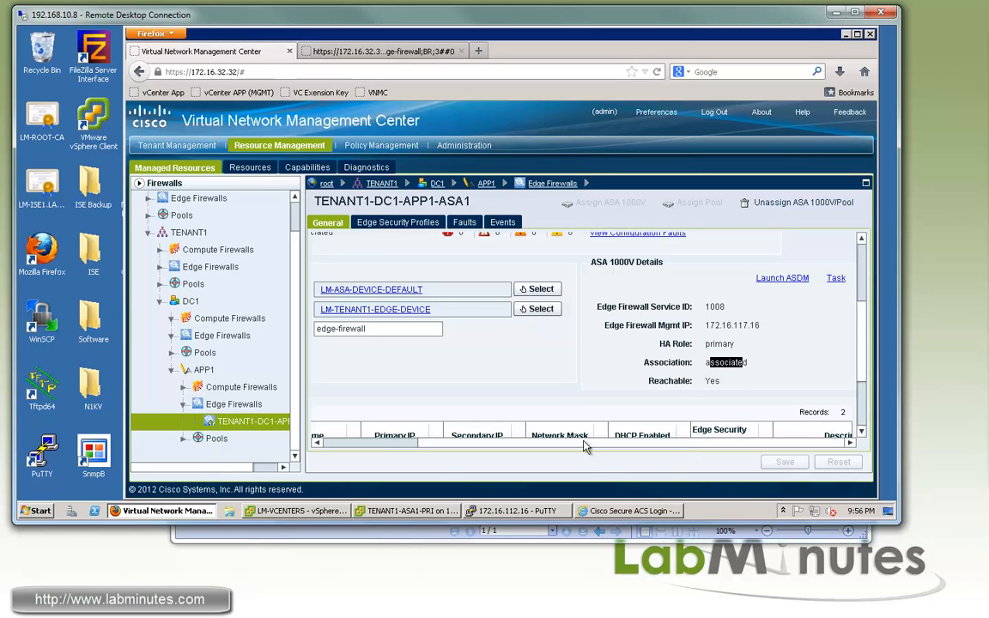
pyautogui.moveTo(585, 443); pyautogui.dragTo(481, 444)
# - Switch to the TENANT1-ASA1-PRI console to check the hostname in the prompt, and return to the VNMC edge firewall page
pyautogui.click(408, 513)
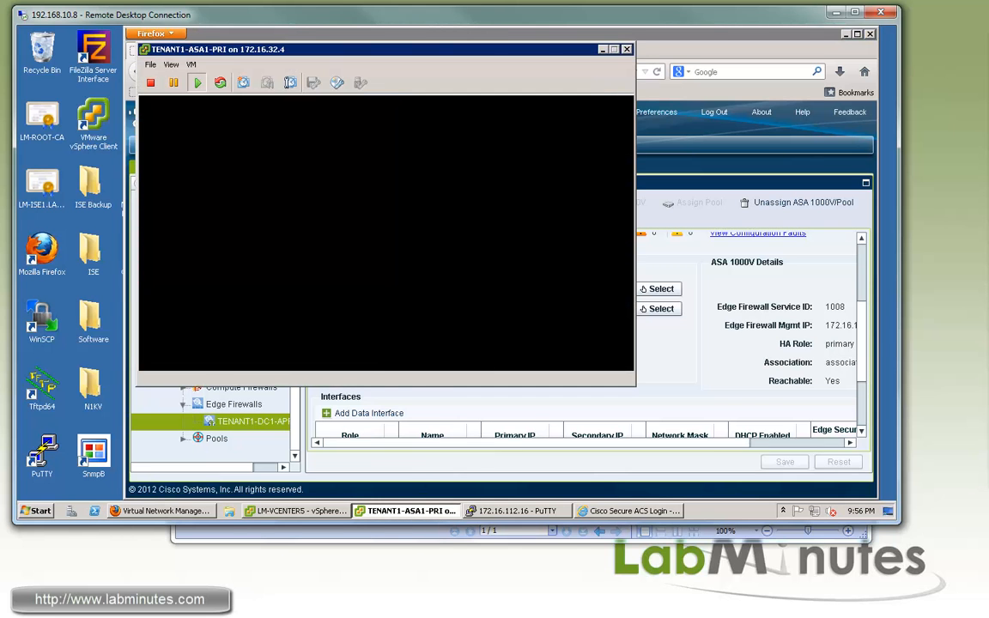
pyautogui.press('Return')
pyautogui.press('Return')
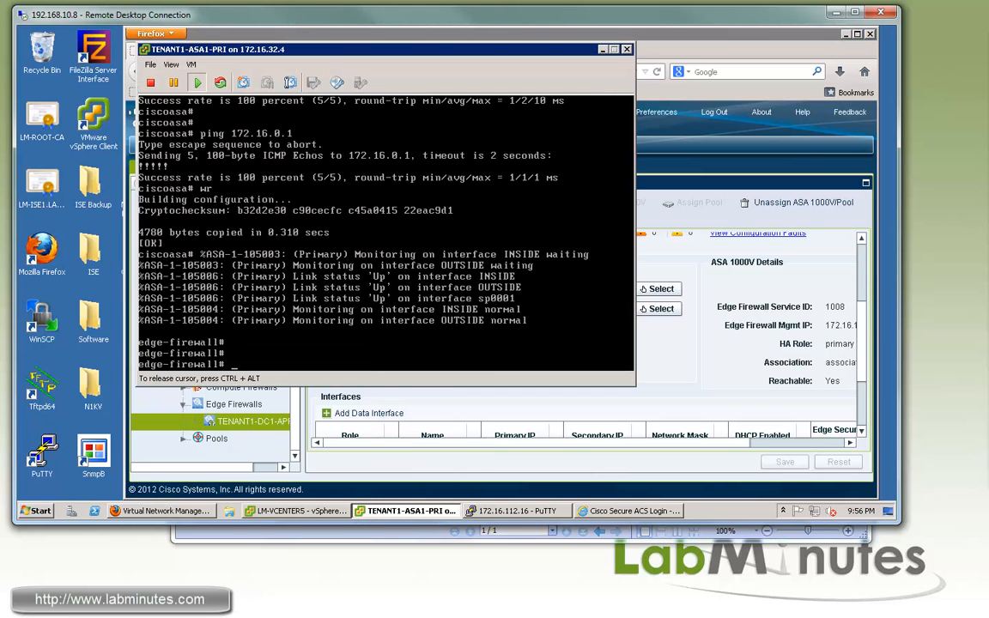
pyautogui.press('Return')
pyautogui.press('Return')
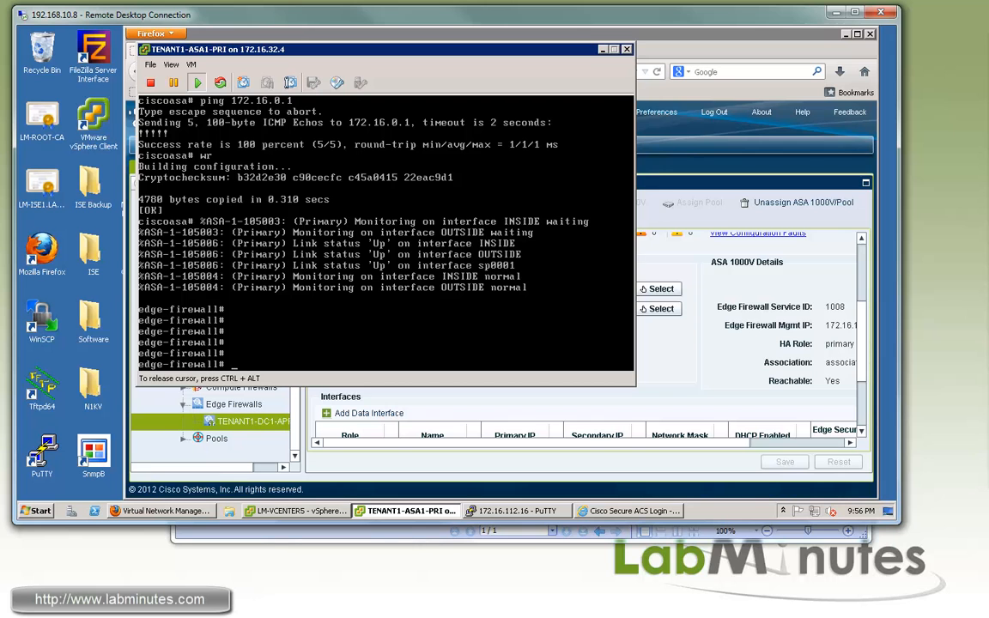
pyautogui.hotkey('ctrl', 'alt')
pyautogui.click(675, 363)
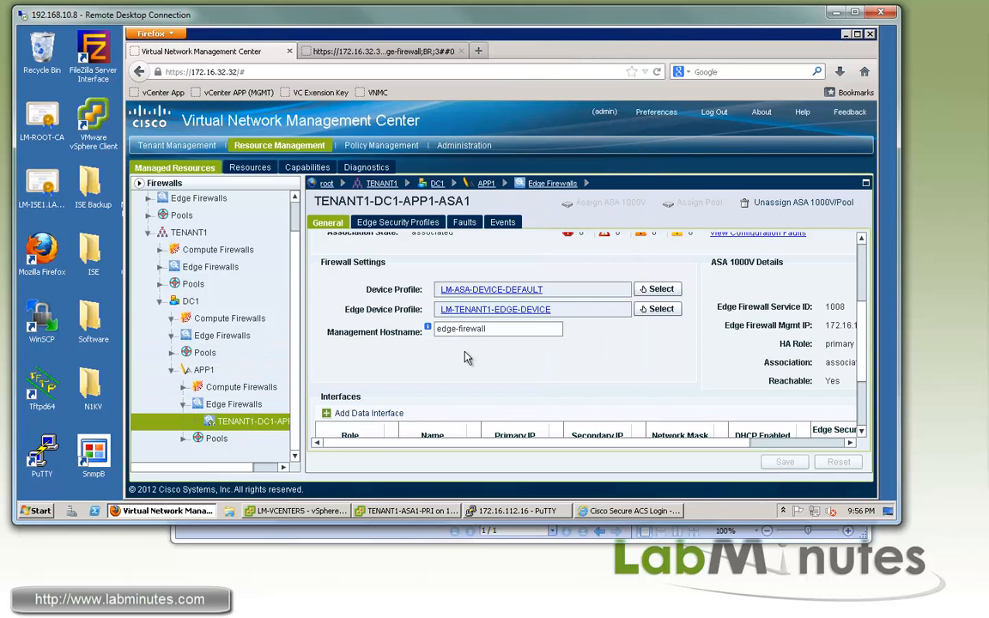
# - Set the edge firewall's management hostname to TENANT1-DC1-APP1-ASA1 and save the change
pyautogui.moveTo(491, 329); pyautogui.dragTo(419, 328)
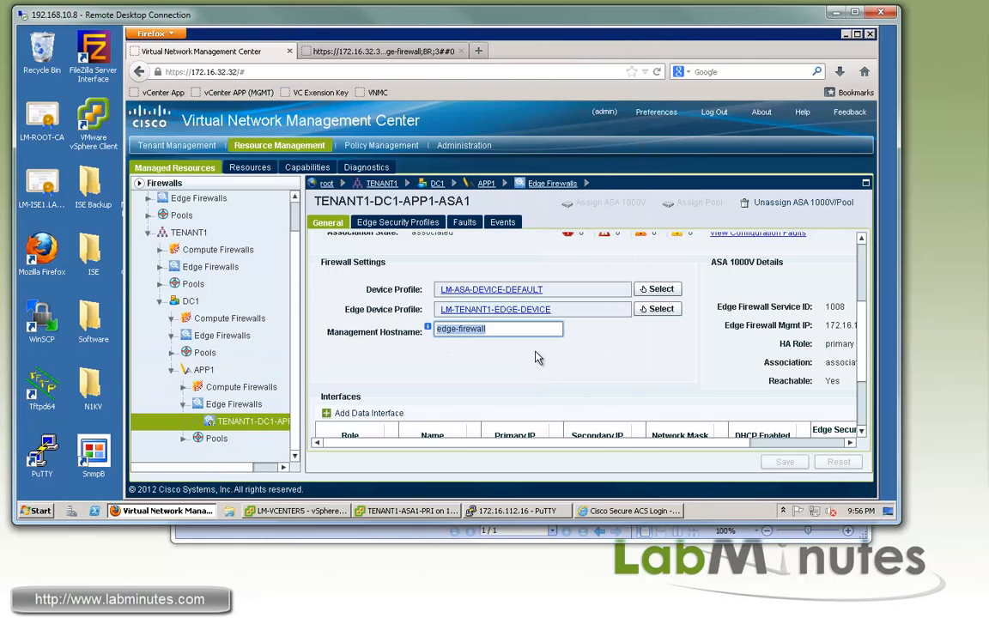
pyautogui.scroll(3, 537, 357)
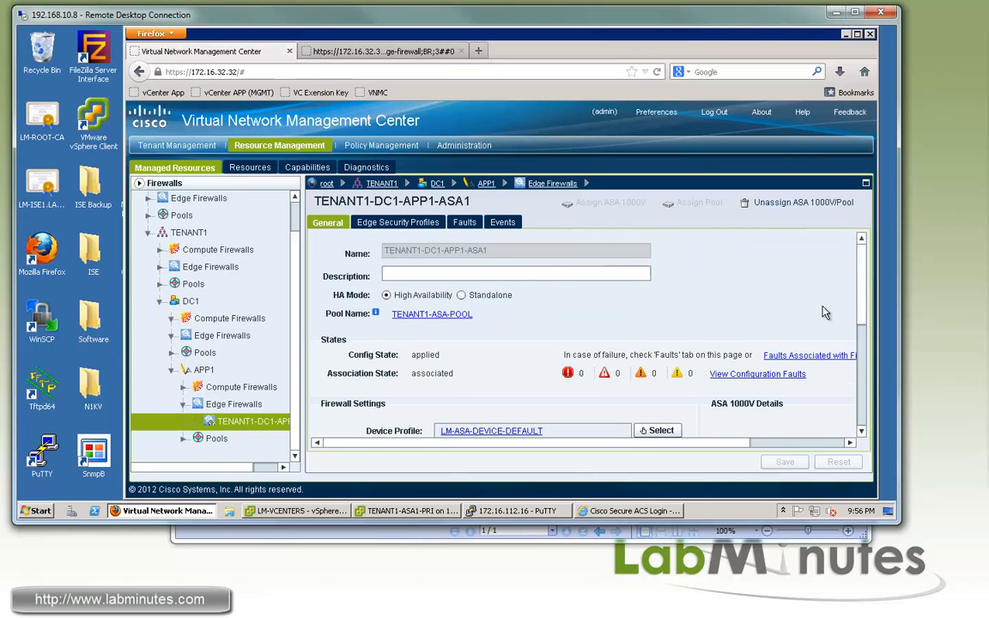
pyautogui.scroll(-4, 780, 335)
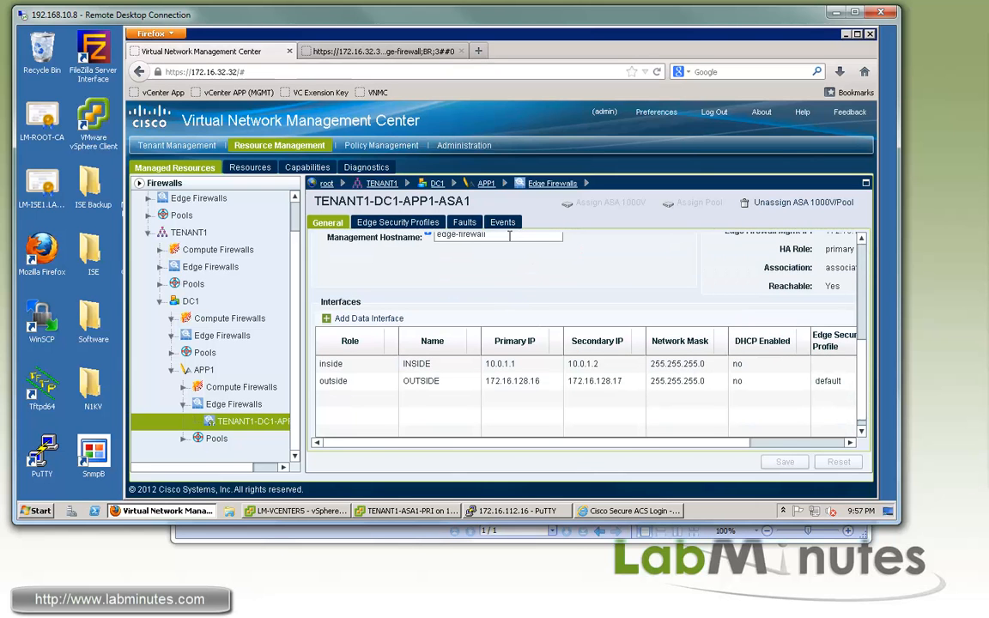
pyautogui.click(861, 239)
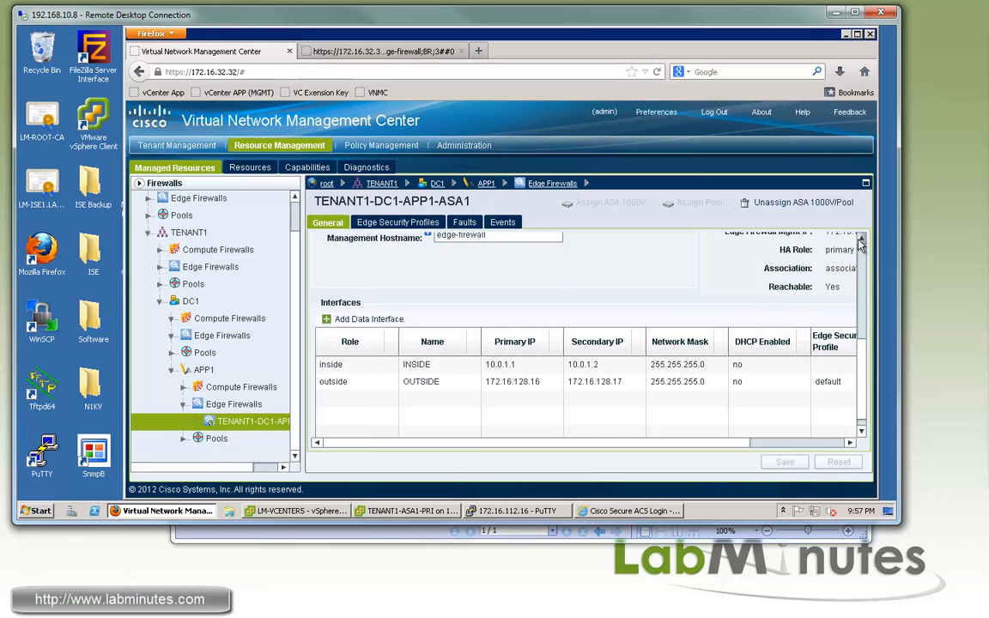
pyautogui.moveTo(499, 236); pyautogui.dragTo(415, 241)
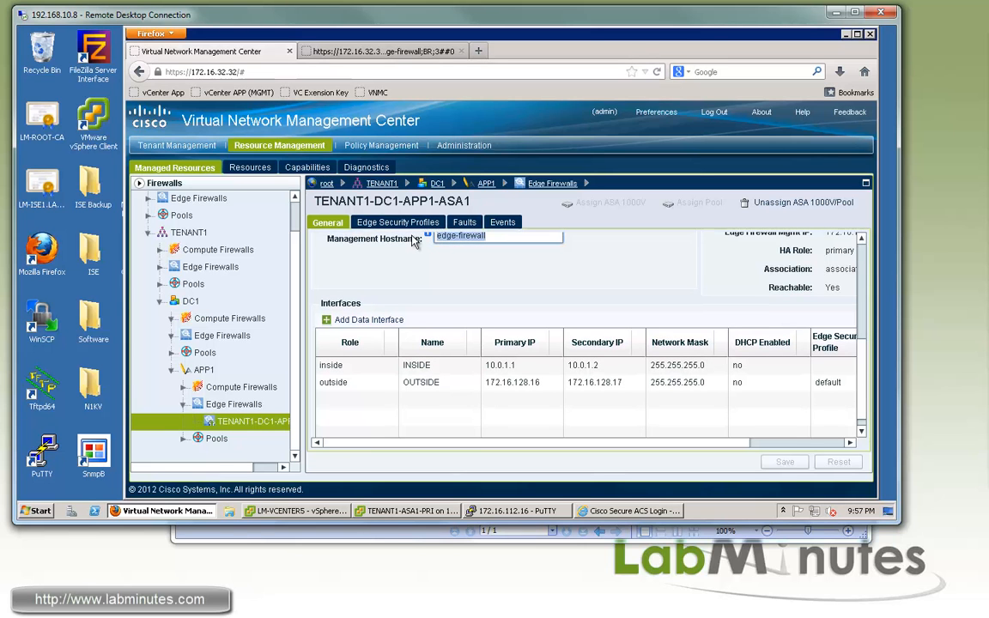
pyautogui.write('LM-TENANT1-EDG')
pyautogui.press('BackSpace')
pyautogui.press('BackSpace')
pyautogui.press('BackSpace')
pyautogui.press('BackSpace')
pyautogui.press('BackSpace')
pyautogui.press('BackSpace')
pyautogui.press('BackSpace')
pyautogui.press('BackSpace')
pyautogui.press('BackSpace')
pyautogui.press('BackSpace')
pyautogui.press('BackSpace')
pyautogui.press('BackSpace')
pyautogui.press('BackSpace')
pyautogui.press('BackSpace')
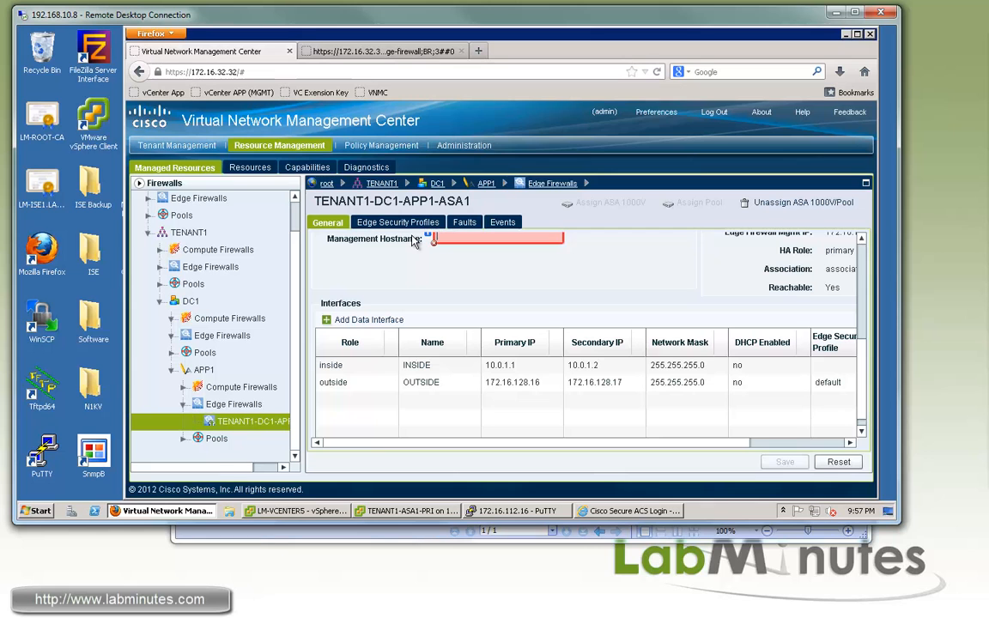
pyautogui.write('TENANT1')
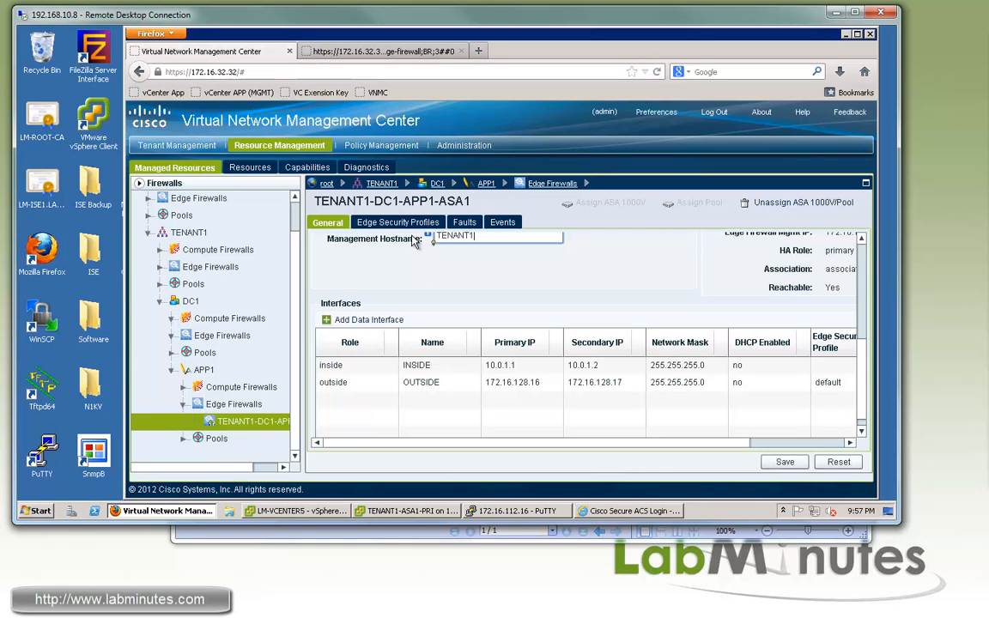
pyautogui.write('-DC1-APP1-ASA1')
pyautogui.click(787, 462)
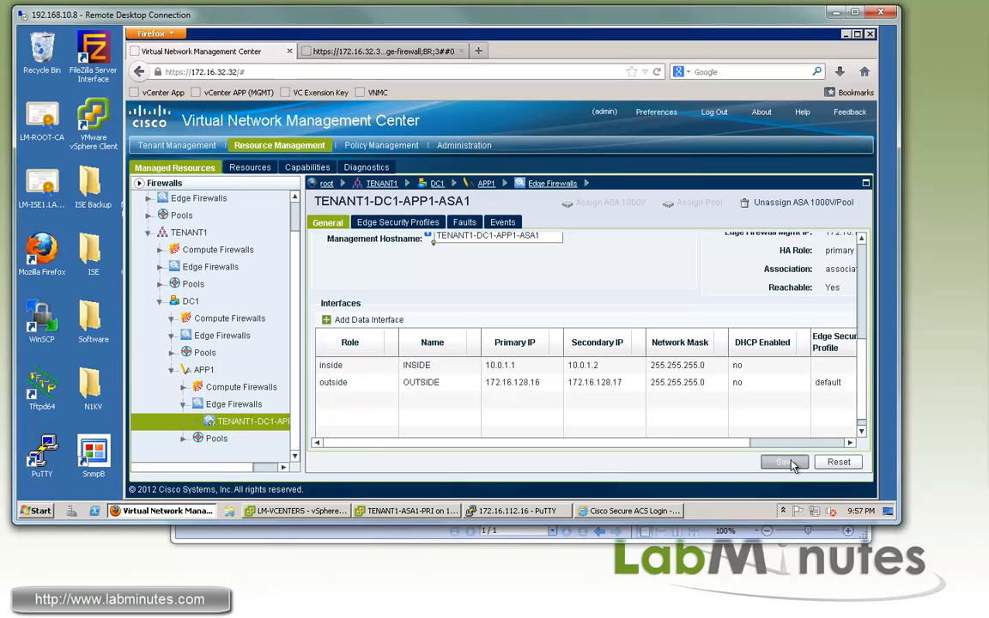
# - Switch to the TENANT1-ASA1-PRI console and refresh the prompt to check the new hostname
pyautogui.click(407, 511)
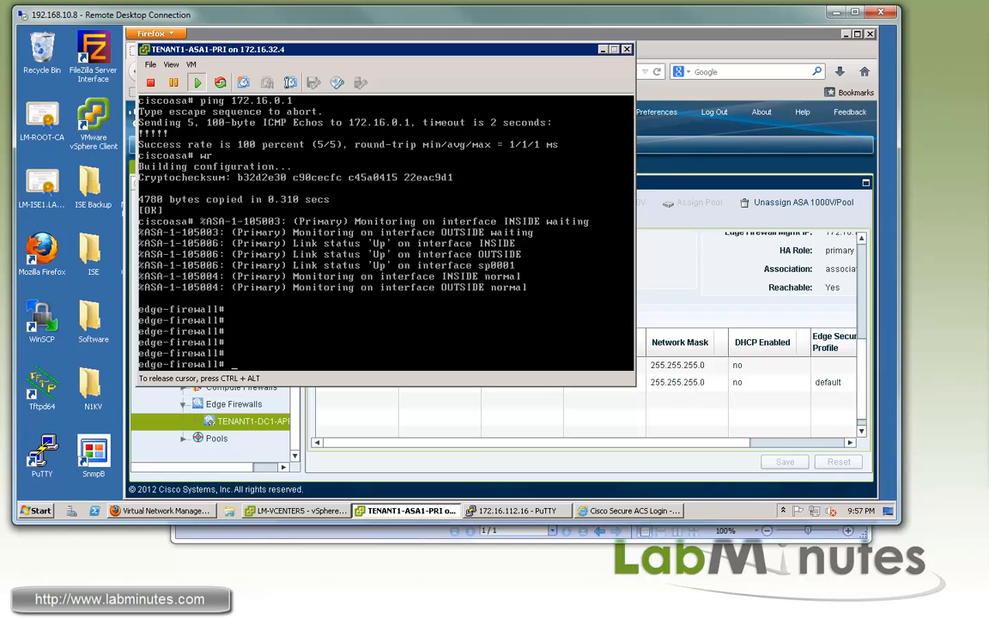
pyautogui.press('Return')
pyautogui.press('Return')
pyautogui.press('Return')
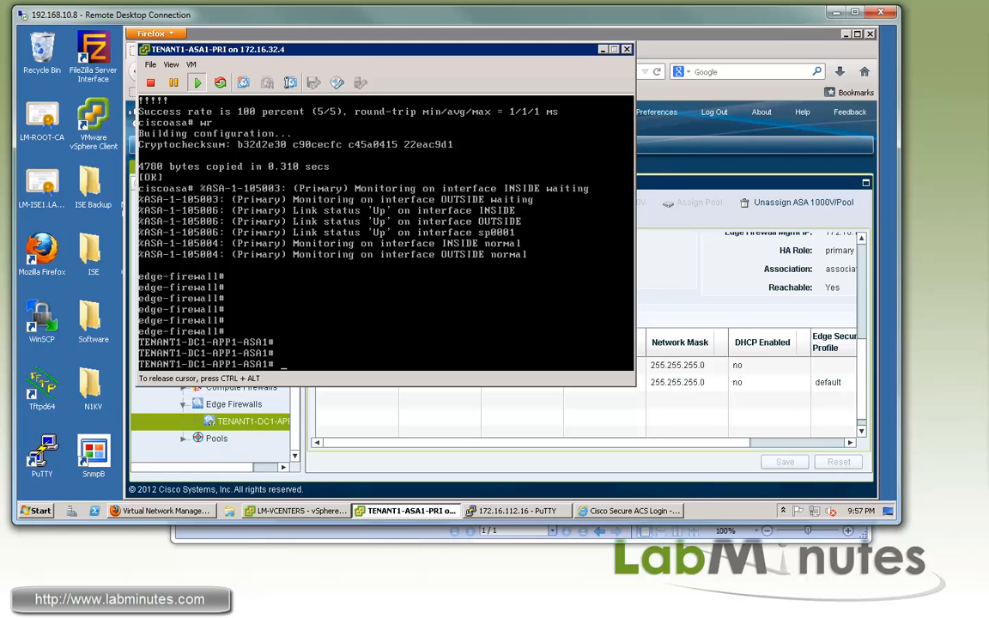
pyautogui.press('Return')
pyautogui.press('Return')
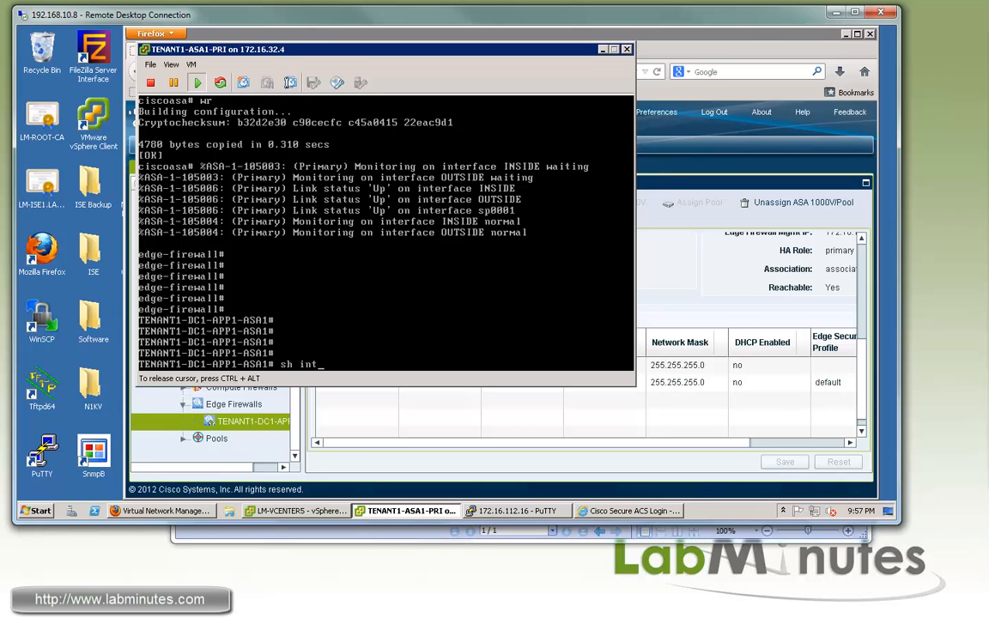
# - List the ASA's interface IP addresses with "sh int ip br" and the interface names and security levels with "sh nameif"
pyautogui.press('Return')
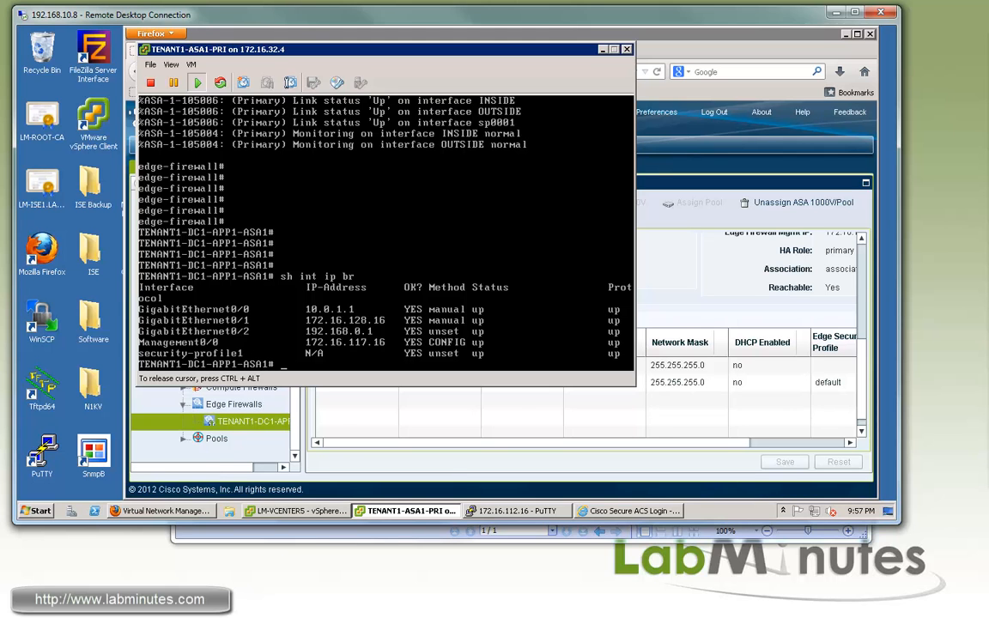
pyautogui.press('Return')
pyautogui.press('Return')
pyautogui.press('Return')
pyautogui.write('sh nam')
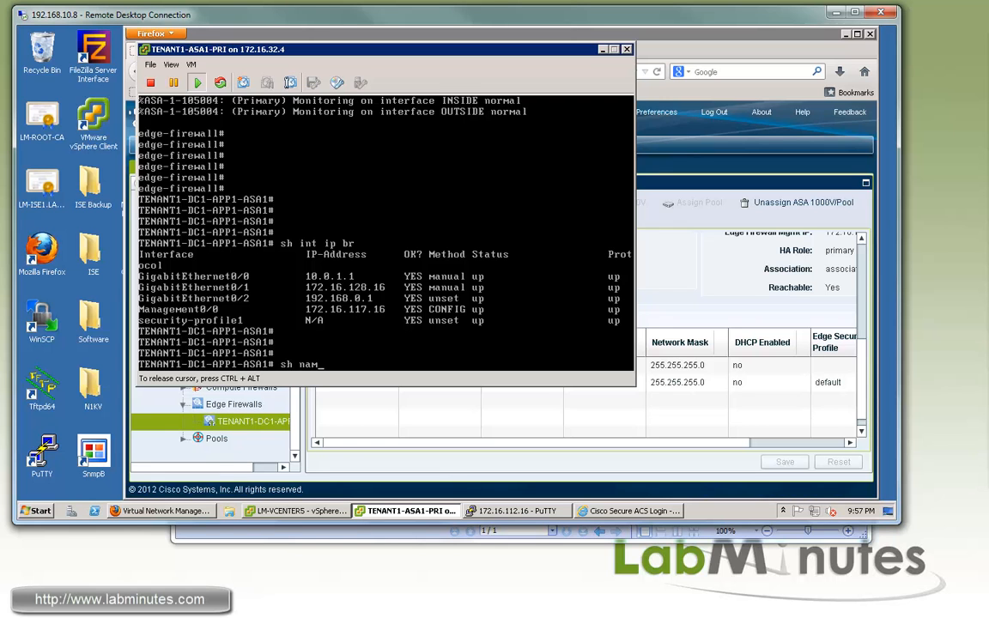
pyautogui.write('eif')
pyautogui.press('Return')
pyautogui.hotkey('ctrl', 'alt')
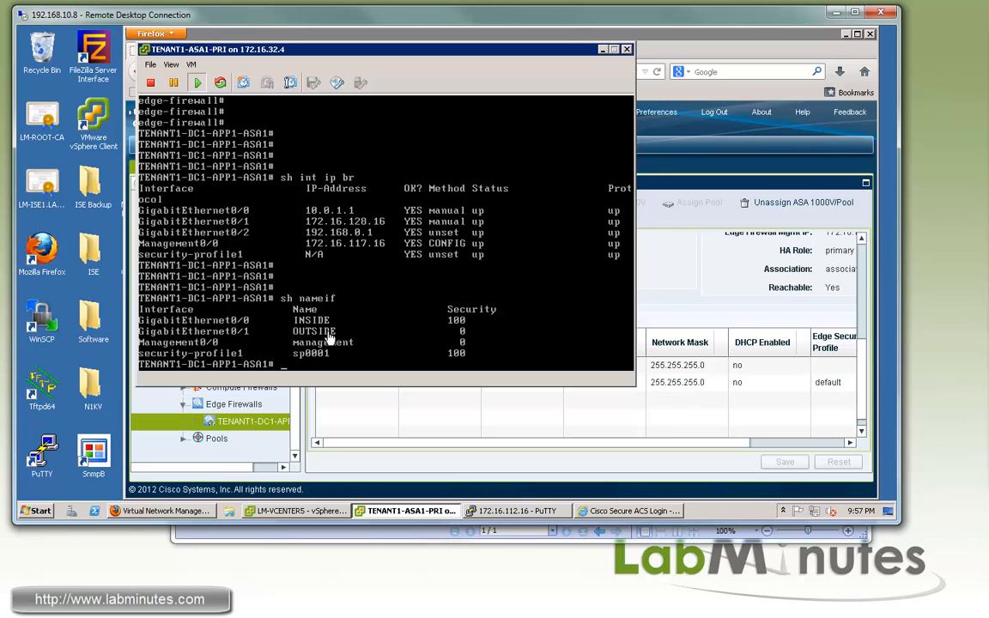
# - Display the ASA's failover status with "sh fail" and examine the monitored interfaces of both units
pyautogui.click(430, 336)
pyautogui.press('Return')
pyautogui.press('Return')
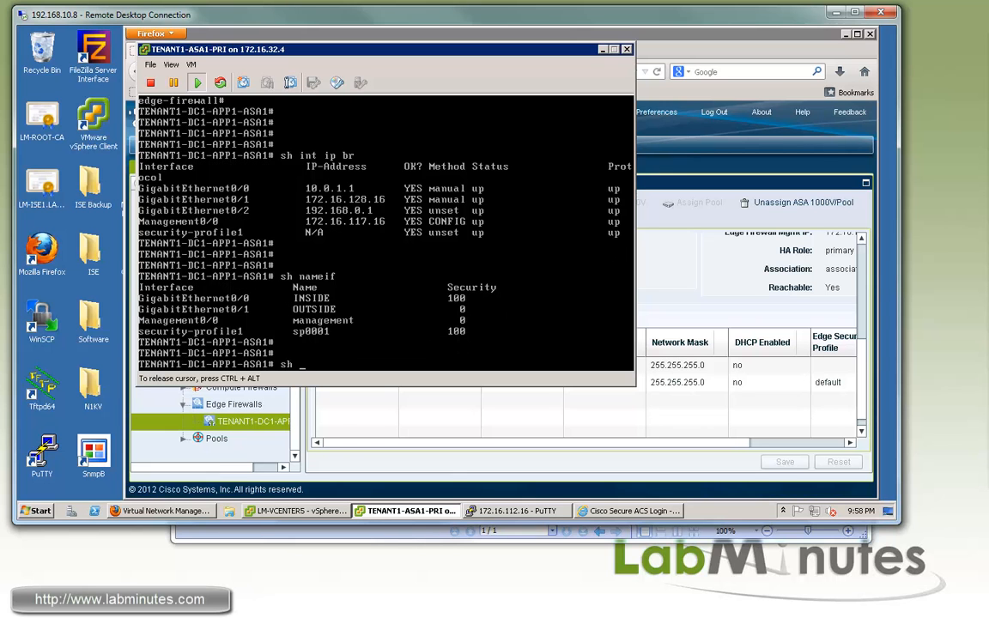
pyautogui.write('sh fail')
pyautogui.press('Return')
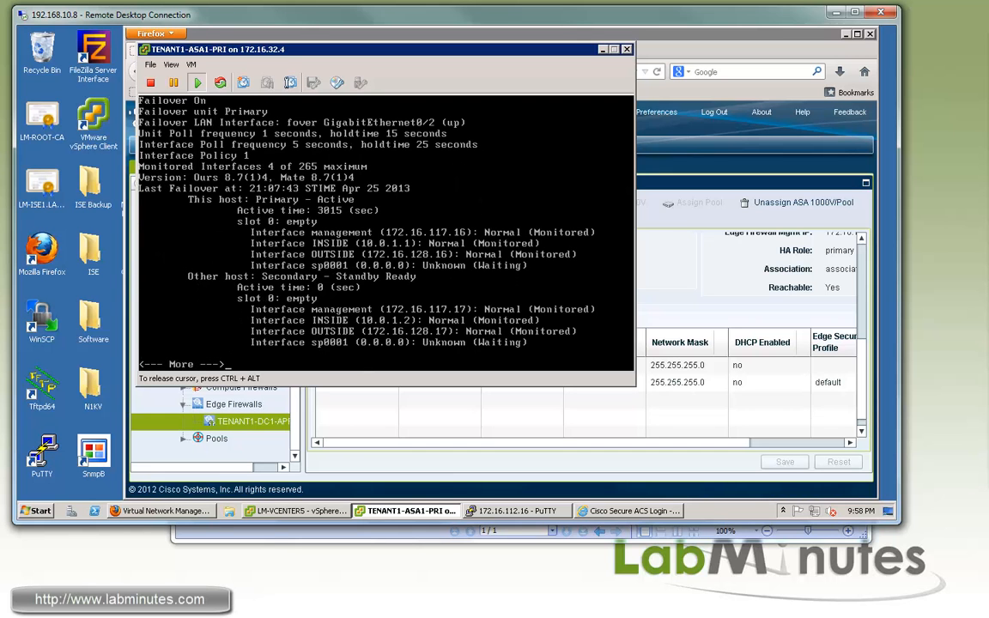
pyautogui.press('q')
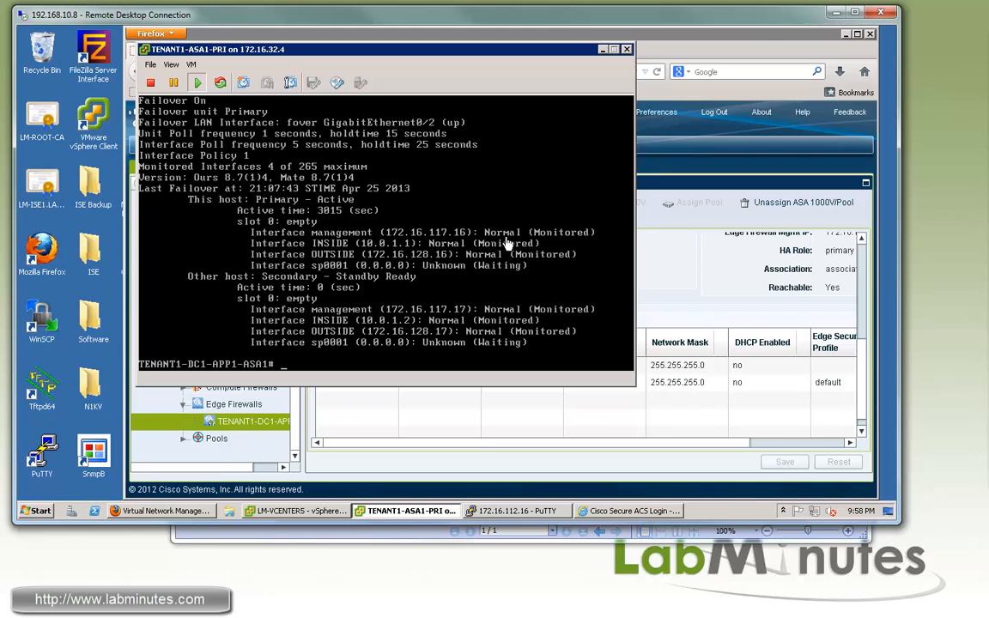
pyautogui.click(305, 239)
pyautogui.hotkey('ctrl', 'alt')
# - Try to display the running configuration of interface sp0001 alone
pyautogui.click(326, 280)
pyautogui.write('sh ru int')
pyautogui.write('sp0001')
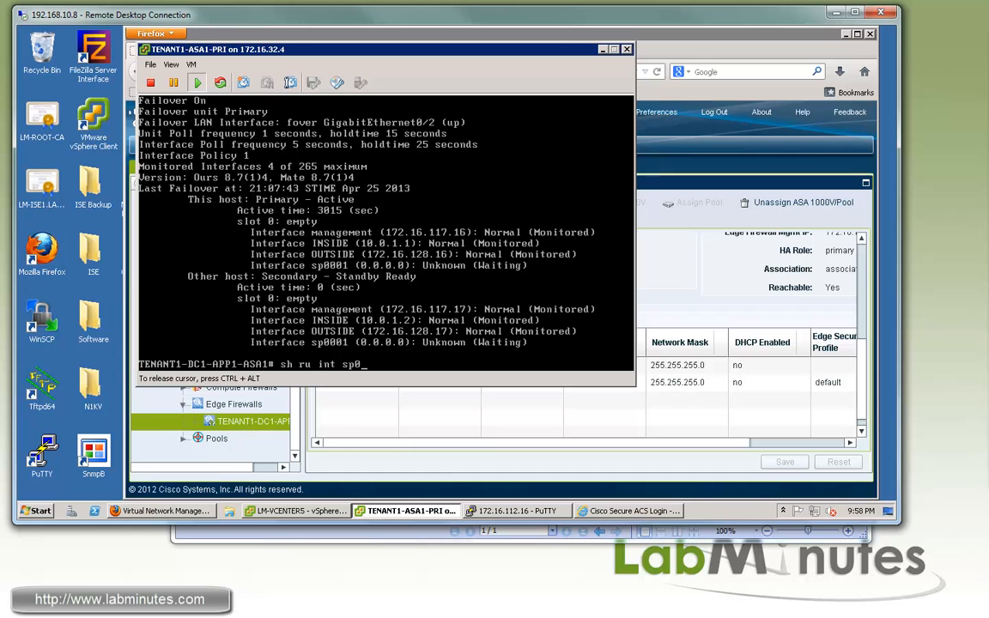
pyautogui.press('Return')
pyautogui.write('sh run int sp0001')
pyautogui.press('Return')
# - Display the running configuration of all ASA interfaces with "sh run int" and examine the security-profile interface
pyautogui.write('sh run int')
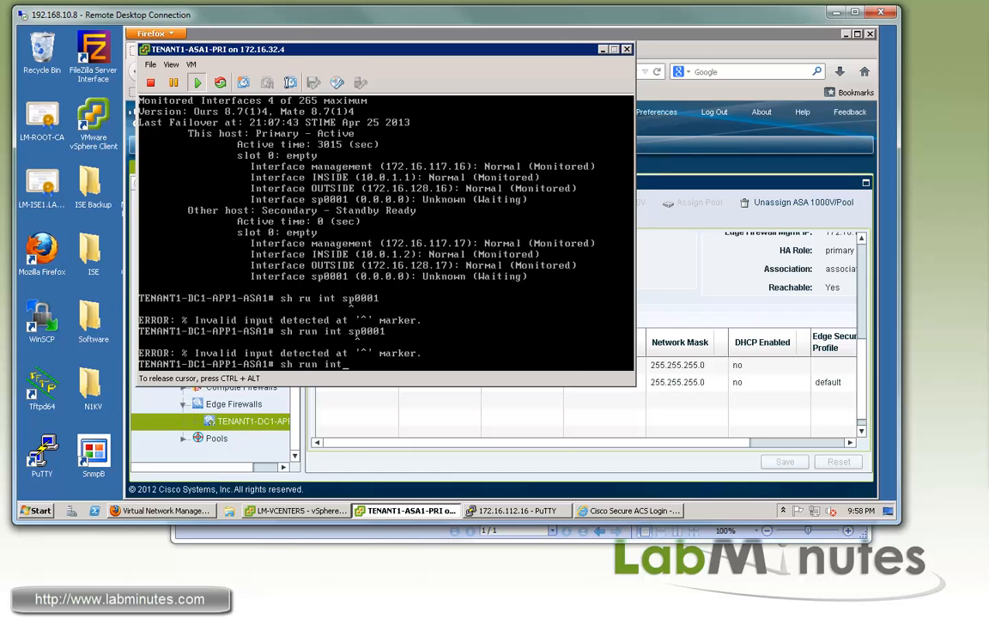
pyautogui.press('Return')
pyautogui.hotkey('ctrl', 'alt')
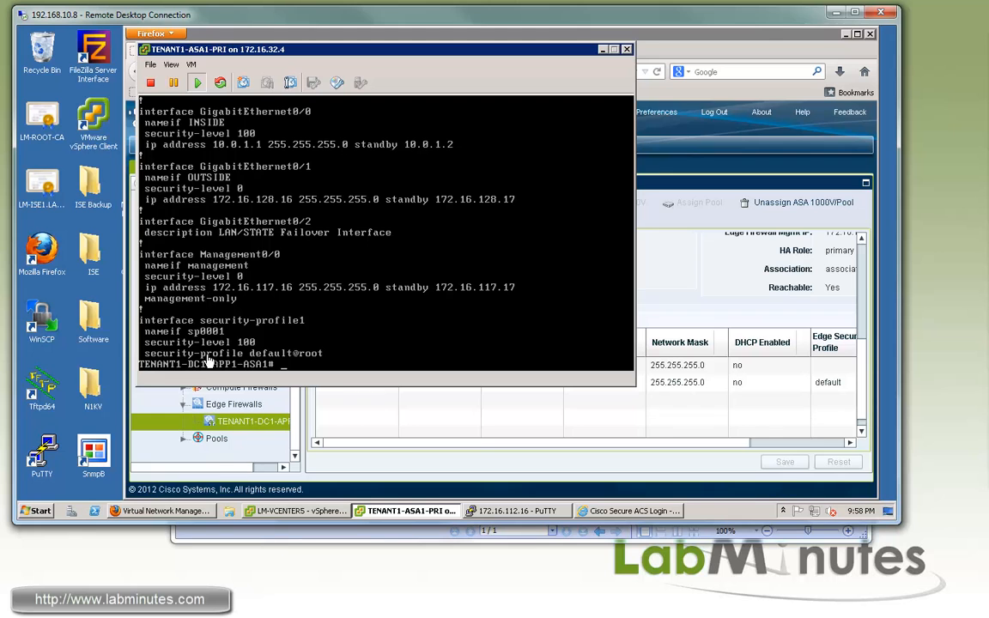
# - Display the ASA's AAA authentication configuration with "sh run aaa"
pyautogui.click(316, 294)
pyautogui.press('Return')
pyautogui.press('Return')
pyautogui.press('Return')
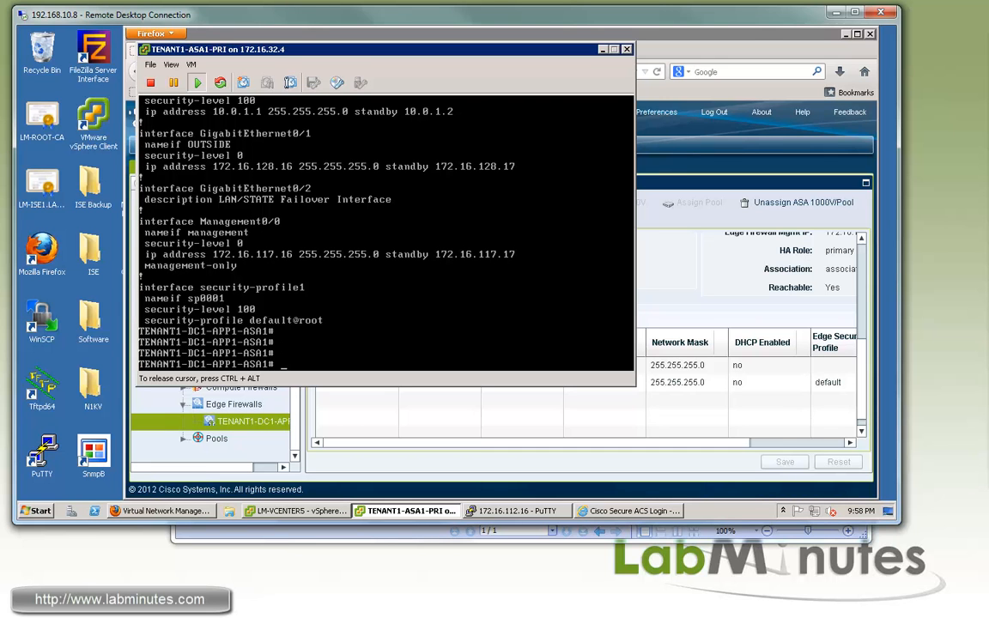
pyautogui.write('sh run aaa')
pyautogui.press('Return')
pyautogui.hotkey('ctrl', 'alt')
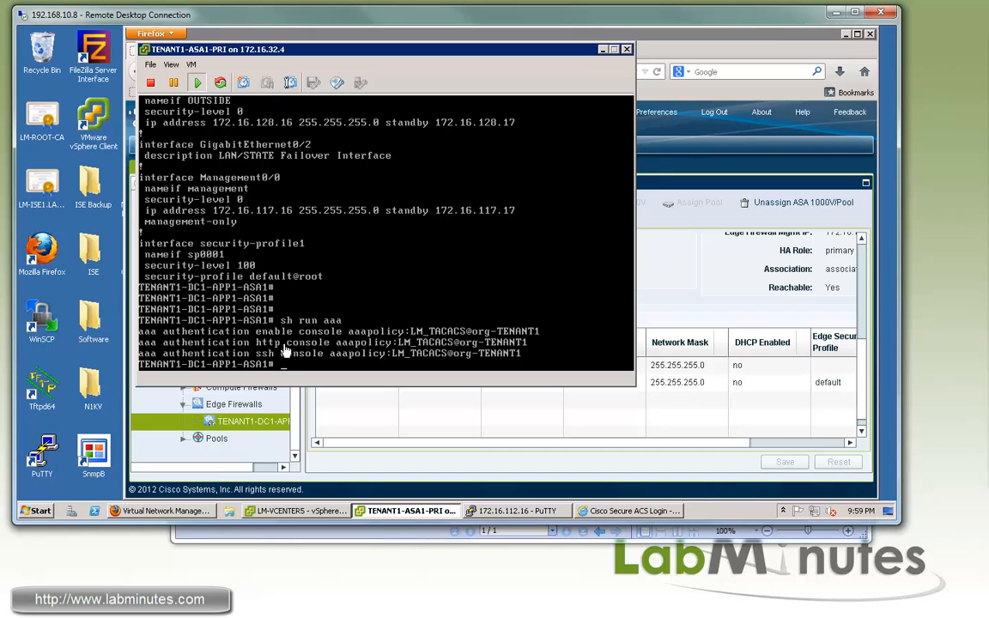
# - Display the ASA's static routes with "sh run route"
pyautogui.click(407, 262)
pyautogui.press('Return')
pyautogui.press('Return')
pyautogui.press('Return')
pyautogui.write('sh run route')
pyautogui.press('Return')
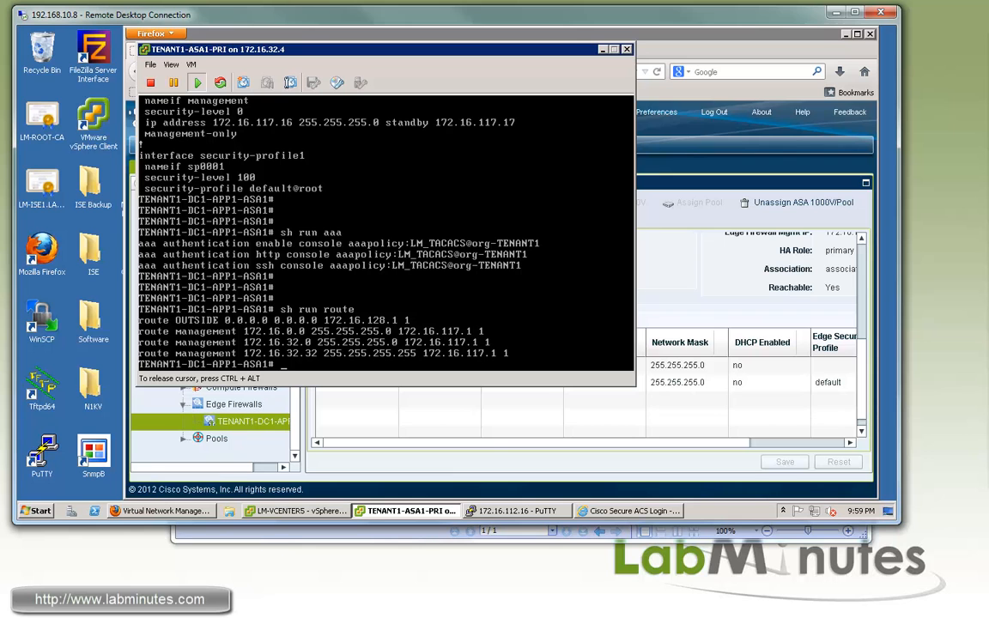
# - Ping the outside gateway 172.16.128.1 and the external host 4.2.2.2 from the ASA
pyautogui.write('ping 172.16.128.1')
pyautogui.press('Return')
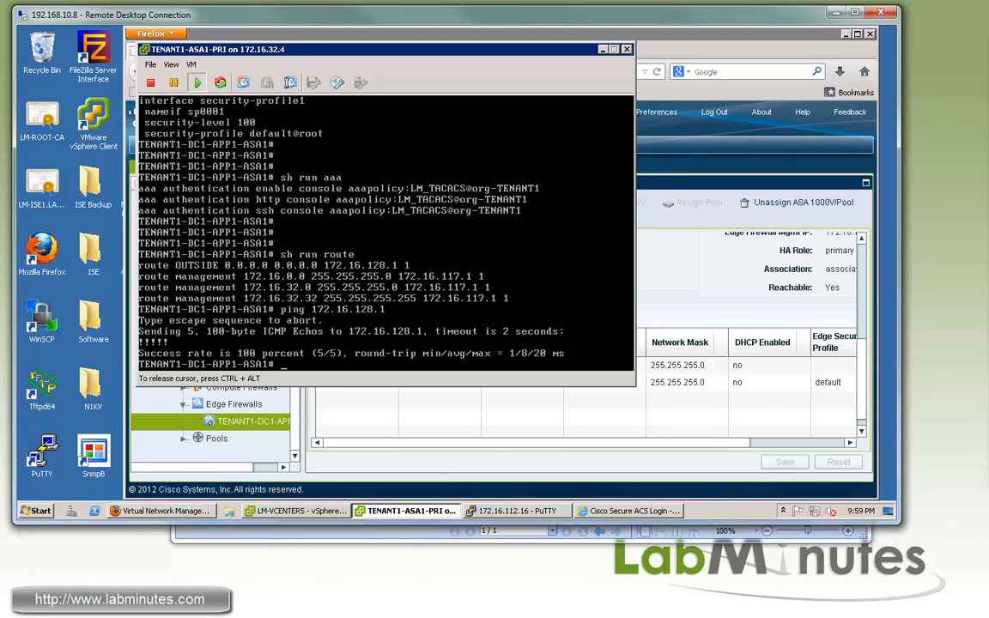
pyautogui.write('ping 4.2.2.2')
pyautogui.press('Return')
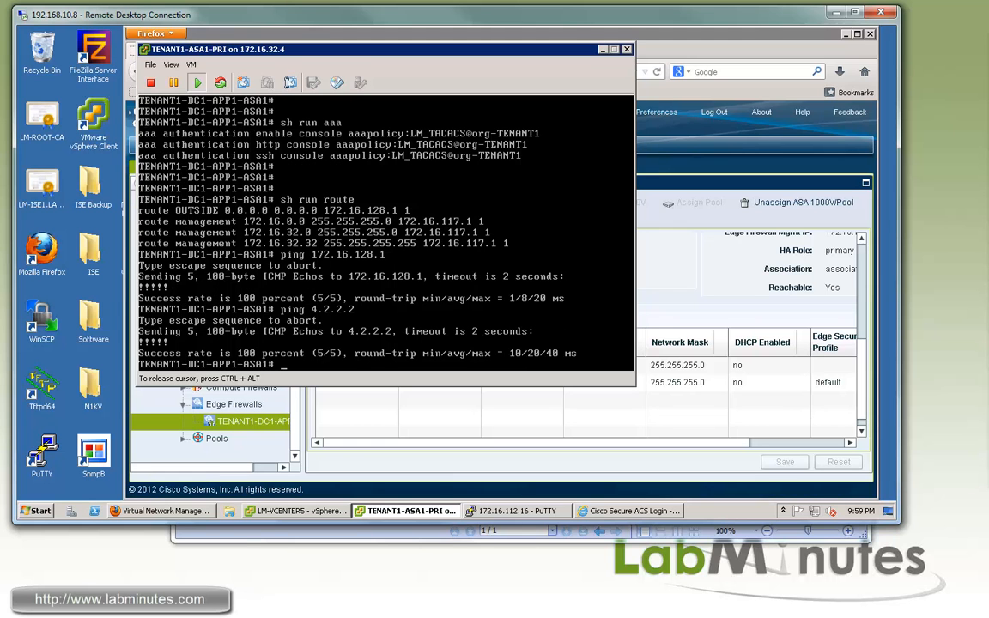
pyautogui.press('Return')
pyautogui.press('Return')
pyautogui.press('Return')
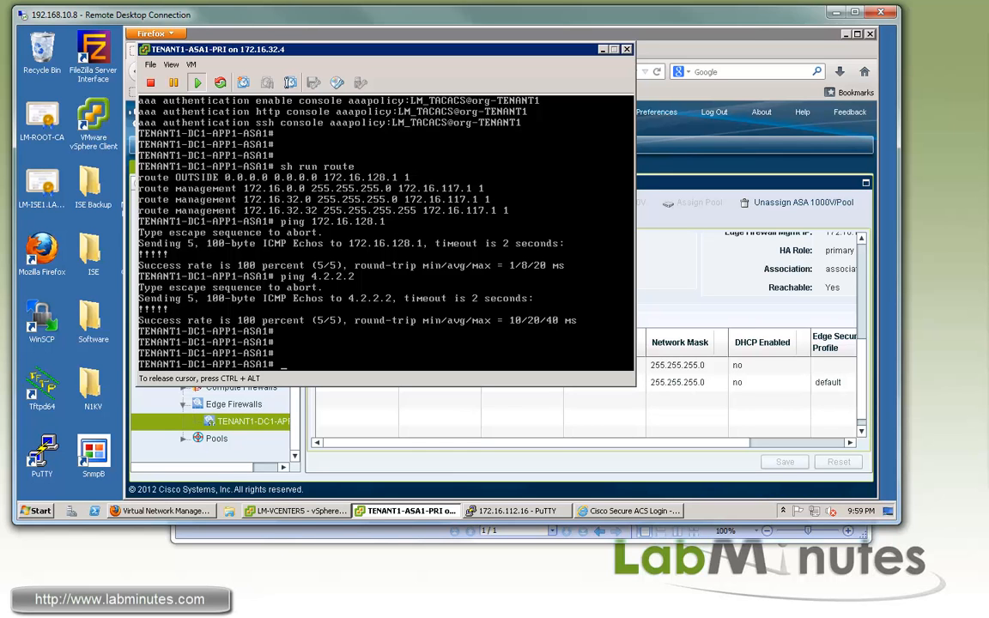
# - In configuration mode, allow SSH from 172.16.32.0 255.255.255.0 on the management interface, and exit configuration mode
pyautogui.write('conf t')
pyautogui.press('Return')
pyautogui.write('s')
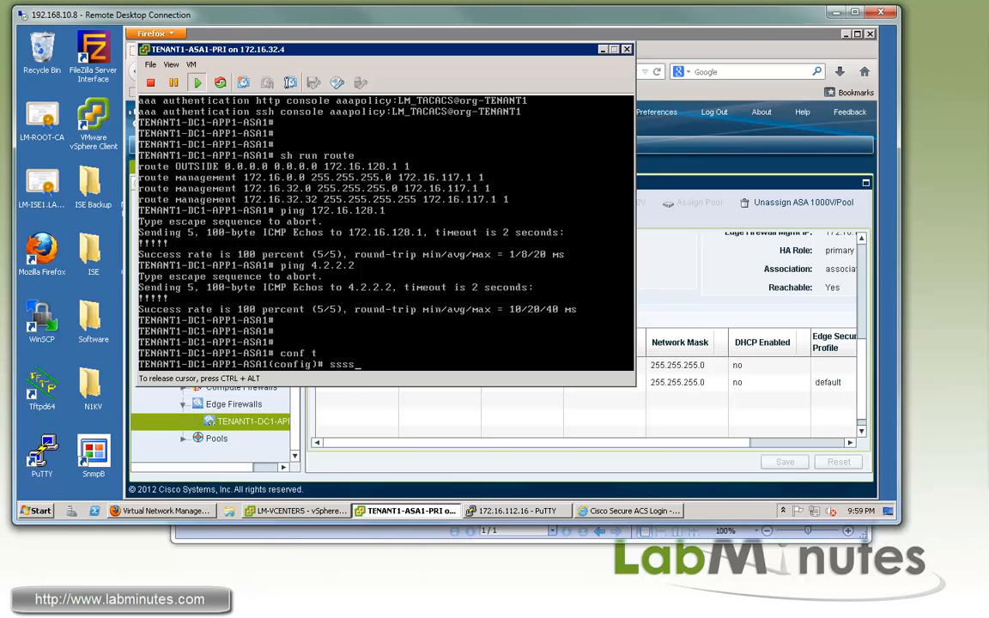
pyautogui.write('h run h')
pyautogui.write(' 172.16.32.')
pyautogui.write('0 ')
pyautogui.write('25')
pyautogui.write('5.255.')
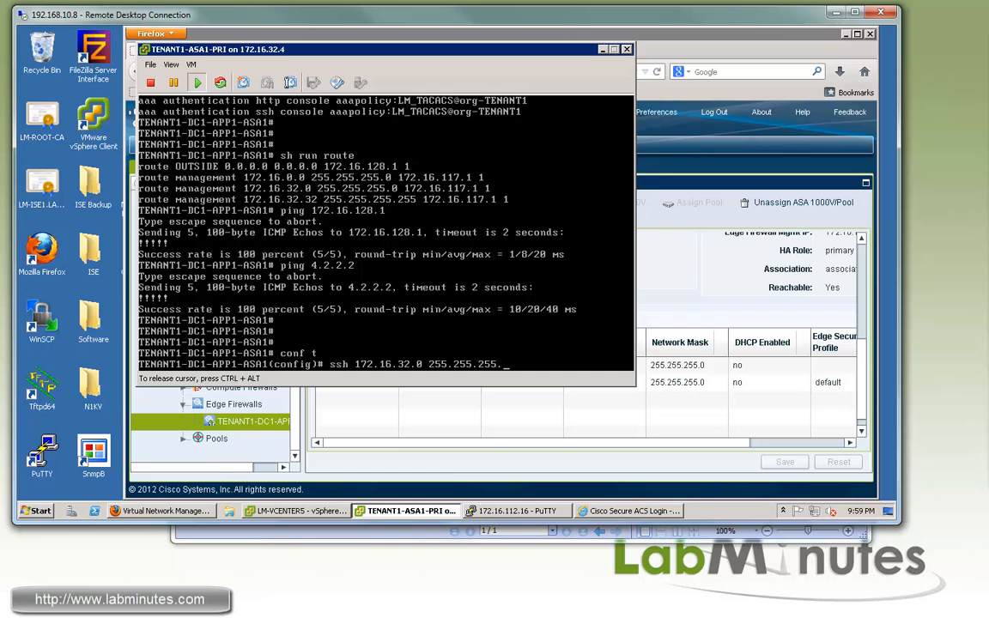
pyautogui.write('0 mana')
pyautogui.press('Tab')
pyautogui.press('Return')
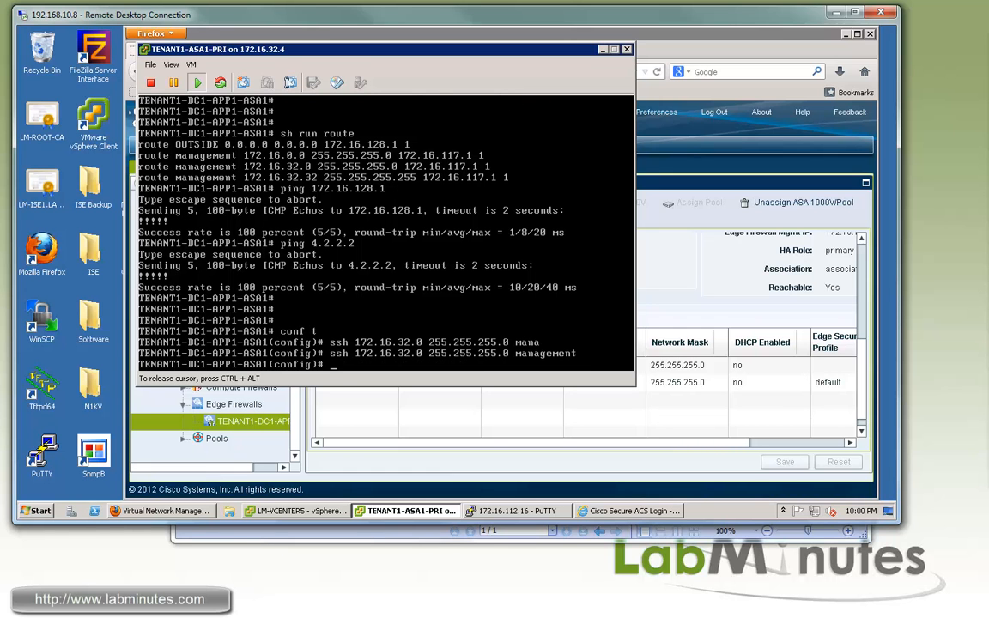
pyautogui.press('Return')
pyautogui.press('Return')
pyautogui.write('exi')
pyautogui.press('Return')
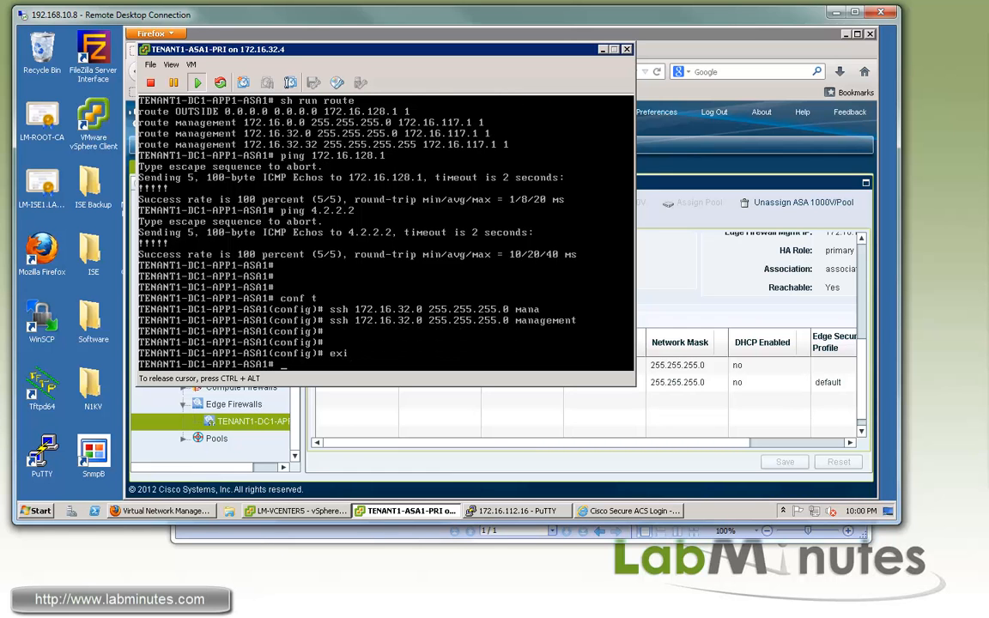
pyautogui.press('Return')
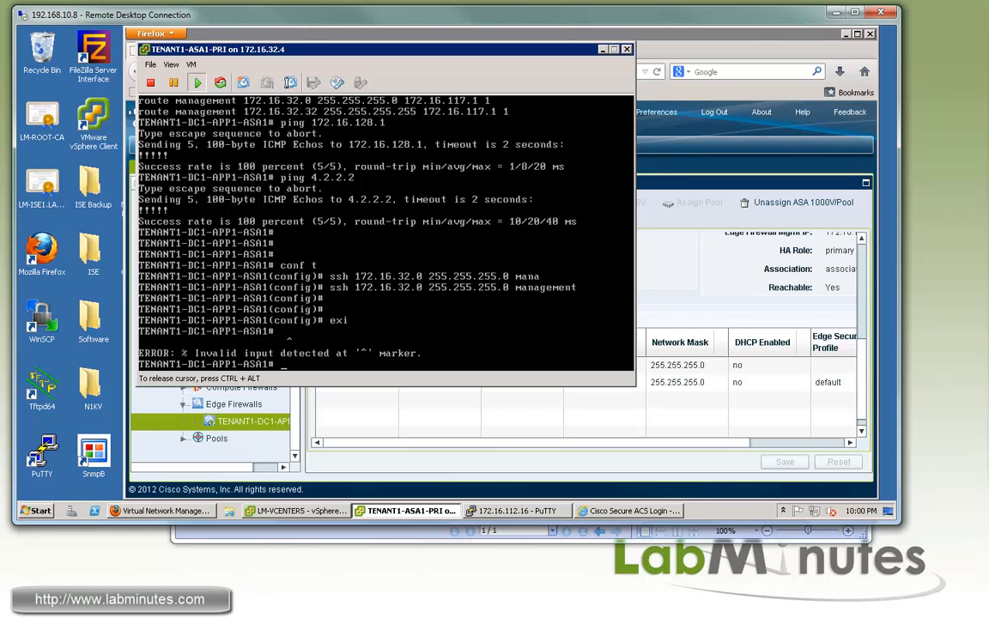
# - Release the VM console, save a PuTTY SSH session named LM-ASA1 for host 172.16.117.16, and open the connection
pyautogui.hotkey('ctrl', 'alt')
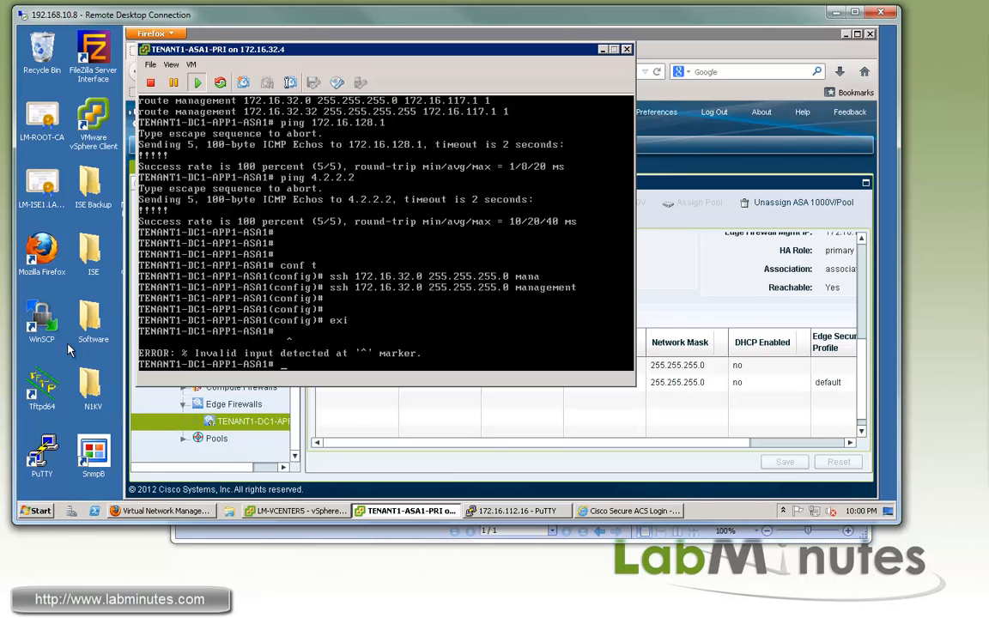
pyautogui.doubleClick(40, 455)
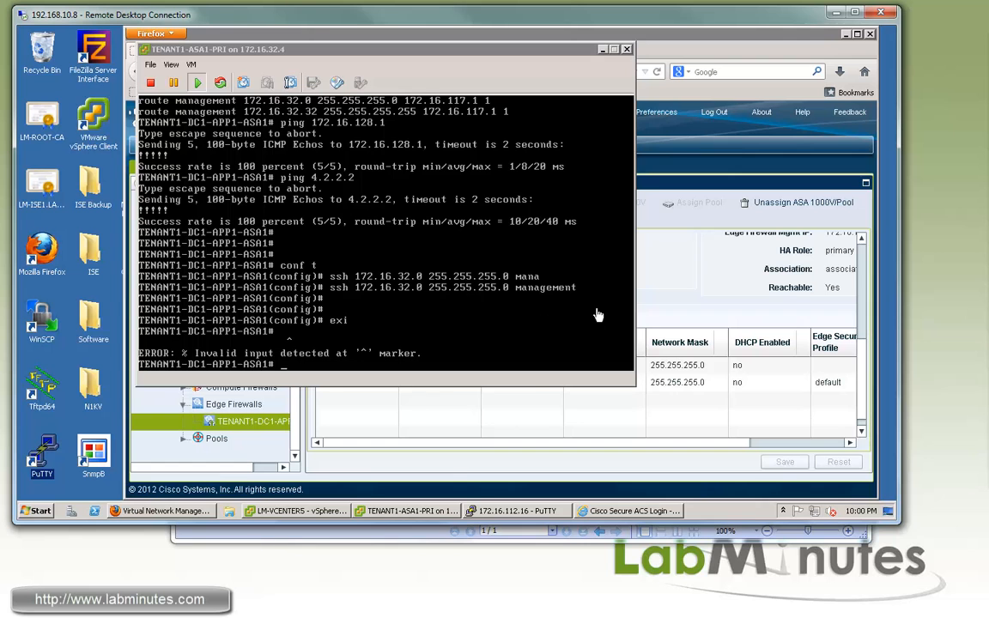
pyautogui.write('172.16.117.16')
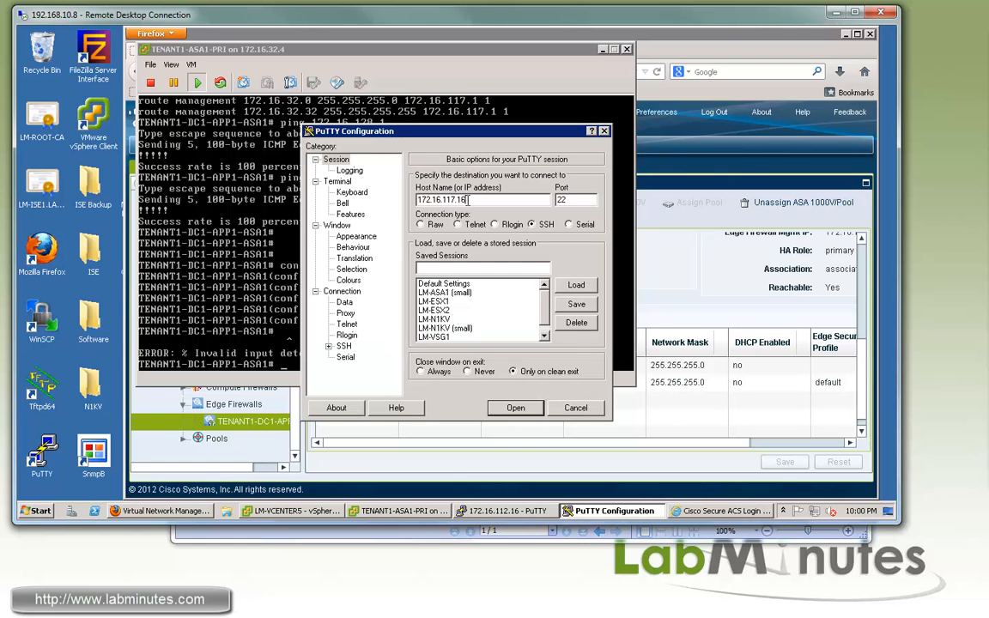
pyautogui.click(458, 269)
pyautogui.write('LM-ASA1')
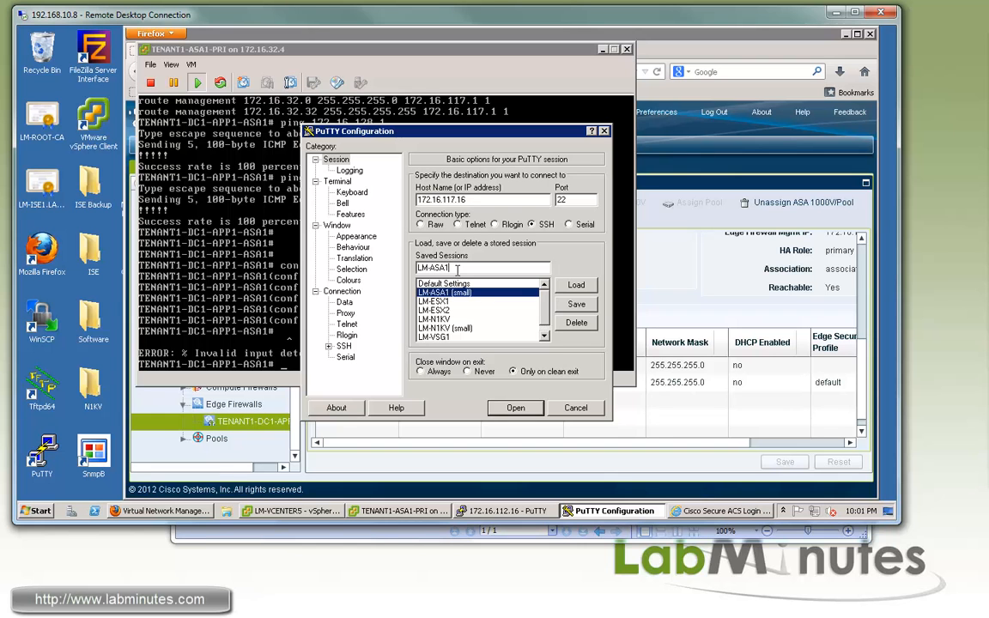
pyautogui.click(576, 304)
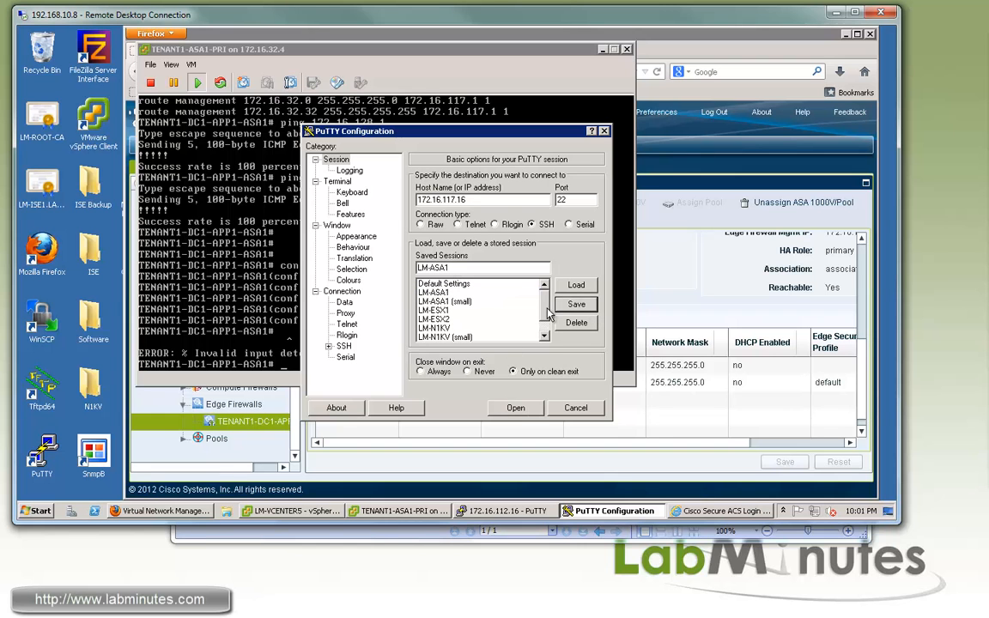
pyautogui.click(516, 409)
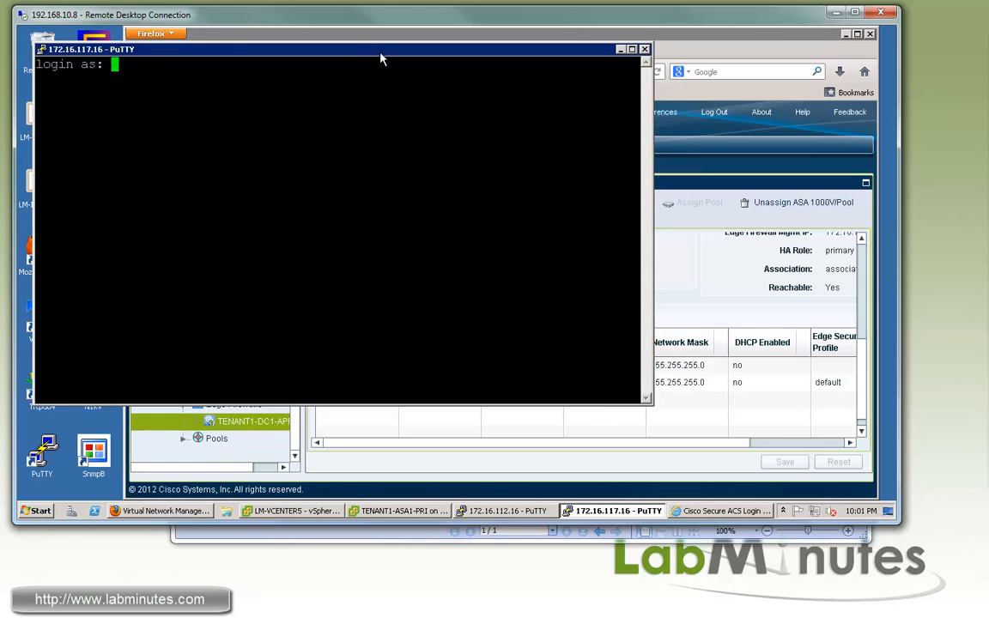
pyautogui.moveTo(382, 58); pyautogui.dragTo(474, 60)
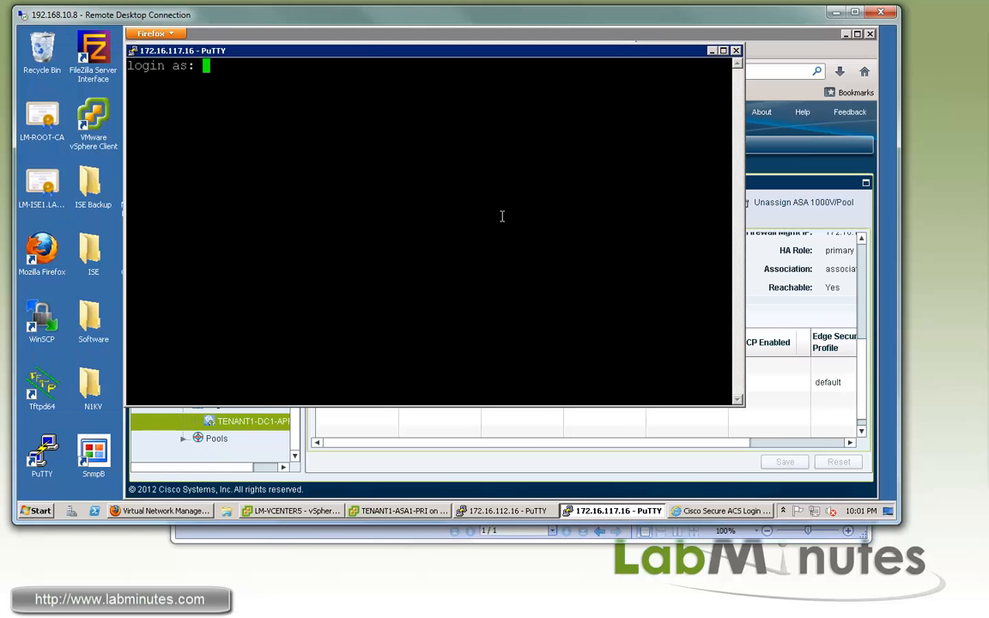
pyautogui.moveTo(495, 53); pyautogui.dragTo(471, 64)
# - Switch to the Cisco Secure ACS page in Internet Explorer and log in as acsadmin with the account password
pyautogui.click(727, 513)
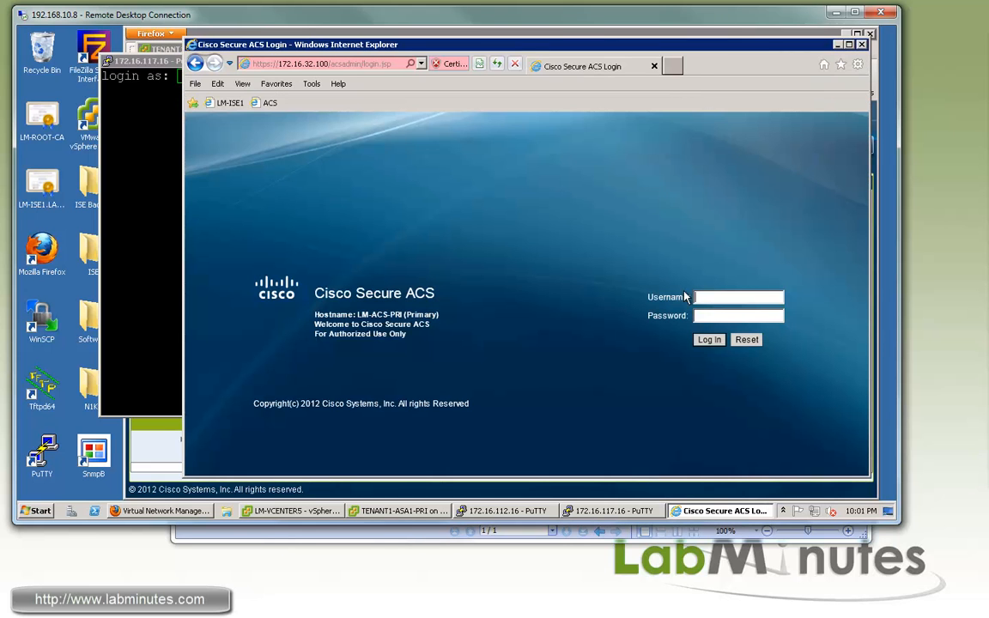
pyautogui.click(713, 298)
pyautogui.write('acsadmin')
pyautogui.press('Tab')
pyautogui.write('Cisco123')
pyautogui.press('Return')
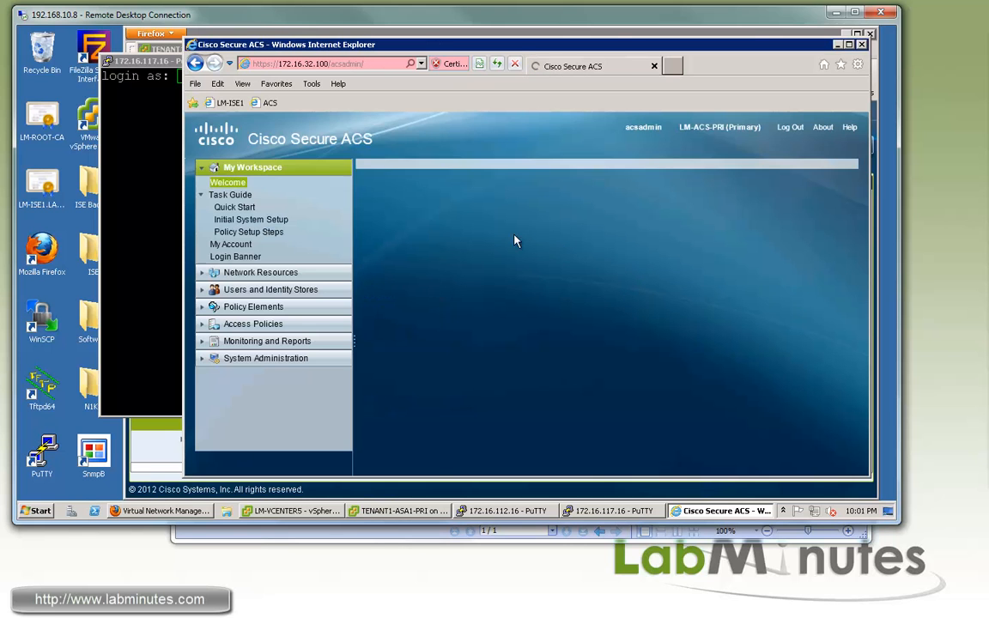
# - Examine the ASA's entry in the ACS network devices and AAA clients list, and return to the 172.16.117.16 PuTTY session
pyautogui.click(347, 272)
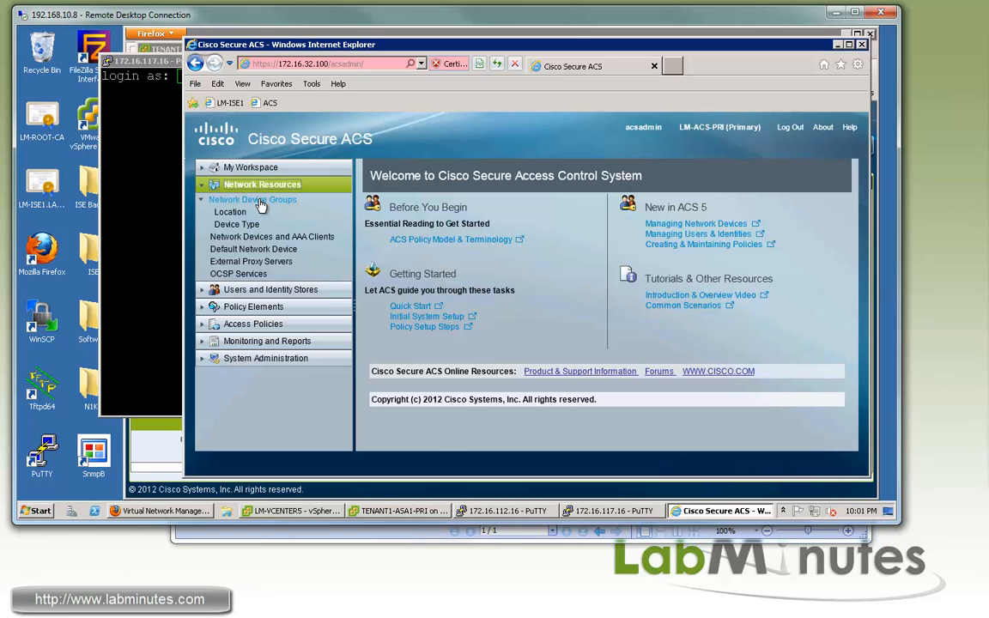
pyautogui.click(271, 236)
pyautogui.moveTo(495, 263); pyautogui.dragTo(521, 265)
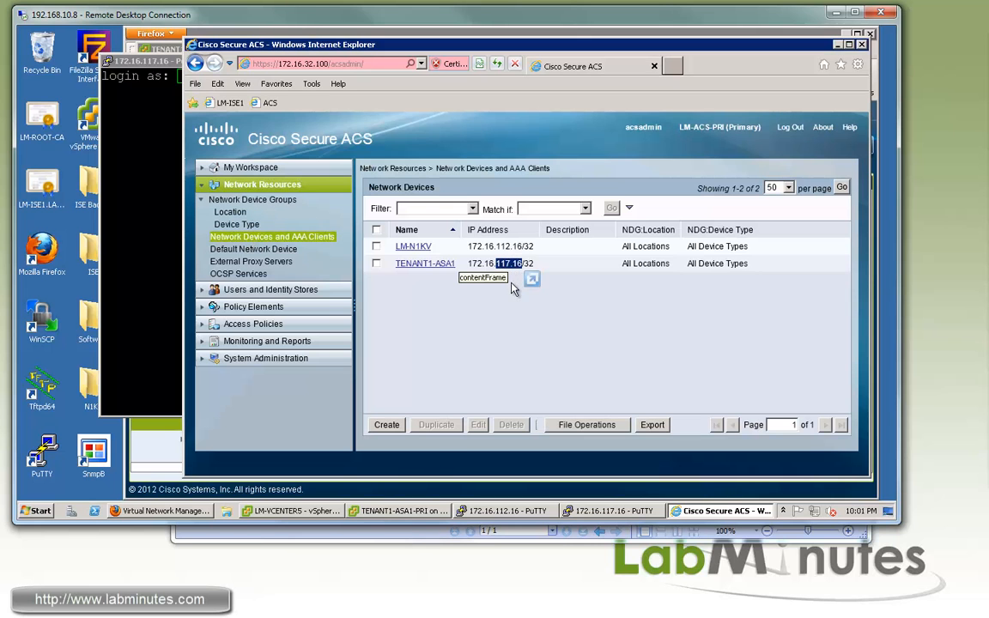
pyautogui.click(267, 289)
pyautogui.click(225, 242)
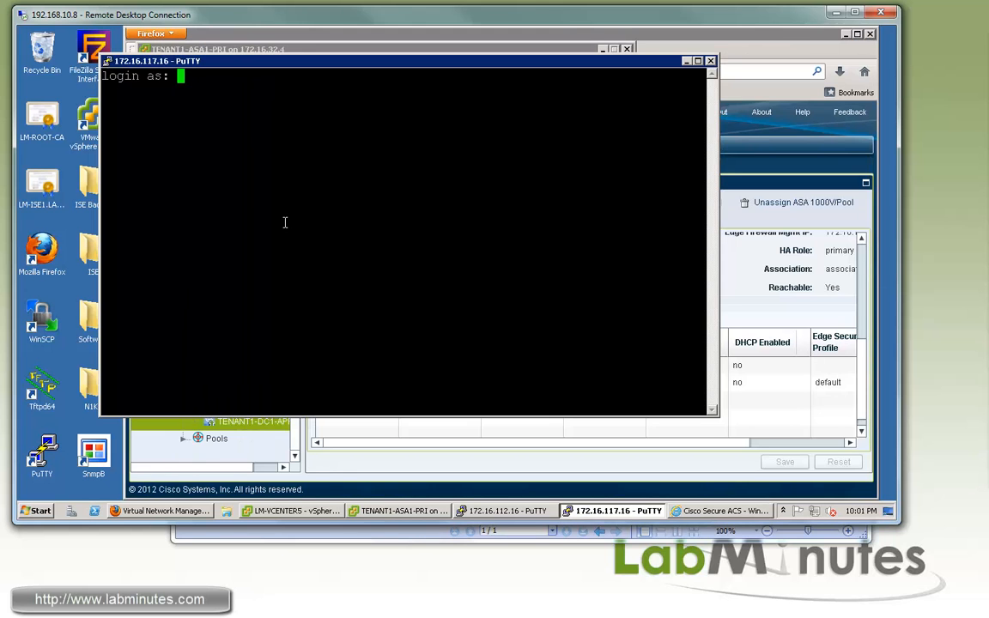
# - Log in to the ASA over SSH as labminutes with the account password
pyautogui.write('labminutes')
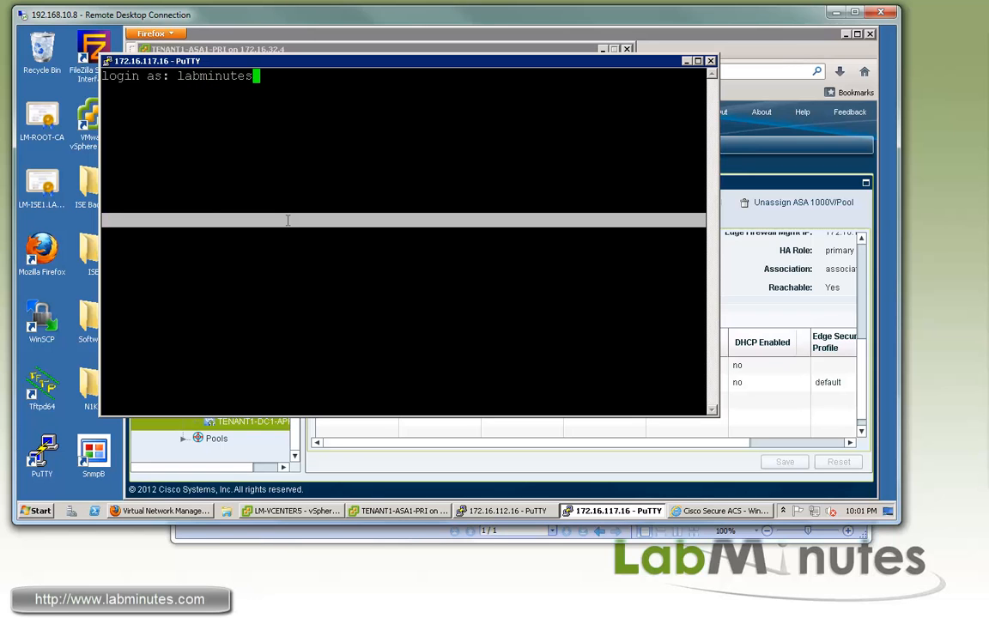
pyautogui.press('Return')
pyautogui.press('Return')
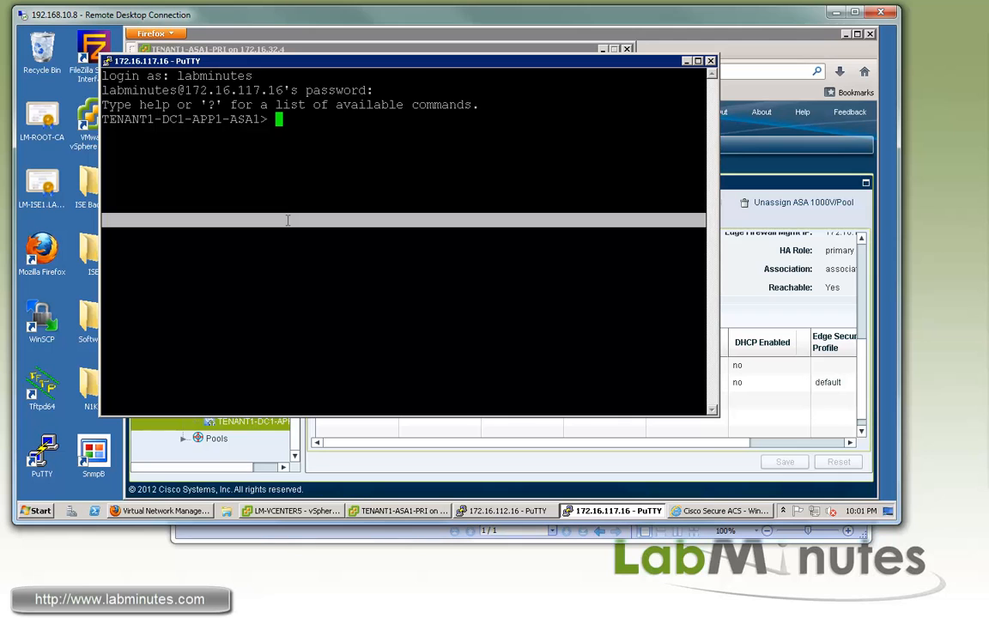
pyautogui.press('Return')
pyautogui.press('Return')
pyautogui.press('Return')
pyautogui.press('Return')
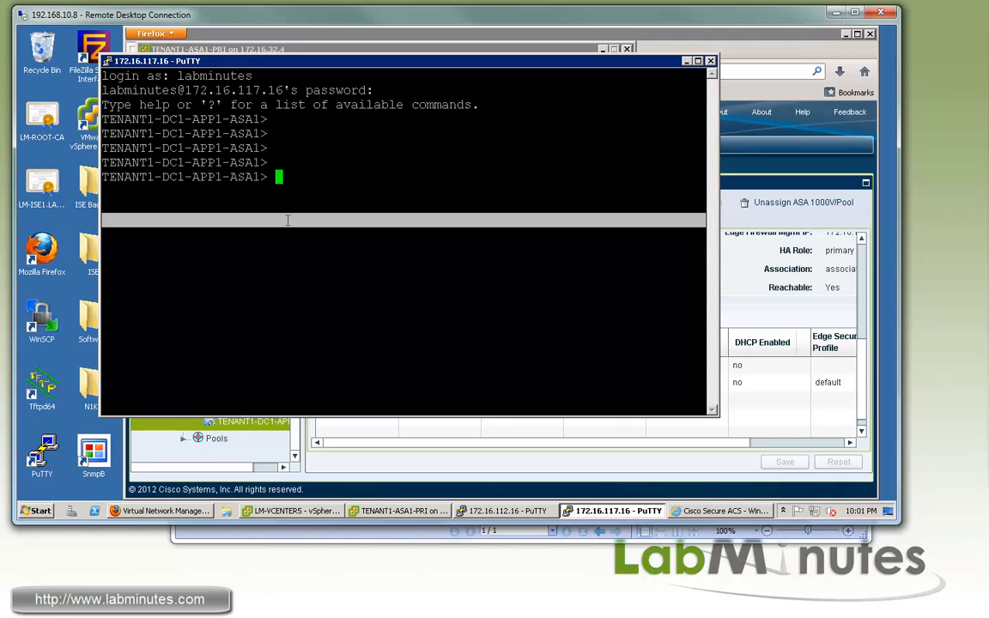
# - Enter privileged mode with "en" and the enable password
pyautogui.write('en')
pyautogui.press('Return')
pyautogui.press('Return')
pyautogui.write('*****')
pyautogui.press('Return')
pyautogui.press('Return')
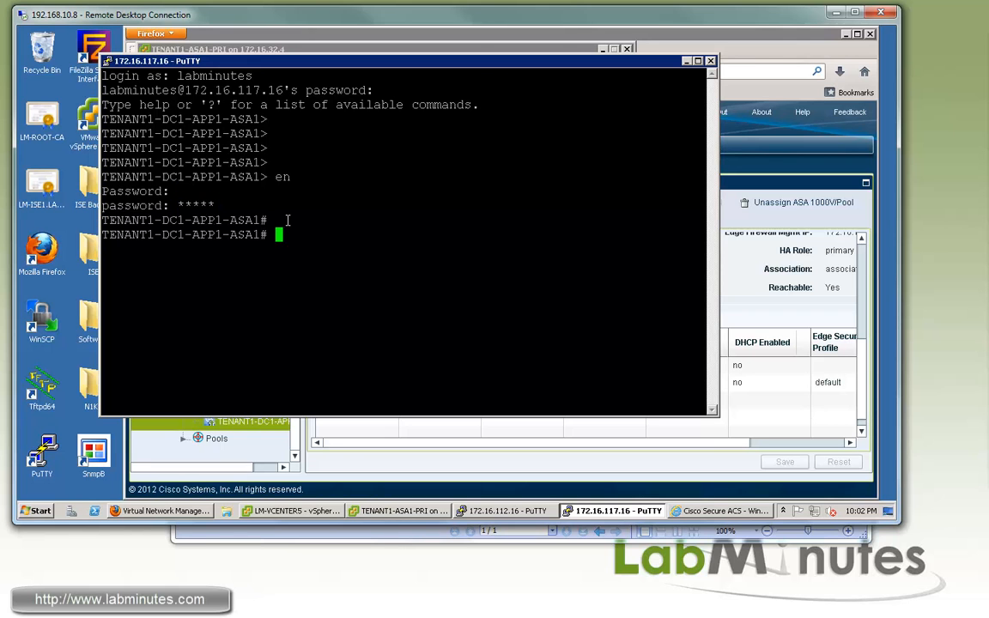
pyautogui.press('Return')
pyautogui.press('Return')
pyautogui.press('Return')
pyautogui.press('Return')
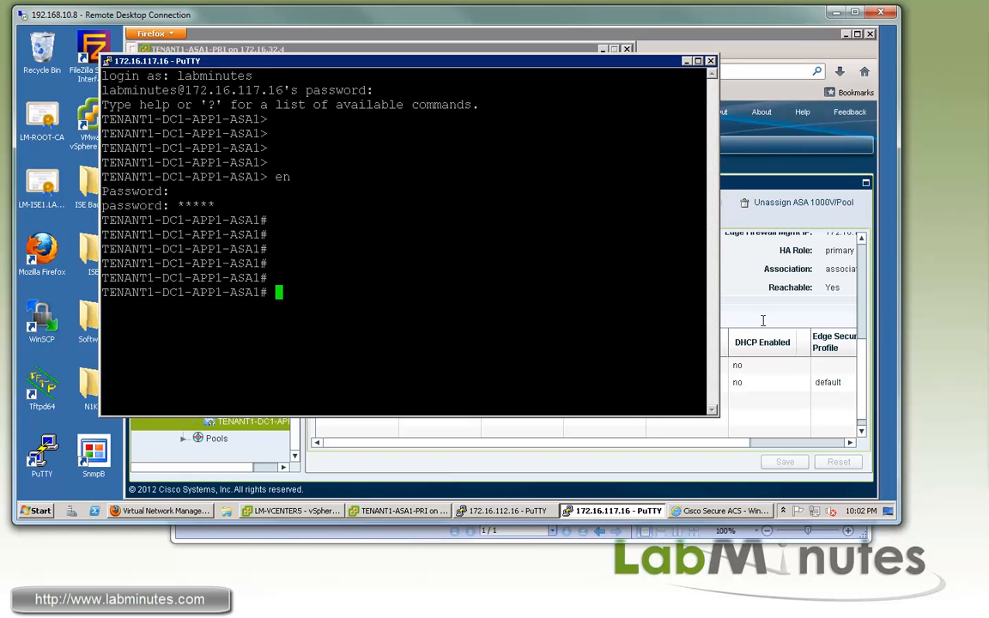
# - Display the ASA's running configuration with "sh run" and examine the INSIDE and OUTSIDE interface settings
pyautogui.write('sh run')
pyautogui.press('Return')
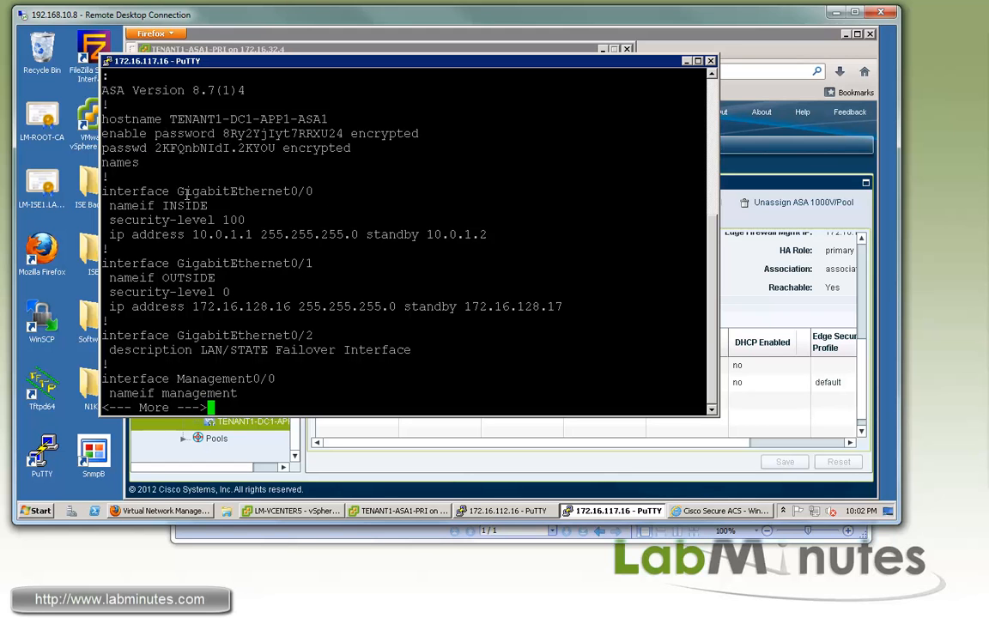
pyautogui.moveTo(177, 191); pyautogui.dragTo(389, 325)
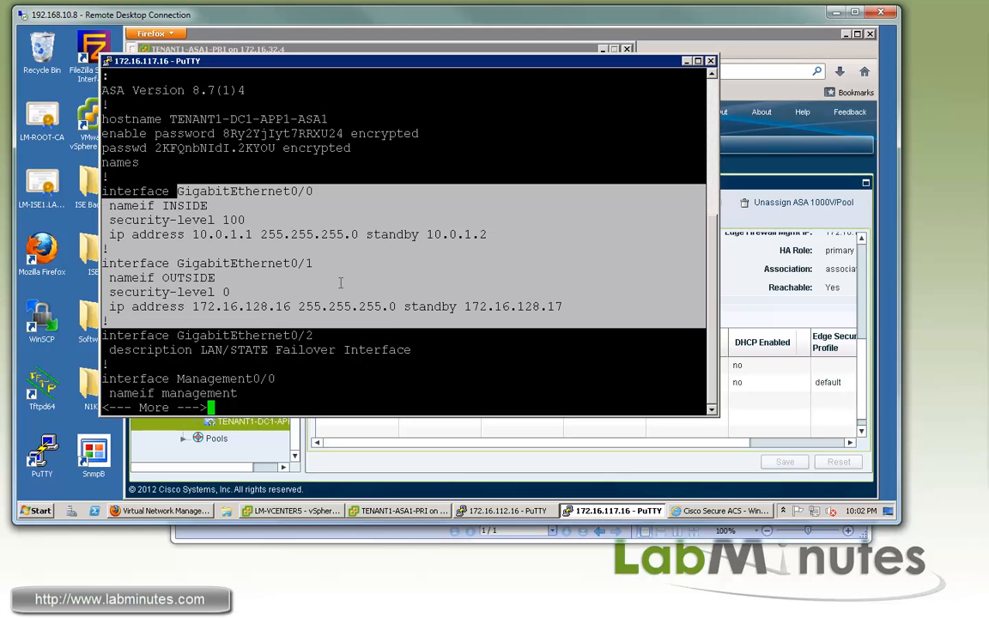
# - Examine the clock, DNS and logging settings in the running configuration, including the logging host
pyautogui.press('space')
pyautogui.moveTo(374, 236); pyautogui.dragTo(92, 220)
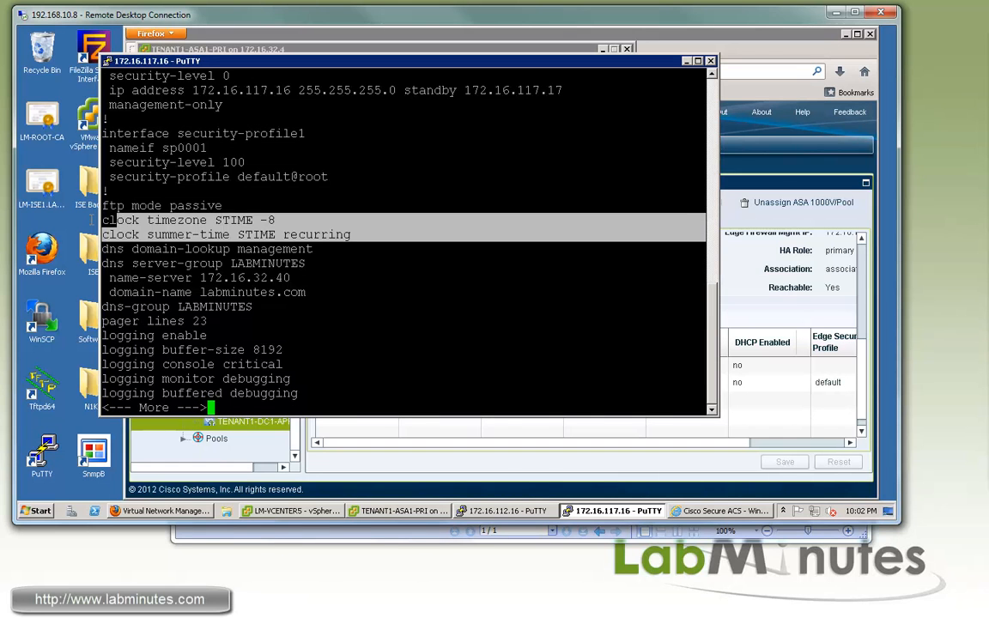
pyautogui.click(192, 224)
pyautogui.moveTo(191, 223); pyautogui.dragTo(98, 222)
pyautogui.moveTo(297, 279); pyautogui.dragTo(287, 302)
pyautogui.click(236, 261)
pyautogui.click(223, 292)
pyautogui.moveTo(260, 350); pyautogui.dragTo(102, 335)
pyautogui.press('space')
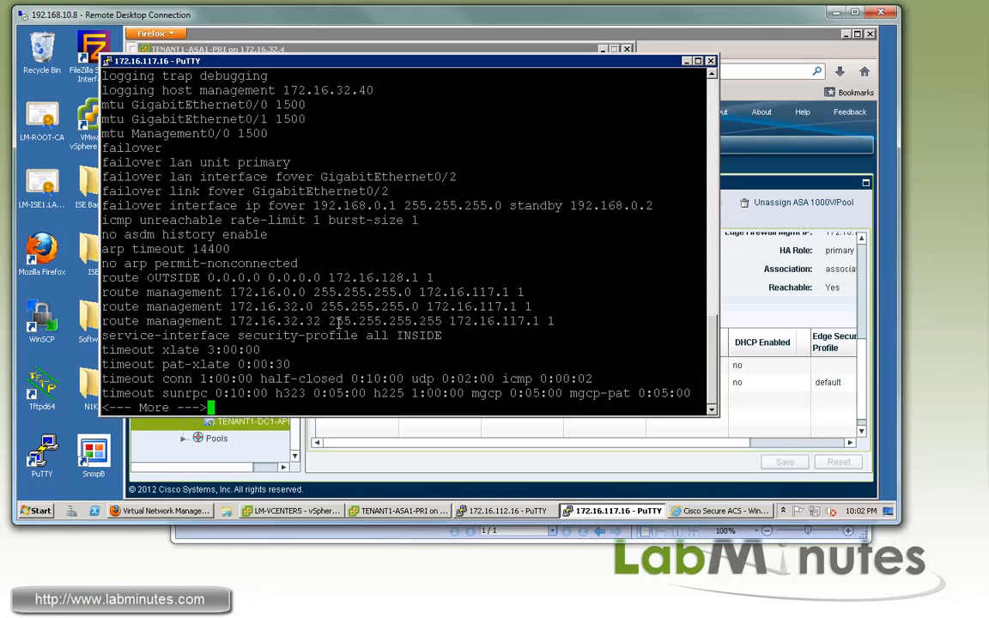
pyautogui.scroll(4, 230, 220)
pyautogui.click(230, 220)
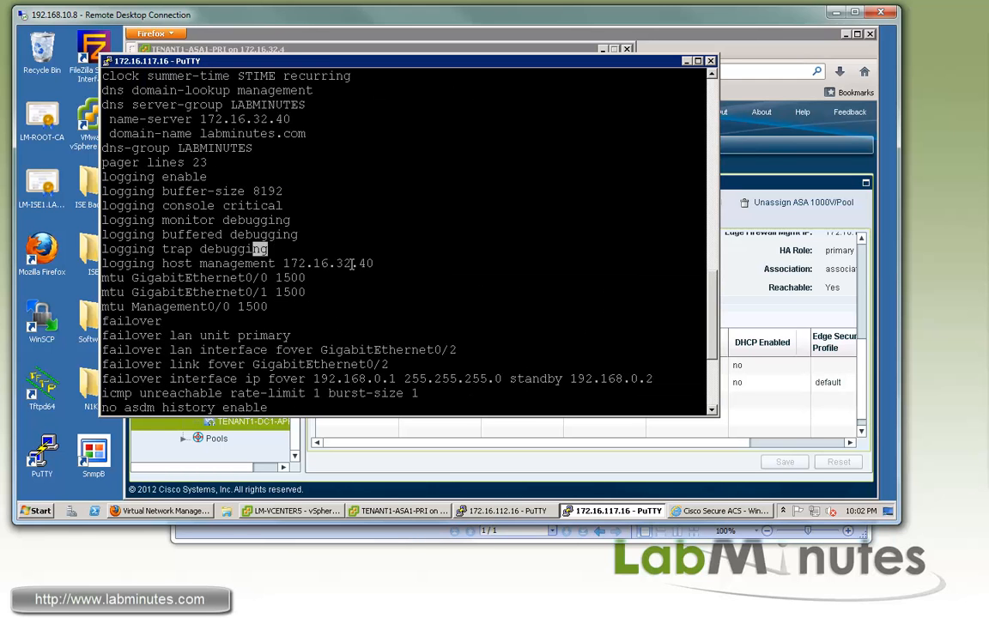
pyautogui.moveTo(374, 263); pyautogui.dragTo(162, 264)
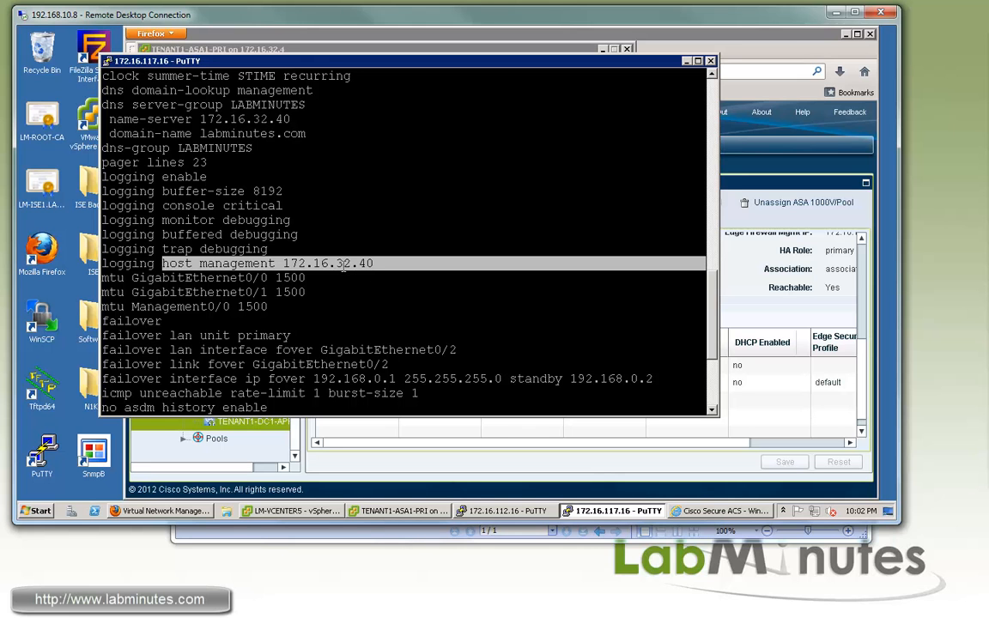
# - Examine the failover settings and static routes in the running configuration
pyautogui.moveTo(162, 335); pyautogui.dragTo(374, 379)
pyautogui.scroll(-4, 481, 353)
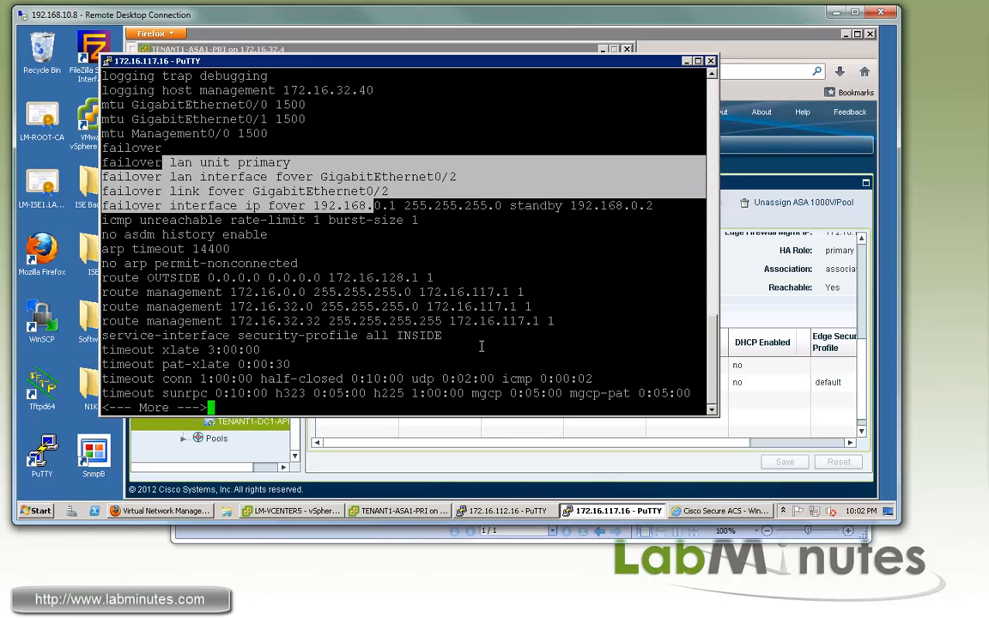
pyautogui.moveTo(148, 277); pyautogui.dragTo(595, 324)
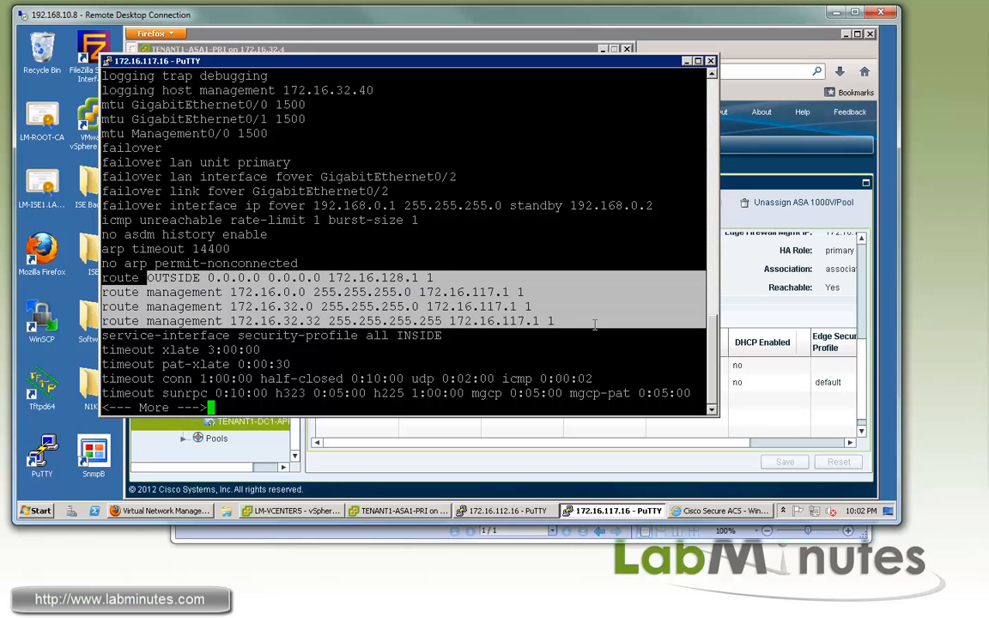
# - Examine the TACACS+ server, AAA authentication and SNMP lines in the running configuration
pyautogui.press('space')
pyautogui.scroll(4, 356, 305)
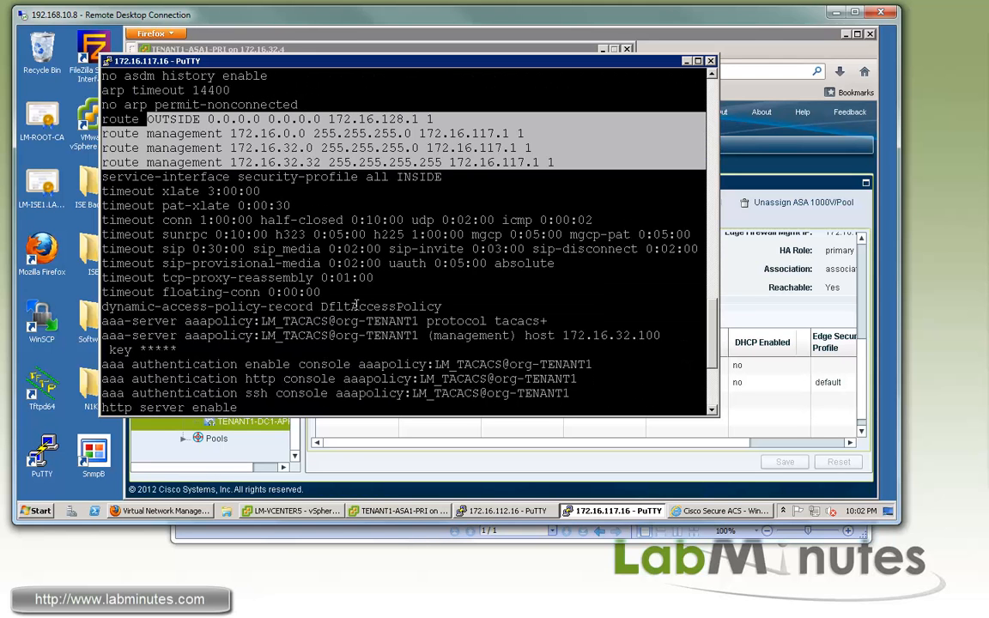
pyautogui.moveTo(103, 321); pyautogui.dragTo(323, 378)
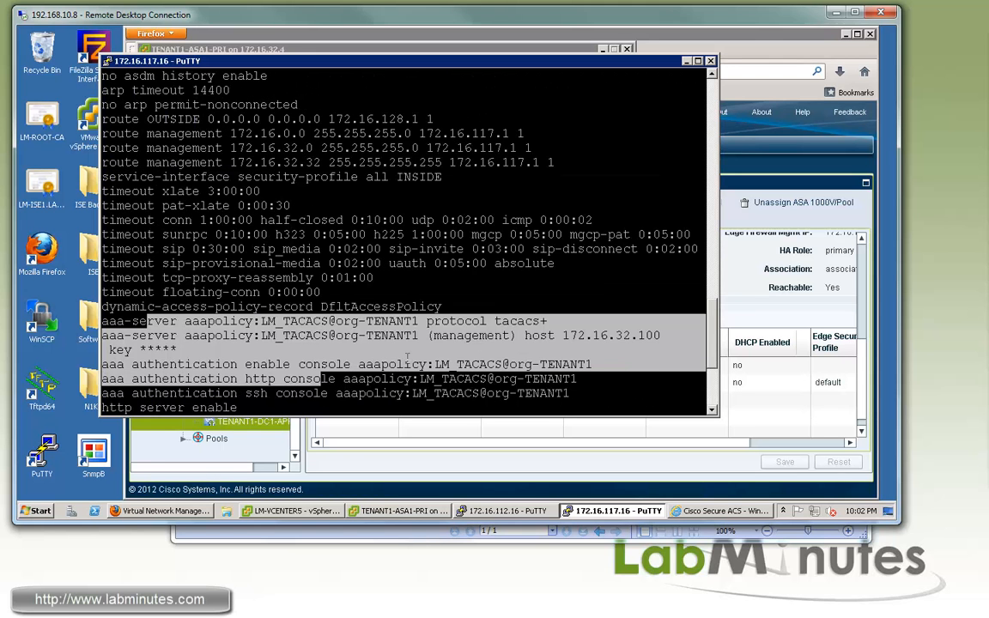
pyautogui.scroll(-4, 429, 335)
pyautogui.moveTo(107, 293); pyautogui.dragTo(255, 321)
pyautogui.moveTo(135, 279); pyautogui.dragTo(326, 307)
# - Page past the VNMC certificate to the end of the running configuration, examining the INSIDE DHCP server settings
pyautogui.press('space')
pyautogui.scroll(1, 419, 335)
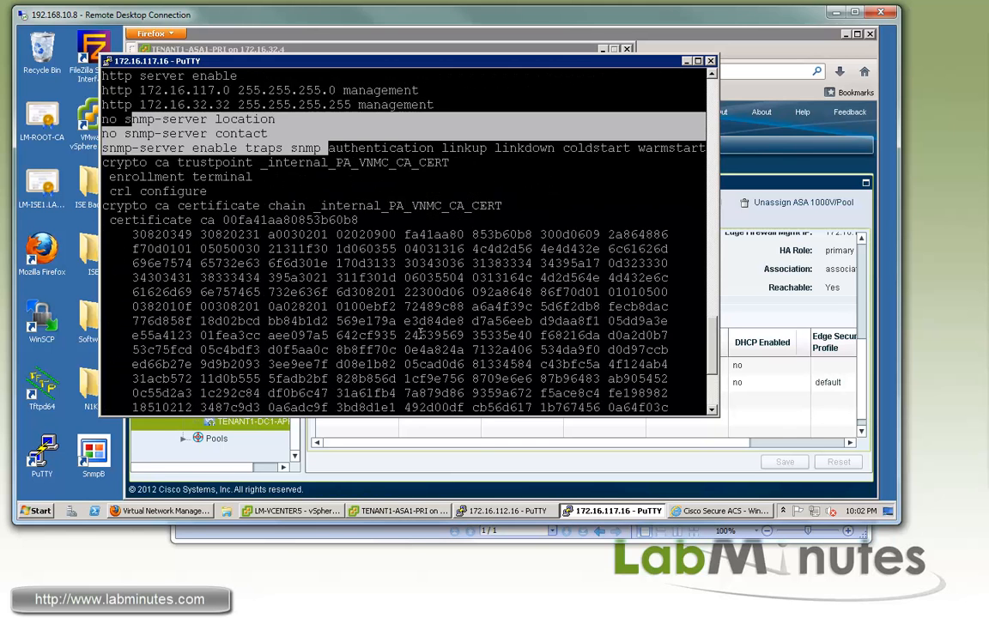
pyautogui.press('space')
pyautogui.press('space')
pyautogui.press('space')
pyautogui.press('space')
pyautogui.scroll(4, 293, 243)
pyautogui.moveTo(255, 250); pyautogui.dragTo(106, 209)
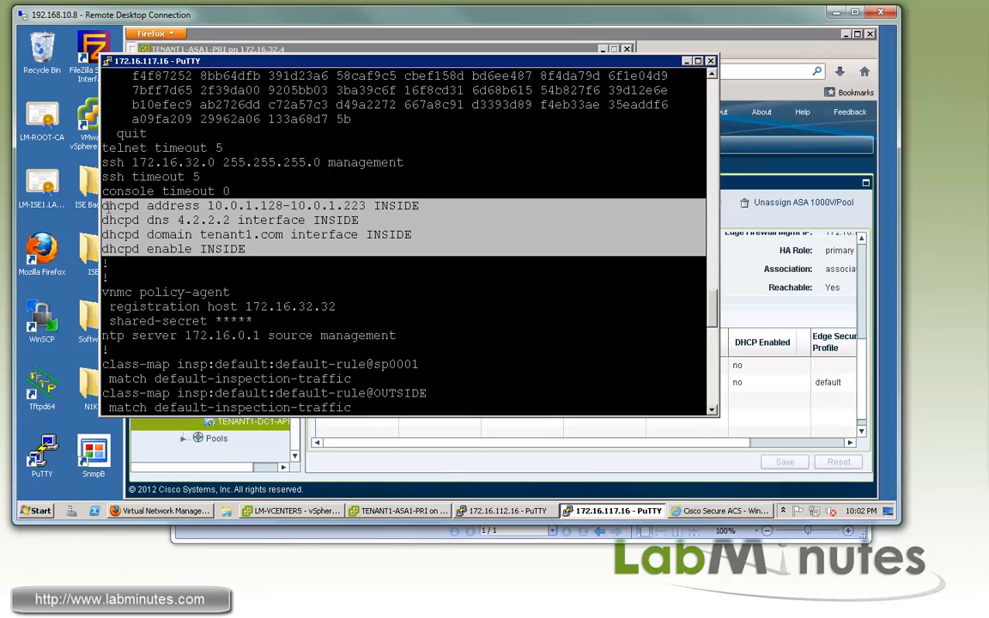
pyautogui.moveTo(254, 250); pyautogui.dragTo(104, 209)
pyautogui.scroll(-13, 504, 278)
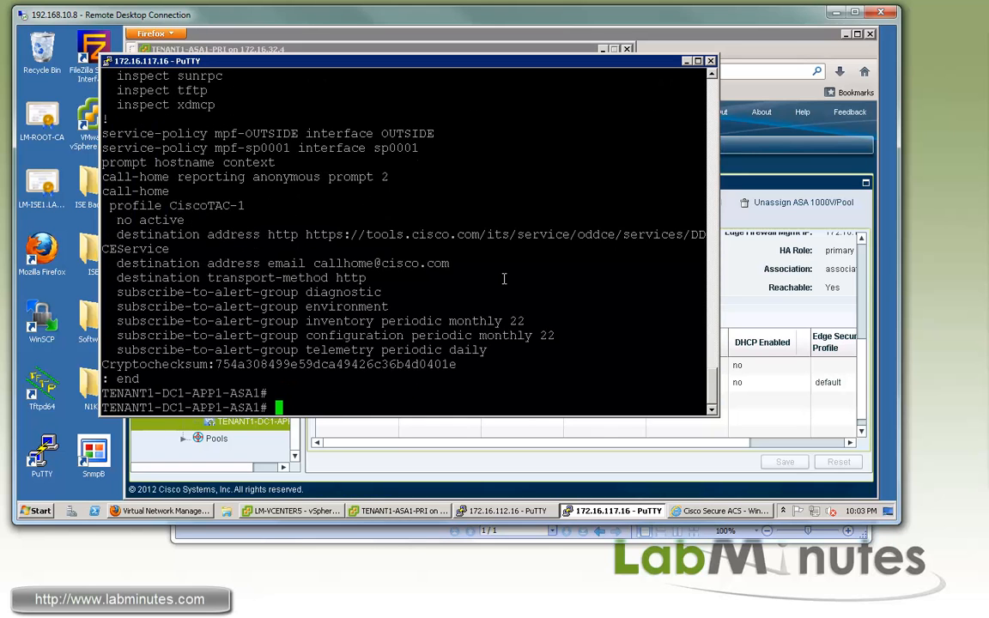
# - Enter configuration mode and list the available options for the "snmp-map" command
pyautogui.press('Return')
pyautogui.write('conf t')
pyautogui.press('Return')
pyautogui.write('snm')
pyautogui.press('Tab')
pyautogui.write('?')
pyautogui.press('BackSpace')
pyautogui.press('BackSpace')
pyautogui.press('BackSpace')
pyautogui.press('BackSpace')
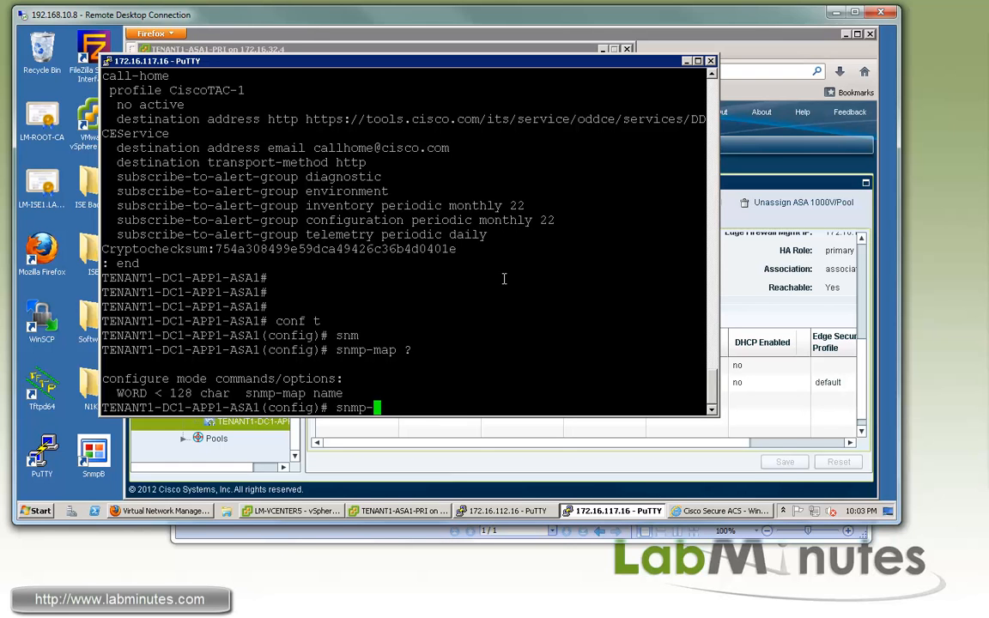
# - Try to complete the "snmp-ser" command, clear the line, and exit configuration mode
pyautogui.write('ser')
pyautogui.press('Tab')
pyautogui.press('BackSpace')
pyautogui.press('BackSpace')
pyautogui.press('BackSpace')
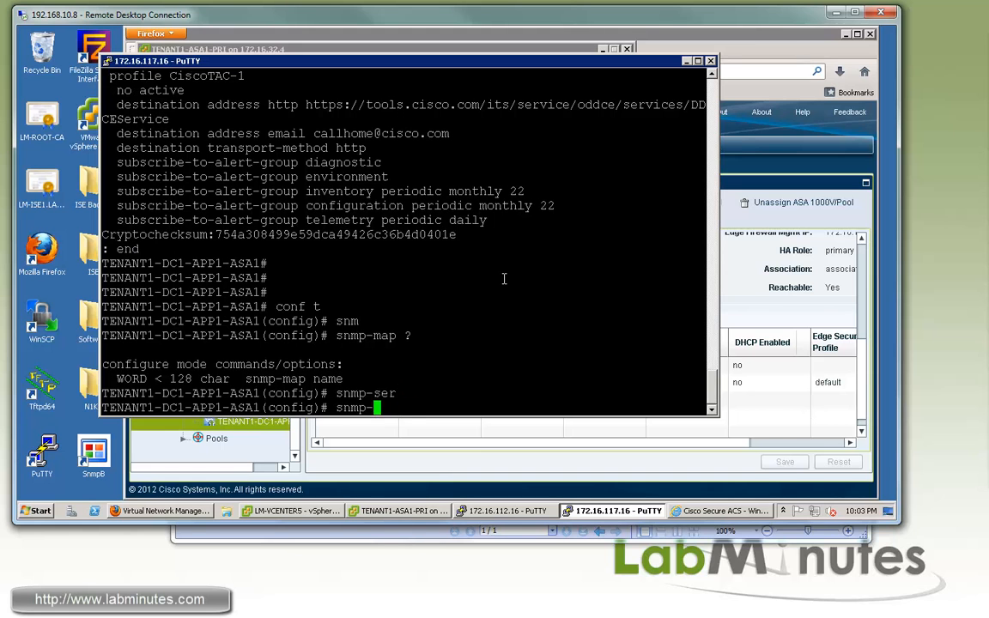
pyautogui.press('Tab')
pyautogui.press('BackSpace')
pyautogui.press('BackSpace')
pyautogui.press('BackSpace')
pyautogui.press('BackSpace')
pyautogui.press('BackSpace')
pyautogui.press('BackSpace')
pyautogui.press('BackSpace')
pyautogui.press('BackSpace')
pyautogui.press('BackSpace')
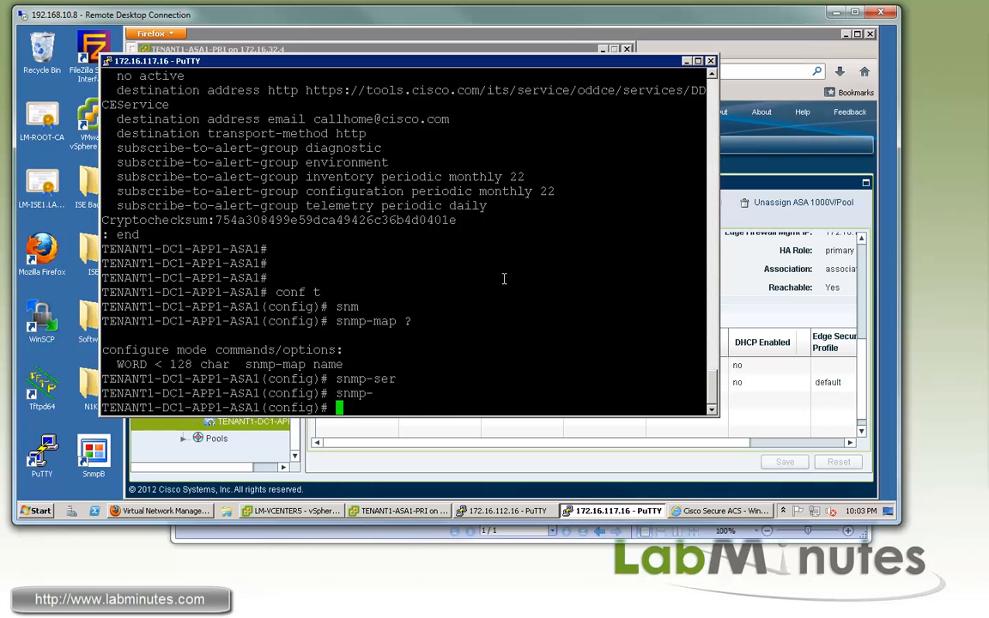
pyautogui.write('exi')
pyautogui.press('Return')
pyautogui.press('Return')
pyautogui.press('Return')
pyautogui.press('Return')
pyautogui.press('Return')
# - Launch Tftpd64, show its syslog server messages, and widen the text column to examine the ASA's log entries
pyautogui.moveTo(375, 67); pyautogui.dragTo(432, 77)
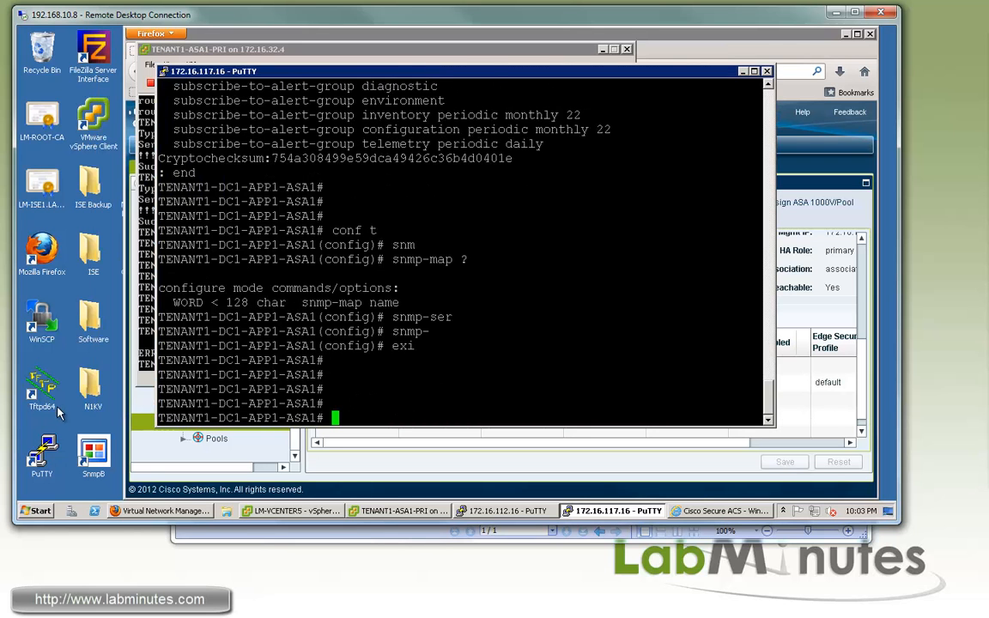
pyautogui.doubleClick(56, 408)
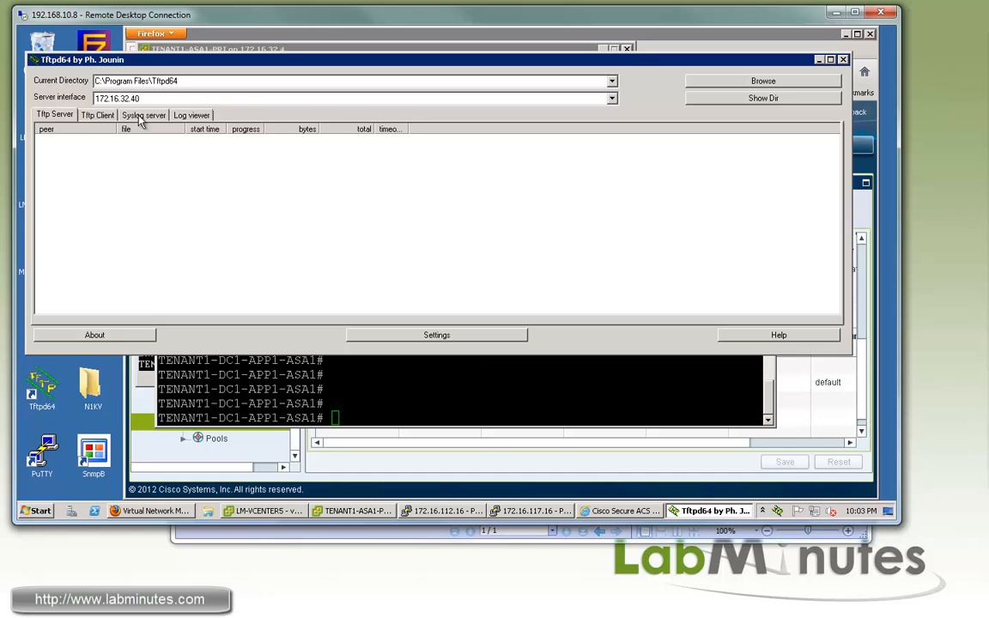
pyautogui.click(130, 114)
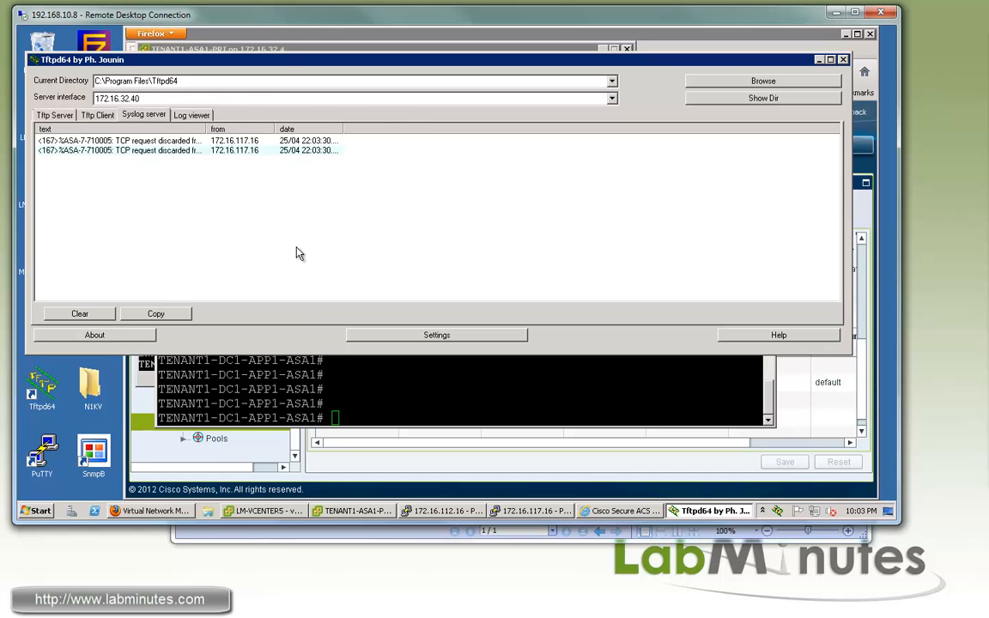
pyautogui.moveTo(206, 130); pyautogui.dragTo(420, 136)
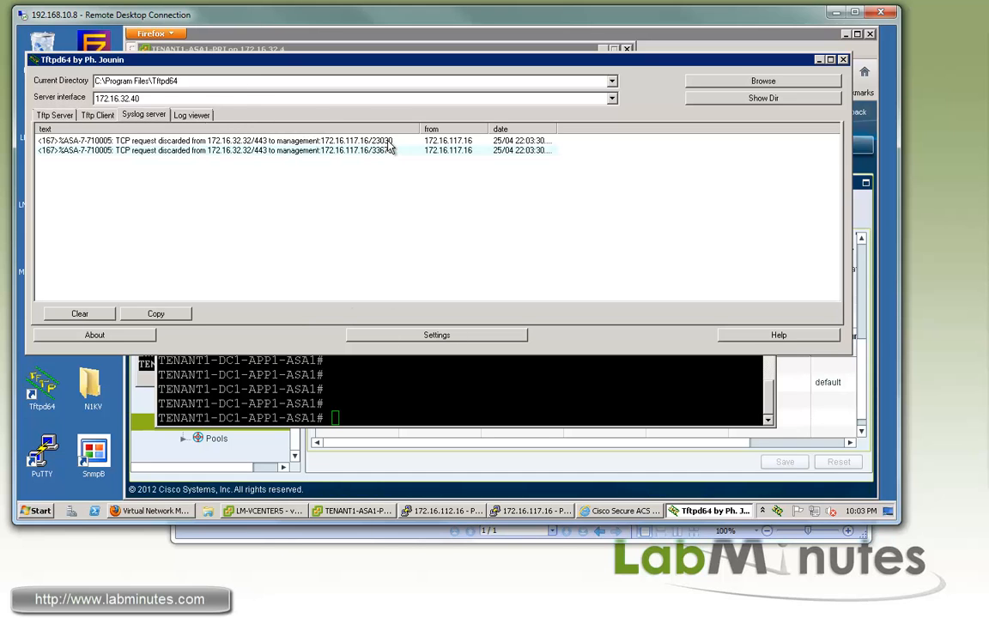
pyautogui.click(418, 375)
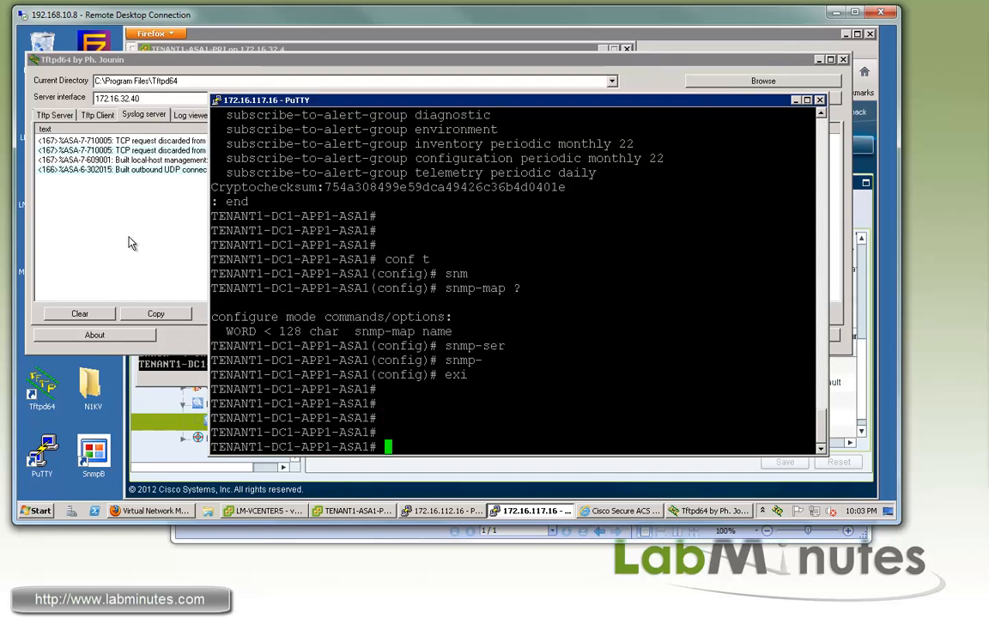
pyautogui.click(129, 244)
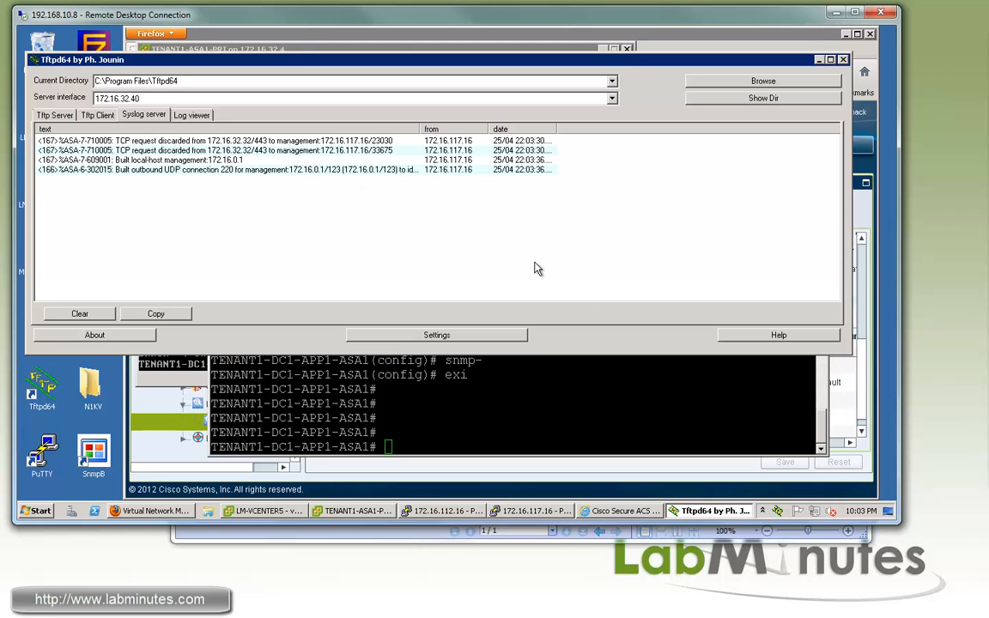
# - View the network diagram and Windows 7 console, and try to list the "sh dhcp" options in the ASA's SSH session
pyautogui.click(544, 413)
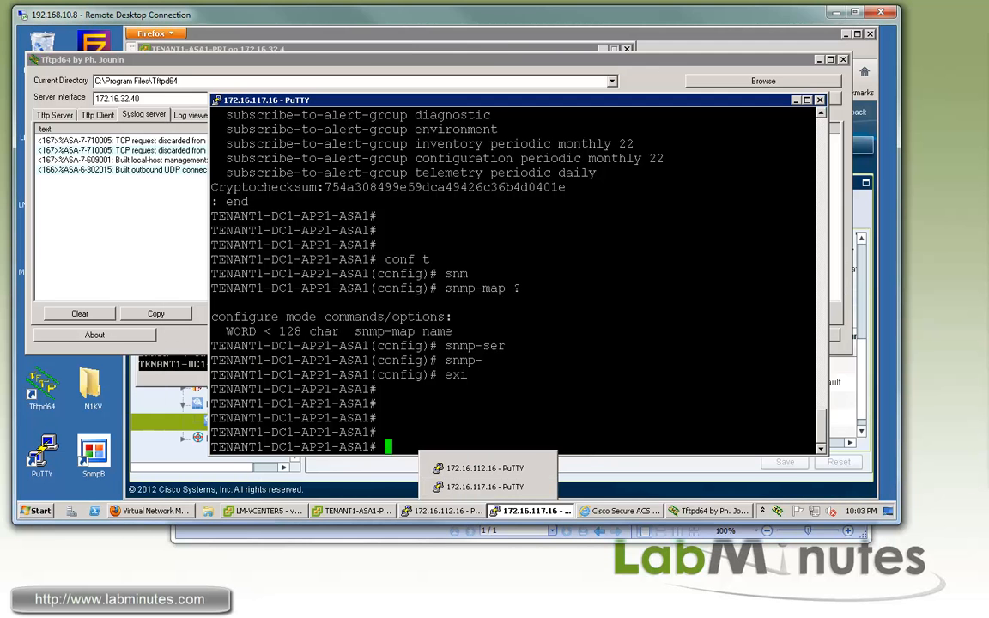
pyautogui.hotkey('alt', 'Tab')
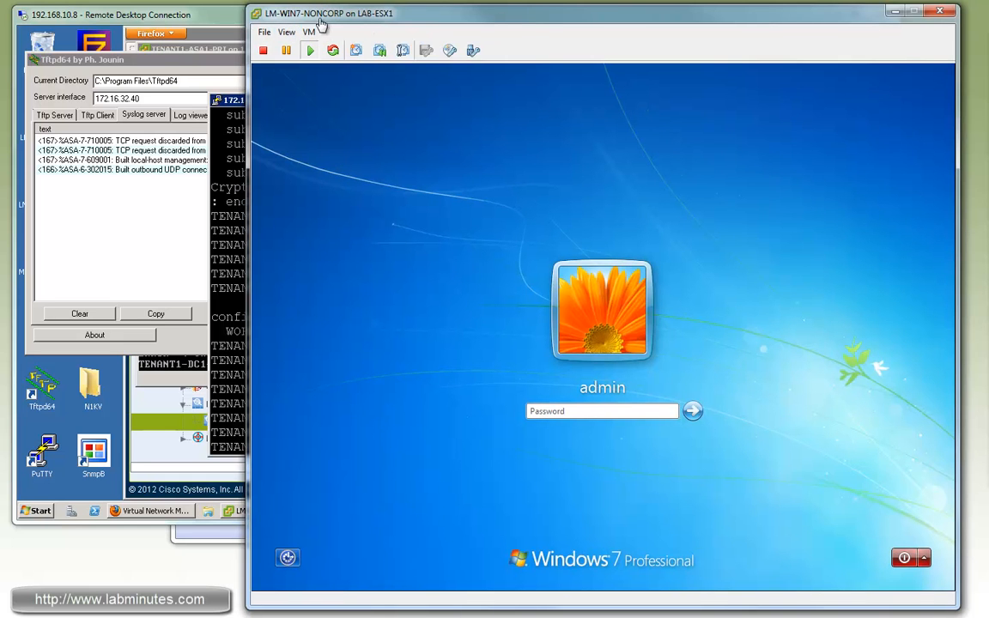
pyautogui.click(237, 232)
pyautogui.press('Return')
pyautogui.press('Return')
pyautogui.press('Return')
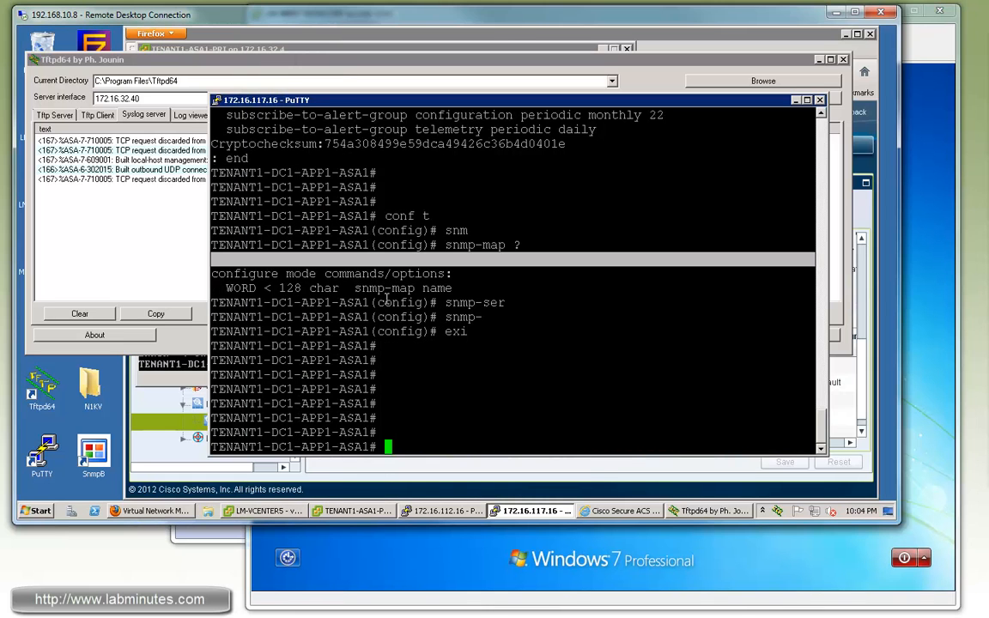
pyautogui.write('sh dhc')
pyautogui.press('Tab')
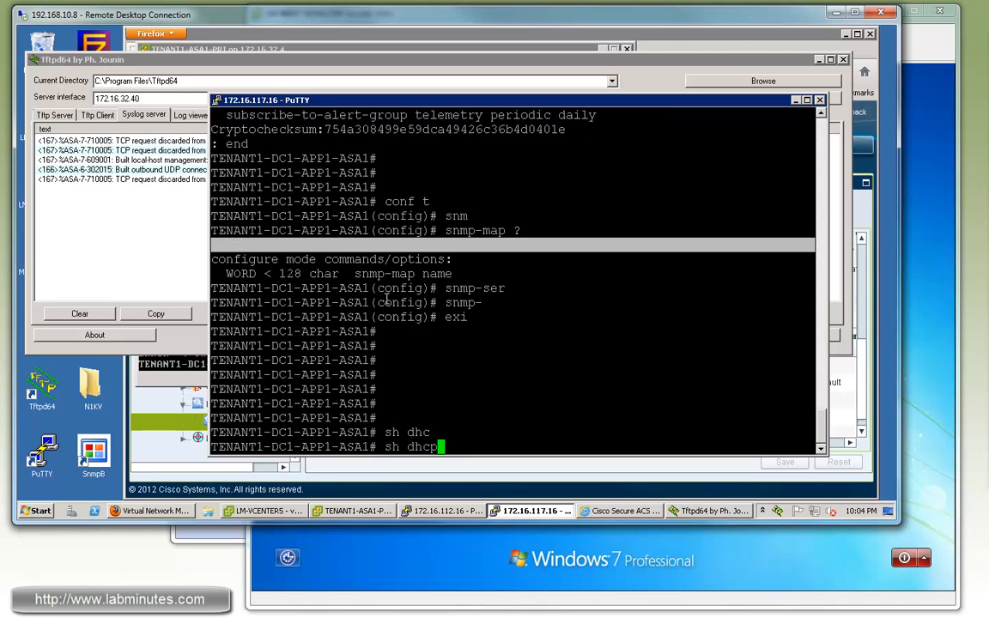
pyautogui.write('?')
pyautogui.press('BackSpace')
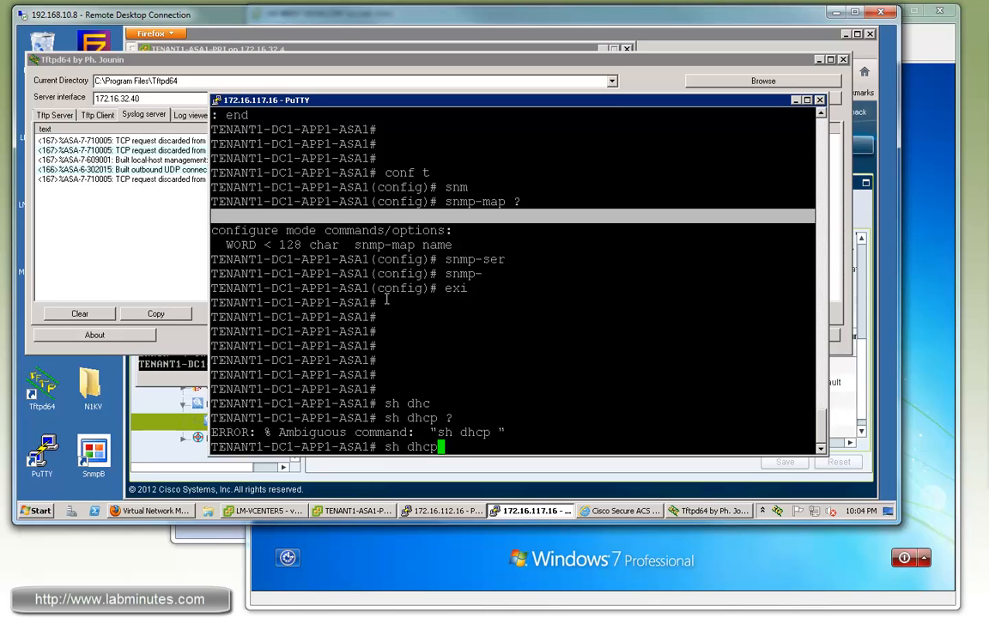
# - List the "sh dhcpd" options and display the ASA's DHCP leases with "sh dhcpd binding"
pyautogui.write('d')
pyautogui.press('Tab')
pyautogui.write('?bi')
pyautogui.press('Tab')
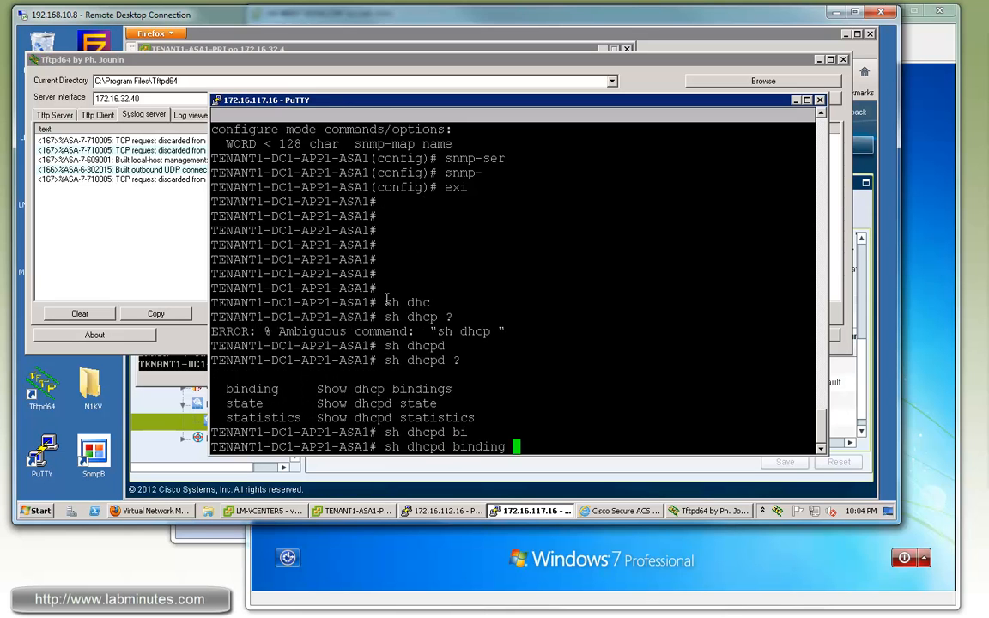
pyautogui.press('Return')
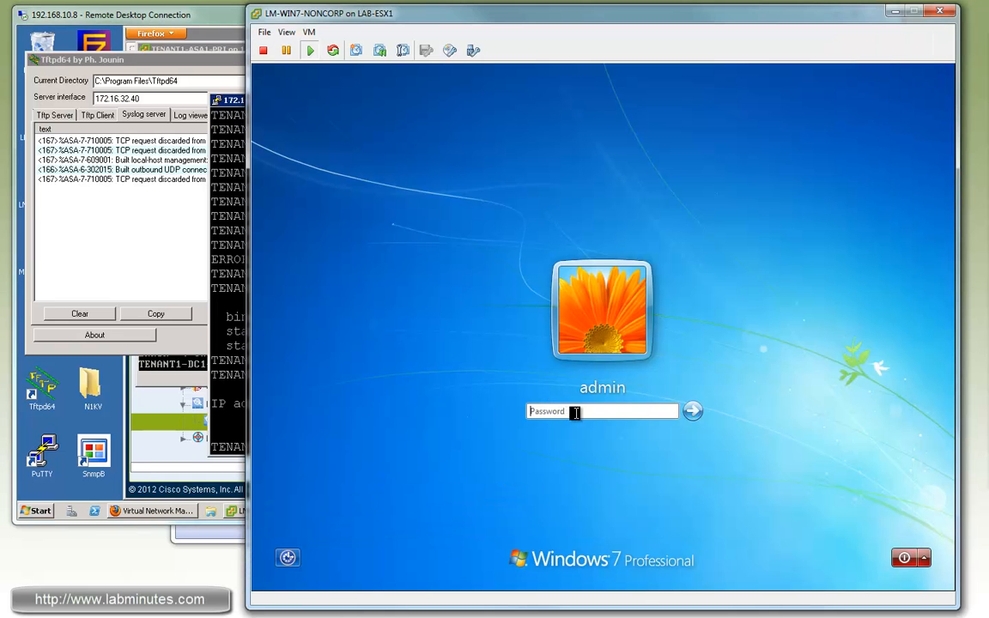
# - Switch to the LM-WIN7-NONCORP console and log in to the admin account with its password
pyautogui.click(592, 411)
pyautogui.write('cisco123')
pyautogui.press('Return')
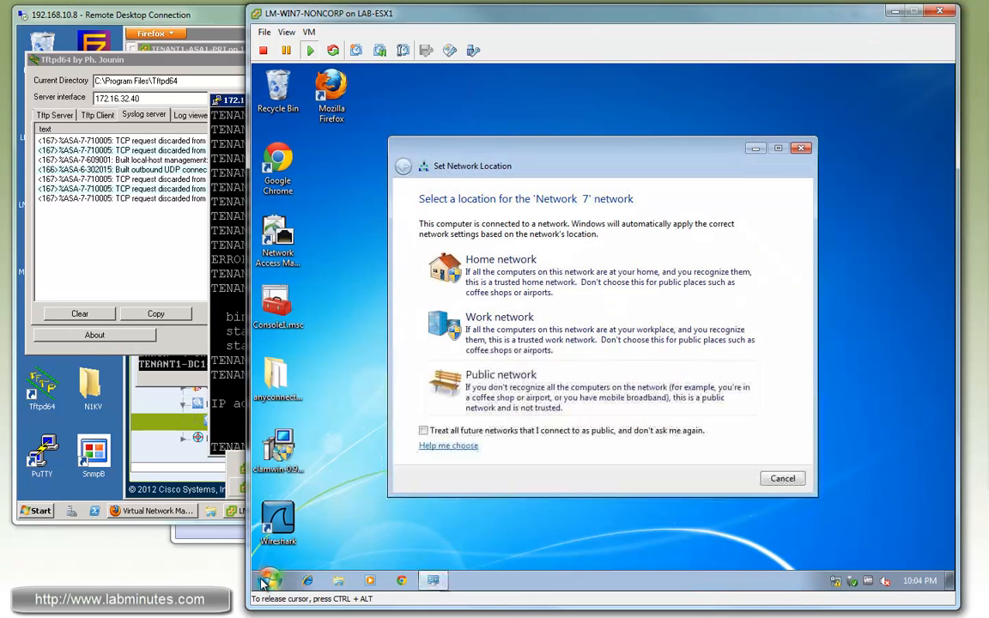
# - Open a command prompt on the Windows 7 client and examine its IP and DHCP settings with "ipconfig /all"
pyautogui.click(270, 581)
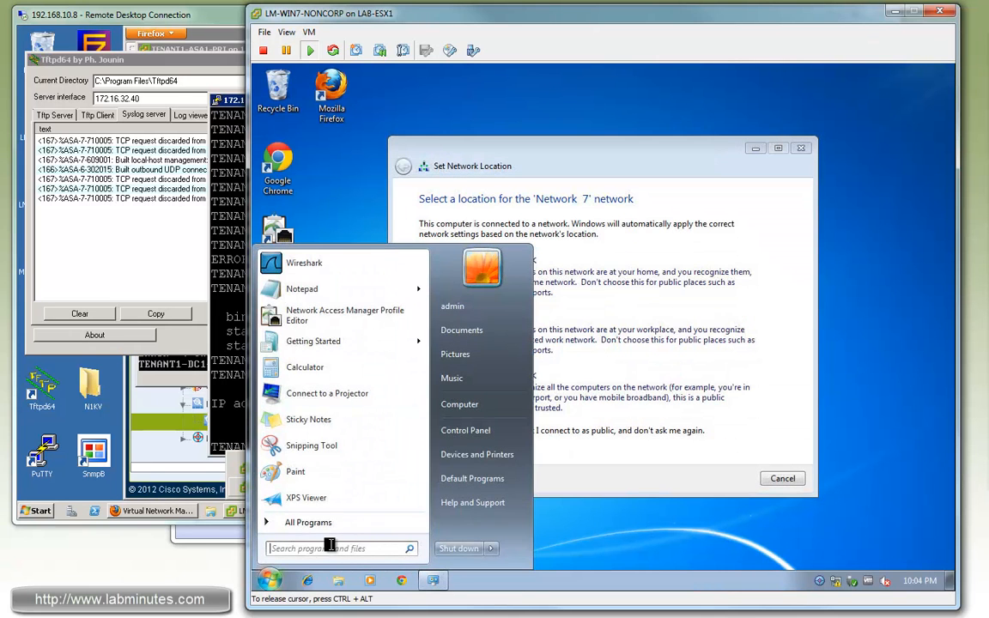
pyautogui.write('cmd')
pyautogui.press('Return')
pyautogui.write('ipconfig /all')
pyautogui.press('Return')
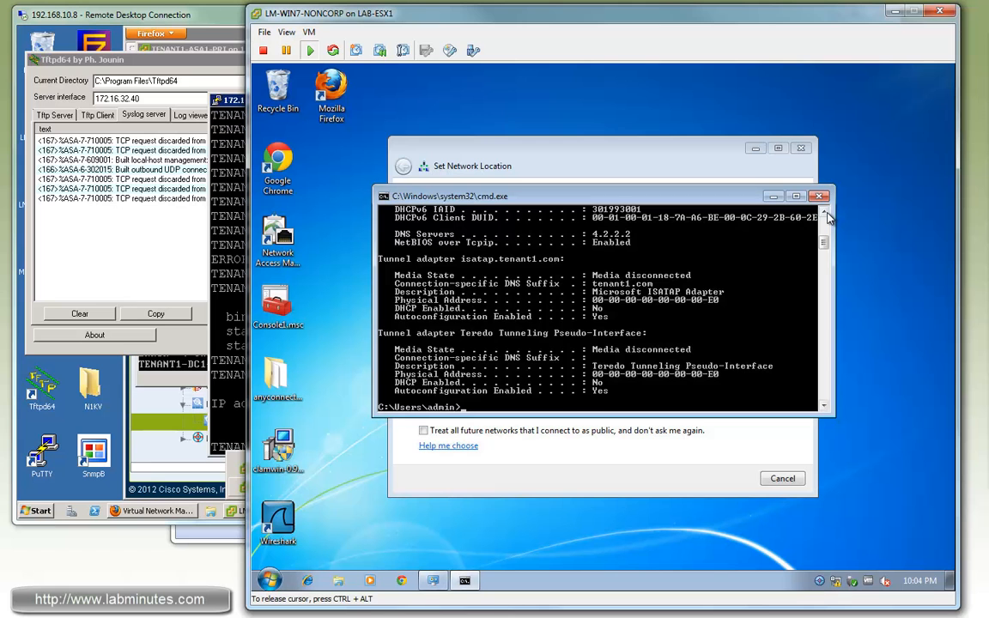
pyautogui.scroll(3, 829, 218)
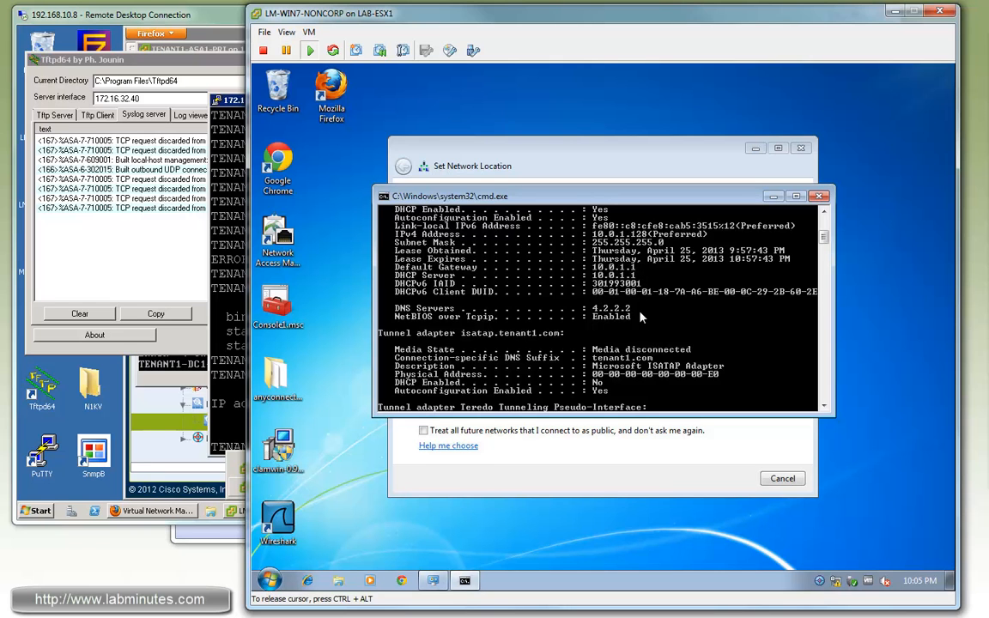
# - Ping the default gateway 10.0.1.1 from the Windows 7 client and move the command prompt window slightly
pyautogui.write('ping 10.0.1.1')
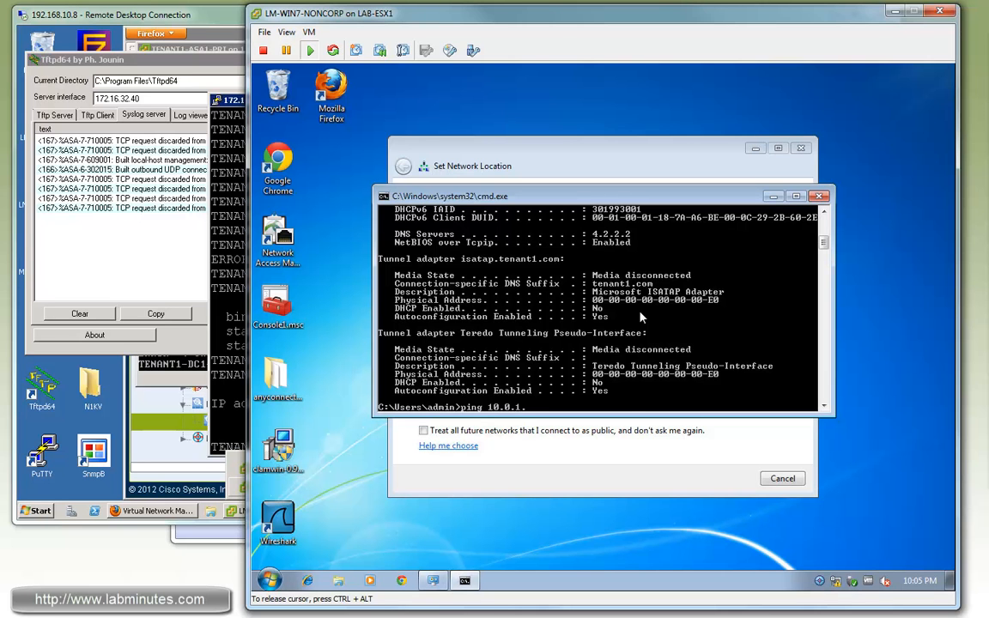
pyautogui.press('Return')
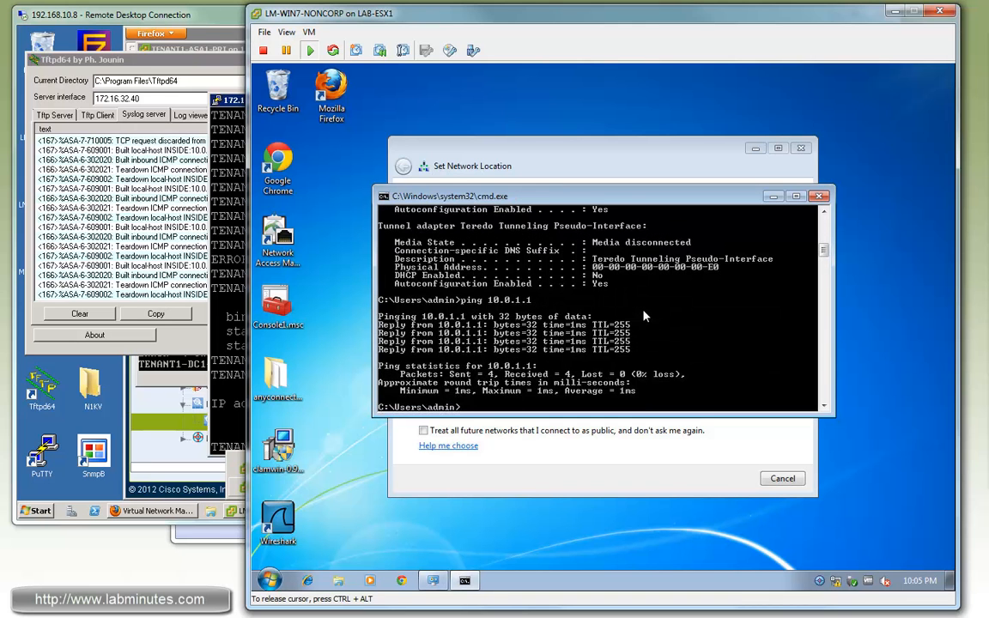
pyautogui.moveTo(617, 197); pyautogui.dragTo(615, 212)
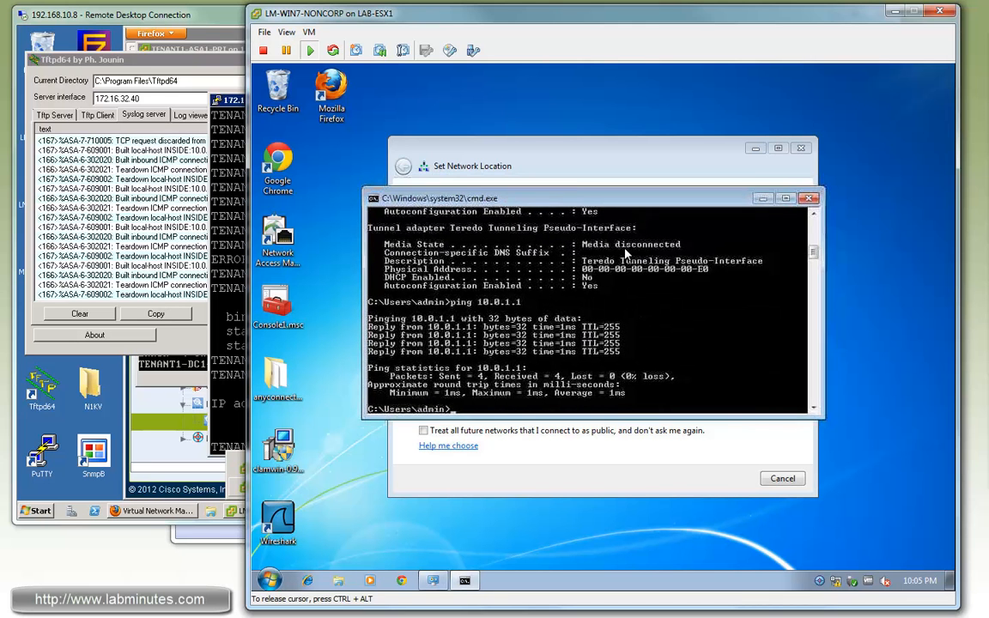